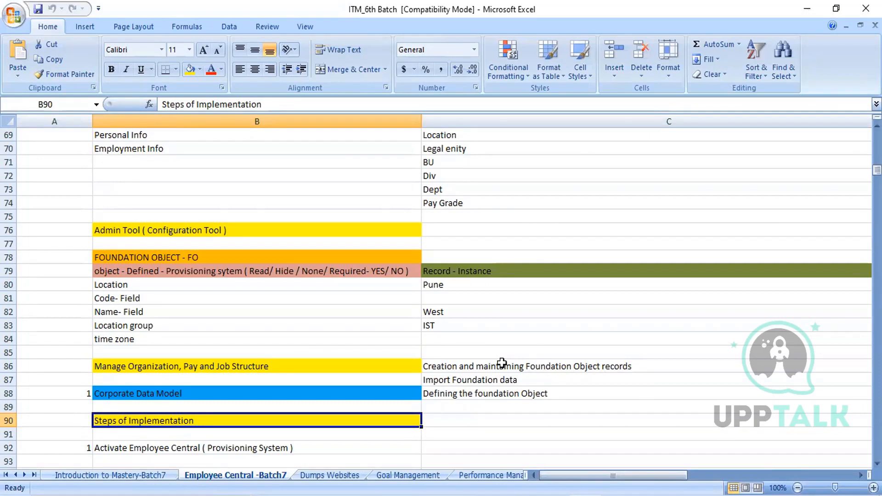
- Look over the Steps of Implementation list down to Succession Data Model and return to the Activate Employee Central entry
{"action": "key", "text": "Down"}
{"action": "key", "text": "Down"}
{"action": "key", "text": "Down"}
{"action": "key", "text": "Down"}
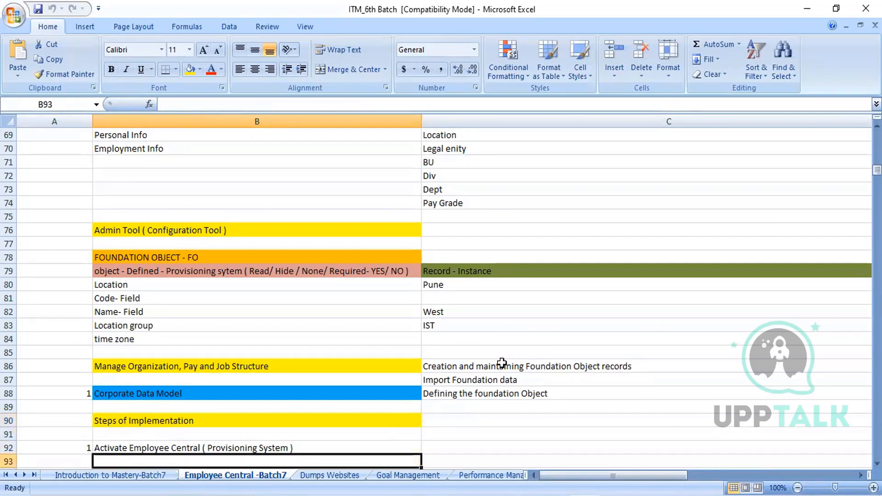
{"action": "key", "text": "Down"}
{"action": "key", "text": "Down"}
{"action": "key", "text": "Down"}
{"action": "key", "text": "Down"}
{"action": "key", "text": "Down"}
{"action": "key", "text": "Down"}
{"action": "key", "text": "Down"}
{"action": "key", "text": "Down"}
{"action": "key", "text": "Down"}
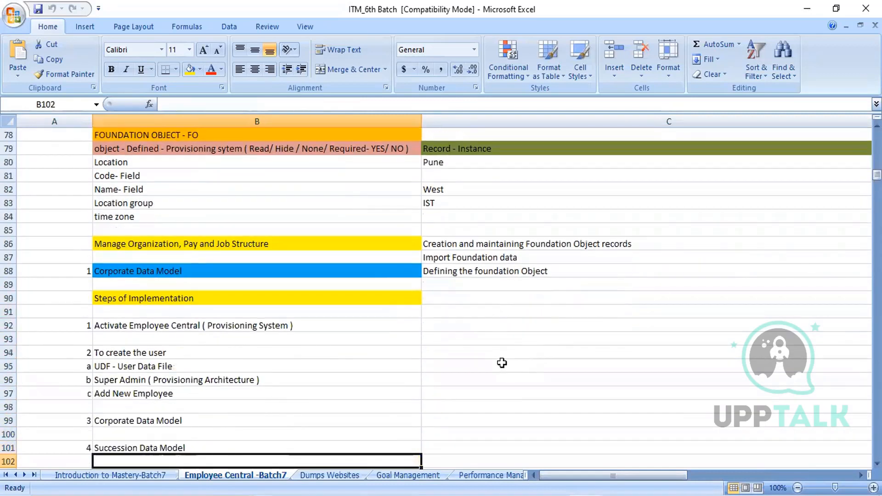
{"action": "key", "text": "Up"}
{"action": "key", "text": "Up"}
{"action": "key", "text": "Up"}
{"action": "key", "text": "Up"}
{"action": "key", "text": "Up"}
{"action": "key", "text": "Up"}
{"action": "key", "text": "Up"}
{"action": "key", "text": "Up"}
{"action": "key", "text": "Up"}
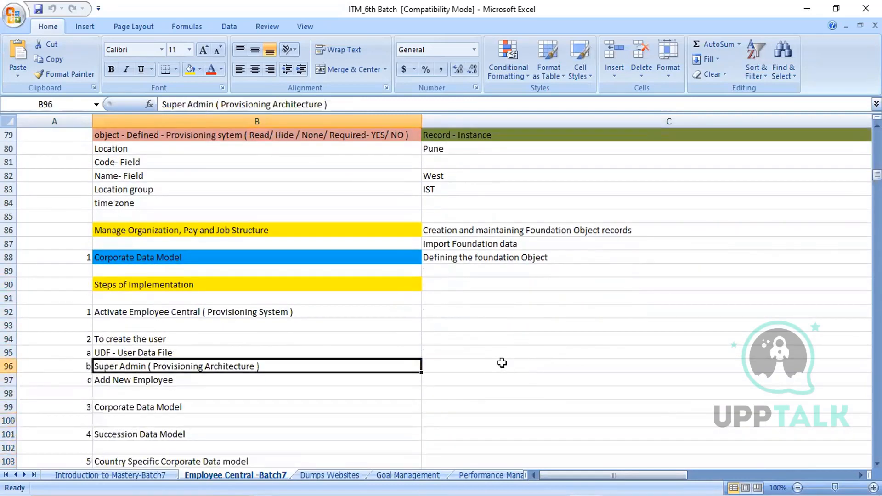
{"action": "key", "text": "Up"}
{"action": "key", "text": "Up"}
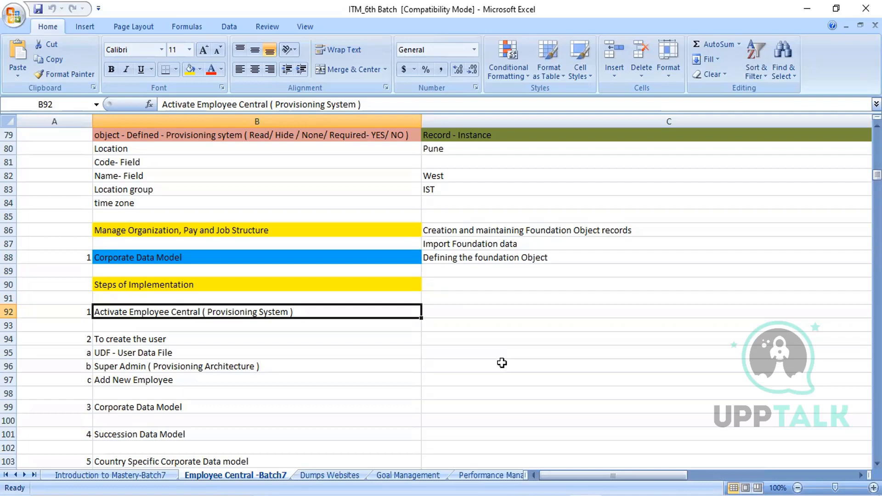
- Examine the user creation entries in rows 94 to 97: UDF - User Data File, Super Admin and Add New Employee
{"action": "key", "text": "Down"}
{"action": "key", "text": "Down"}
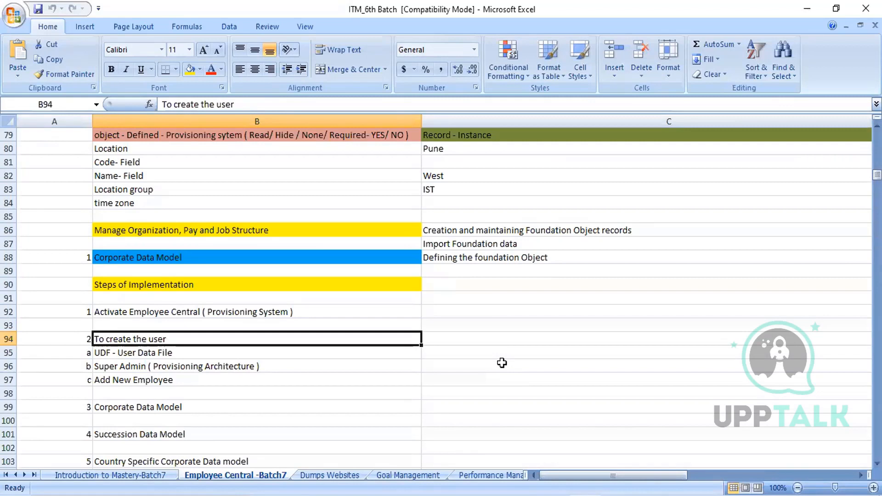
{"action": "key", "text": "Down"}
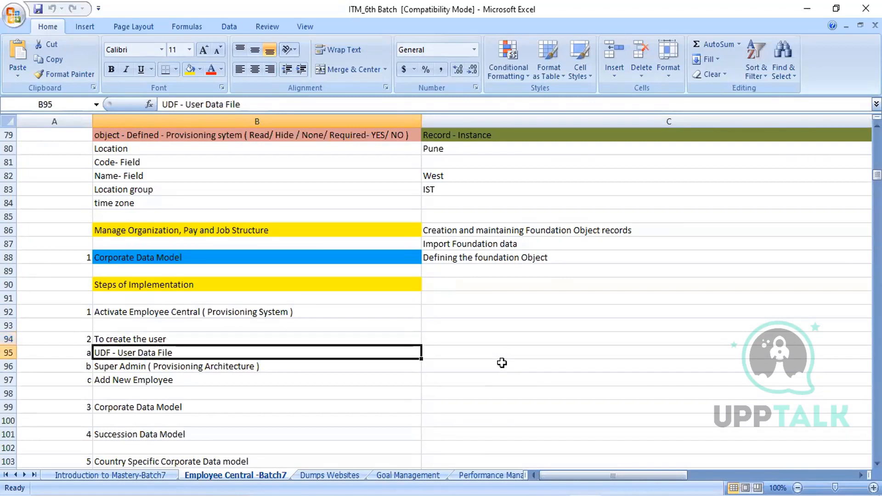
{"action": "key", "text": "Down"}
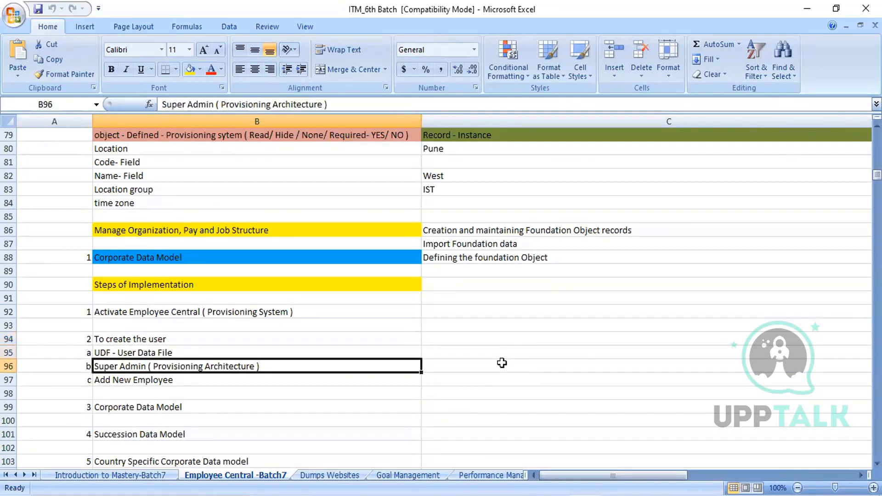
{"action": "key", "text": "Down"}
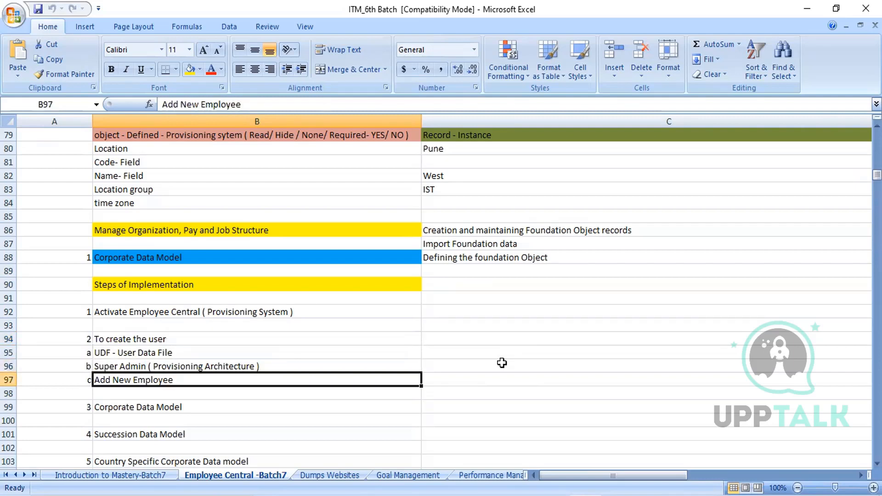
{"action": "key", "text": "Up"}
{"action": "key", "text": "Up"}
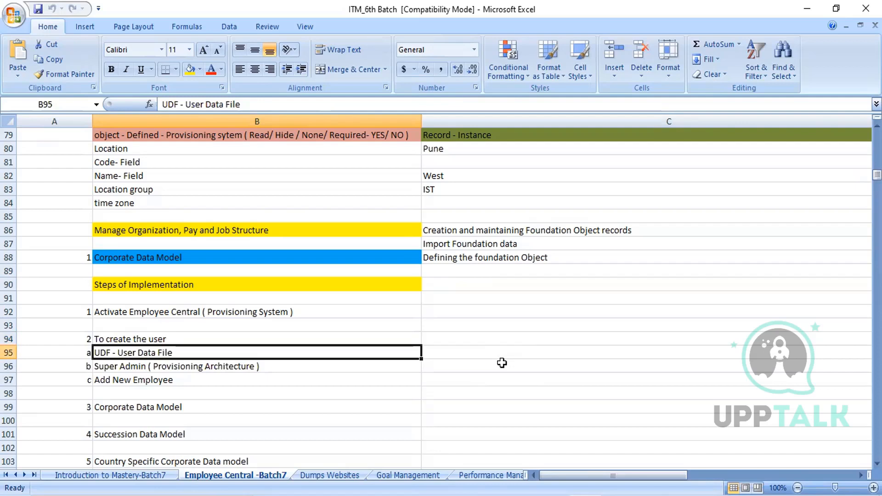
{"action": "key", "text": "Down"}
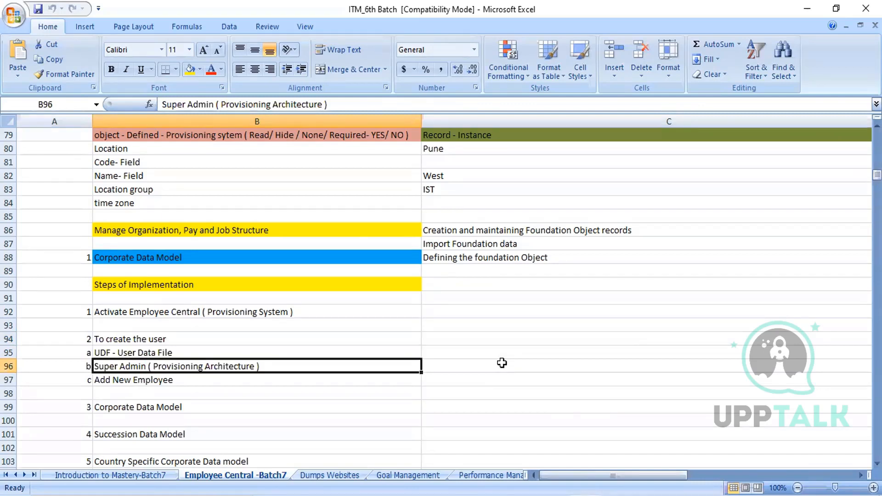
{"action": "key", "text": "Down"}
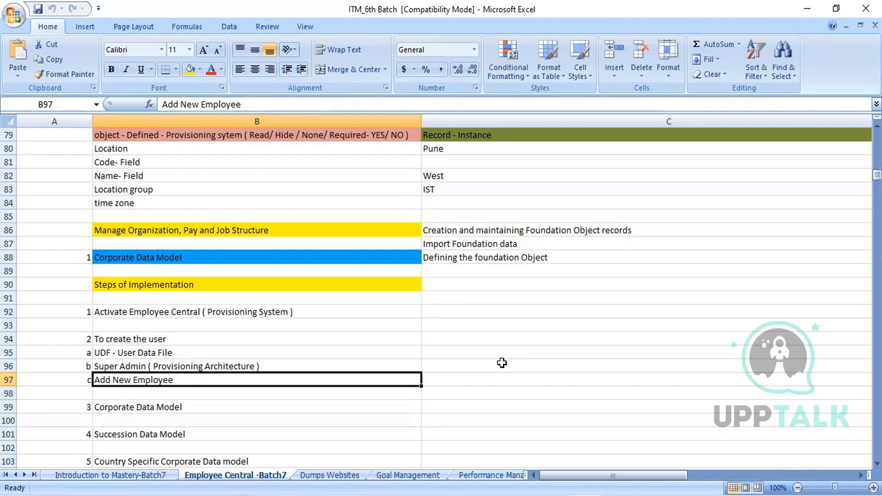
{"action": "key", "text": "Up"}
{"action": "key", "text": "Up"}
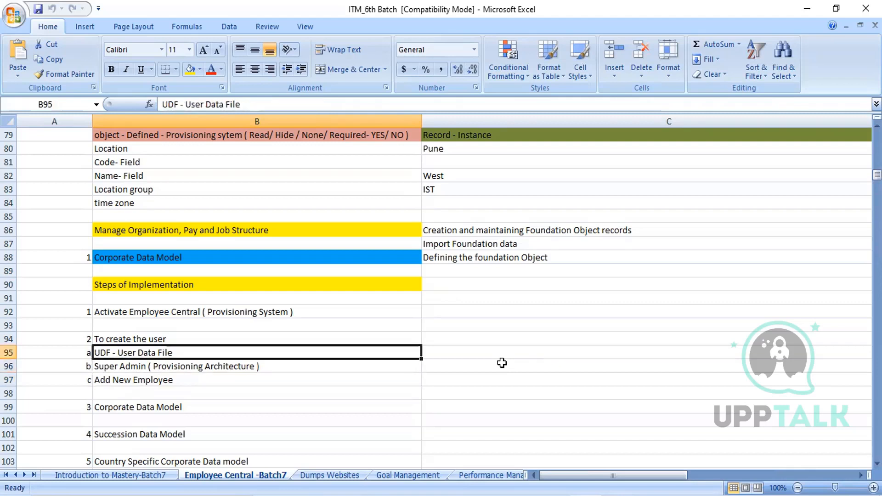
{"action": "key", "text": "Down"}
{"action": "key", "text": "Down"}
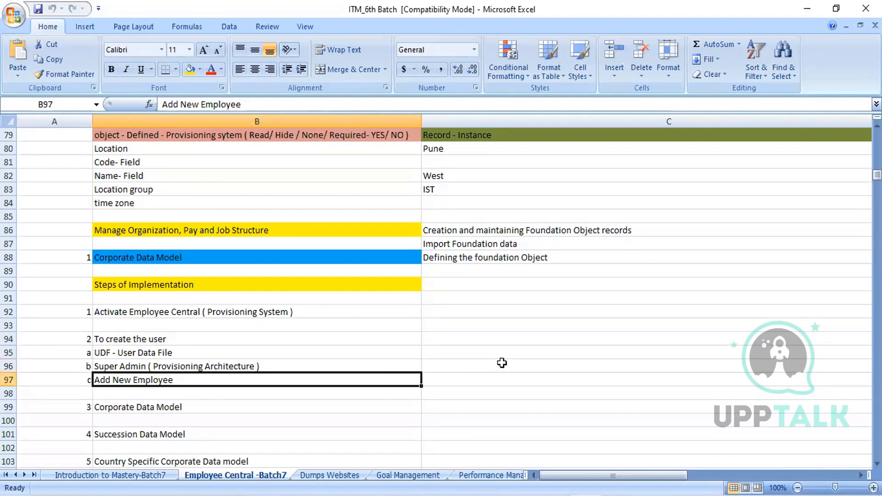
{"action": "key", "text": "Up"}
{"action": "key", "text": "Up"}
{"action": "key", "text": "Down"}
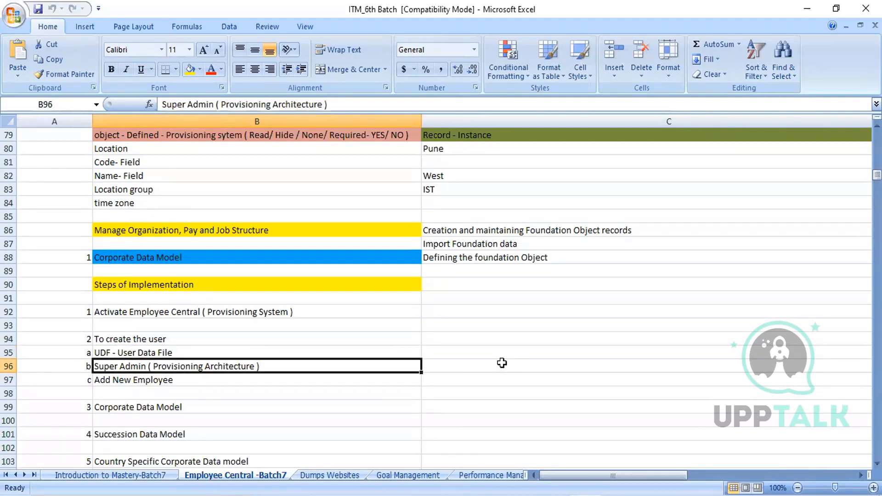
{"action": "key", "text": "Down"}
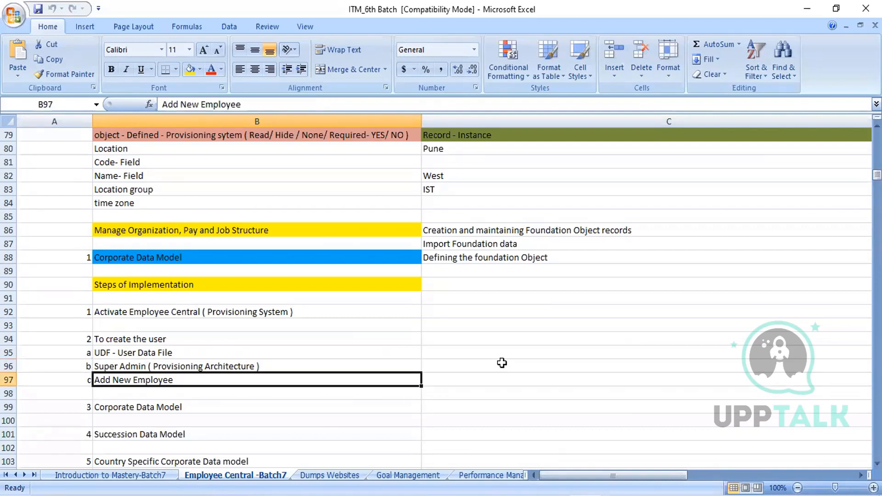
{"action": "key", "text": "Up"}
{"action": "key", "text": "Up"}
- Read through the data model entries for implementation steps 3 to 6 and return to Corporate Data Model in B99
{"action": "key", "text": "Down"}
{"action": "key", "text": "Down"}
{"action": "key", "text": "Down"}
{"action": "key", "text": "Down"}
{"action": "key", "text": "Down"}
{"action": "key", "text": "Down"}
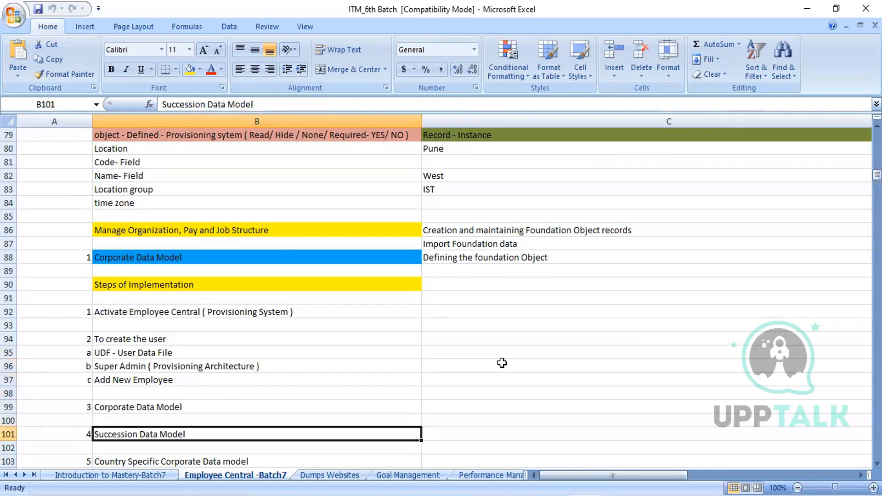
{"action": "key", "text": "Up"}
{"action": "key", "text": "Up"}
{"action": "key", "text": "Up"}
{"action": "key", "text": "Down"}
{"action": "key", "text": "Down"}
{"action": "key", "text": "Down"}
{"action": "key", "text": "Down"}
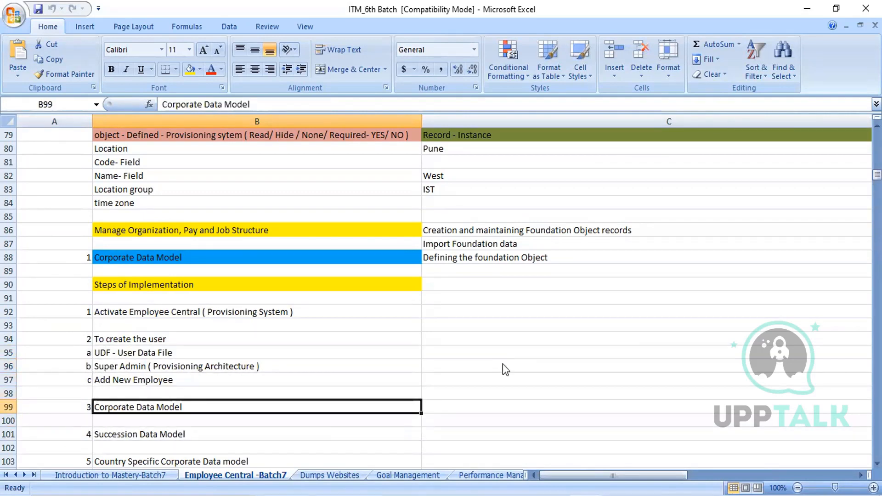
{"action": "key", "text": "Down"}
{"action": "key", "text": "Down"}
{"action": "key", "text": "Down"}
{"action": "key", "text": "Down"}
{"action": "key", "text": "Up"}
{"action": "key", "text": "Up"}
{"action": "key", "text": "Up"}
{"action": "key", "text": "Up"}
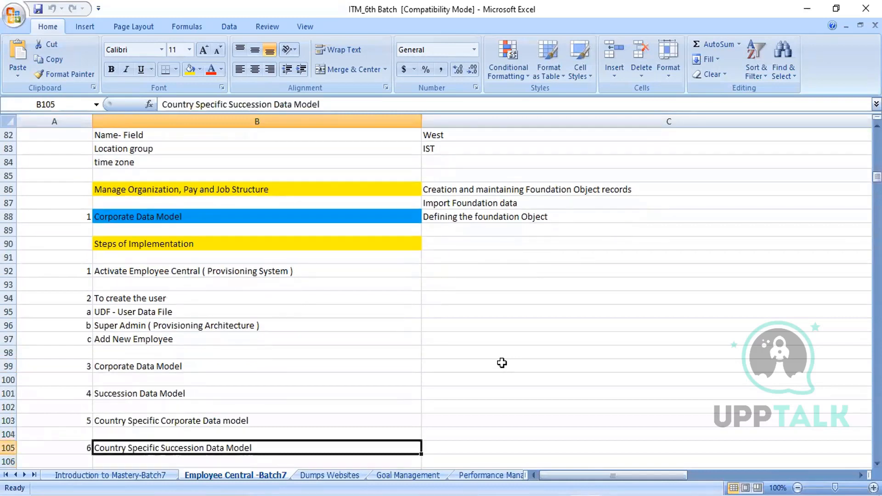
{"action": "key", "text": "Up"}
{"action": "key", "text": "Up"}
{"action": "key", "text": "Up"}
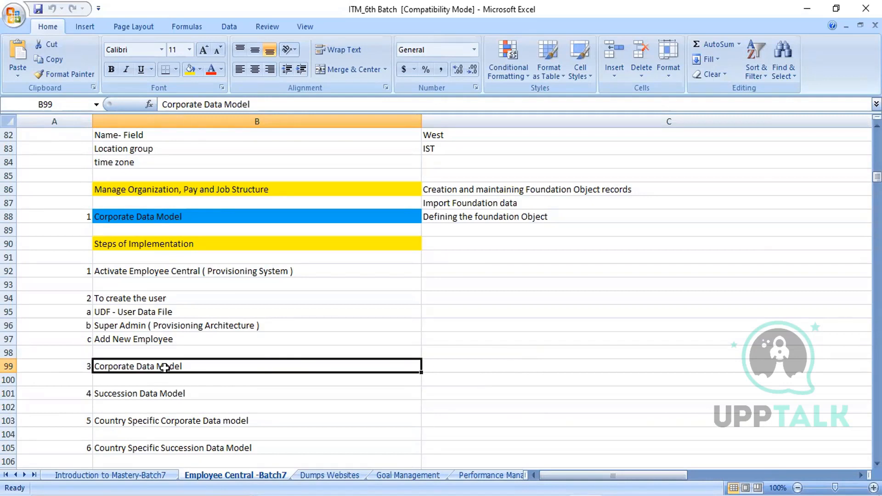
- Examine the Succession Data Model entry in B101 alongside the neighbouring Country Specific Corporate Data model entry
{"action": "left_click", "coordinate": [165, 393]}
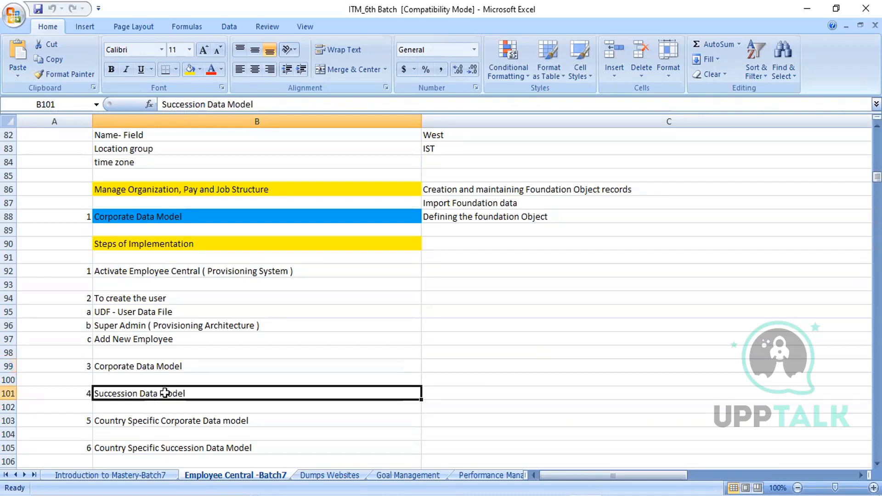
{"action": "key", "text": "Down"}
{"action": "key", "text": "Down"}
{"action": "key", "text": "Down"}
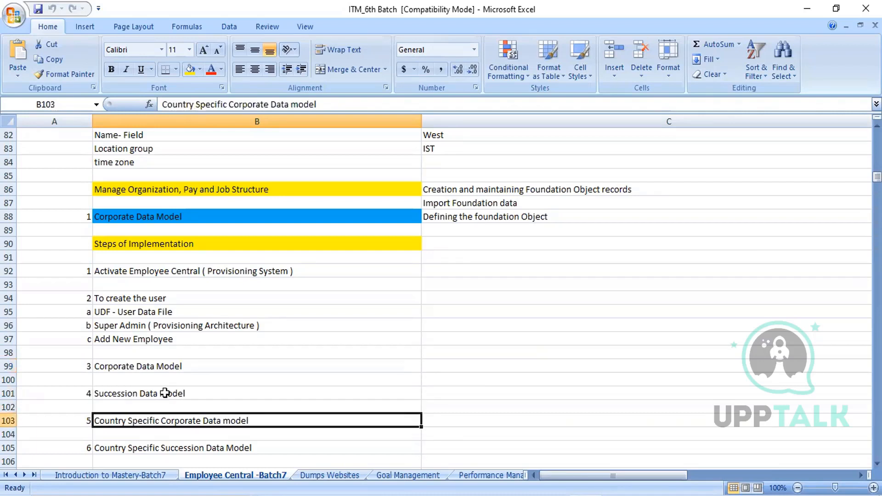
{"action": "key", "text": "Up"}
{"action": "key", "text": "Up"}
{"action": "key", "text": "Up"}
{"action": "key", "text": "Down"}
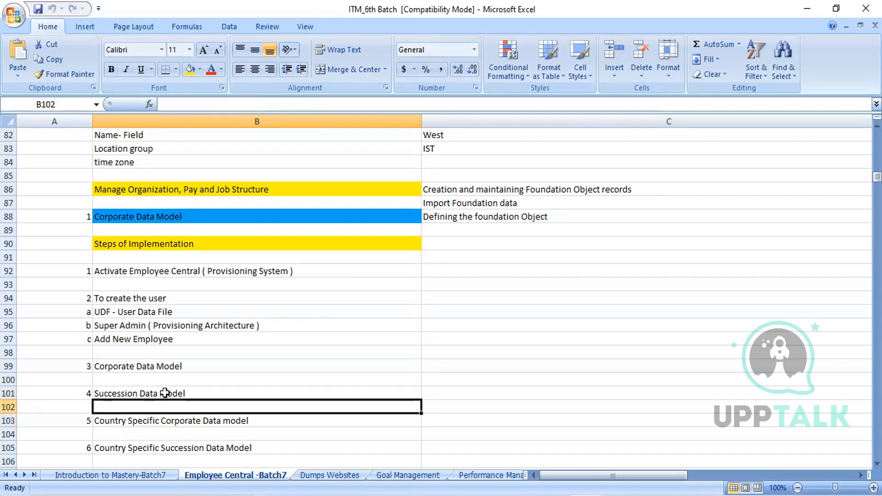
{"action": "key", "text": "Down"}
{"action": "key", "text": "Up"}
{"action": "key", "text": "Up"}
{"action": "key", "text": "Up"}
{"action": "key", "text": "Up"}
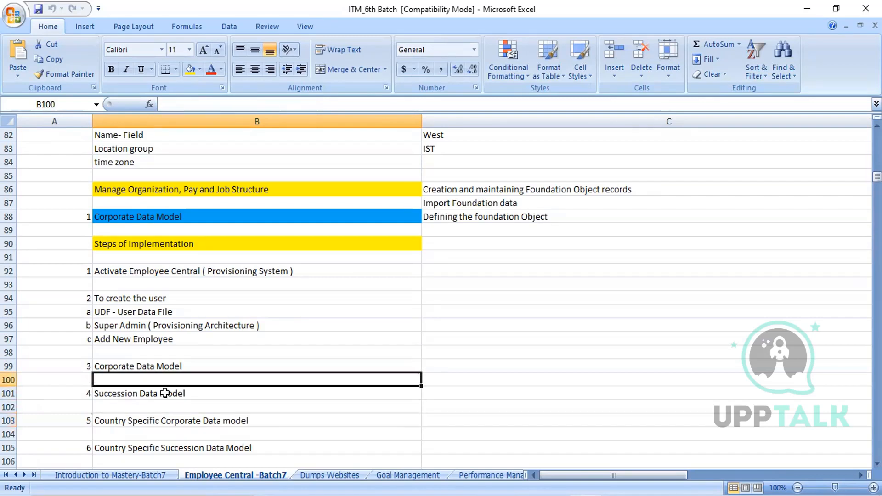
{"action": "key", "text": "Down"}
{"action": "key", "text": "Down"}
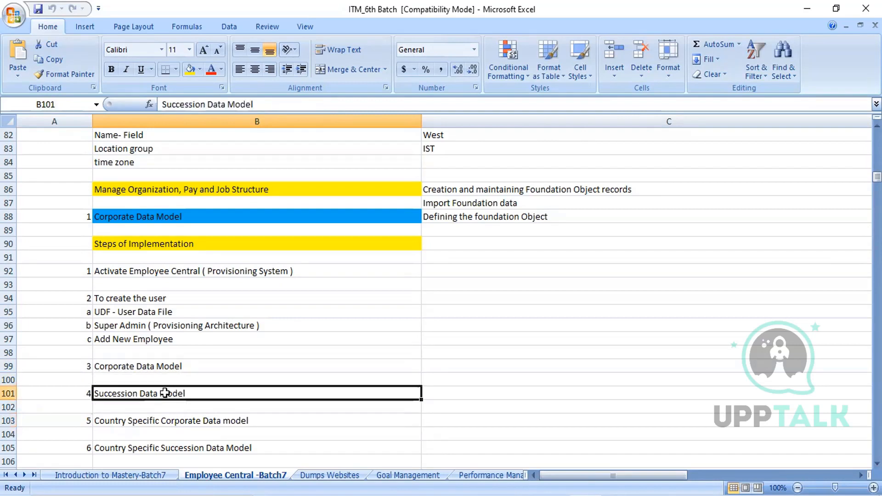
- Review the list from Succession Data Model down to Foundation Objects and return to Country Specific Succession Data Model in B105
{"action": "key", "text": "Down"}
{"action": "key", "text": "Down"}
{"action": "key", "text": "Down"}
{"action": "key", "text": "Down"}
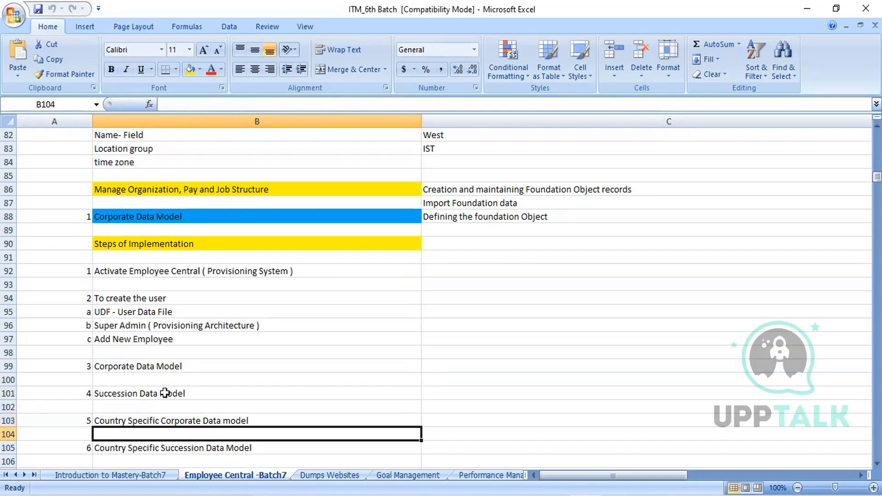
{"action": "key", "text": "Down"}
{"action": "key", "text": "Down"}
{"action": "key", "text": "Down"}
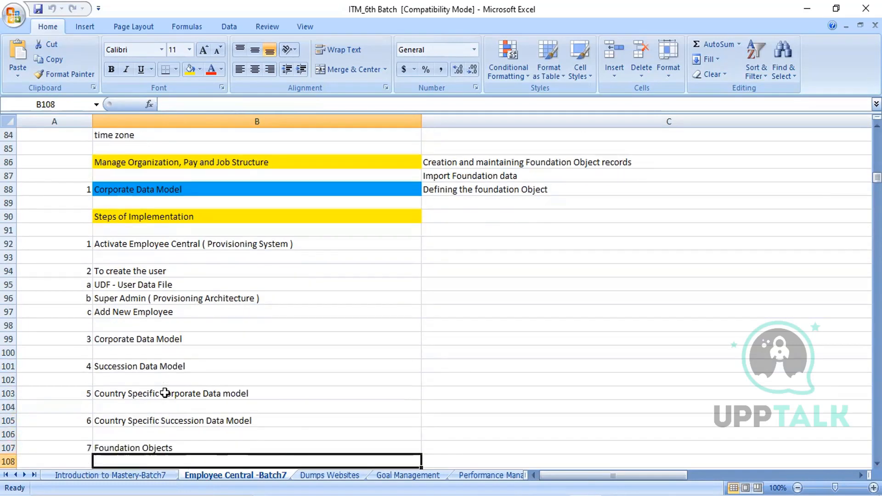
{"action": "key", "text": "Up"}
{"action": "key", "text": "Up"}
{"action": "key", "text": "Up"}
{"action": "key", "text": "Up"}
{"action": "key", "text": "Up"}
{"action": "key", "text": "Up"}
{"action": "key", "text": "Up"}
{"action": "key", "text": "Up"}
{"action": "key", "text": "Up"}
- Look ahead to HRIS Propogation Data Model and Event Reason and return to the Foundation Objects entry in B107
{"action": "key", "text": "Down"}
{"action": "key", "text": "Down"}
{"action": "key", "text": "Down"}
{"action": "key", "text": "Down"}
{"action": "key", "text": "Down"}
{"action": "key", "text": "Down"}
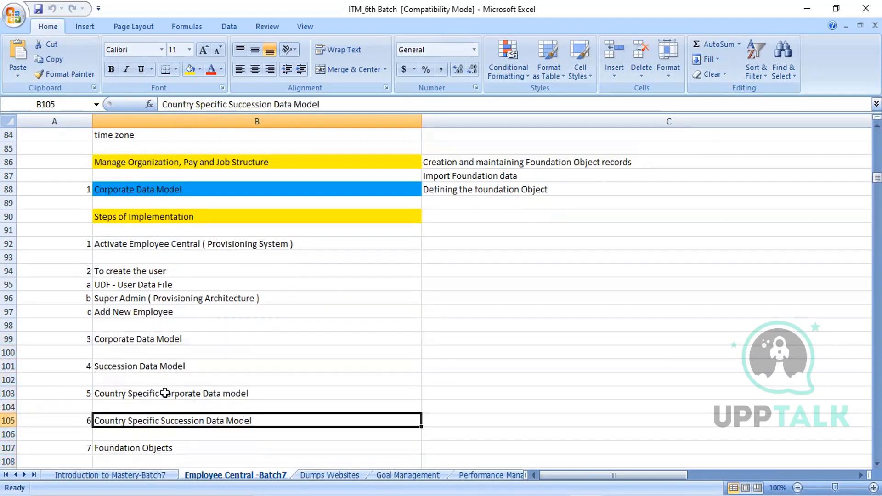
{"action": "key", "text": "Down"}
{"action": "key", "text": "Down"}
{"action": "key", "text": "Down"}
{"action": "key", "text": "Down"}
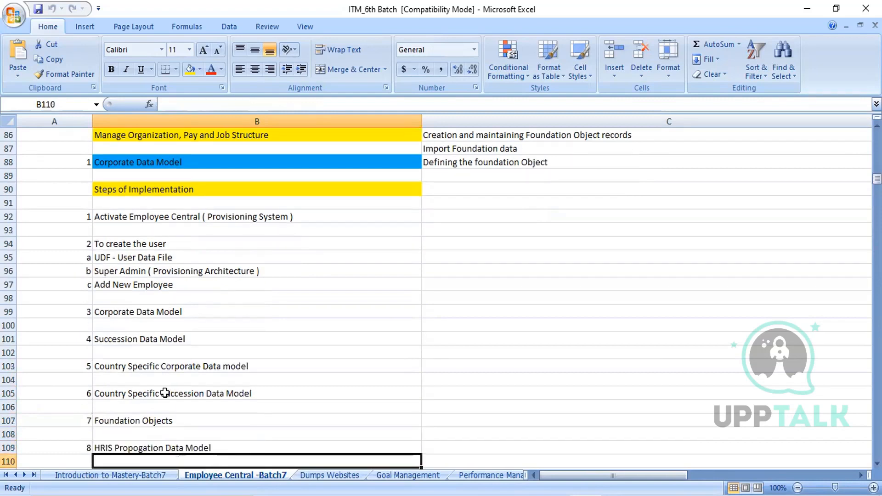
{"action": "key", "text": "Up"}
{"action": "key", "text": "Up"}
{"action": "key", "text": "Up"}
{"action": "key", "text": "Up"}
{"action": "key", "text": "Up"}
{"action": "key", "text": "Up"}
{"action": "key", "text": "Up"}
{"action": "key", "text": "Up"}
{"action": "key", "text": "Up"}
{"action": "key", "text": "Up"}
{"action": "key", "text": "Up"}
{"action": "key", "text": "Up"}
{"action": "key", "text": "Up"}
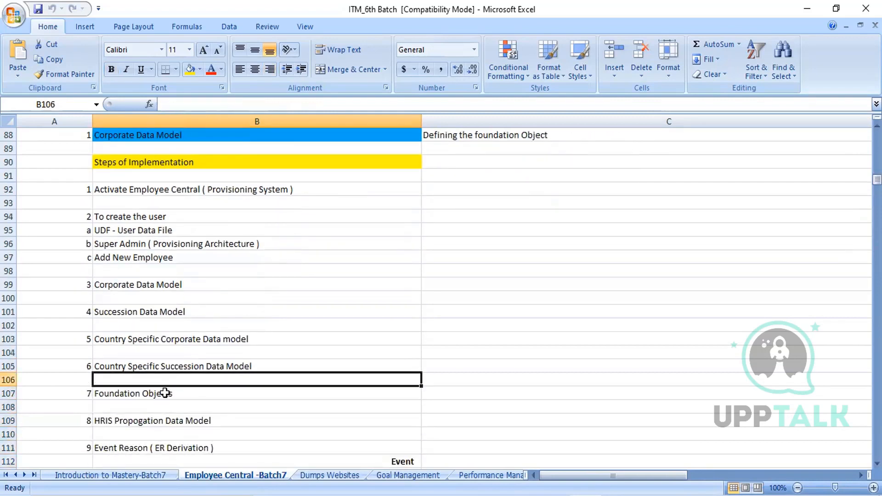
{"action": "key", "text": "Down"}
{"action": "key", "text": "Down"}
{"action": "key", "text": "Down"}
{"action": "key", "text": "Down"}
{"action": "key", "text": "Down"}
{"action": "key", "text": "Down"}
{"action": "key", "text": "Down"}
{"action": "key", "text": "Down"}
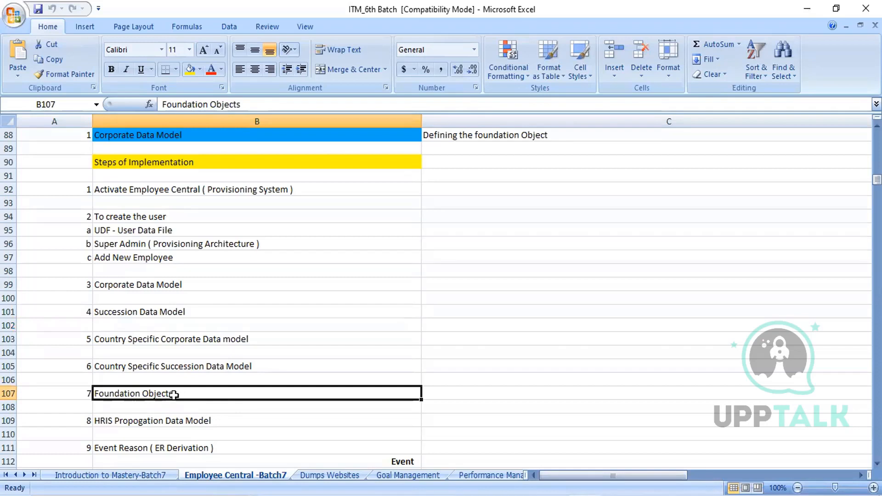
- Select the four data model entries in B99:B105 to point them out, and return to Foundation Objects in B107
{"action": "left_click", "coordinate": [142, 283]}
{"action": "key", "text": "shift+Down"}
{"action": "key", "text": "shift+Down"}
{"action": "key", "text": "shift+Down"}
{"action": "key", "text": "shift+Down"}
{"action": "key", "text": "shift+Down"}
{"action": "key", "text": "shift+Down"}
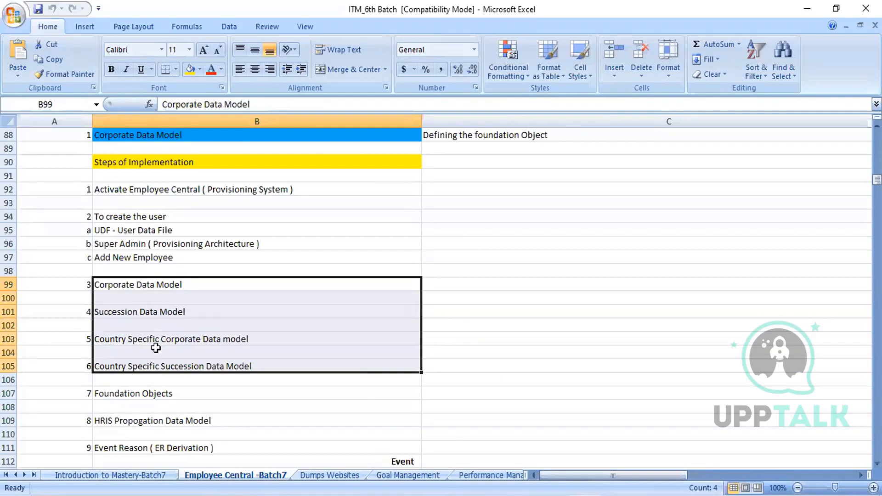
{"action": "left_click", "coordinate": [155, 390]}
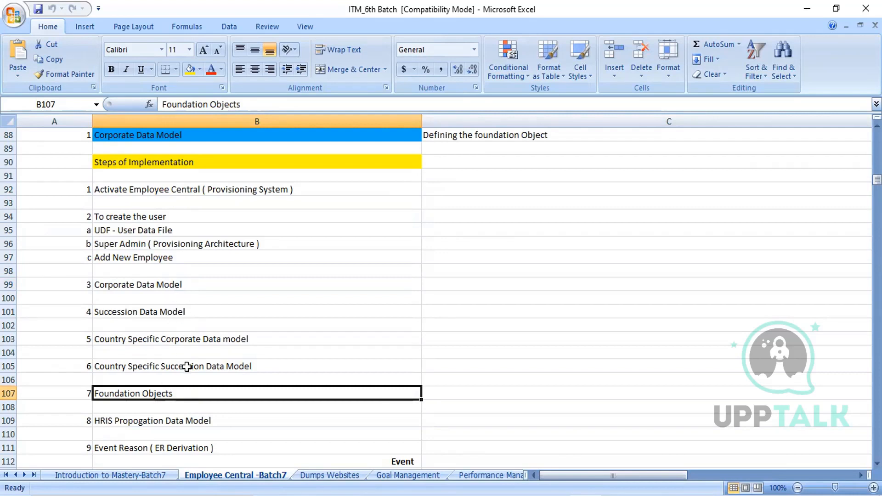
- Examine the HRIS Propogation Data Model entry in B109 and move on to Event Reason ( ER Derivation ) in B111
{"action": "key", "text": "Down"}
{"action": "key", "text": "Down"}
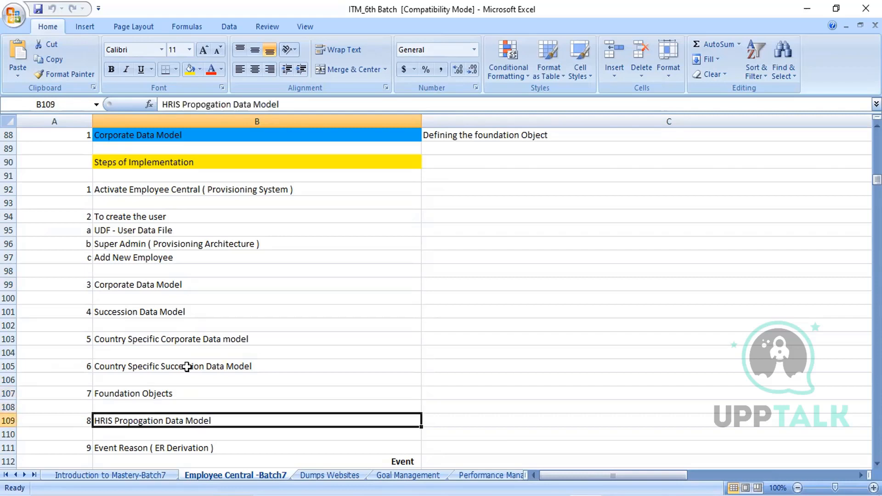
{"action": "key", "text": "Down"}
{"action": "key", "text": "Down"}
{"action": "key", "text": "Up"}
{"action": "key", "text": "Up"}
{"action": "key", "text": "Up"}
{"action": "key", "text": "Down"}
{"action": "key", "text": "Down"}
{"action": "key", "text": "Down"}
{"action": "key", "text": "Down"}
{"action": "key", "text": "Down"}
{"action": "key", "text": "Down"}
{"action": "key", "text": "Down"}
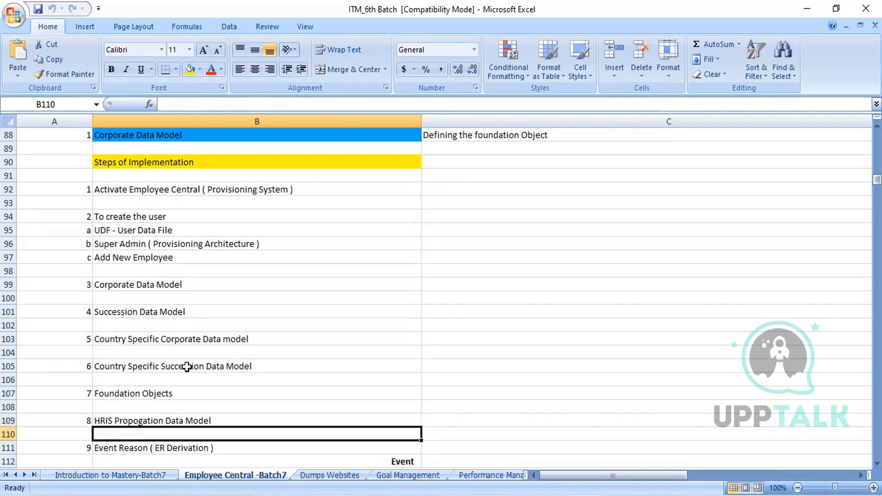
{"action": "key", "text": "Up"}
{"action": "key", "text": "Up"}
{"action": "key", "text": "Up"}
{"action": "key", "text": "Up"}
{"action": "key", "text": "Down"}
{"action": "key", "text": "Up"}
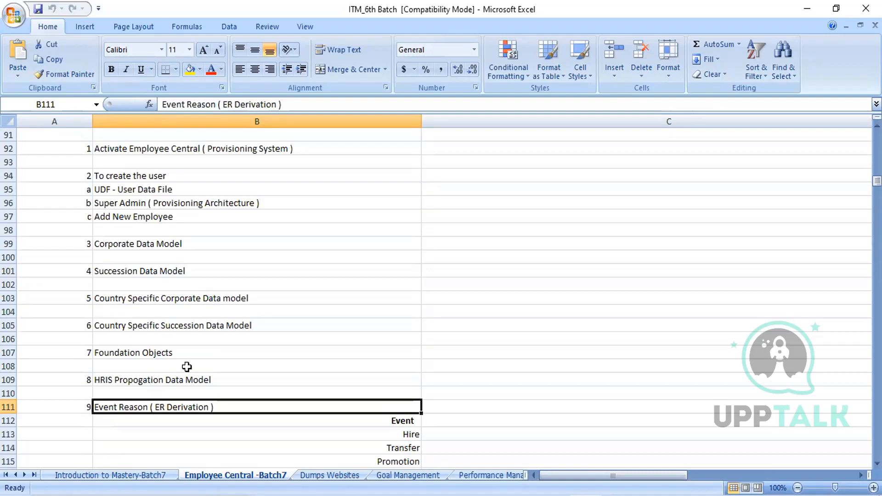
- Look over the Event sub-list under Event Reason ( ER Derivation ) and return to the entry in B111
{"action": "key", "text": "Down"}
{"action": "key", "text": "Down"}
{"action": "key", "text": "Down"}
{"action": "key", "text": "Down"}
{"action": "key", "text": "Down"}
{"action": "key", "text": "Down"}
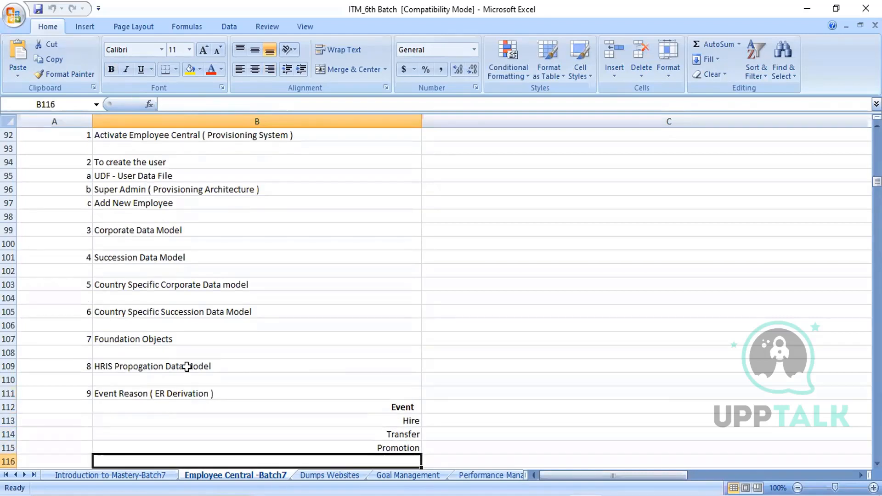
{"action": "key", "text": "Up"}
{"action": "key", "text": "Up"}
{"action": "key", "text": "Up"}
{"action": "key", "text": "Up"}
{"action": "key", "text": "Up"}
{"action": "key", "text": "Up"}
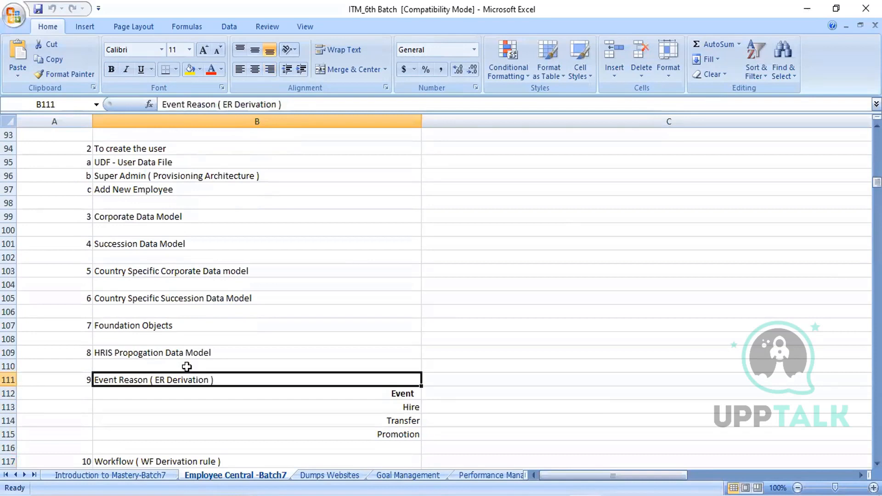
{"action": "key", "text": "Down"}
{"action": "key", "text": "Down"}
{"action": "key", "text": "Down"}
{"action": "key", "text": "Up"}
{"action": "key", "text": "Up"}
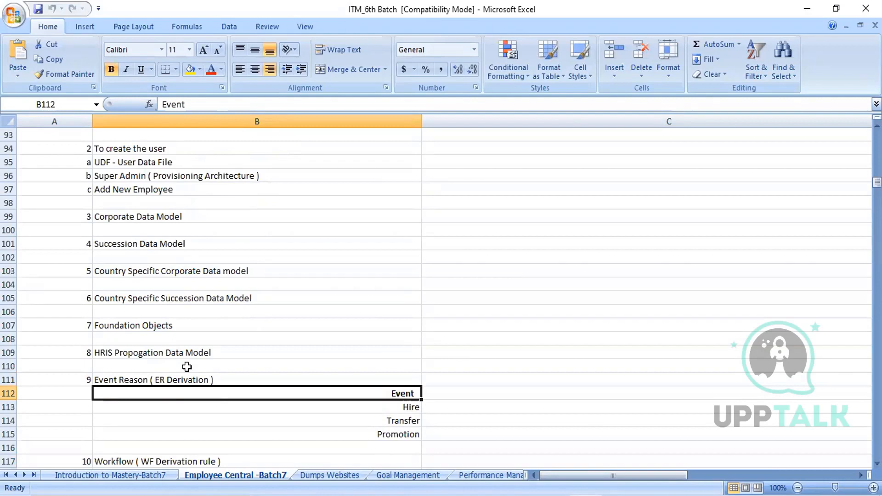
{"action": "key", "text": "Up"}
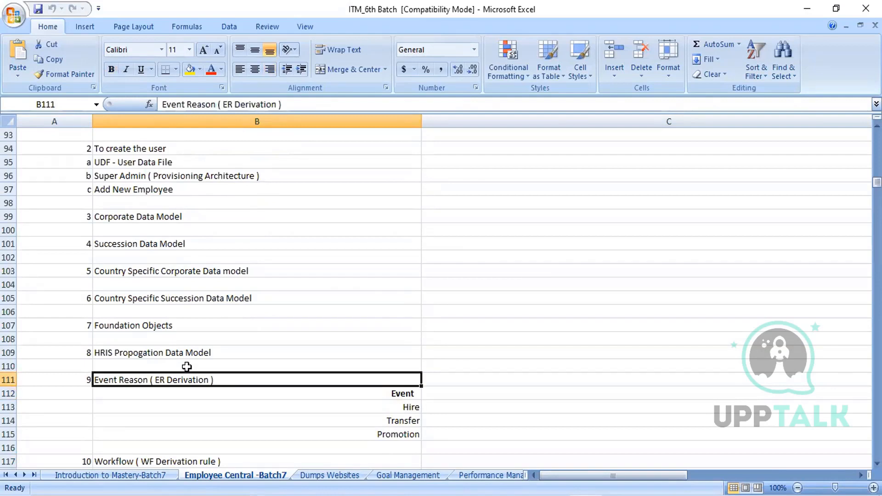
- Review the Hire, Transfer and Promotion events in B113:B115 and move on to Workflow ( WF Derivation rule ) in B117
{"action": "key", "text": "Down"}
{"action": "key", "text": "Down"}
{"action": "key", "text": "Up"}
{"action": "key", "text": "Up"}
{"action": "key", "text": "Down"}
{"action": "key", "text": "Down"}
{"action": "key", "text": "Down"}
{"action": "key", "text": "Down"}
{"action": "key", "text": "Down"}
{"action": "key", "text": "Down"}
{"action": "key", "text": "Down"}
{"action": "key", "text": "Down"}
{"action": "key", "text": "Down"}
{"action": "key", "text": "Down"}
{"action": "key", "text": "Down"}
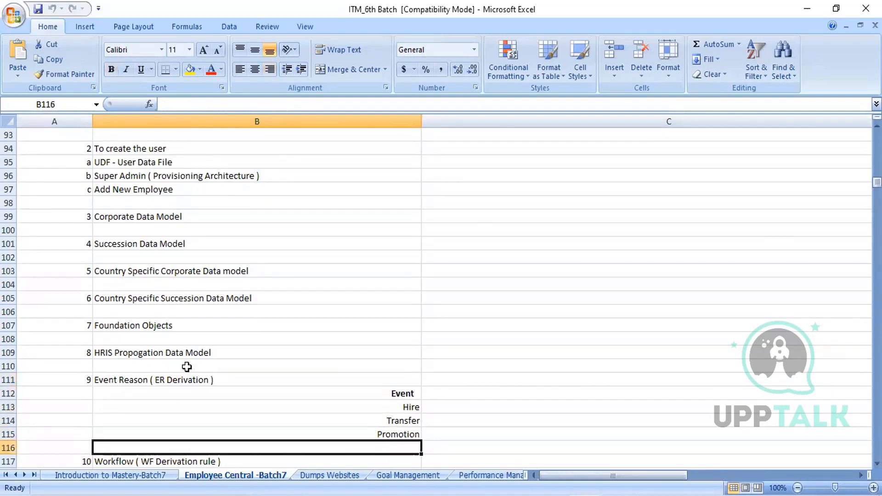
{"action": "key", "text": "Up"}
{"action": "key", "text": "Up"}
{"action": "key", "text": "Up"}
{"action": "key", "text": "Up"}
{"action": "key", "text": "Up"}
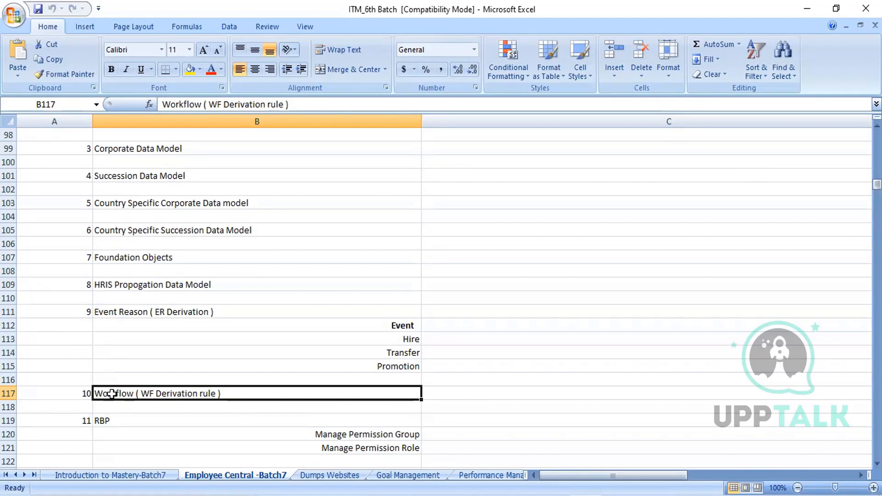
- Examine the RBP entry with its Manage Permission Group and Manage Permission Role items, ending on B121
{"action": "key", "text": "Down"}
{"action": "key", "text": "Down"}
{"action": "key", "text": "Down"}
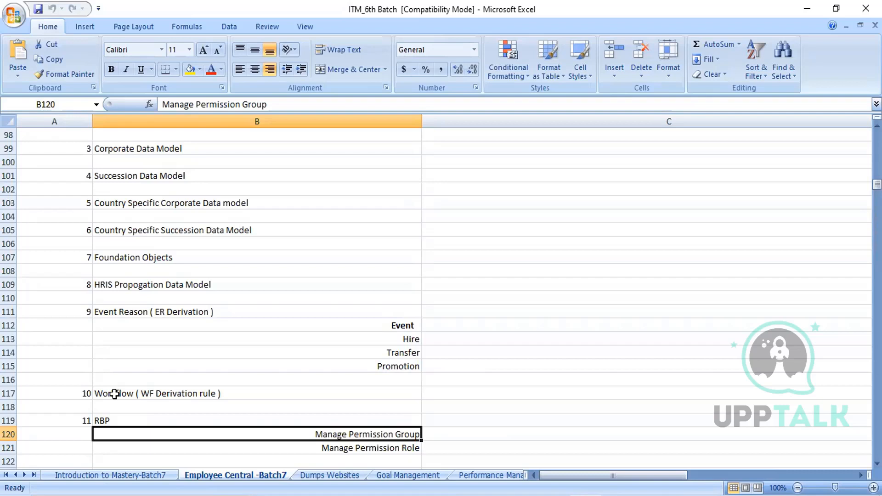
{"action": "left_click", "coordinate": [115, 67]}
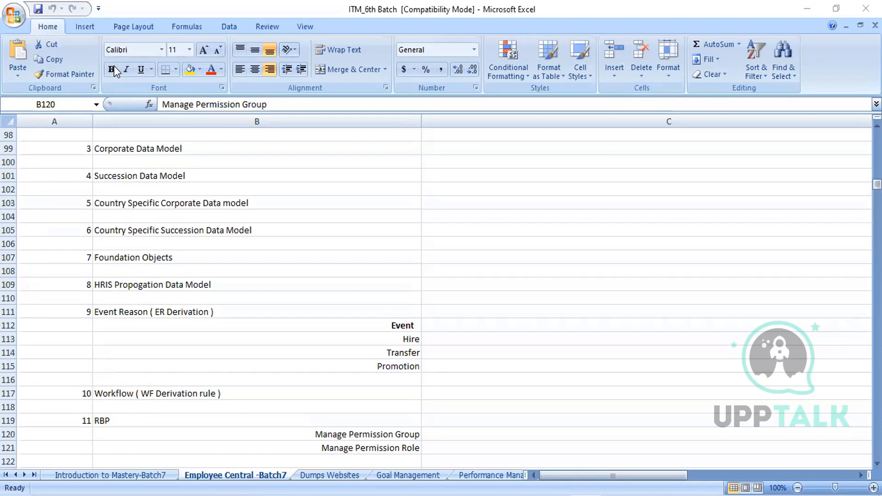
{"action": "left_click", "coordinate": [191, 391]}
{"action": "key", "text": "Down"}
{"action": "key", "text": "Down"}
{"action": "key", "text": "Down"}
{"action": "key", "text": "Down"}
{"action": "key", "text": "Down"}
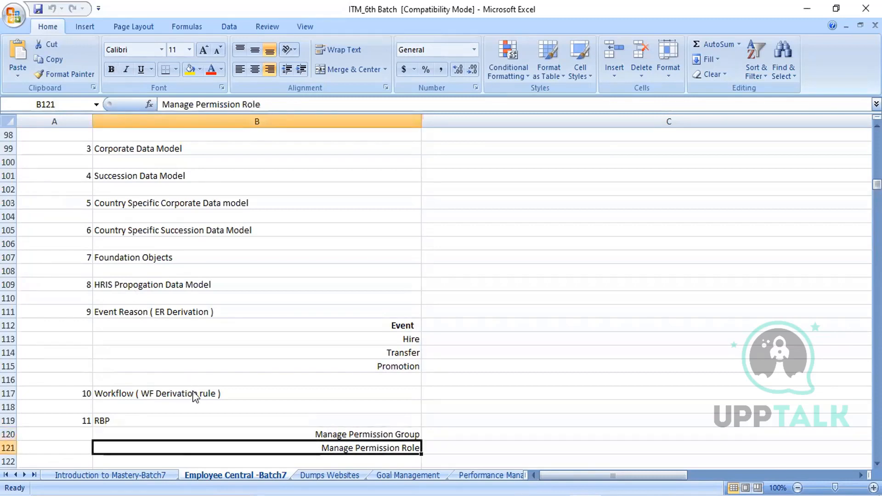
- Look ahead to the Employee Data import items down to Employment details and return to Manage Permission Role in B121
{"action": "key", "text": "Down"}
{"action": "key", "text": "Down"}
{"action": "key", "text": "Down"}
{"action": "key", "text": "Down"}
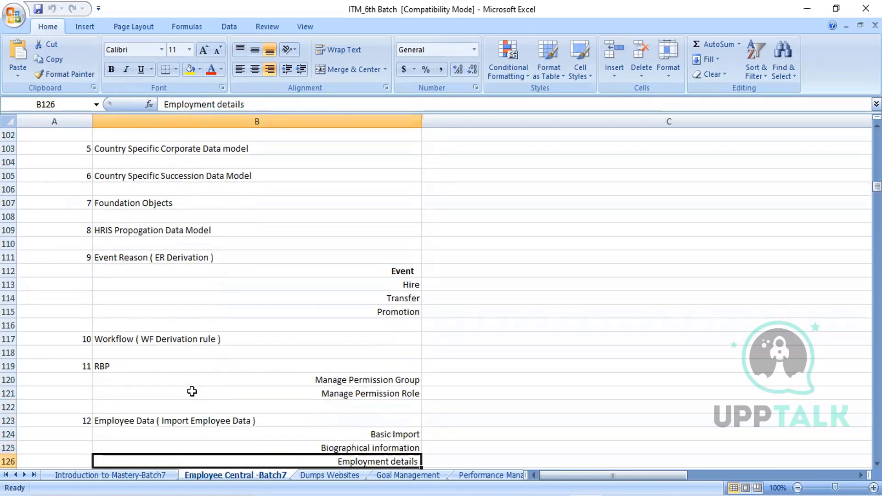
{"action": "key", "text": "Up"}
{"action": "key", "text": "Up"}
{"action": "key", "text": "Up"}
{"action": "key", "text": "Up"}
{"action": "key", "text": "Up"}
{"action": "key", "text": "Up"}
{"action": "key", "text": "Up"}
{"action": "key", "text": "Up"}
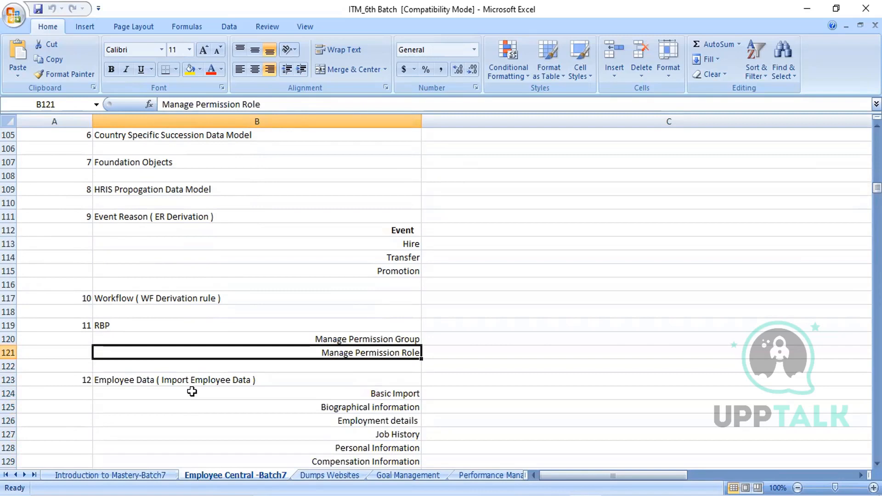
- Compare the RBP items with the section below and settle on Employee Data ( Import Employee Data ) in B123
{"action": "key", "text": "Down"}
{"action": "key", "text": "Down"}
{"action": "key", "text": "Down"}
{"action": "key", "text": "Up"}
{"action": "key", "text": "Up"}
{"action": "key", "text": "Up"}
{"action": "key", "text": "Down"}
{"action": "key", "text": "Down"}
{"action": "key", "text": "Down"}
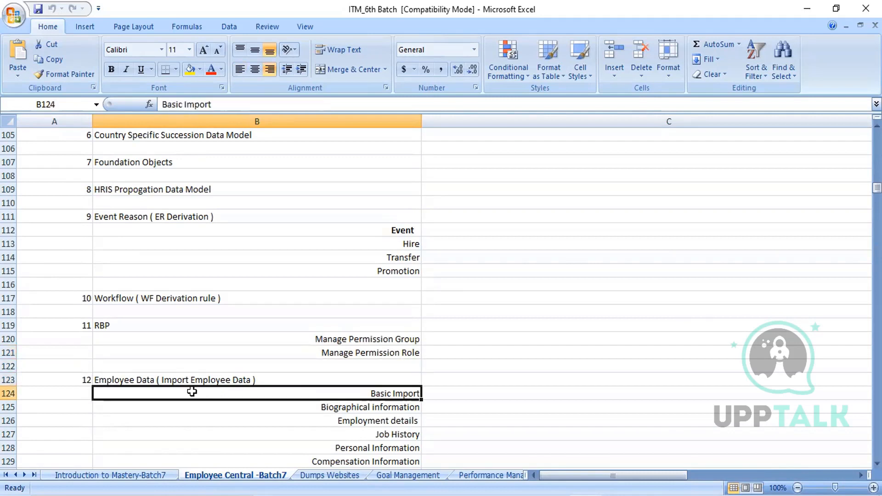
{"action": "key", "text": "Up"}
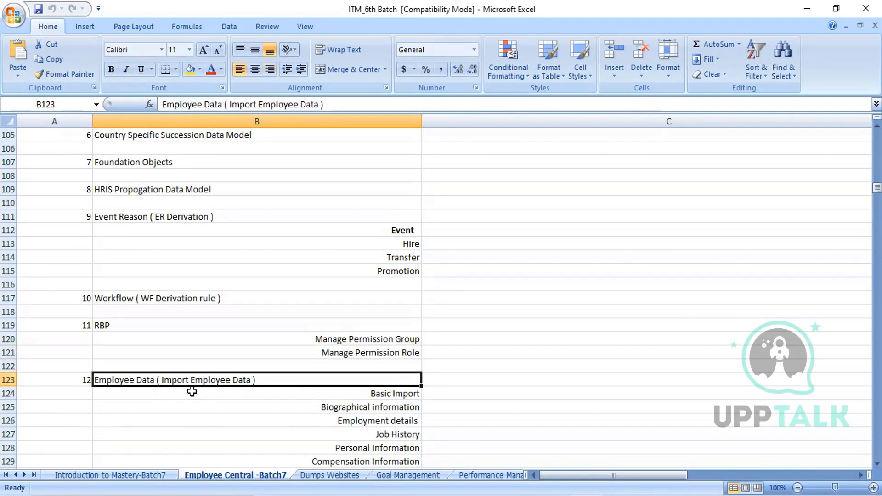
- Go through the employee data imports from Basic Import in B124 to Job History in B127
{"action": "key", "text": "Down"}
{"action": "key", "text": "Down"}
{"action": "key", "text": "Down"}
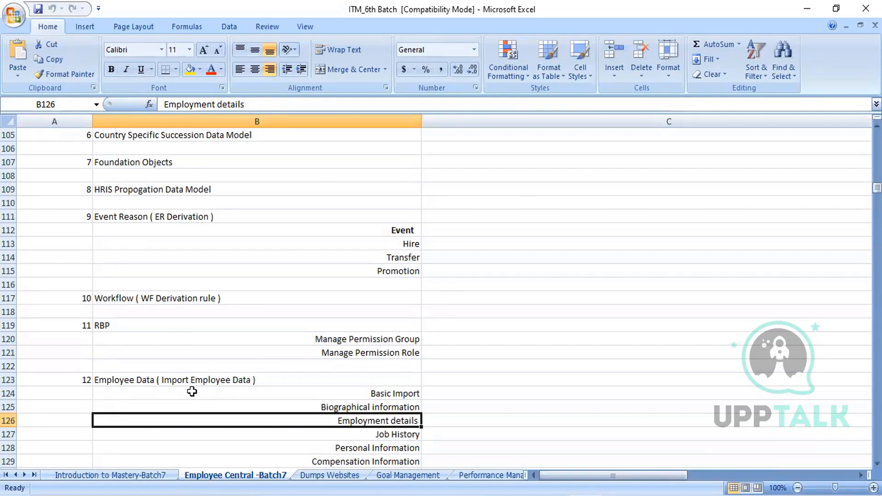
{"action": "key", "text": "Up"}
{"action": "key", "text": "Up"}
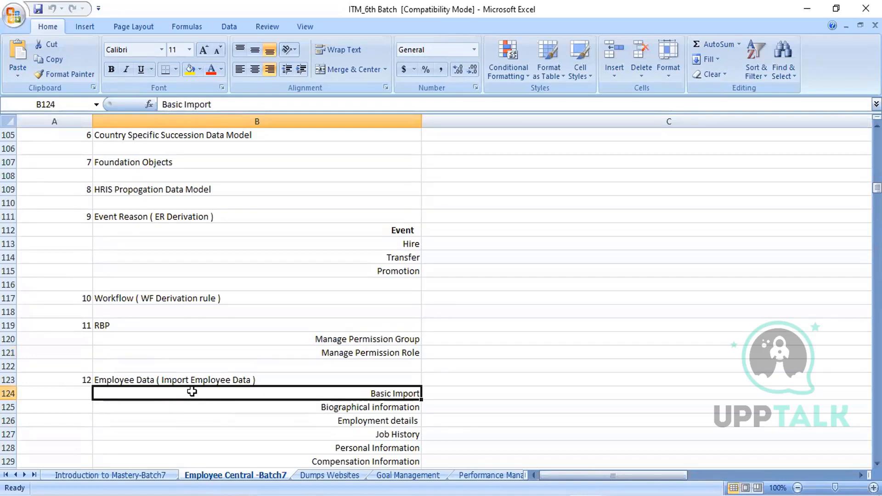
{"action": "key", "text": "Down"}
{"action": "key", "text": "Down"}
{"action": "key", "text": "Down"}
{"action": "key", "text": "Down"}
{"action": "key", "text": "Down"}
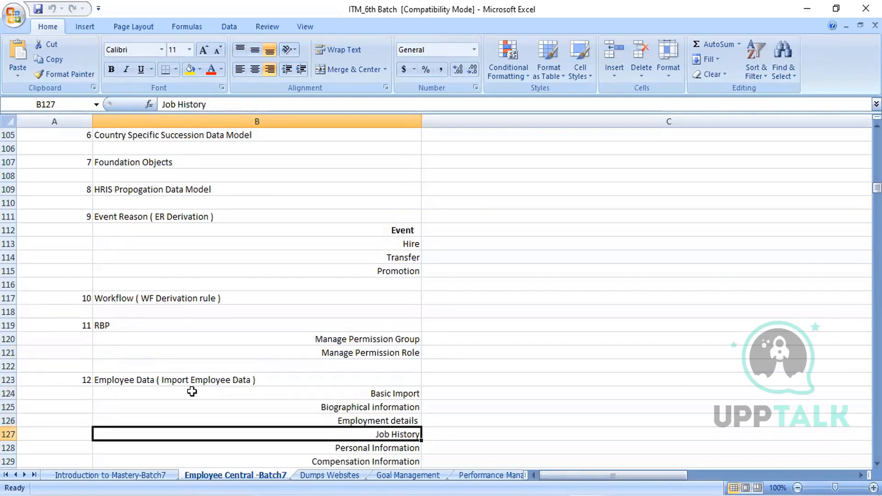
- Review the remaining employee data imports, rechecking Employment details and Job History and ending on Compensation Information in B129
{"action": "key", "text": "Down"}
{"action": "key", "text": "Down"}
{"action": "key", "text": "Up"}
{"action": "key", "text": "Up"}
{"action": "key", "text": "Up"}
{"action": "key", "text": "Up"}
{"action": "key", "text": "Up"}
{"action": "key", "text": "Up"}
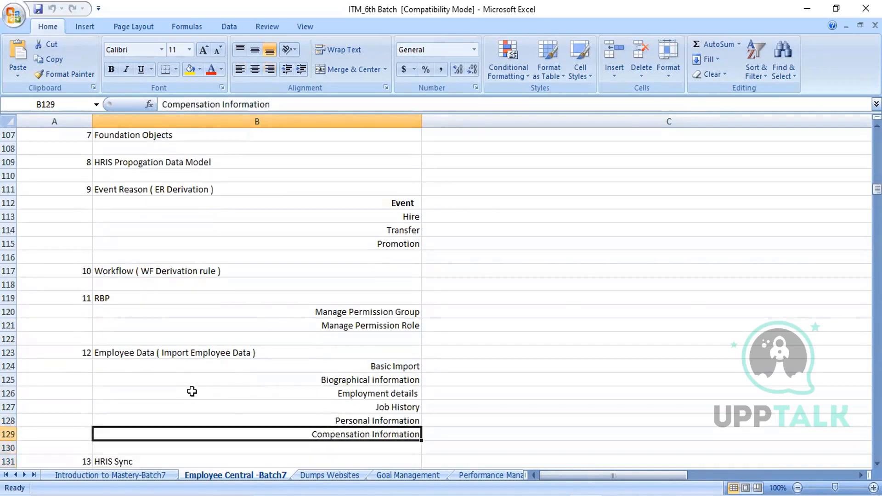
{"action": "key", "text": "Down"}
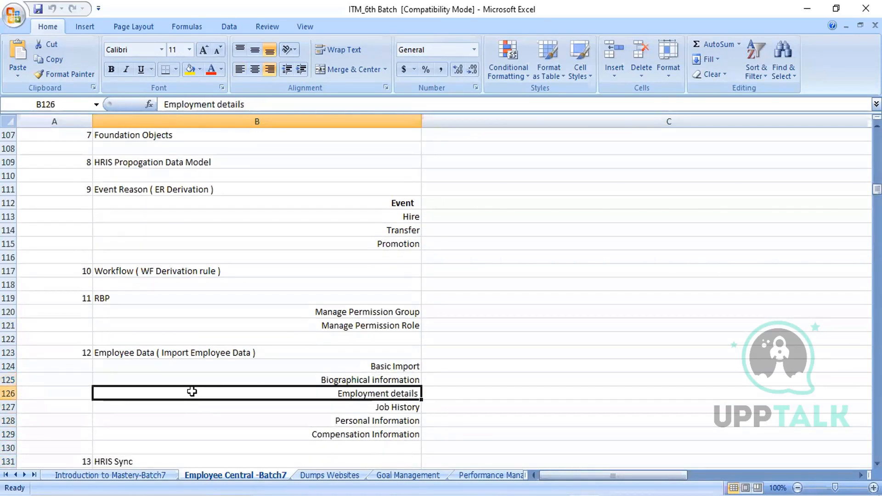
{"action": "key", "text": "Down"}
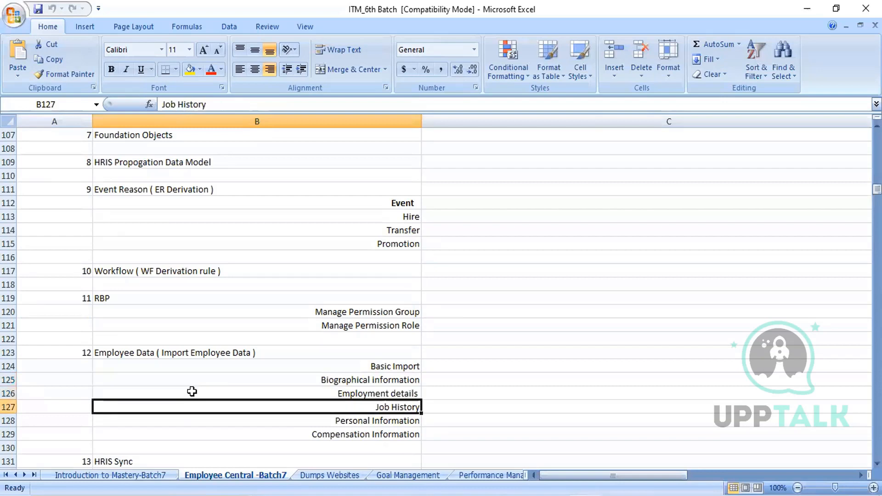
{"action": "key", "text": "Down"}
- Look ahead to HRIS Sync and Time Off and return to the Employee Data heading in B123
{"action": "key", "text": "Down"}
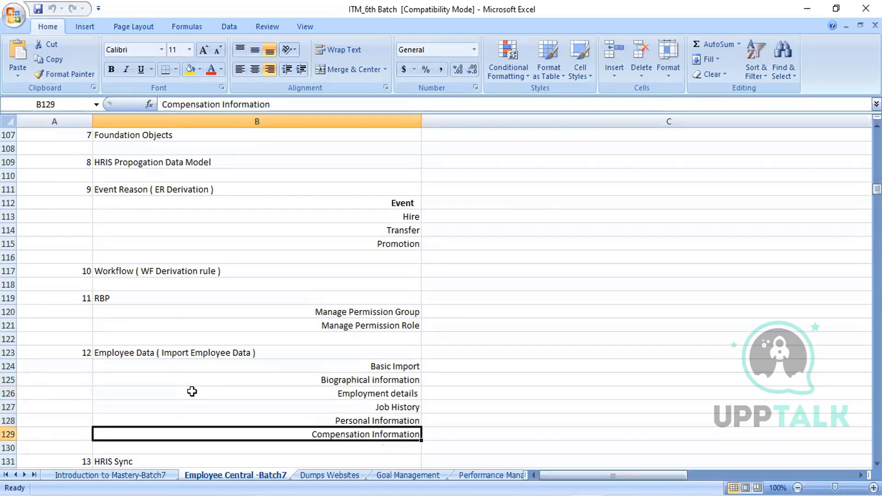
{"action": "key", "text": "Down"}
{"action": "key", "text": "Down"}
{"action": "key", "text": "Down"}
{"action": "key", "text": "Down"}
{"action": "key", "text": "Down"}
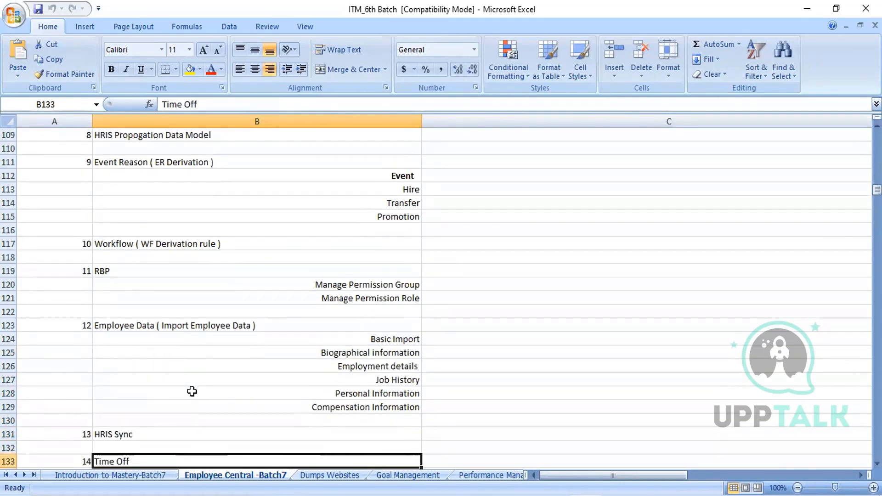
{"action": "key", "text": "Up"}
{"action": "key", "text": "Up"}
{"action": "key", "text": "Up"}
{"action": "key", "text": "Up"}
{"action": "key", "text": "Up"}
{"action": "key", "text": "Up"}
{"action": "key", "text": "Up"}
{"action": "key", "text": "Up"}
{"action": "key", "text": "Up"}
{"action": "key", "text": "Up"}
{"action": "key", "text": "Up"}
{"action": "key", "text": "Up"}
- Move past the employee data imports to the HRIS Sync entry in B131
{"action": "key", "text": "Down"}
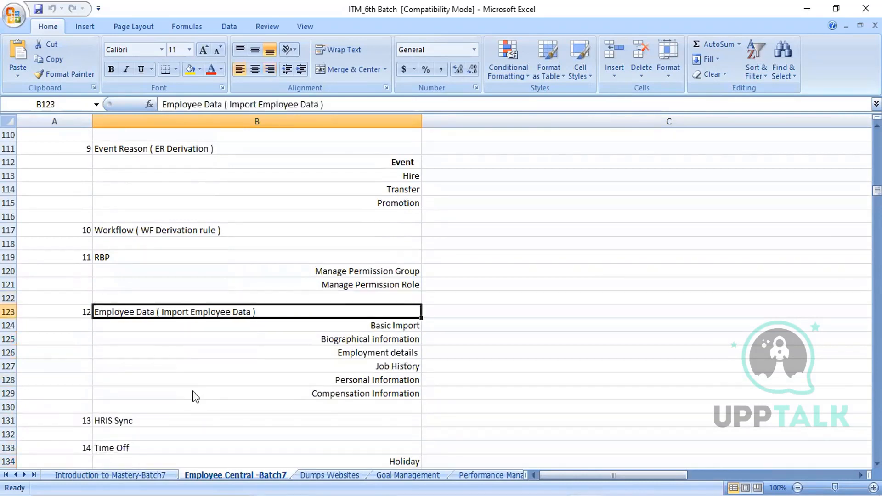
{"action": "key", "text": "Down"}
{"action": "key", "text": "Down"}
{"action": "key", "text": "Down"}
{"action": "key", "text": "Down"}
{"action": "key", "text": "Down"}
{"action": "key", "text": "Down"}
{"action": "key", "text": "Down"}
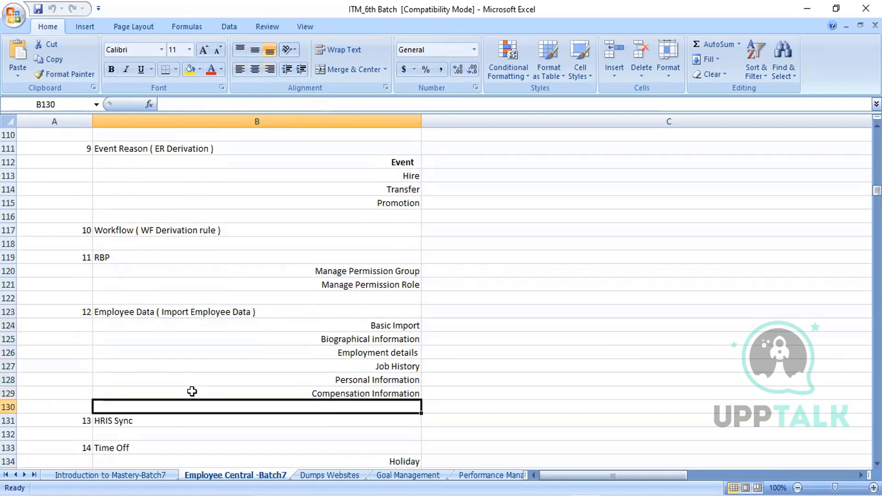
{"action": "key", "text": "Down"}
{"action": "key", "text": "Up"}
{"action": "key", "text": "Down"}
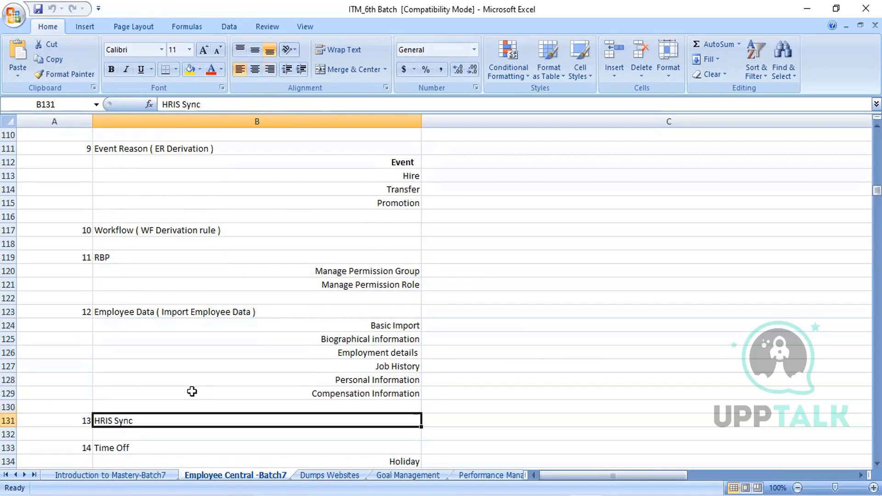
- Zoom the sheet out to 75% and narrow column C to less than half its width
{"action": "left_click", "coordinate": [501, 337]}
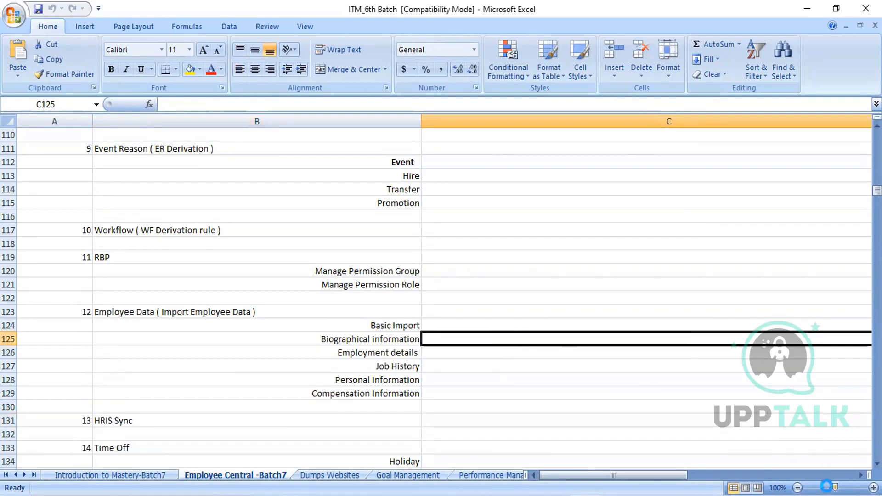
{"action": "left_click", "coordinate": [828, 488]}
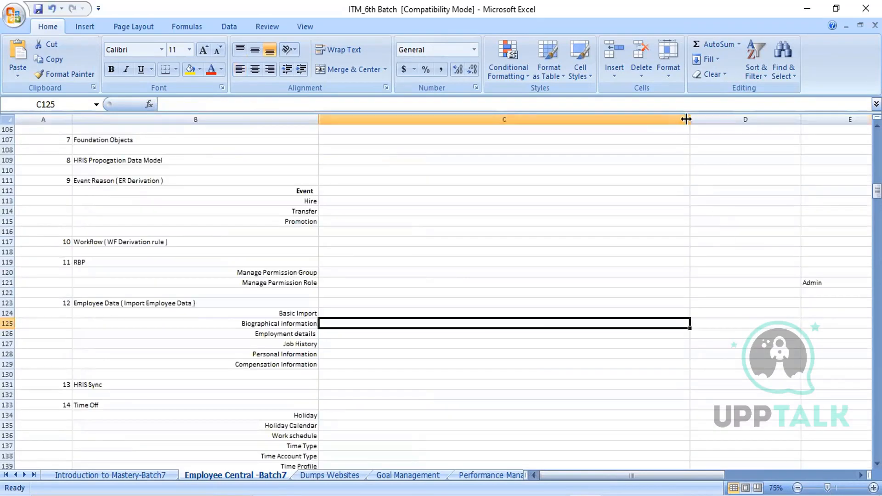
{"action": "left_click_drag", "start_coordinate": [689, 120], "coordinate": [463, 129]}
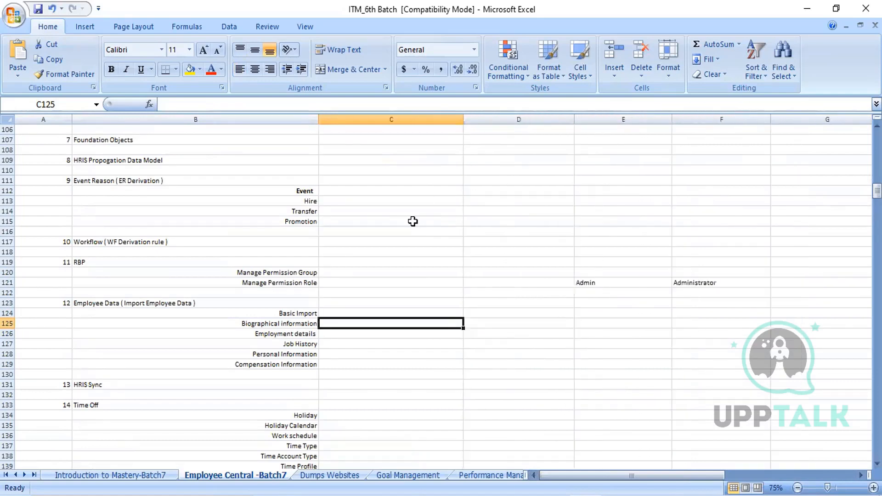
- Enter Employee Central in C124 beside Basic Import
{"action": "left_click", "coordinate": [365, 312]}
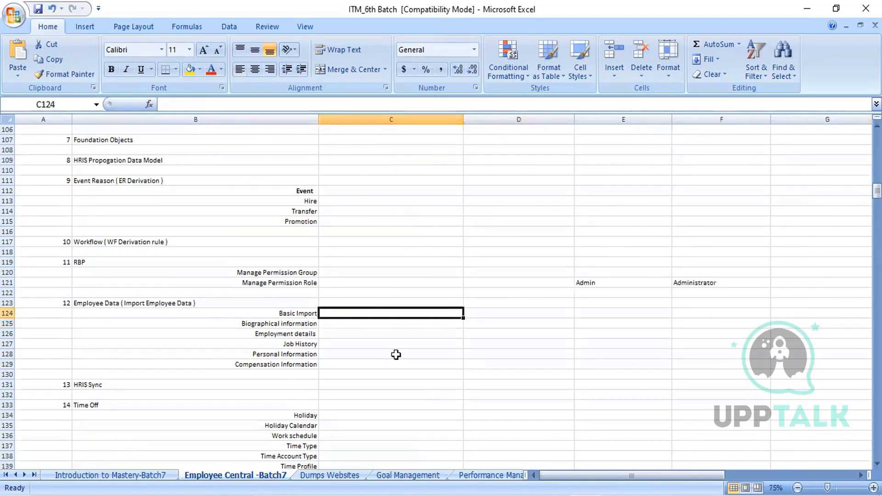
{"action": "type", "text": "E"}
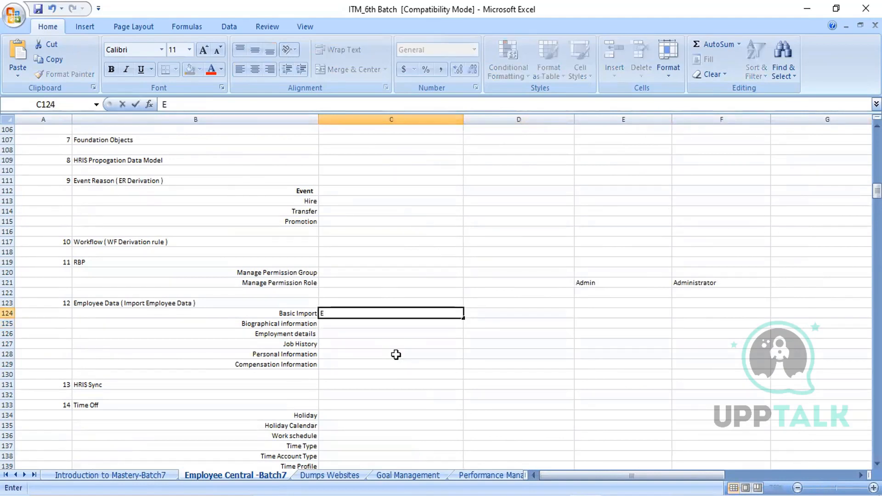
{"action": "type", "text": "mployee"}
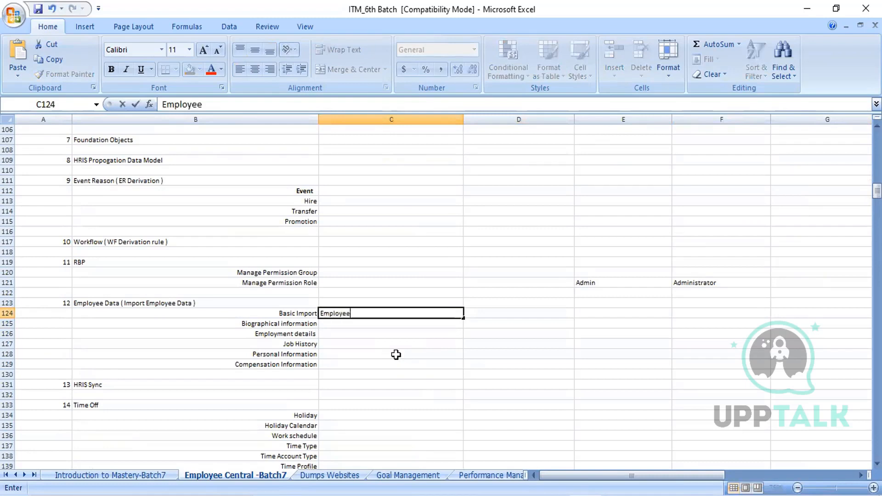
{"action": "type", "text": " Central"}
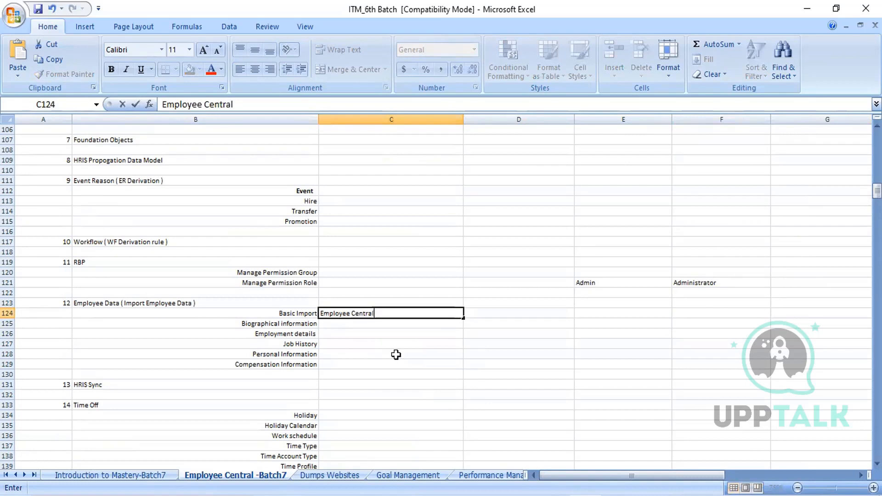
- Enter Employee Profile in C125 beside Biographical information, and select the Employee Central cell C124
{"action": "left_click", "coordinate": [364, 327]}
{"action": "type", "text": "Emplo"}
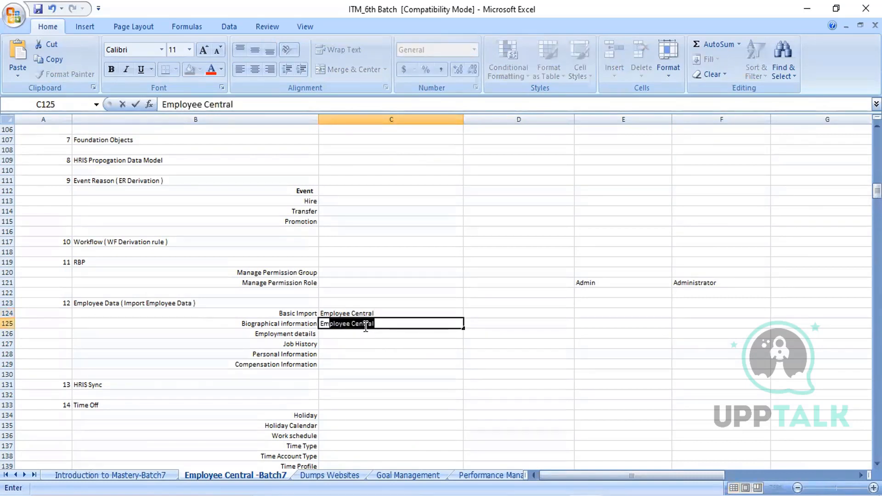
{"action": "type", "text": "yee Profile"}
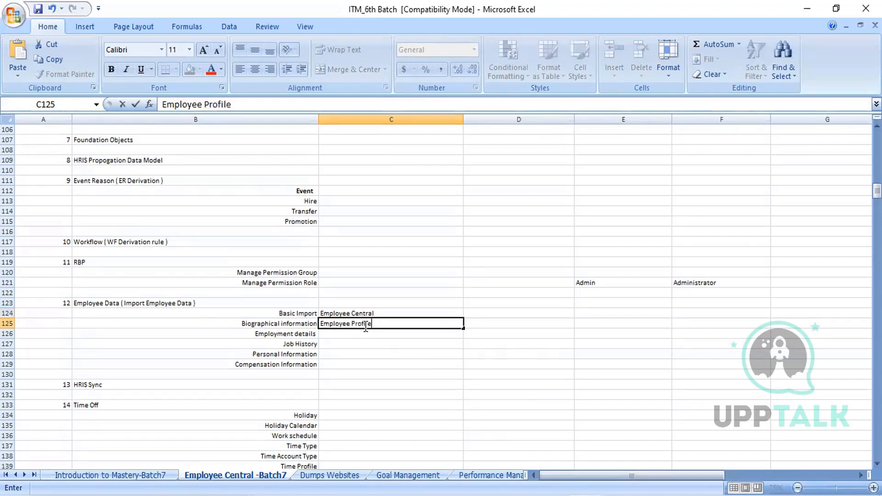
{"action": "left_click", "coordinate": [407, 373]}
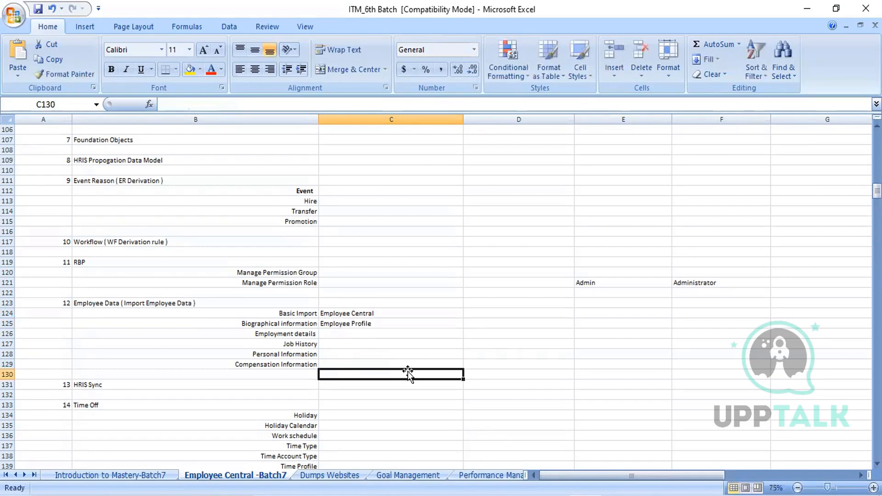
{"action": "left_click", "coordinate": [361, 317]}
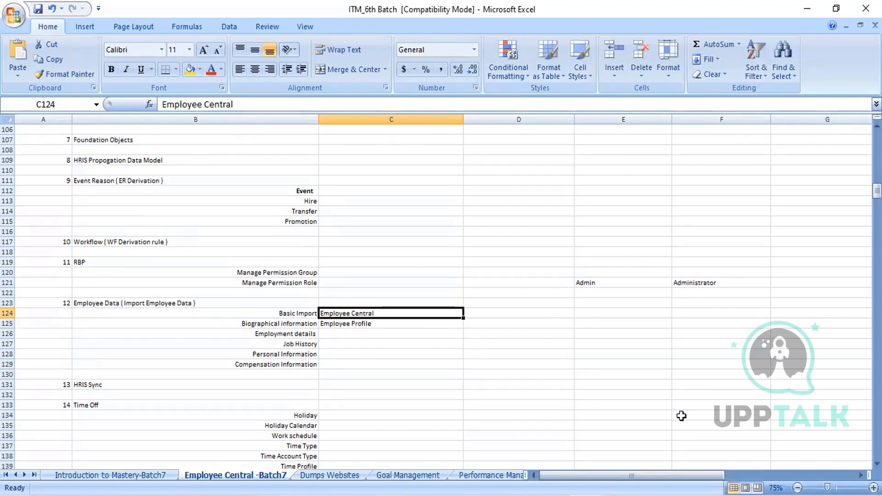
- Zoom the sheet in to 98% and compare the Employee Central and Employee Profile entries in C124 and C125
{"action": "left_click", "coordinate": [835, 489]}
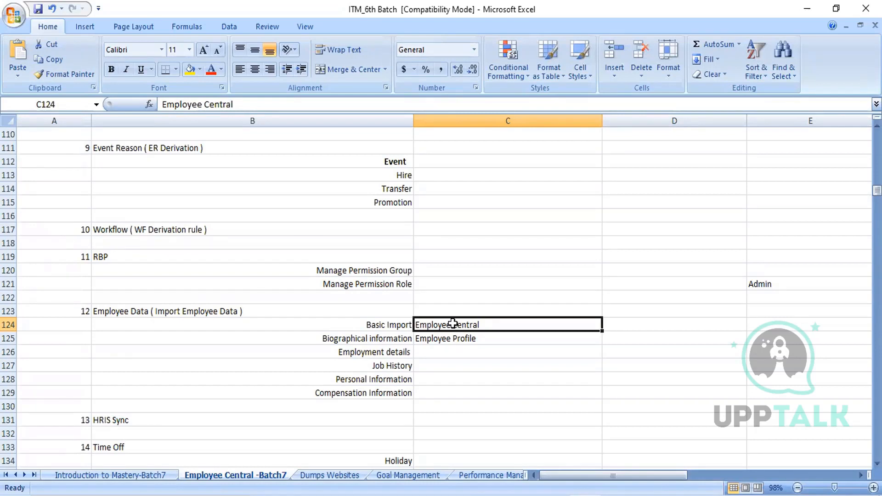
{"action": "left_click", "coordinate": [450, 340]}
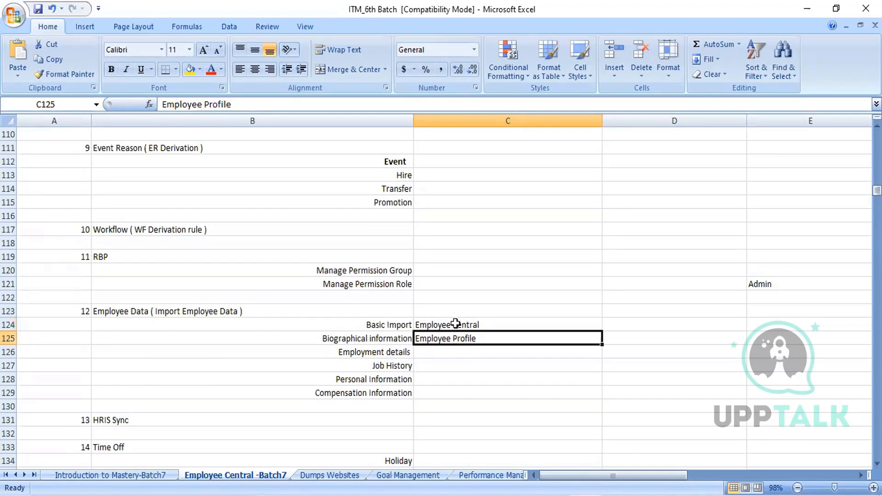
{"action": "left_click", "coordinate": [456, 327]}
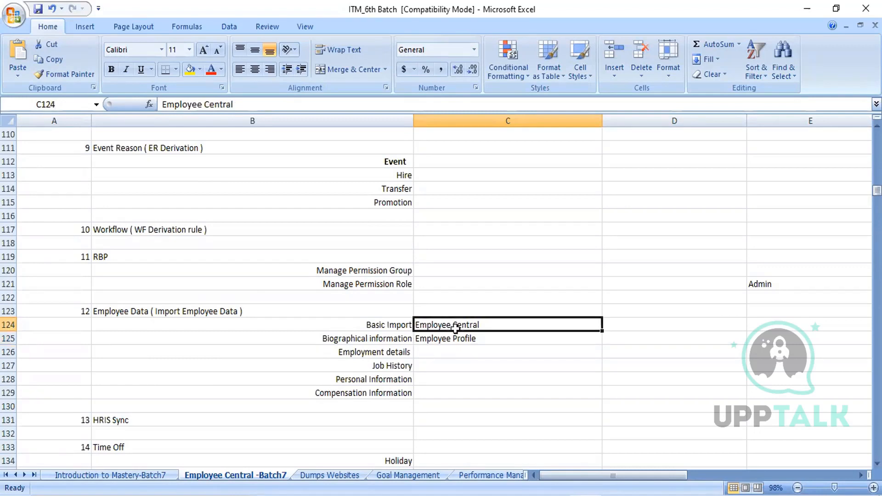
{"action": "left_click", "coordinate": [453, 341]}
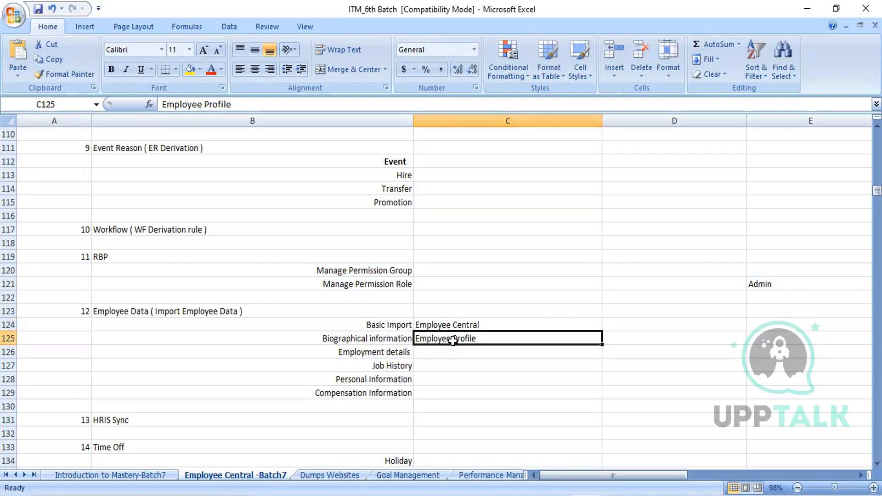
{"action": "left_click", "coordinate": [449, 327]}
{"action": "left_click", "coordinate": [445, 340]}
- Enter Job in C131 beside HRIS Sync
{"action": "left_click", "coordinate": [127, 421]}
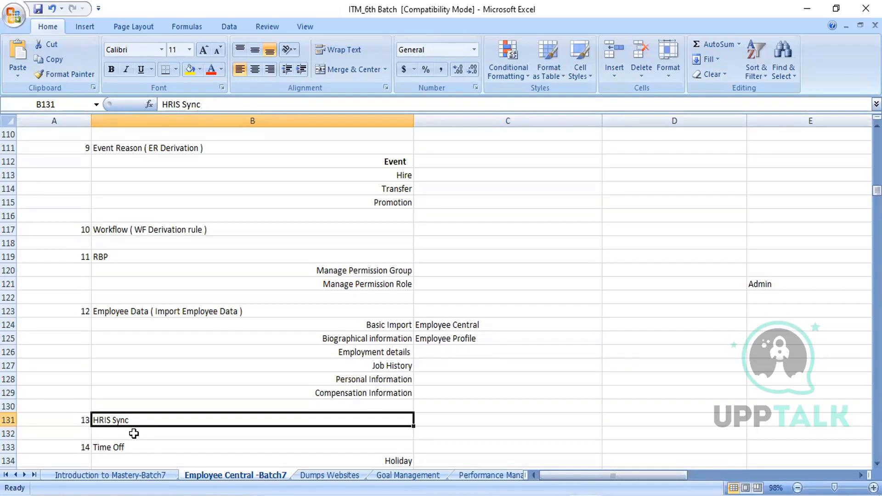
{"action": "left_click", "coordinate": [443, 418]}
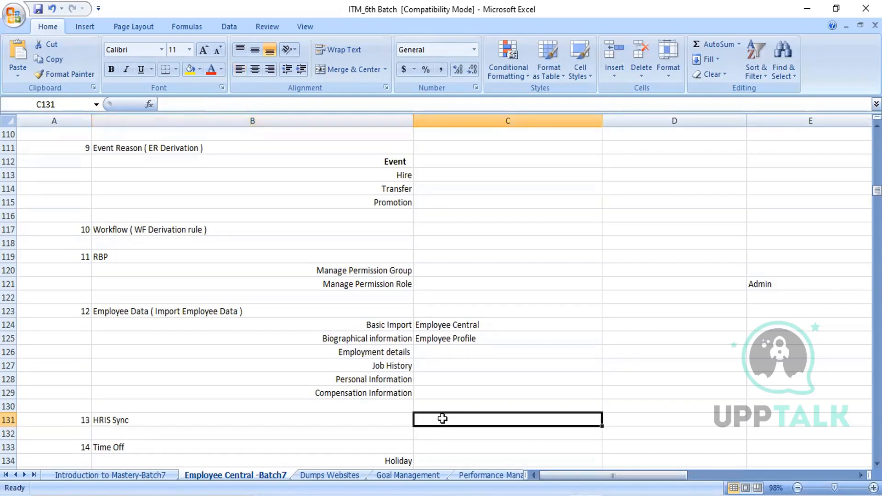
{"action": "type", "text": "Job"}
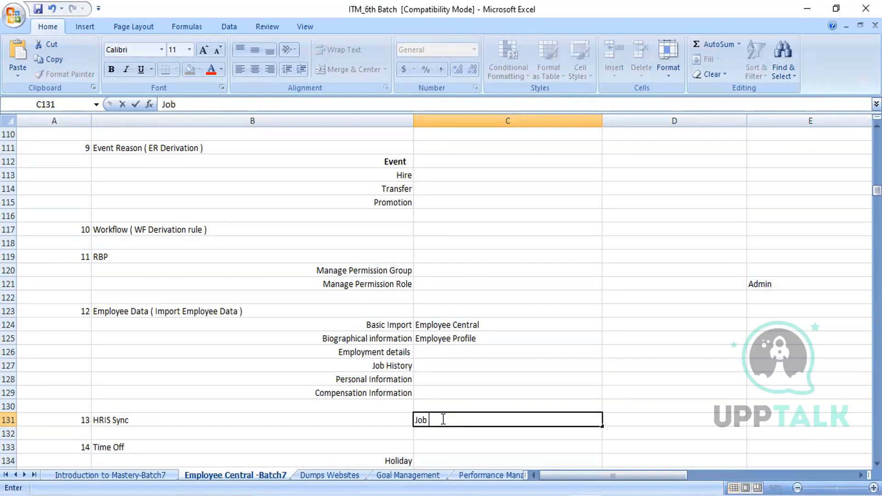
{"action": "left_click", "coordinate": [224, 422]}
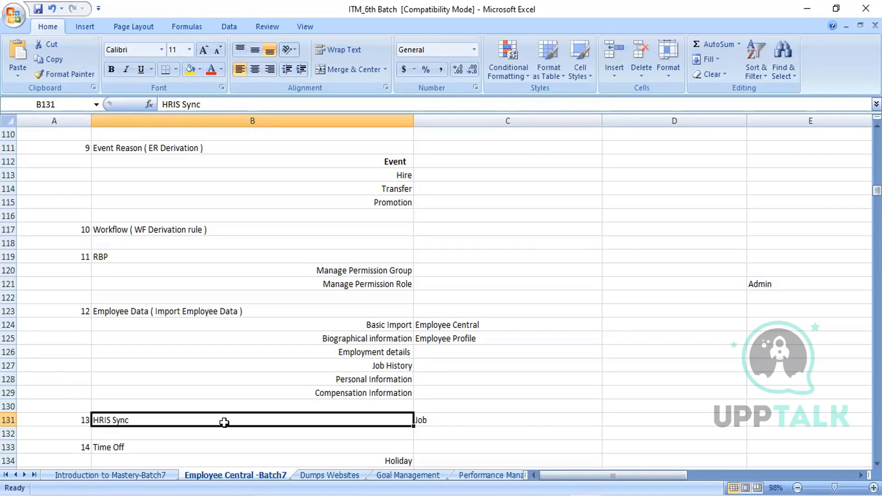
- Alternate between the Employee Central cell C124 and the Employee Profile cell C125 to review both ends of the sync
{"action": "left_click", "coordinate": [466, 324]}
{"action": "left_click", "coordinate": [467, 337]}
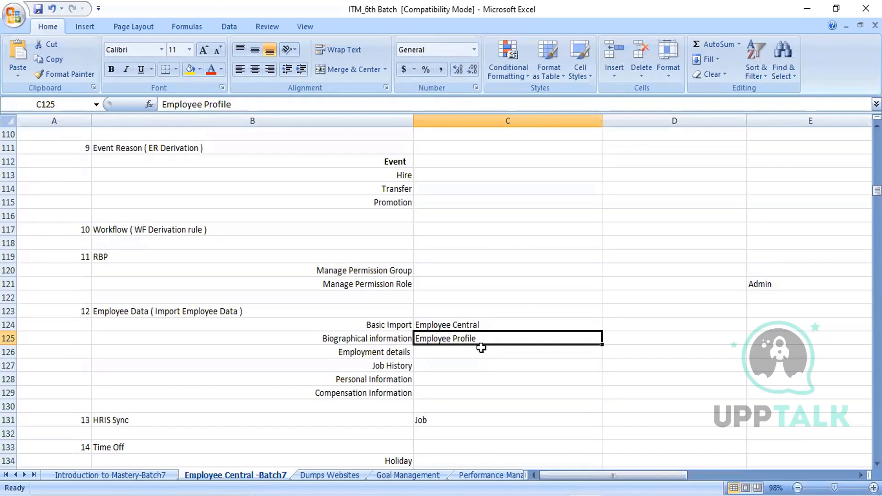
{"action": "left_click", "coordinate": [468, 325]}
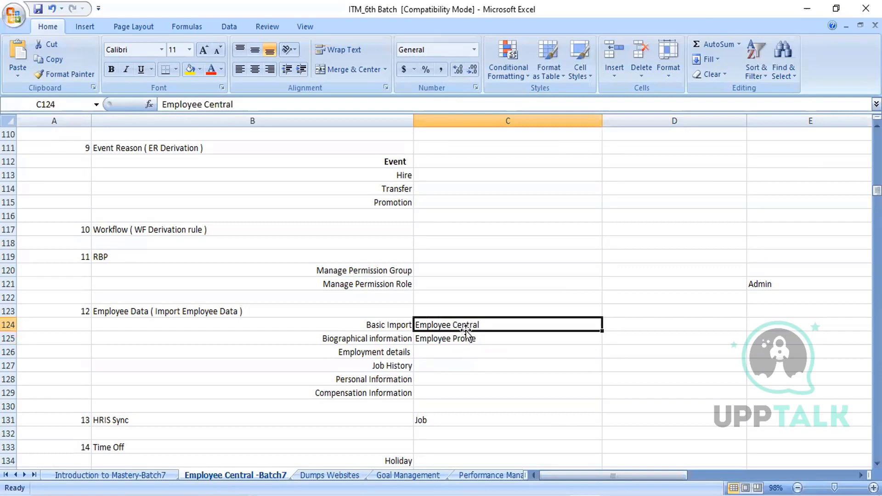
{"action": "left_click", "coordinate": [465, 339]}
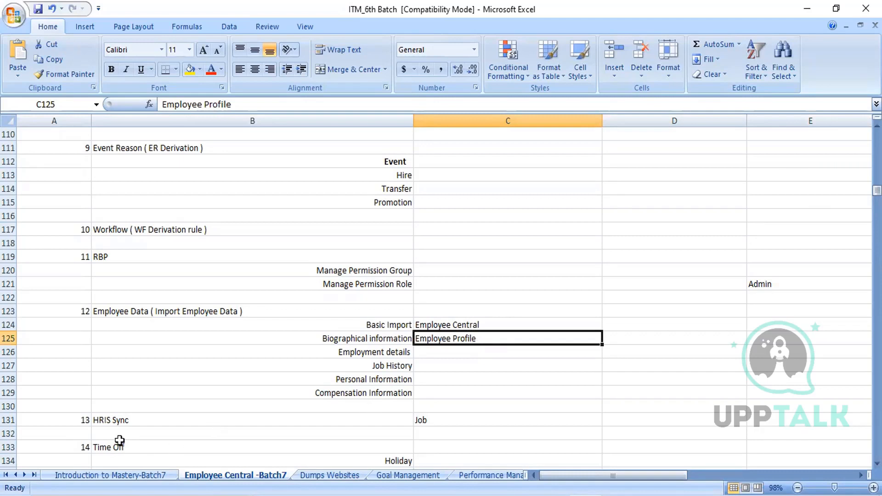
- Extend the HRIS Sync note in C131 to read Job - Daily ( Recurring Job )
{"action": "left_click", "coordinate": [122, 420]}
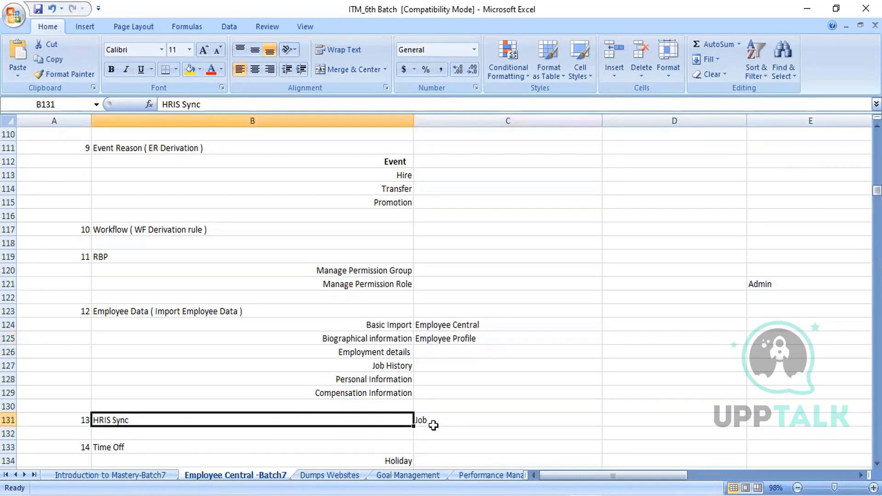
{"action": "left_click", "coordinate": [447, 422]}
{"action": "double_click", "coordinate": [449, 422]}
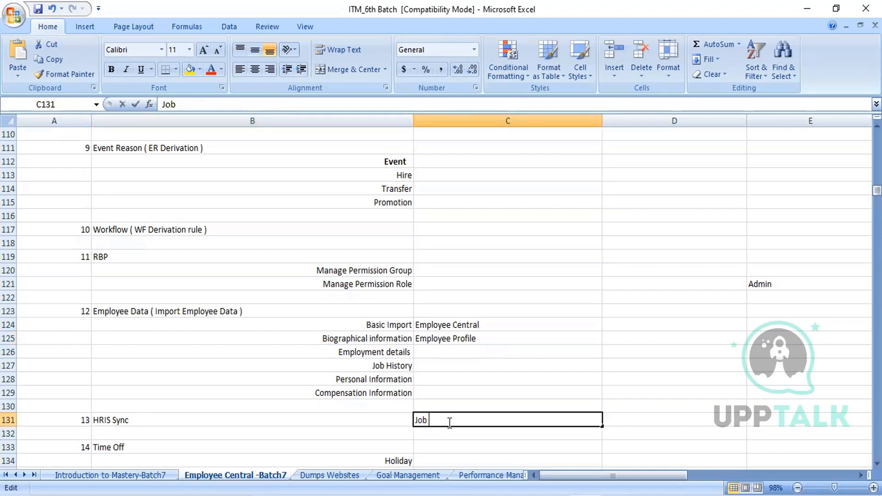
{"action": "type", "text": "- D"}
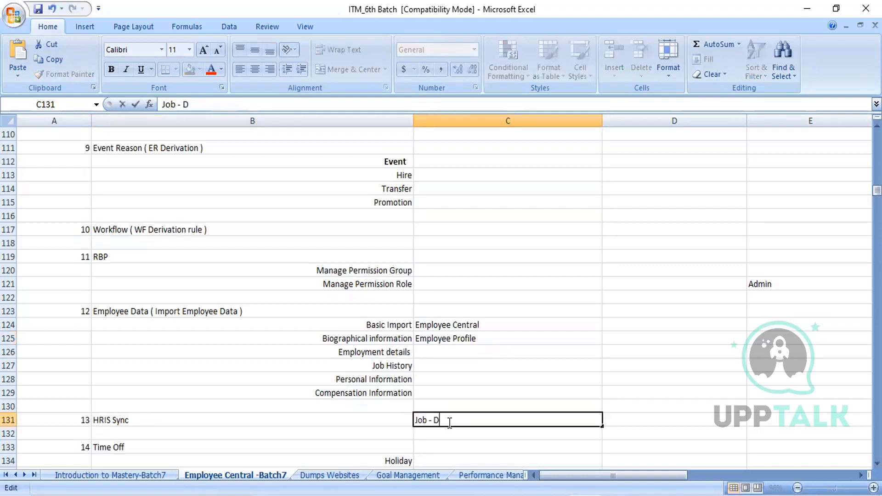
{"action": "type", "text": "aily ( Recurr"}
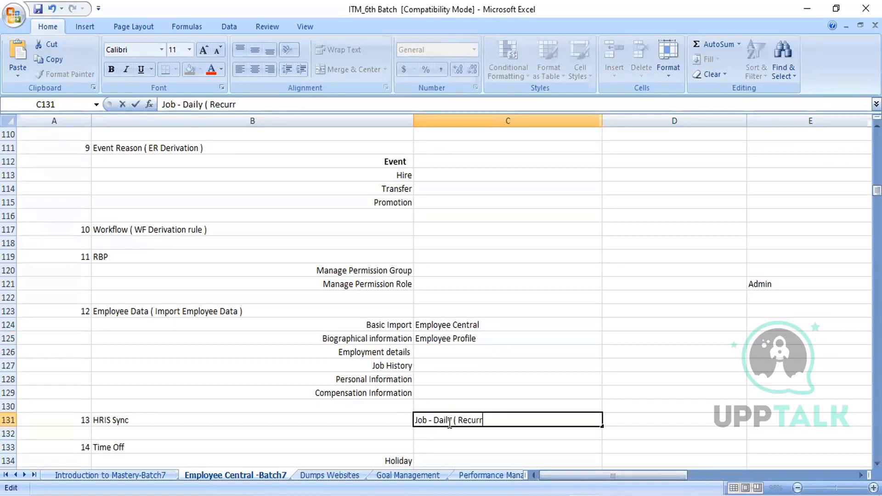
{"action": "type", "text": "ing Job )"}
{"action": "left_click", "coordinate": [521, 432]}
{"action": "left_click", "coordinate": [499, 418]}
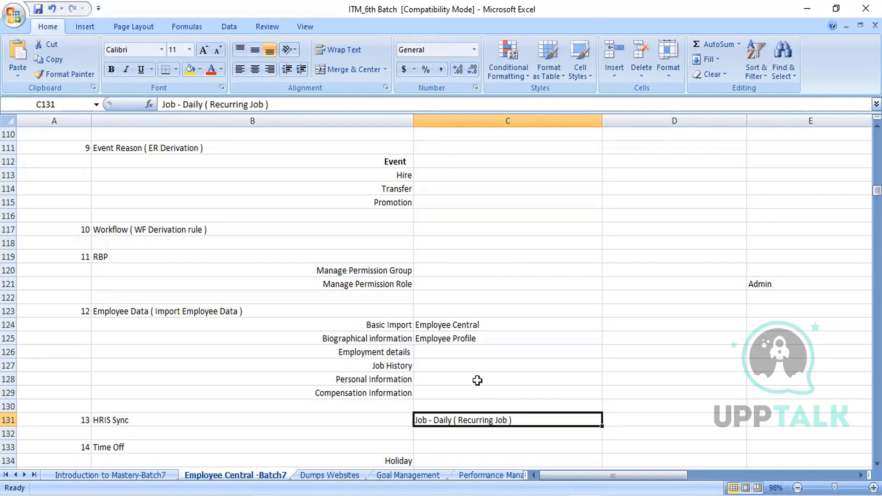
- Review the Employee Central and Employee Profile entries in column C together with the HRIS Sync entry in B131
{"action": "left_click", "coordinate": [465, 324]}
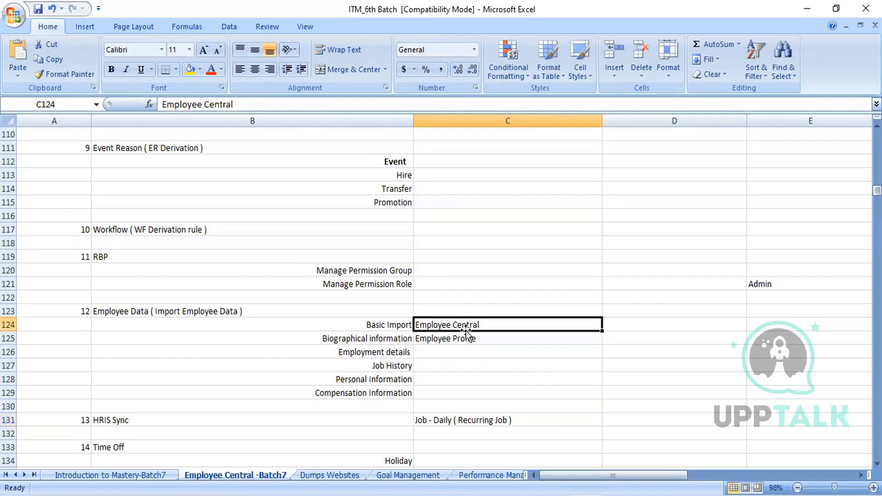
{"action": "left_click", "coordinate": [465, 340]}
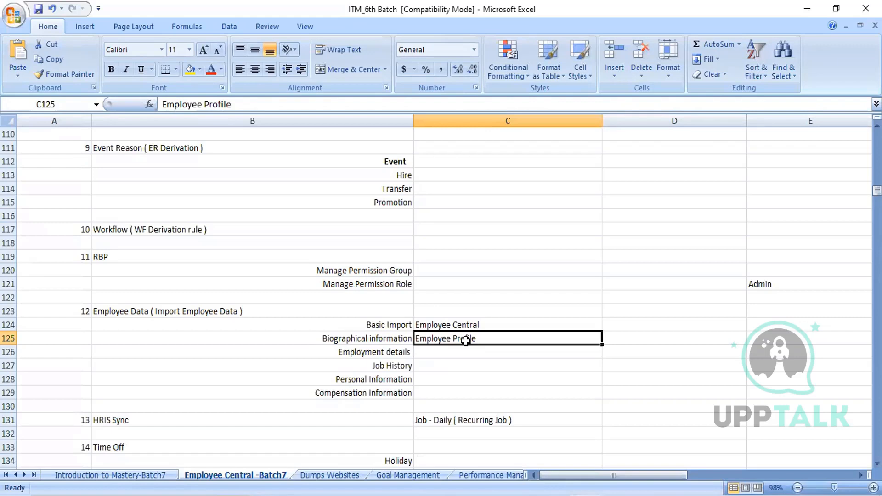
{"action": "left_click", "coordinate": [131, 423]}
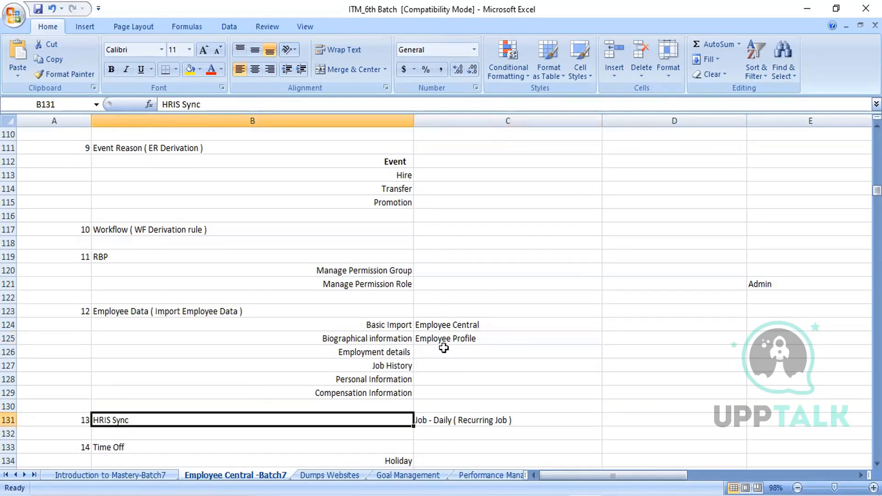
{"action": "left_click", "coordinate": [465, 339]}
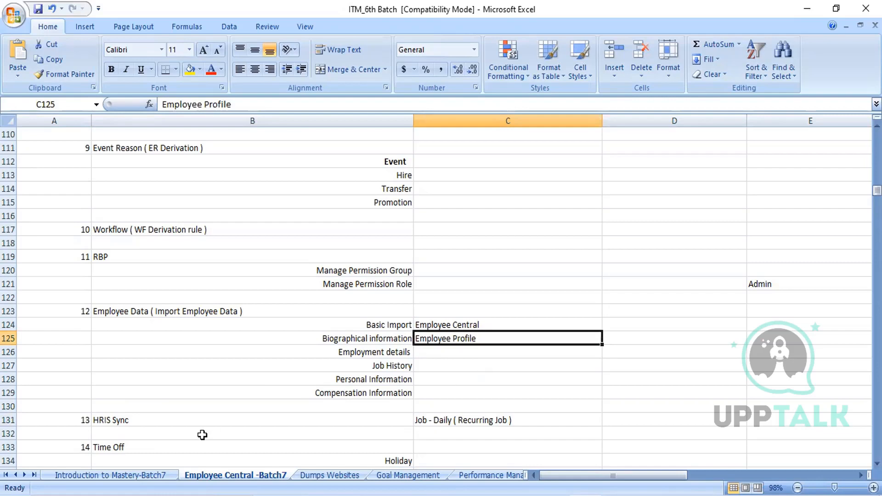
{"action": "left_click", "coordinate": [135, 418]}
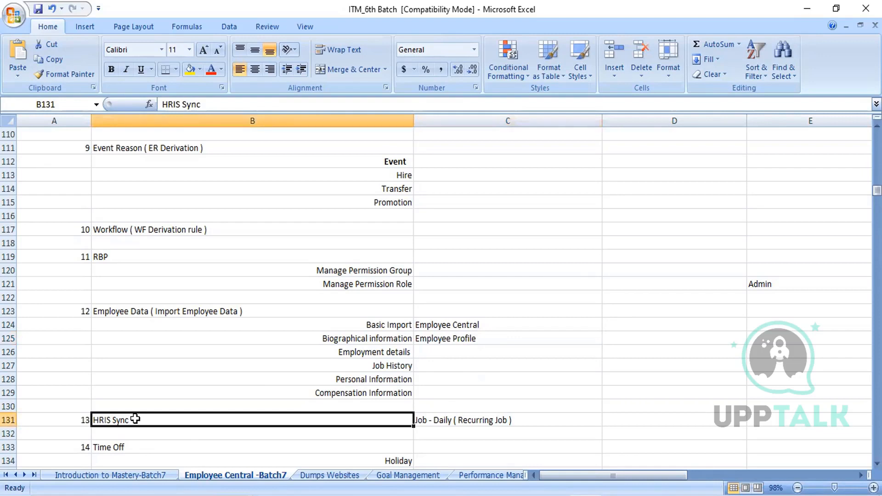
- Go through the Time Off section from its heading in B133 down to Time Profile, and return to Holiday in B134
{"action": "left_click", "coordinate": [130, 447]}
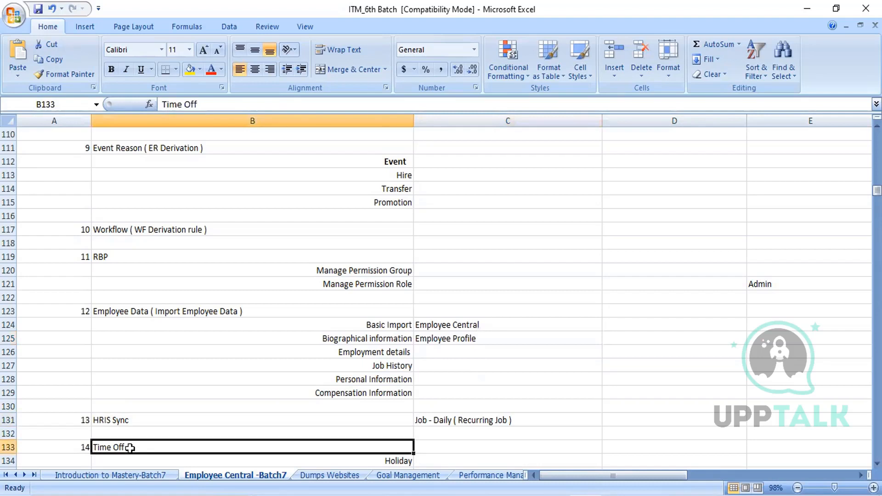
{"action": "key", "text": "Down"}
{"action": "key", "text": "Down"}
{"action": "key", "text": "Down"}
{"action": "key", "text": "Down"}
{"action": "key", "text": "Up"}
{"action": "key", "text": "Up"}
{"action": "key", "text": "Up"}
{"action": "key", "text": "Down"}
{"action": "key", "text": "Down"}
{"action": "key", "text": "Down"}
{"action": "key", "text": "Down"}
{"action": "key", "text": "Down"}
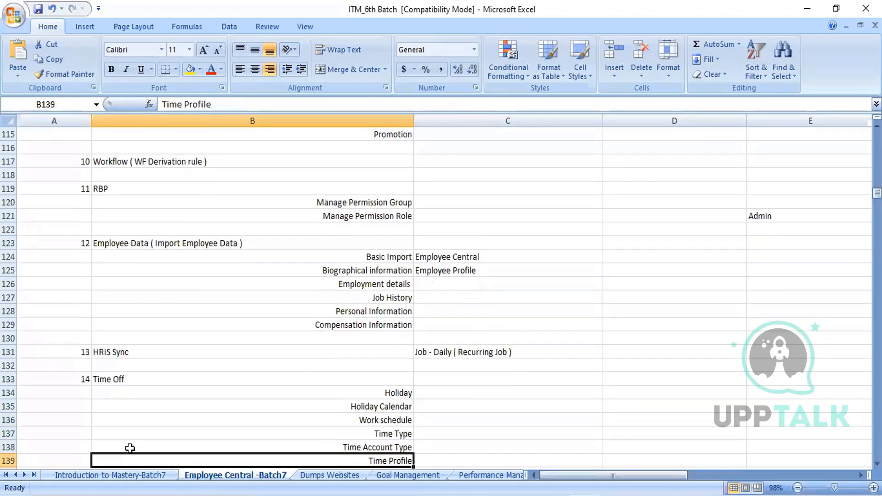
{"action": "key", "text": "Down"}
{"action": "key", "text": "Up"}
{"action": "key", "text": "Up"}
{"action": "key", "text": "Up"}
{"action": "key", "text": "Up"}
{"action": "key", "text": "Up"}
{"action": "key", "text": "Up"}
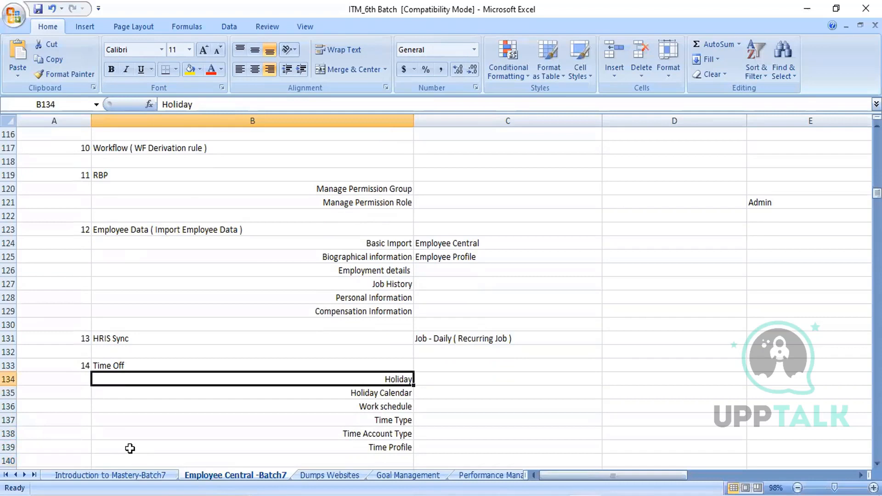
- Step through the Time Off items from Holiday Calendar to Time Profile, and return to HRIS Sync in B131
{"action": "key", "text": "Down"}
{"action": "key", "text": "Down"}
{"action": "key", "text": "Down"}
{"action": "key", "text": "Down"}
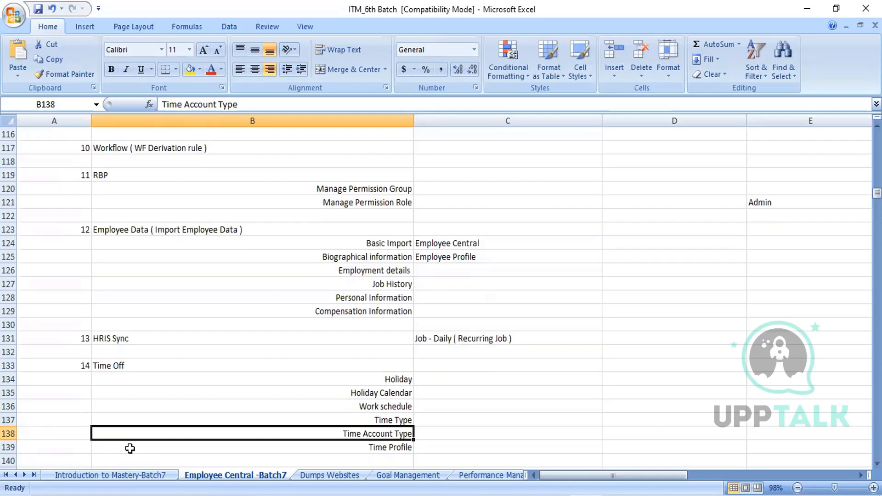
{"action": "key", "text": "Down"}
{"action": "key", "text": "Down"}
{"action": "key", "text": "Down"}
{"action": "key", "text": "ctrl+Up"}
{"action": "key", "text": "ctrl+Up"}
{"action": "key", "text": "ctrl+Up"}
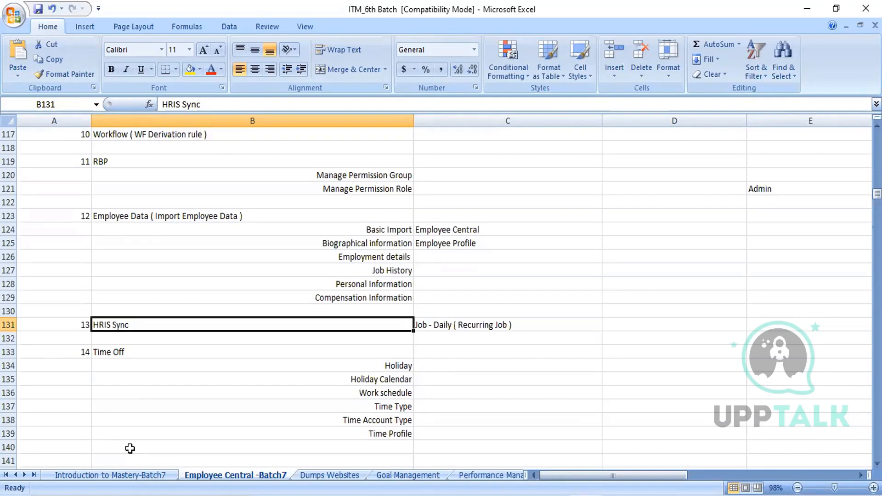
- Move past Time Off into the 17-4-21 section and select the MDF ( Meta Data Frame work) heading in B150
{"action": "key", "text": "Down"}
{"action": "key", "text": "Down"}
{"action": "key", "text": "Down"}
{"action": "key", "text": "Down"}
{"action": "key", "text": "Down"}
{"action": "key", "text": "Down"}
{"action": "key", "text": "Down"}
{"action": "key", "text": "Down"}
{"action": "key", "text": "Down"}
{"action": "key", "text": "Down"}
{"action": "key", "text": "Down"}
{"action": "key", "text": "Down"}
{"action": "key", "text": "Down"}
{"action": "key", "text": "Down"}
{"action": "key", "text": "Down"}
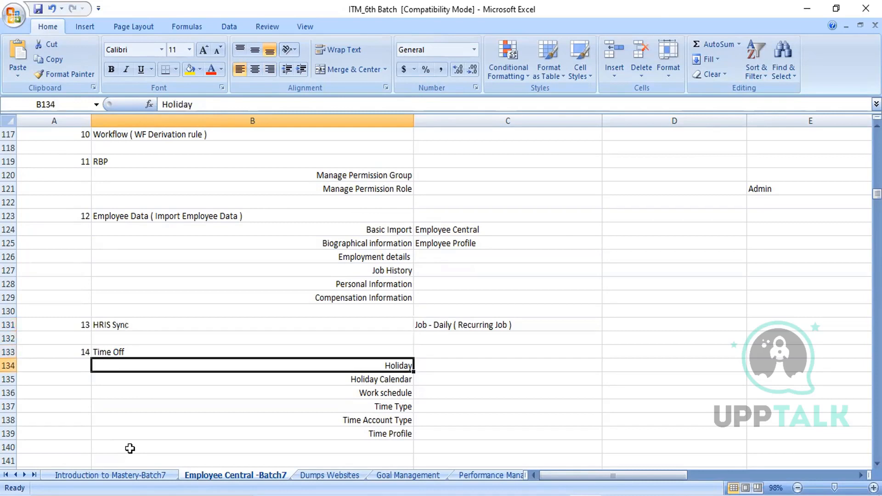
{"action": "key", "text": "Down"}
{"action": "key", "text": "Down"}
{"action": "key", "text": "Down"}
{"action": "key", "text": "Down"}
{"action": "key", "text": "Down"}
{"action": "key", "text": "Down"}
{"action": "key", "text": "Down"}
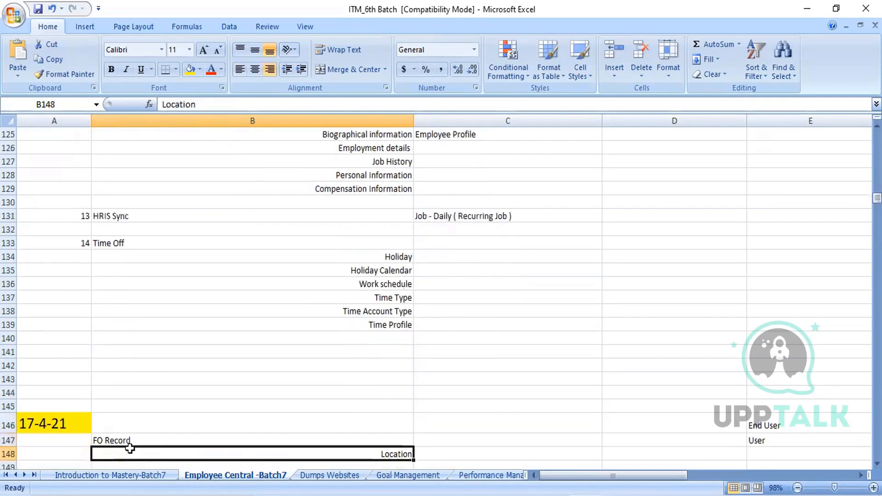
{"action": "key", "text": "Down"}
{"action": "key", "text": "Down"}
{"action": "key", "text": "Down"}
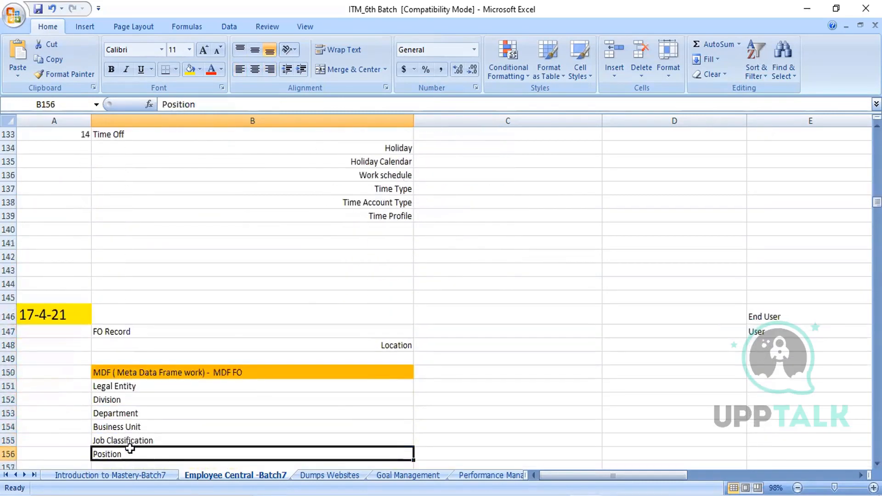
{"action": "key", "text": "Down"}
{"action": "key", "text": "Down"}
{"action": "key", "text": "Up"}
{"action": "key", "text": "Up"}
{"action": "key", "text": "Up"}
{"action": "key", "text": "Up"}
{"action": "key", "text": "Up"}
{"action": "key", "text": "Up"}
{"action": "key", "text": "Up"}
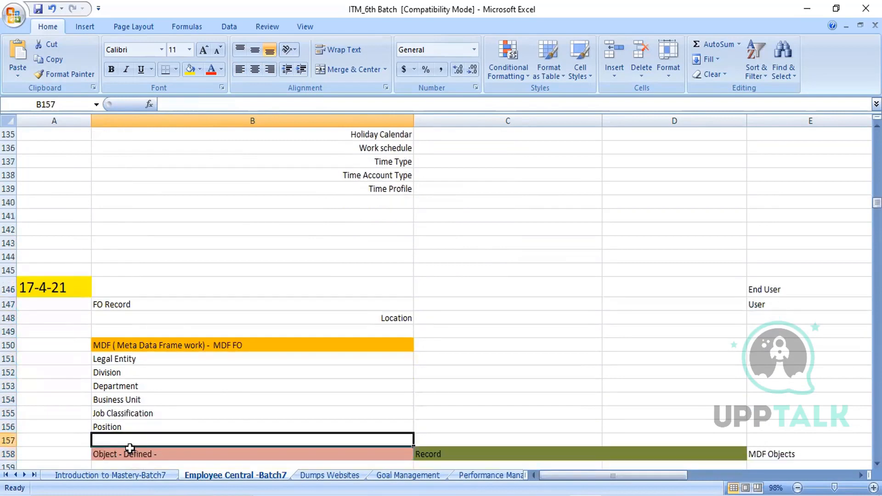
{"action": "key", "text": "Up"}
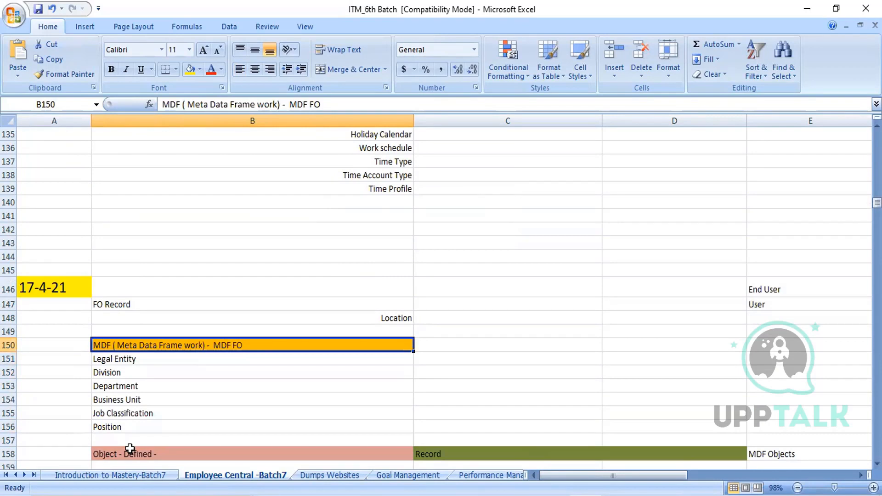
- Examine the MDF foundation objects listed from Legal Entity in B151 to Position in B156
{"action": "key", "text": "Down"}
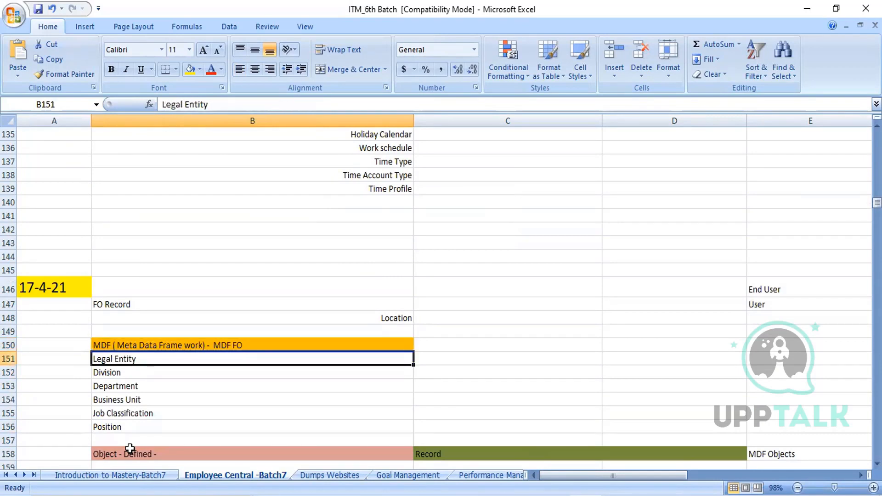
{"action": "key", "text": "Down"}
{"action": "key", "text": "Down"}
{"action": "key", "text": "Down"}
{"action": "key", "text": "Down"}
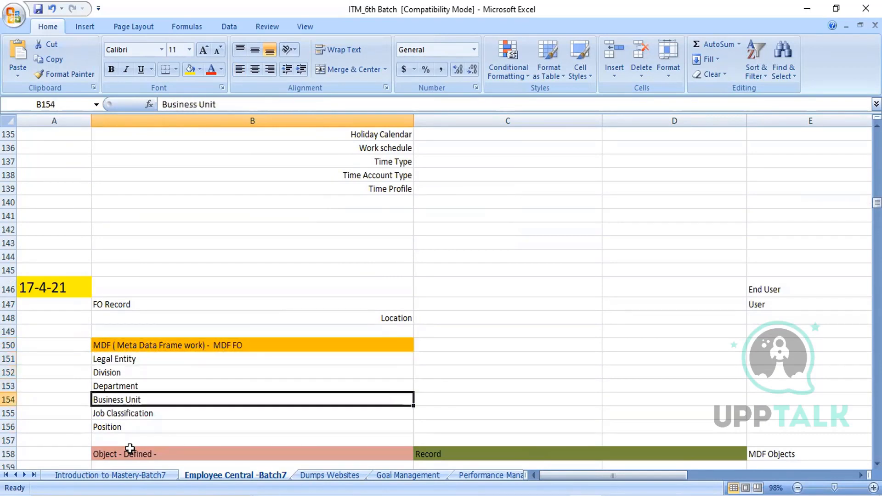
{"action": "key", "text": "Down"}
{"action": "key", "text": "Down"}
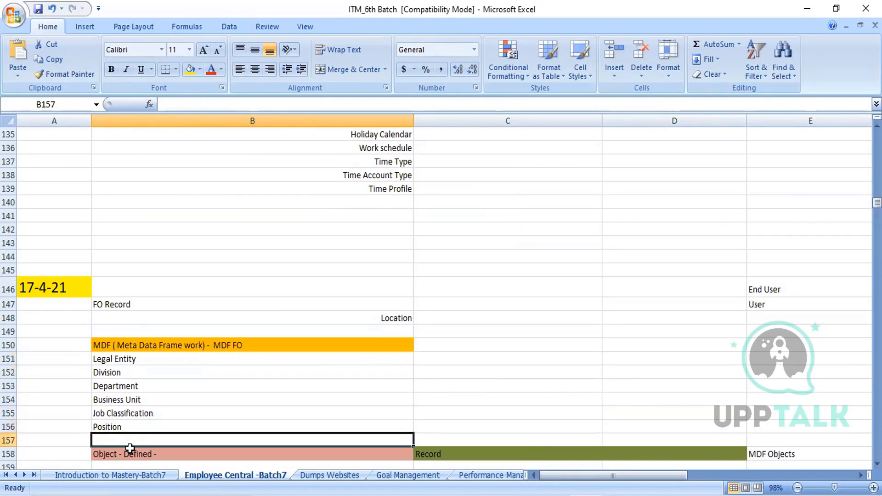
{"action": "key", "text": "Up"}
{"action": "key", "text": "Up"}
{"action": "key", "text": "Up"}
{"action": "key", "text": "Up"}
{"action": "key", "text": "Up"}
{"action": "key", "text": "Up"}
- Continue down past the Object - Defined and Configure Object Definition entries to B162
{"action": "key", "text": "Down"}
- Review the rows around Import Foundation Data ( CSV. ) in B164 and the entries above, ending on Configure Object Definition in B160
{"action": "key", "text": "Down"}
{"action": "key", "text": "Down"}
{"action": "key", "text": "Down"}
{"action": "key", "text": "Down"}
{"action": "key", "text": "Down"}
{"action": "key", "text": "Down"}
{"action": "key", "text": "Down"}
{"action": "key", "text": "Down"}
{"action": "key", "text": "Down"}
{"action": "key", "text": "Down"}
{"action": "key", "text": "Down"}
{"action": "key", "text": "Down"}
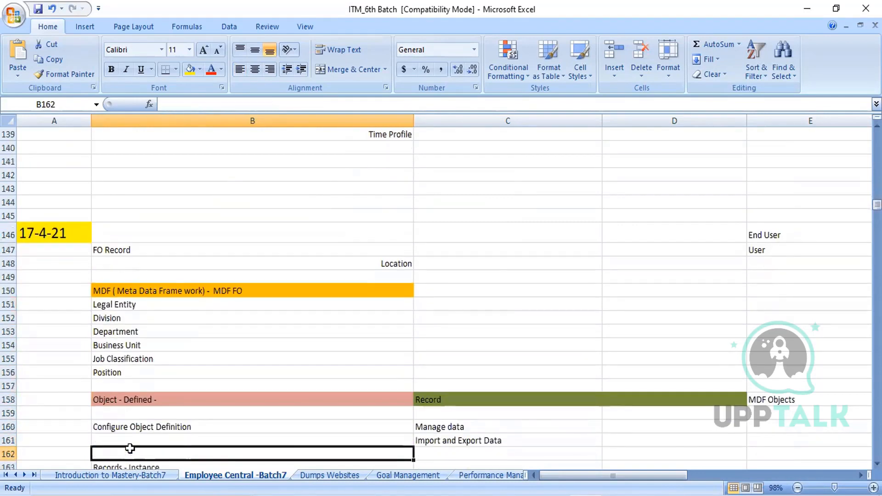
{"action": "key", "text": "Down"}
{"action": "key", "text": "Down"}
{"action": "key", "text": "Up"}
{"action": "key", "text": "Up"}
{"action": "key", "text": "Up"}
{"action": "key", "text": "Up"}
{"action": "key", "text": "Up"}
{"action": "key", "text": "Up"}
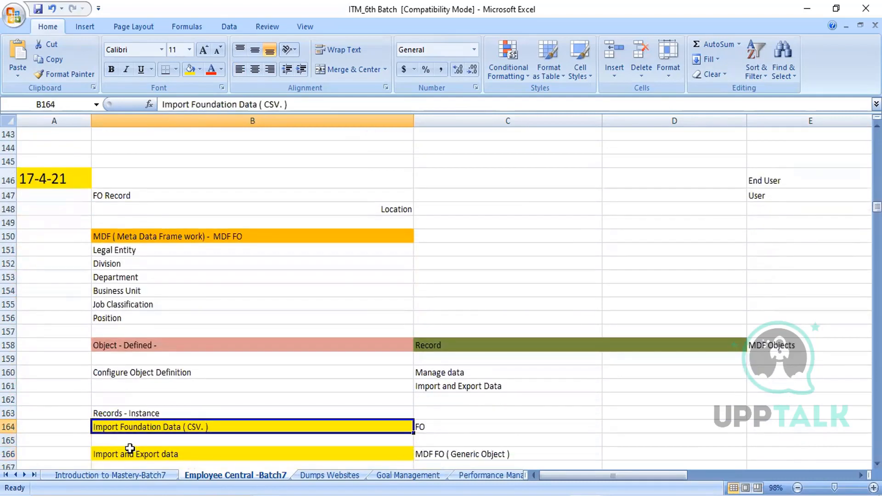
{"action": "key", "text": "Up"}
{"action": "key", "text": "Up"}
{"action": "key", "text": "Up"}
{"action": "key", "text": "Up"}
{"action": "key", "text": "Up"}
{"action": "key", "text": "Up"}
{"action": "key", "text": "Up"}
{"action": "key", "text": "Up"}
{"action": "key", "text": "Up"}
{"action": "key", "text": "Down"}
{"action": "key", "text": "Down"}
{"action": "key", "text": "Down"}
{"action": "key", "text": "Up"}
{"action": "key", "text": "Up"}
{"action": "key", "text": "Up"}
{"action": "key", "text": "Down"}
{"action": "key", "text": "Down"}
{"action": "key", "text": "Down"}
{"action": "key", "text": "Down"}
{"action": "key", "text": "Down"}
{"action": "key", "text": "Down"}
{"action": "key", "text": "Down"}
{"action": "key", "text": "Down"}
{"action": "key", "text": "Down"}
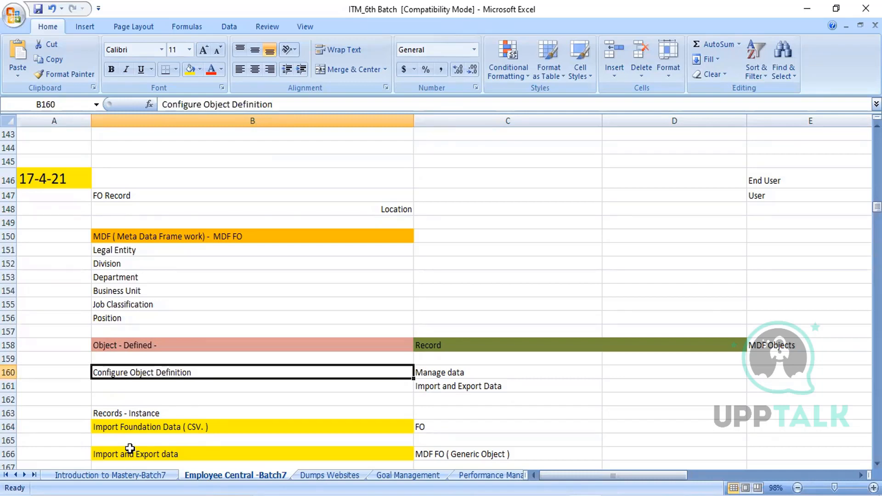
- Check Manage data in C160 beside Configure Object Definition and continue down column B to the 18.4.21 row at B170
{"action": "key", "text": "Right"}
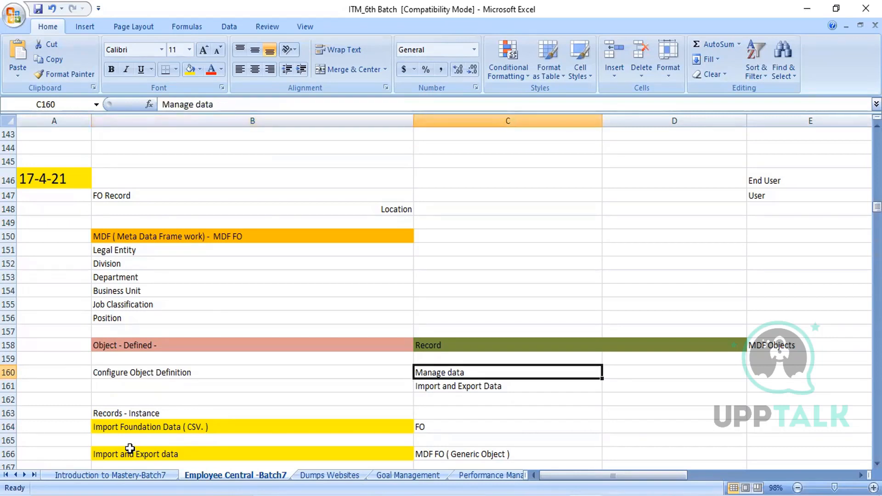
{"action": "key", "text": "Down"}
{"action": "key", "text": "Left"}
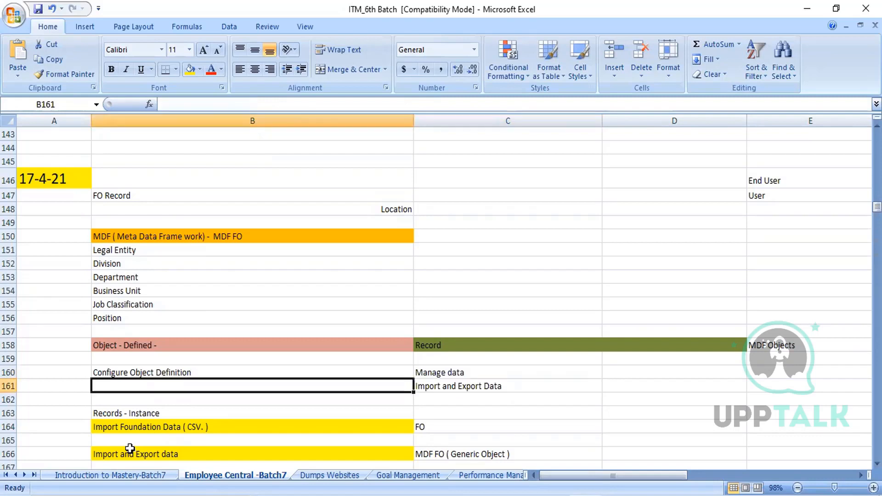
{"action": "key", "text": "Down"}
{"action": "key", "text": "Down"}
{"action": "key", "text": "Down"}
{"action": "key", "text": "Down"}
{"action": "key", "text": "Down"}
{"action": "key", "text": "Down"}
{"action": "key", "text": "Down"}
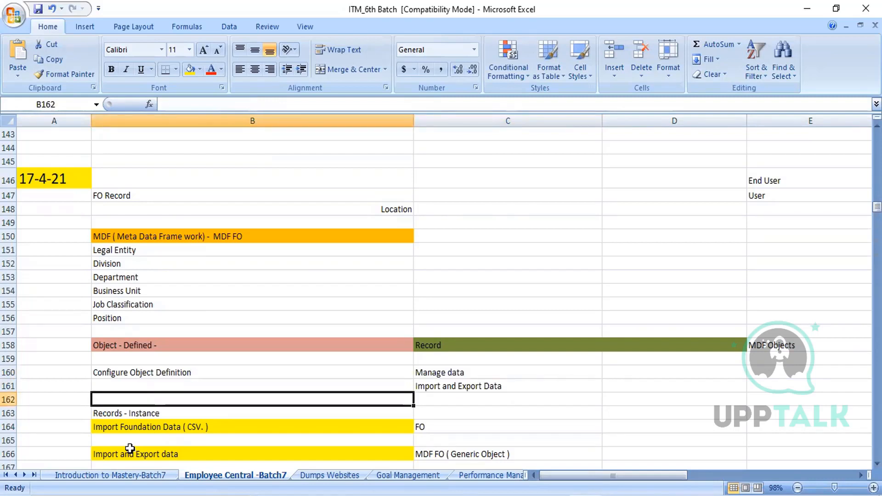
{"action": "key", "text": "Down"}
{"action": "key", "text": "Down"}
{"action": "key", "text": "Down"}
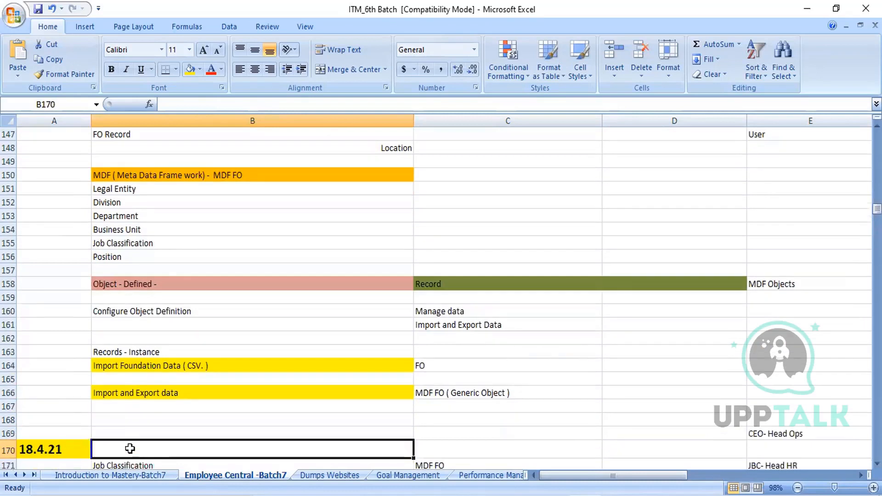
- Go back to Import Foundation Data ( CSV. ) in B164, check its FO note, and select Import and Export data in B166
{"action": "key", "text": "Up"}
{"action": "key", "text": "Up"}
{"action": "key", "text": "Up"}
{"action": "key", "text": "Up"}
{"action": "key", "text": "Up"}
{"action": "key", "text": "Up"}
{"action": "key", "text": "Up"}
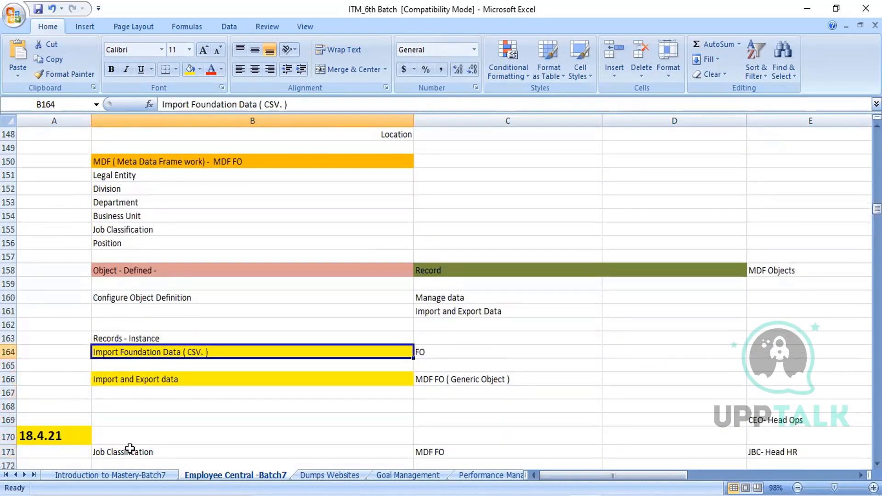
{"action": "key", "text": "Right"}
{"action": "key", "text": "Left"}
{"action": "key", "text": "Down"}
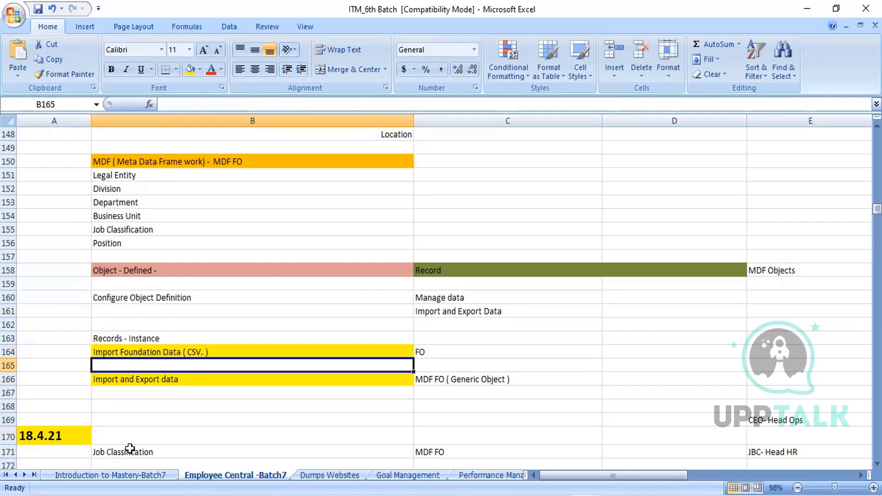
{"action": "key", "text": "Down"}
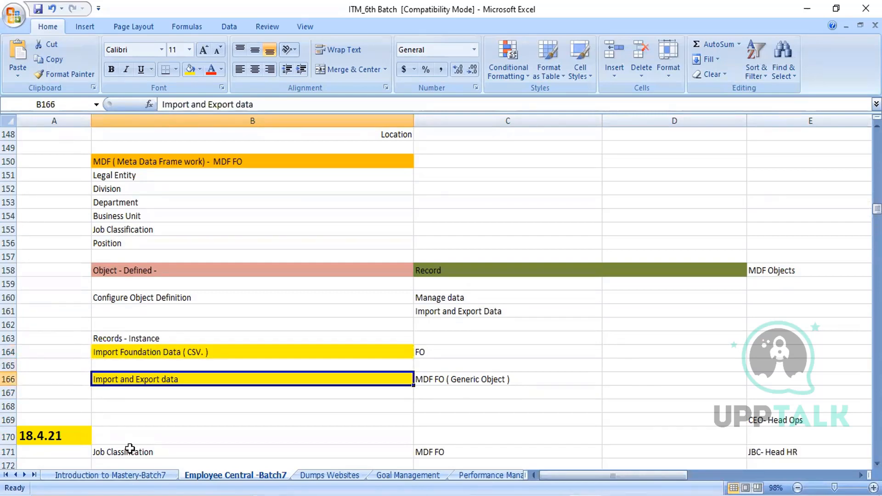
- Look through the 18.4.21 section and go back to select Job Classification in B171
{"action": "key", "text": "Down"}
{"action": "key", "text": "Down"}
{"action": "key", "text": "Down"}
{"action": "key", "text": "Down"}
{"action": "key", "text": "Down"}
{"action": "key", "text": "Down"}
{"action": "key", "text": "Down"}
{"action": "key", "text": "Down"}
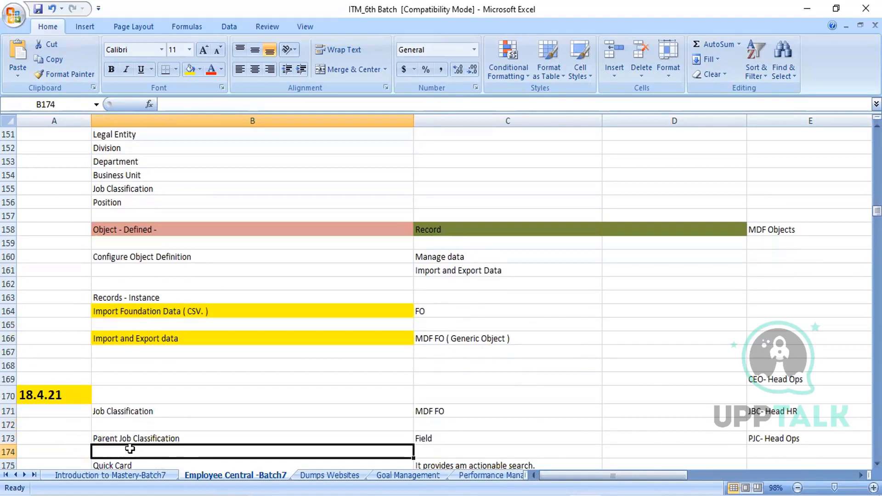
{"action": "key", "text": "Down"}
{"action": "key", "text": "Down"}
{"action": "key", "text": "Down"}
{"action": "key", "text": "Down"}
{"action": "key", "text": "Down"}
{"action": "key", "text": "Down"}
{"action": "key", "text": "Down"}
{"action": "key", "text": "Down"}
{"action": "key", "text": "Up"}
{"action": "key", "text": "Up"}
{"action": "key", "text": "Up"}
{"action": "key", "text": "Up"}
{"action": "key", "text": "Up"}
{"action": "key", "text": "Up"}
{"action": "key", "text": "Up"}
{"action": "key", "text": "Up"}
{"action": "key", "text": "Up"}
{"action": "key", "text": "Up"}
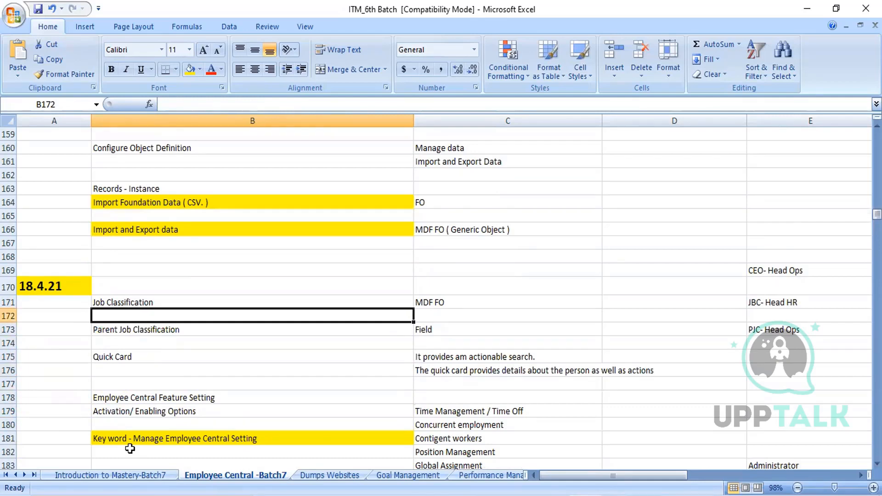
{"action": "key", "text": "Up"}
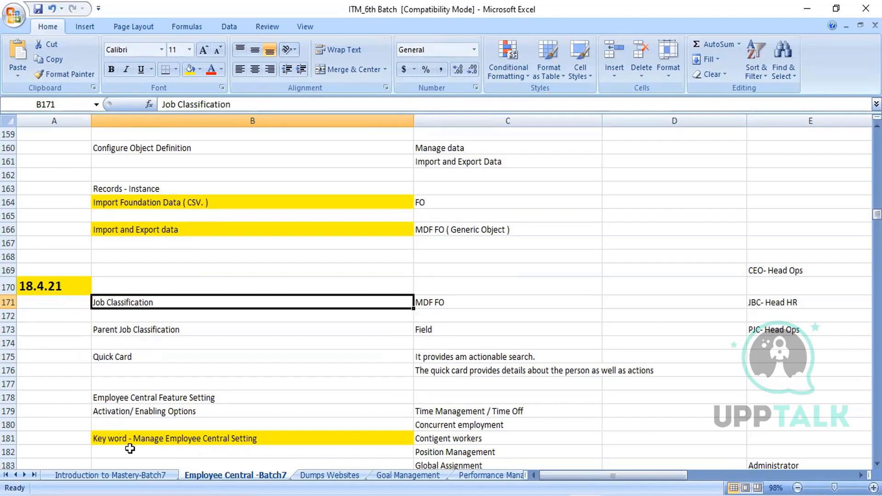
- Examine Parent Job Classification in B173 and Quick Card in B175 together with its descriptions in C175 and C176
{"action": "key", "text": "Down"}
{"action": "key", "text": "Down"}
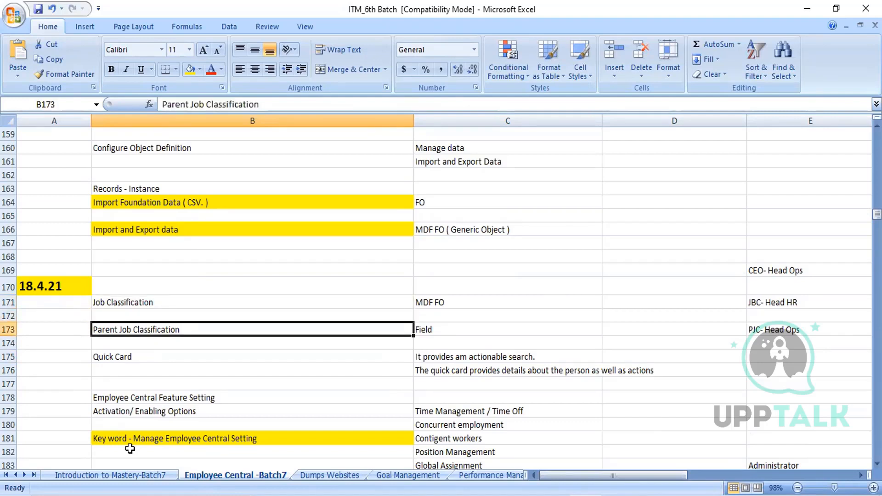
{"action": "key", "text": "Down"}
{"action": "key", "text": "Down"}
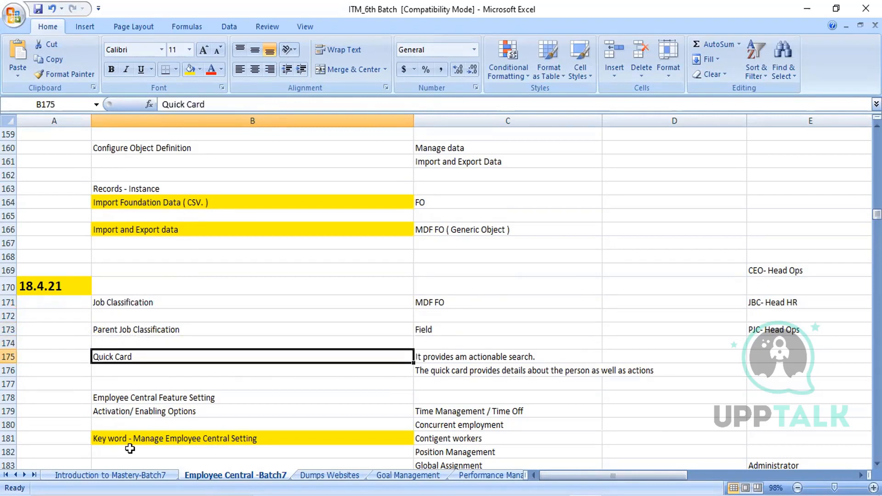
{"action": "key", "text": "Right"}
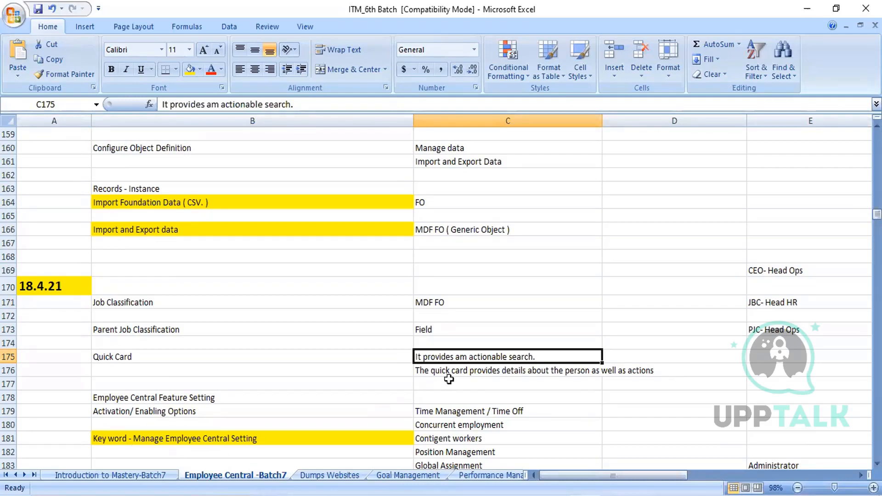
{"action": "left_click", "coordinate": [475, 371]}
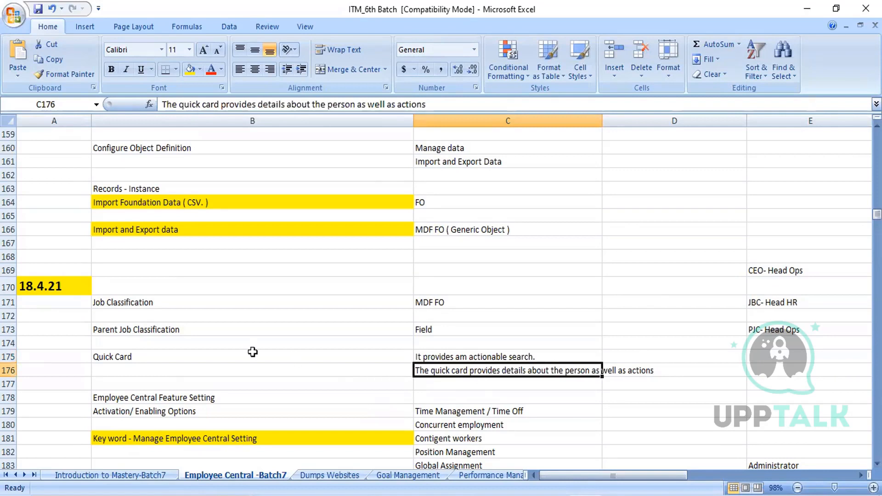
{"action": "left_click", "coordinate": [175, 367]}
{"action": "left_click", "coordinate": [170, 356]}
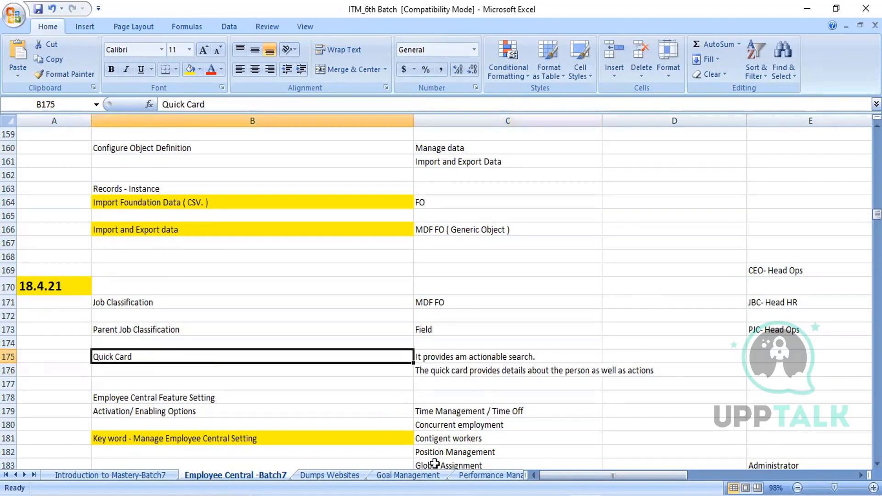
- Switch to SAP SuccessFactors, keep the session active, and search for an employee by first name to preview their quick card
{"action": "key", "text": "alt+Tab"}
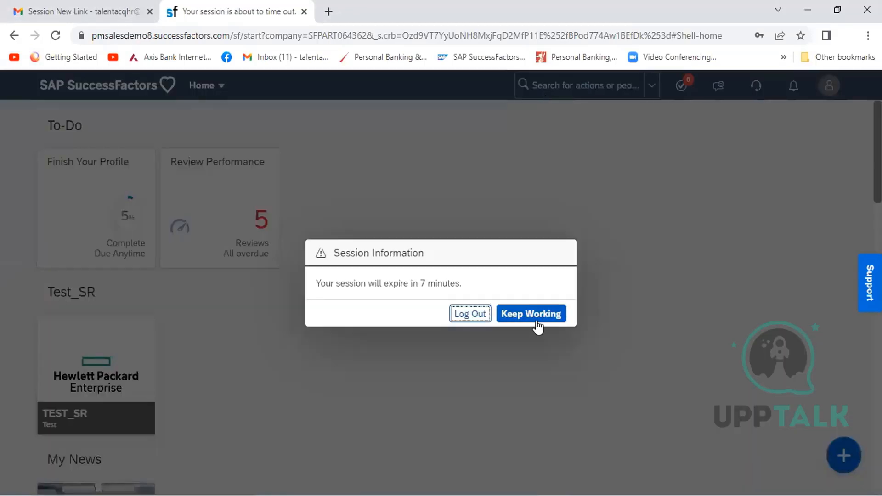
{"action": "left_click", "coordinate": [538, 319]}
{"action": "left_click", "coordinate": [548, 82]}
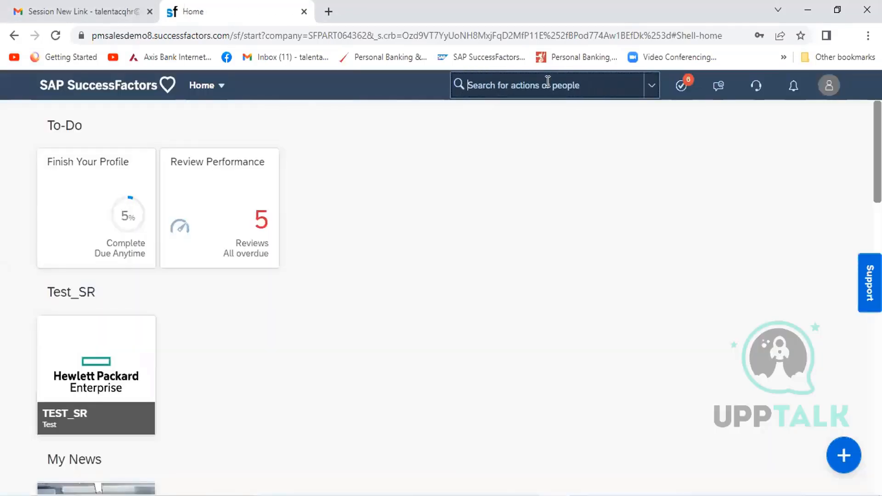
{"action": "type", "text": "s"}
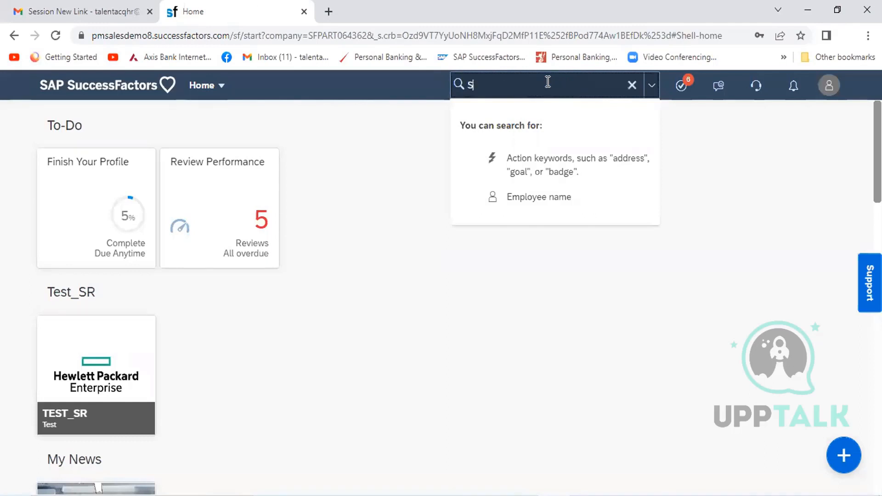
{"action": "key", "text": "BackSpace"}
{"action": "type", "text": "Sanjay"}
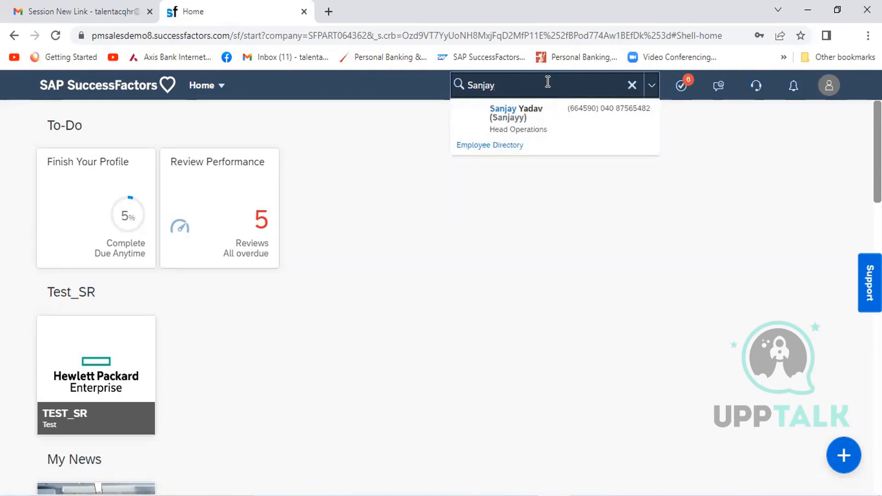
{"action": "mouse_move", "coordinate": [525, 121]}
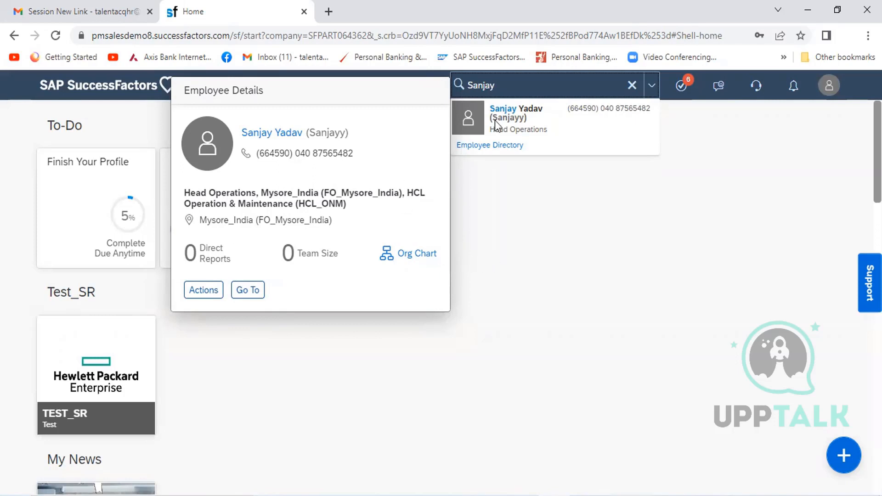
{"action": "left_click", "coordinate": [568, 264]}
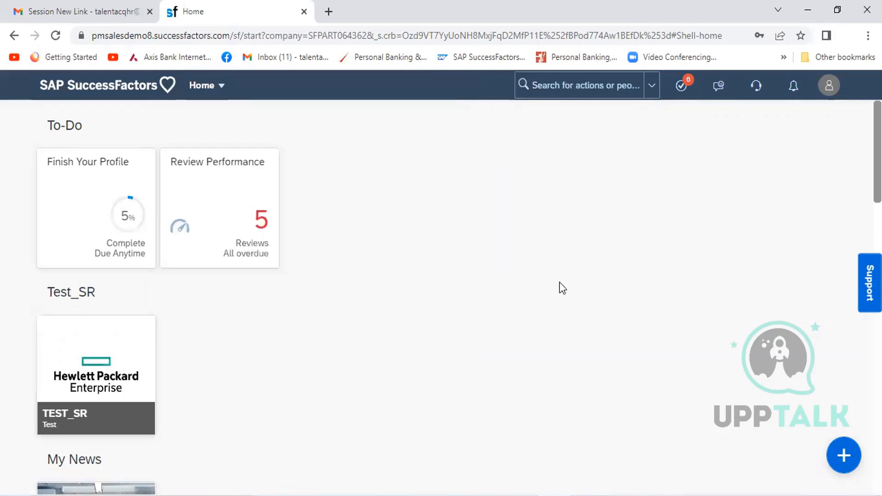
- Return to the Excel training workbook and select Employee Central Feature Setting in B178
{"action": "key", "text": "alt+Tab"}
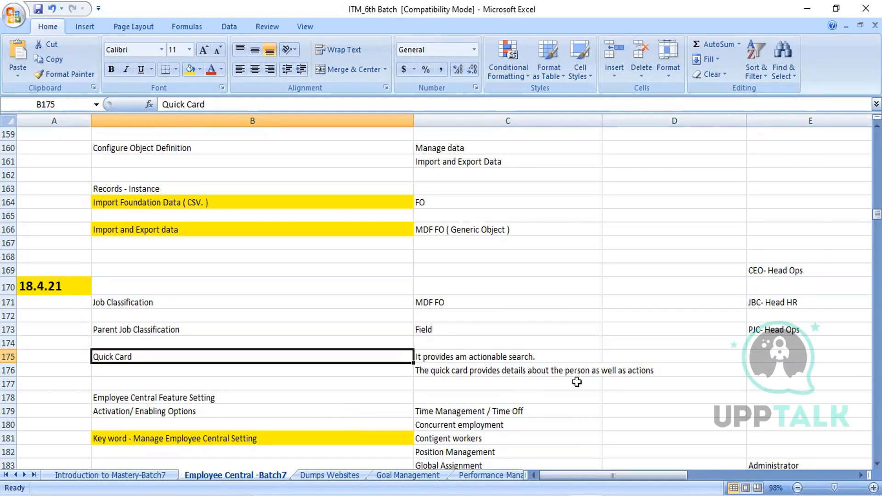
{"action": "left_click", "coordinate": [266, 383]}
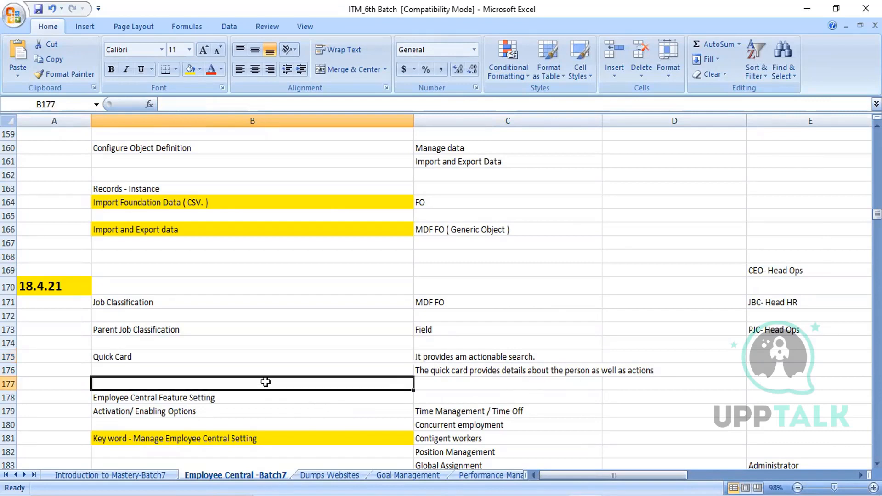
{"action": "key", "text": "Down"}
{"action": "key", "text": "Down"}
{"action": "key", "text": "Down"}
{"action": "key", "text": "Up"}
{"action": "key", "text": "Up"}
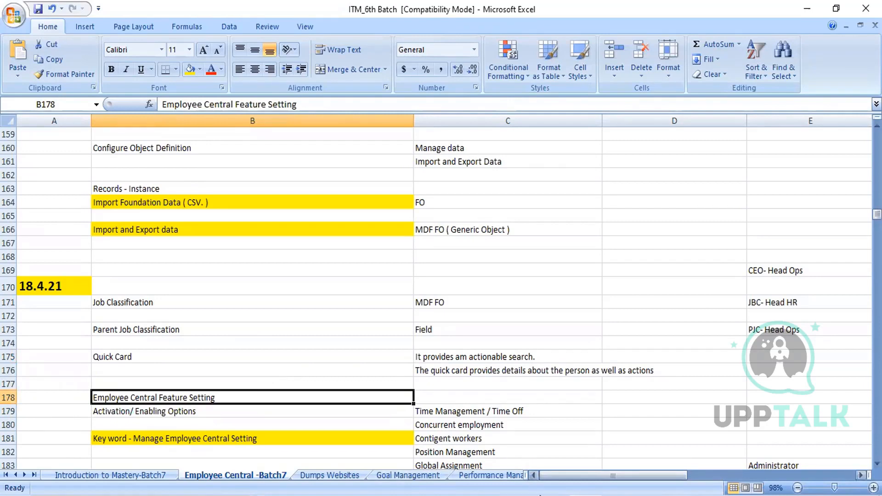
- Switch to SAP SuccessFactors, search the actions for "feature setting", and clear the search
{"action": "left_click", "coordinate": [554, 494]}
{"action": "left_click", "coordinate": [553, 83]}
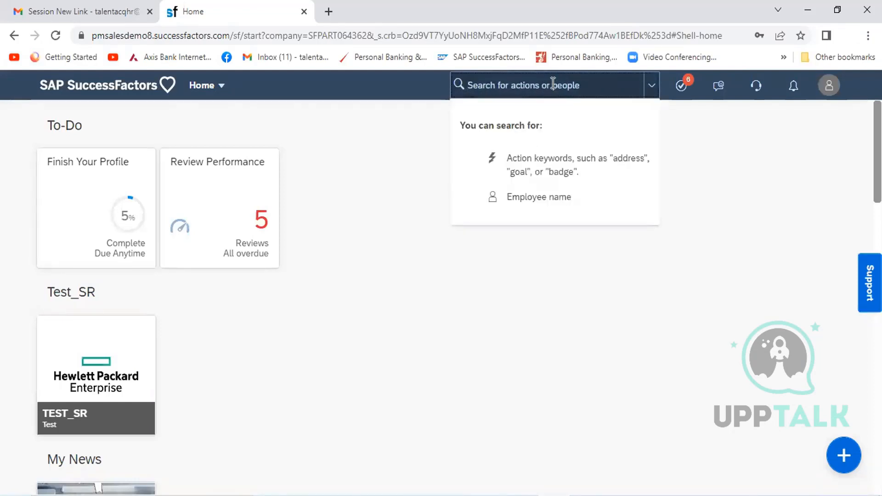
{"action": "type", "text": "feature setting"}
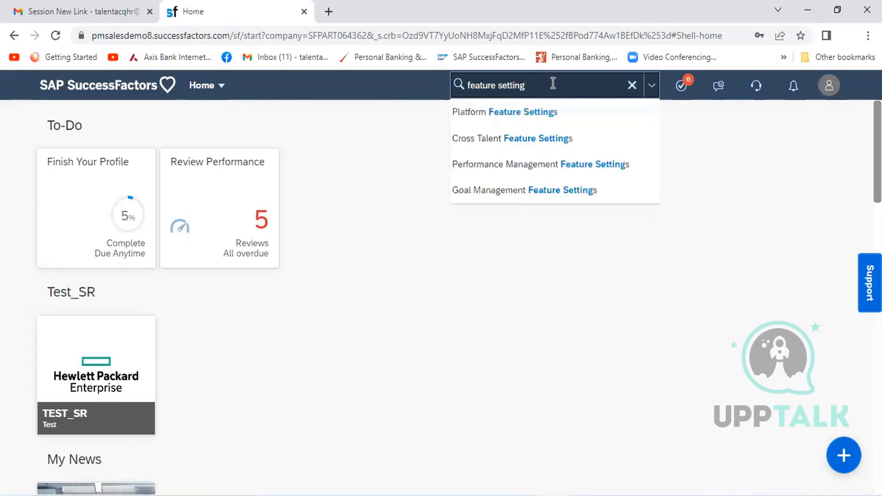
{"action": "key", "text": "BackSpace"}
{"action": "key", "text": "BackSpace"}
{"action": "key", "text": "BackSpace"}
{"action": "key", "text": "BackSpace"}
{"action": "key", "text": "BackSpace"}
{"action": "key", "text": "BackSpace"}
{"action": "key", "text": "BackSpace"}
{"action": "key", "text": "BackSpace"}
{"action": "key", "text": "BackSpace"}
{"action": "key", "text": "BackSpace"}
{"action": "key", "text": "BackSpace"}
{"action": "key", "text": "BackSpace"}
{"action": "key", "text": "BackSpace"}
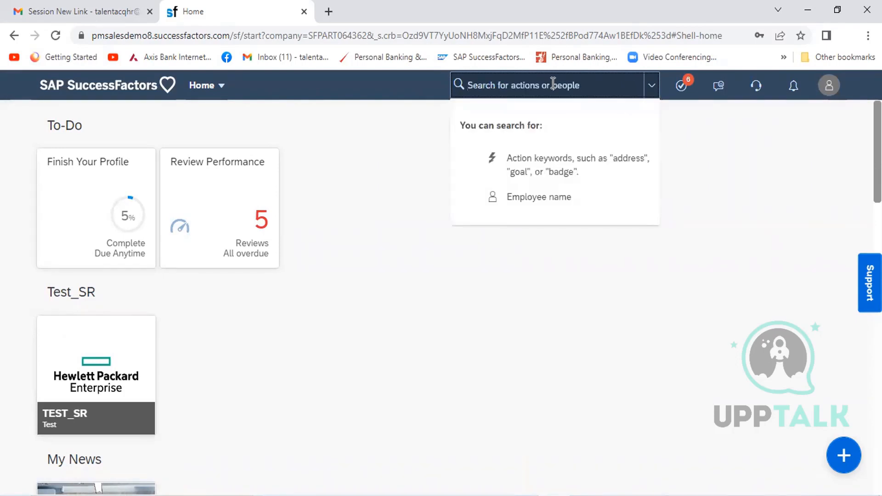
- Search for "employee central" and open Manage Employee Central Settings
{"action": "type", "text": "employee ce"}
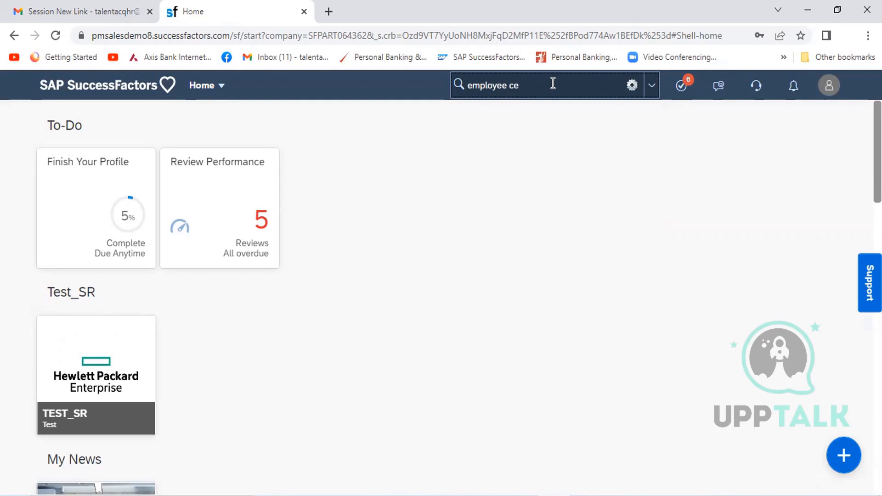
{"action": "type", "text": "ntral"}
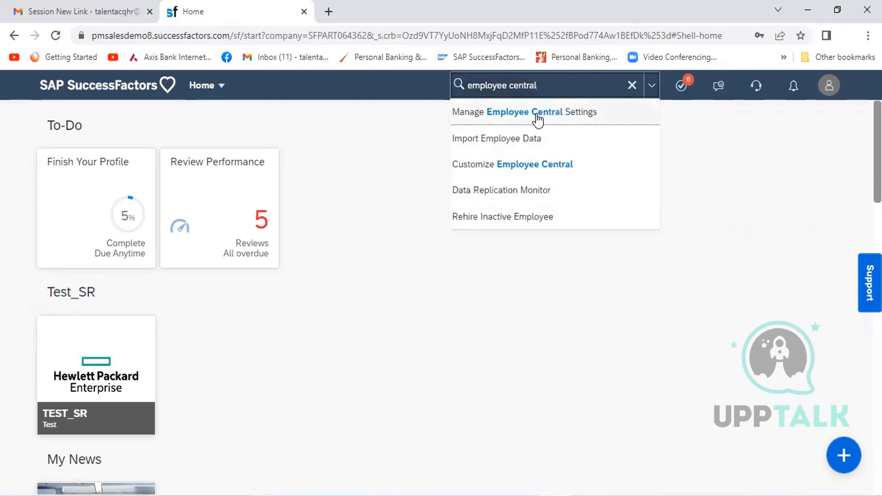
{"action": "left_click", "coordinate": [568, 119]}
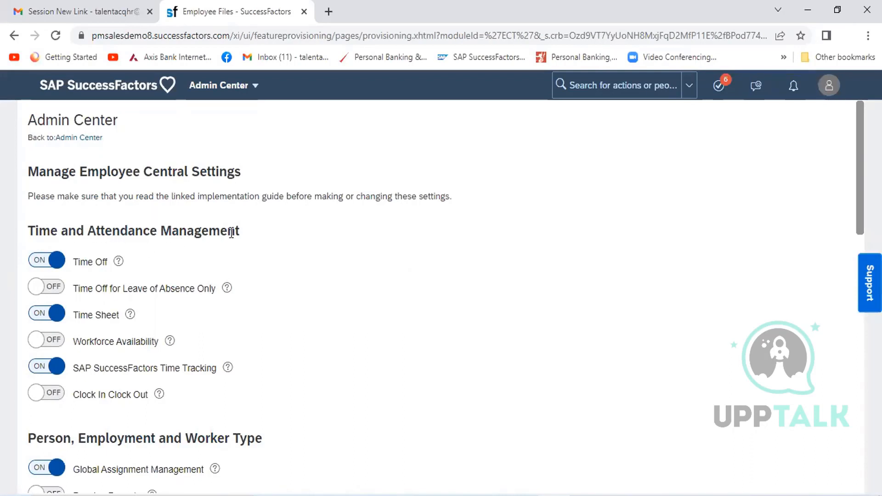
- Examine the Time and Attendance Management settings and the Person, Employment and Worker Type settings below them
{"action": "left_click_drag", "start_coordinate": [243, 234], "coordinate": [29, 234]}
{"action": "left_click", "coordinate": [31, 235]}
{"action": "scroll", "coordinate": [441, 297], "scroll_direction": "down", "scroll_amount": 4}
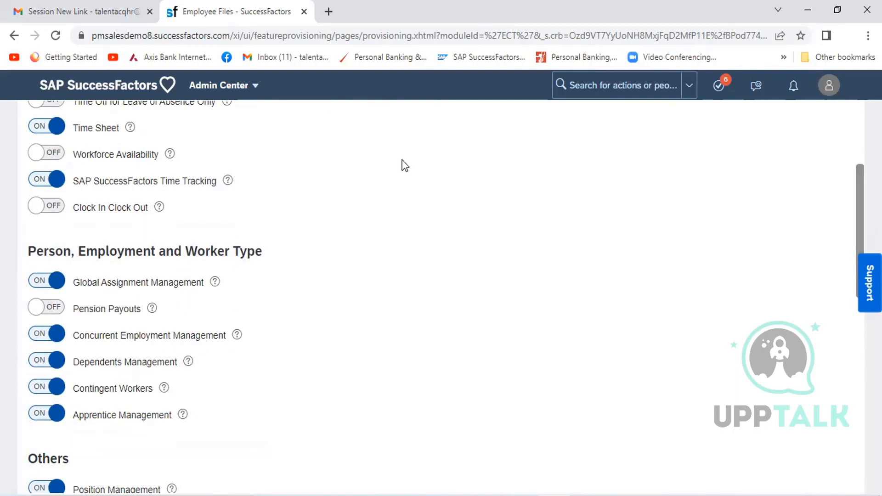
- Duplicate the browser tab that holds the Manage Employee Central Settings page
{"action": "left_click", "coordinate": [291, 63]}
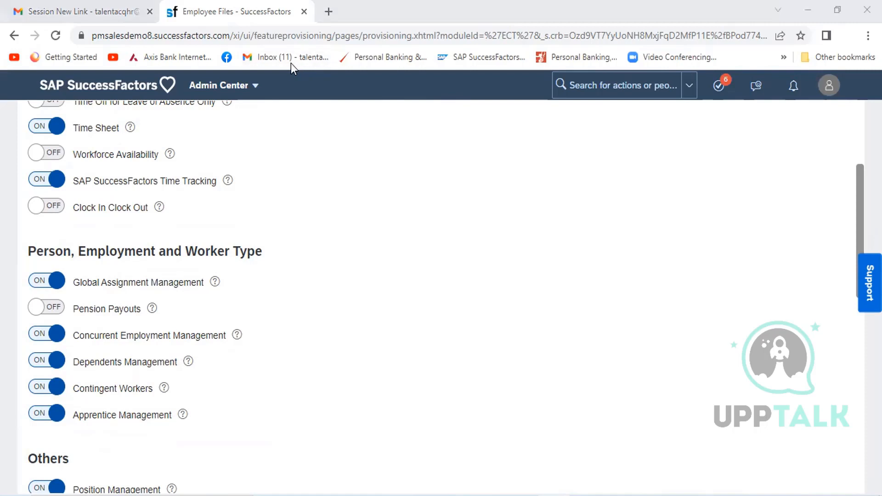
{"action": "right_click", "coordinate": [234, 18]}
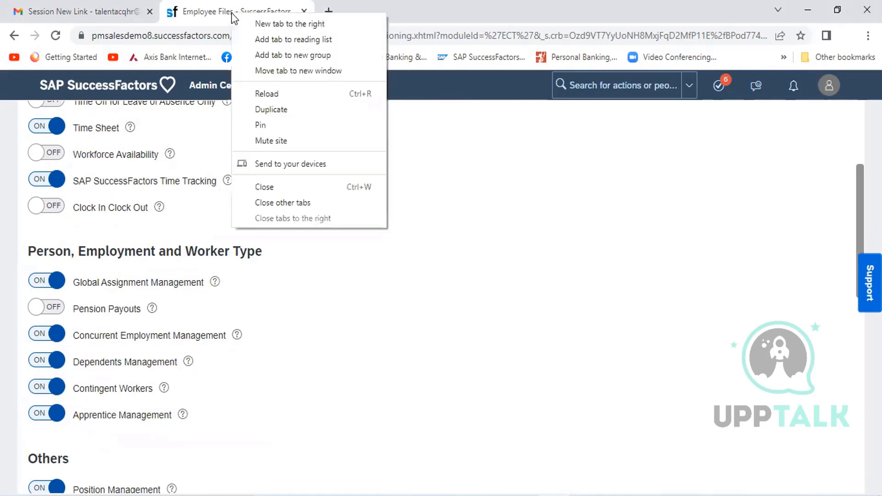
{"action": "left_click", "coordinate": [312, 108]}
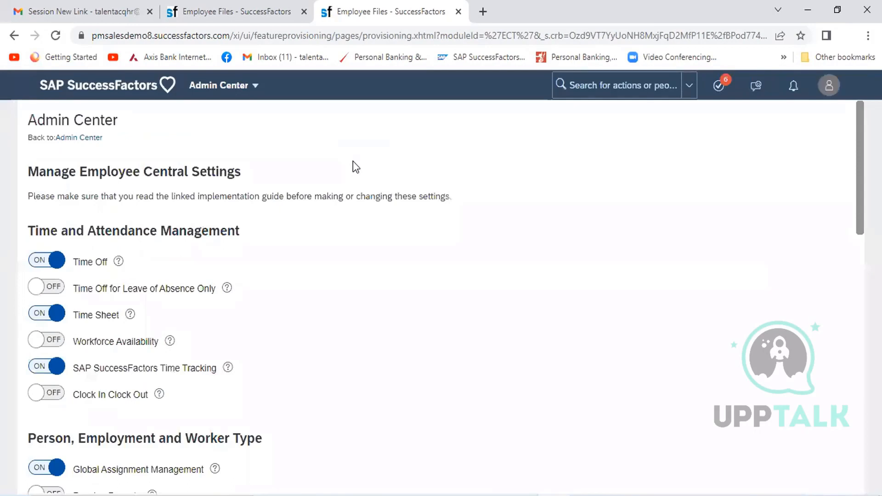
- In the duplicated tab, search for the employee by first name and open the employee's People Profile from the Quick Card
{"action": "left_click", "coordinate": [600, 87]}
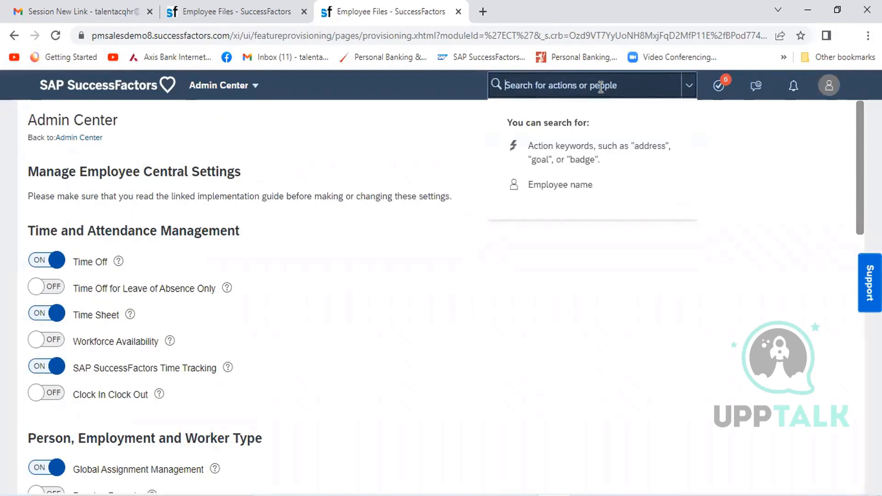
{"action": "left_click", "coordinate": [235, 14]}
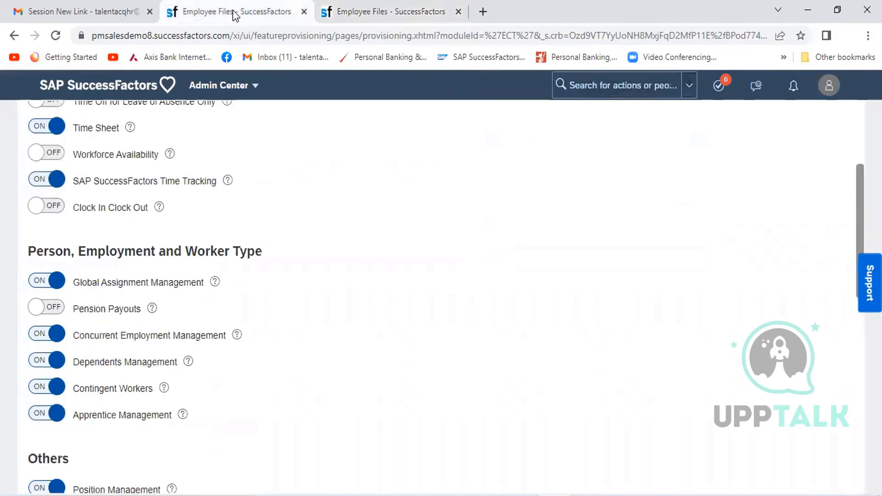
{"action": "left_click", "coordinate": [406, 13]}
{"action": "type", "text": "sanjay"}
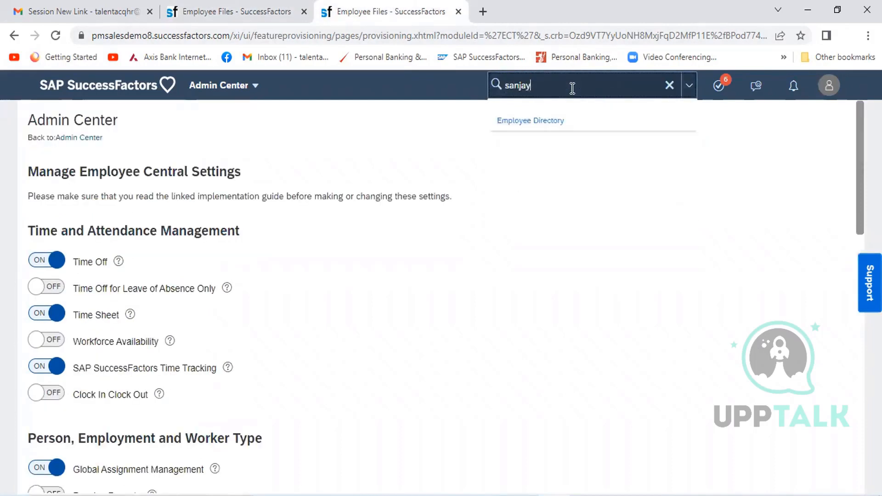
{"action": "mouse_move", "coordinate": [570, 138]}
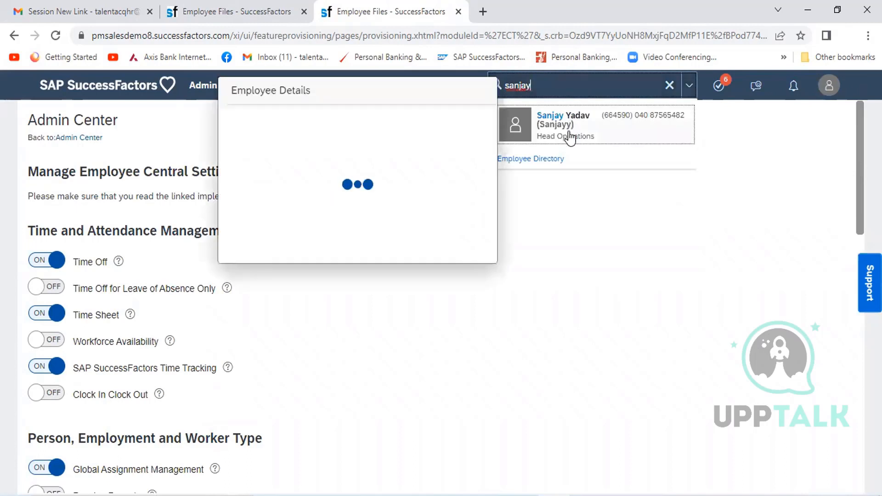
{"action": "left_click", "coordinate": [325, 137]}
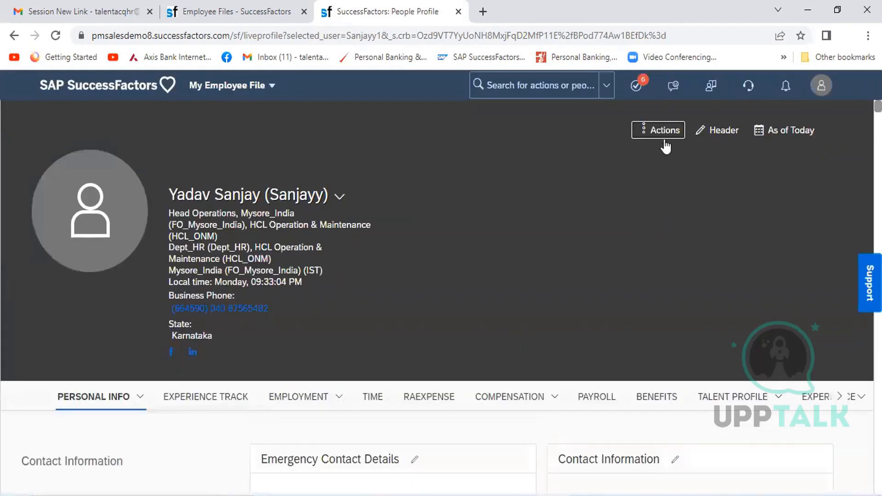
- Open the profile's Actions list and compare it with the Person, Employment and Worker Type settings on the settings page
{"action": "left_click", "coordinate": [665, 131]}
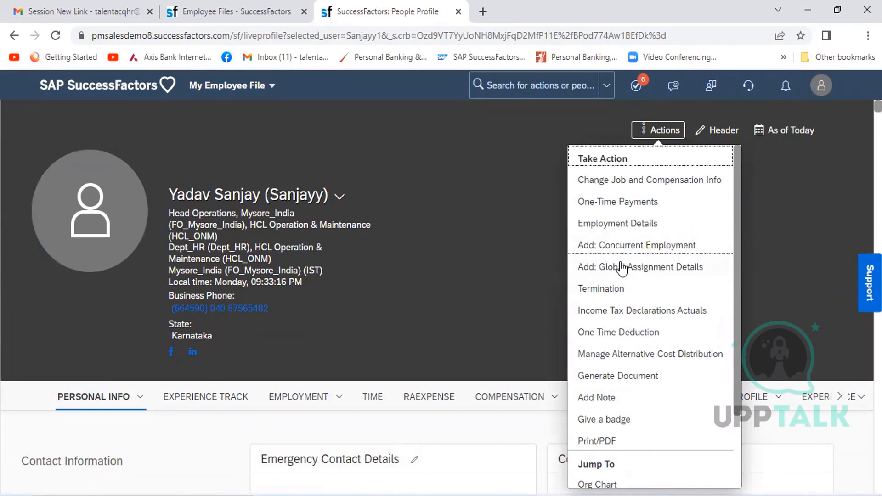
{"action": "left_click", "coordinate": [245, 14]}
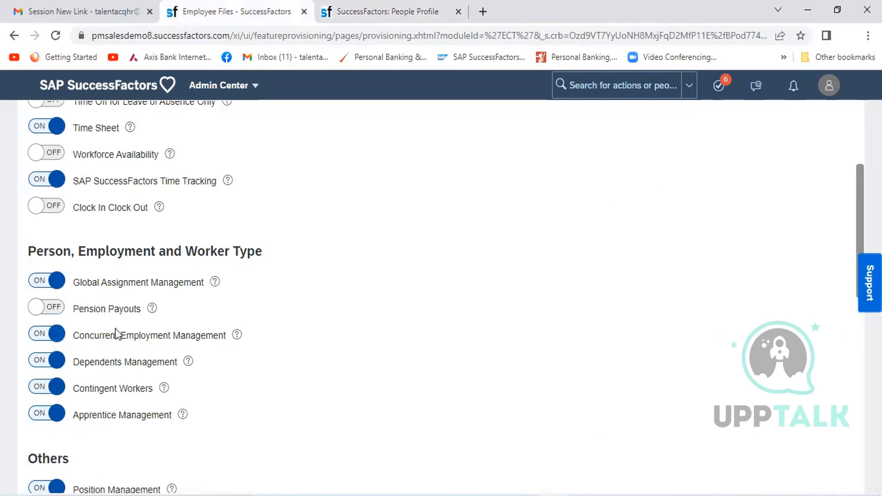
{"action": "left_click", "coordinate": [408, 11]}
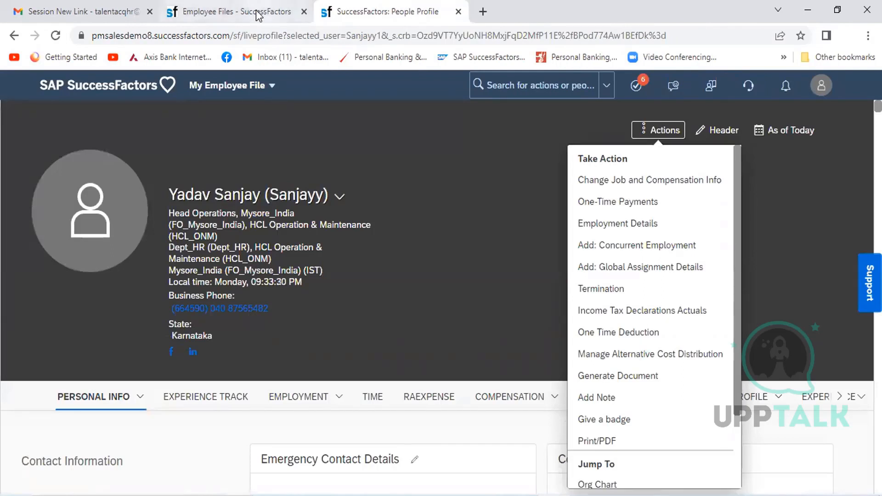
{"action": "left_click", "coordinate": [212, 12]}
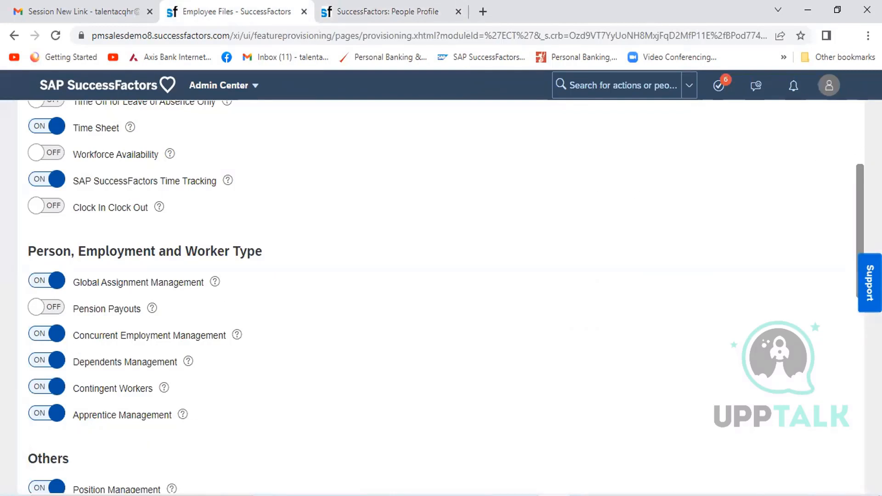
- Review Manage Employee Central Settings from the beginning through the Others, Basic Settings and Industry Features sections
{"action": "scroll", "coordinate": [854, 159], "scroll_direction": "up", "scroll_amount": 4}
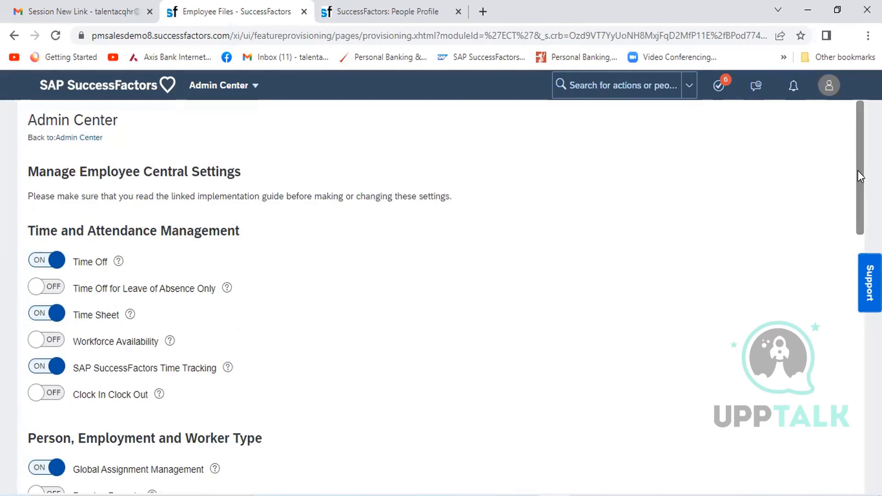
{"action": "left_click_drag", "start_coordinate": [857, 171], "coordinate": [850, 336]}
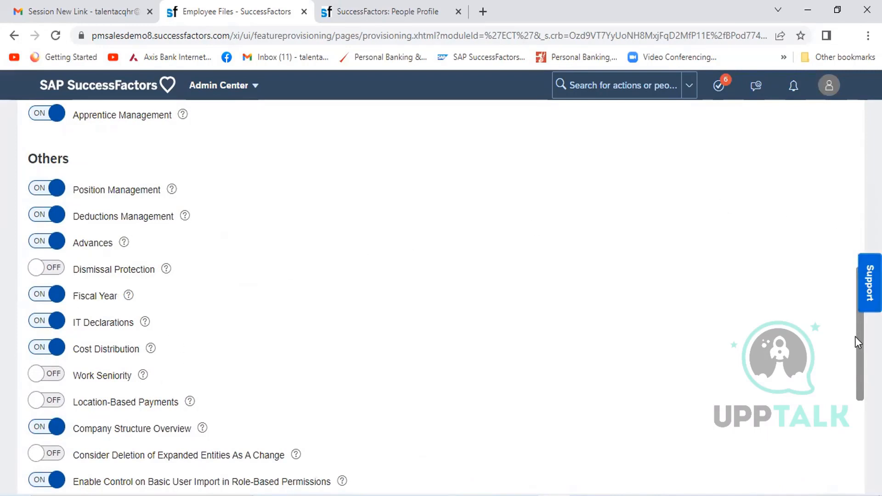
{"action": "scroll", "coordinate": [441, 298], "scroll_direction": "down", "scroll_amount": 3}
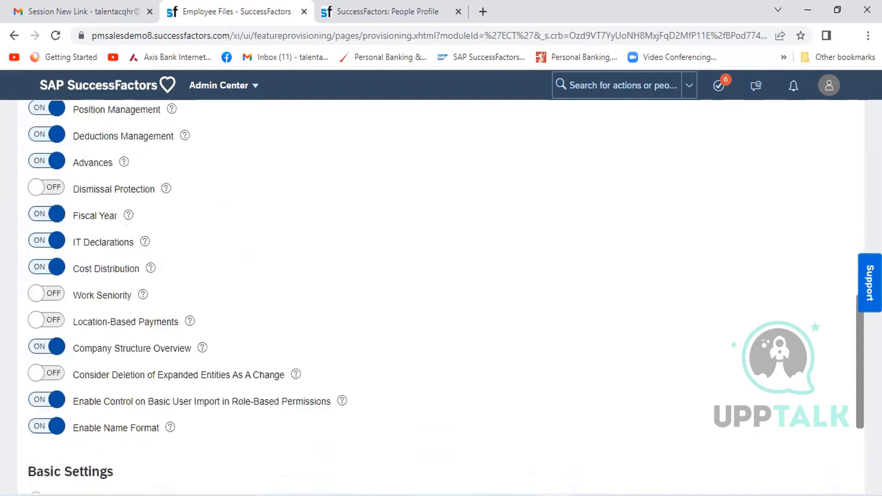
{"action": "mouse_move", "coordinate": [860, 390]}
{"action": "left_mouse_down"}
{"action": "mouse_move", "coordinate": [858, 238]}
{"action": "mouse_move", "coordinate": [860, 374]}
{"action": "left_mouse_up"}
{"action": "scroll", "coordinate": [442, 298], "scroll_direction": "down", "scroll_amount": 5}
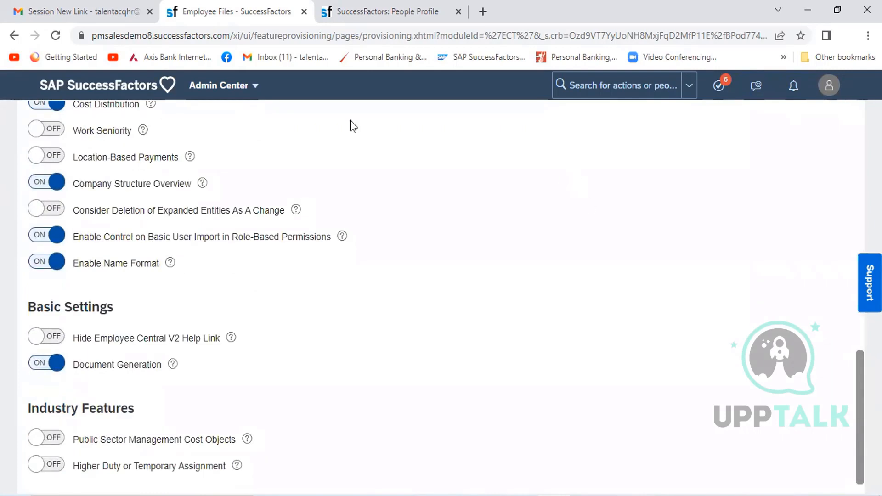
- Check the employee's available actions against the enabled features, including Company Structure Overview, and return to the Time and Attendance Management settings
{"action": "left_click", "coordinate": [390, 13]}
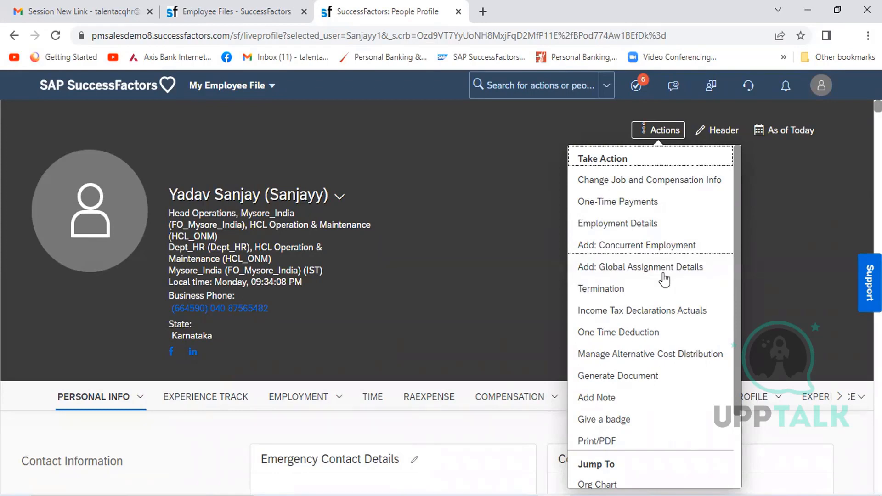
{"action": "left_click", "coordinate": [239, 12]}
{"action": "left_click", "coordinate": [202, 183]}
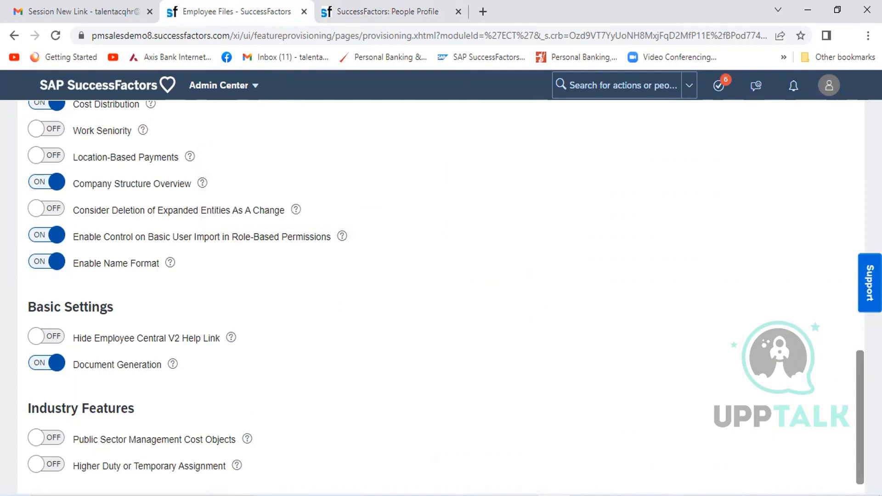
{"action": "scroll", "coordinate": [441, 294], "scroll_direction": "down", "scroll_amount": 1}
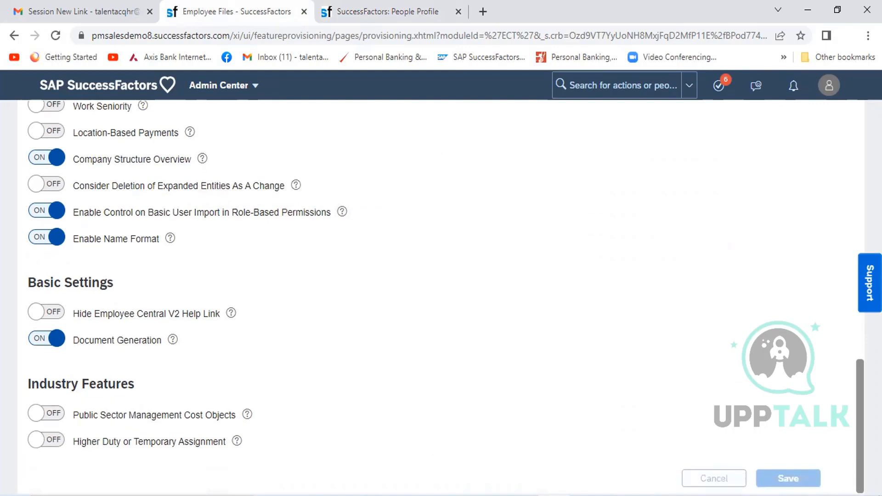
{"action": "scroll", "coordinate": [855, 271], "scroll_direction": "up", "scroll_amount": 15}
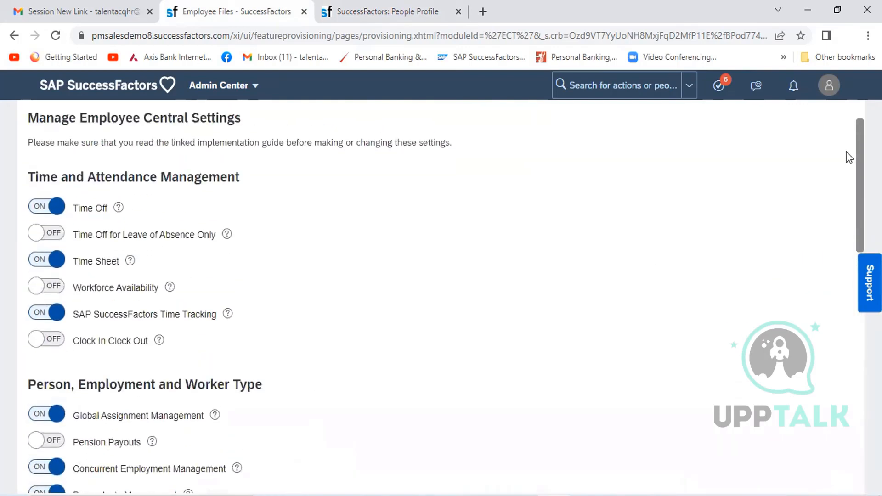
{"action": "scroll", "coordinate": [843, 145], "scroll_direction": "up", "scroll_amount": 1}
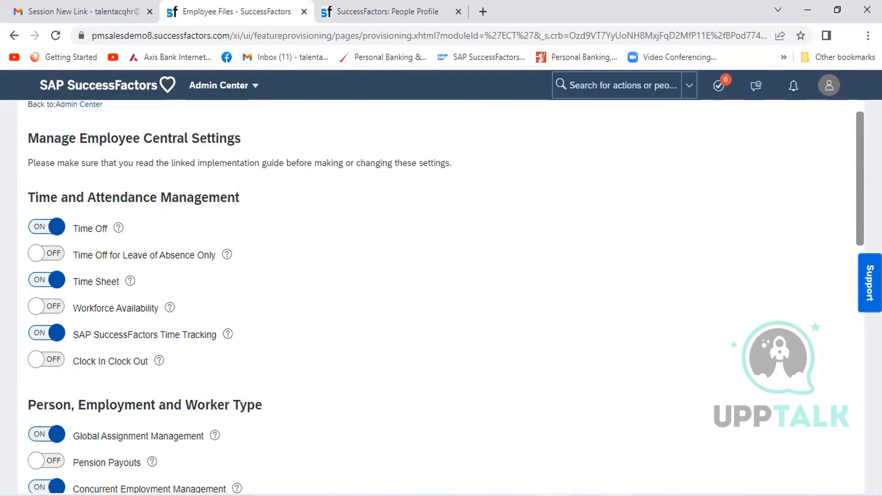
- Switch to the Excel training workbook and go through the feature setting notes to the Manage Employee Central Setting key word in B181
{"action": "key", "text": "alt+Tab"}
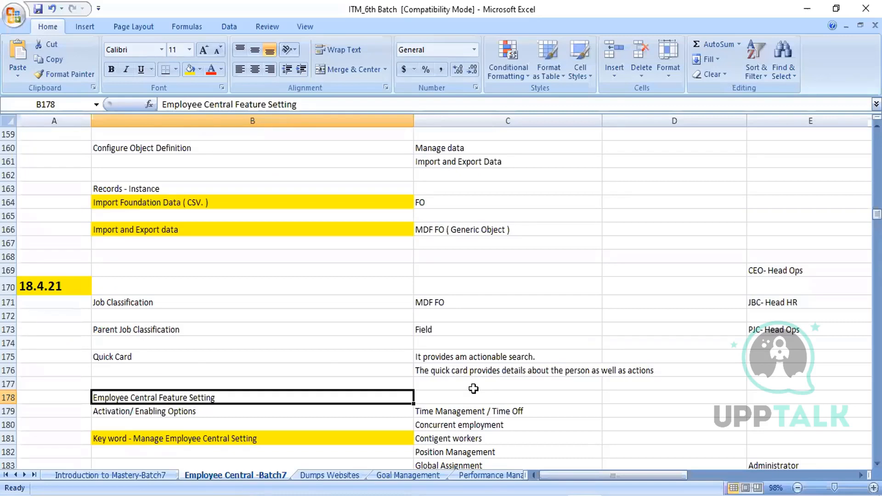
{"action": "key", "text": "Down"}
{"action": "key", "text": "Down"}
{"action": "key", "text": "Down"}
{"action": "key", "text": "Down"}
{"action": "key", "text": "Down"}
{"action": "key", "text": "Down"}
{"action": "key", "text": "Down"}
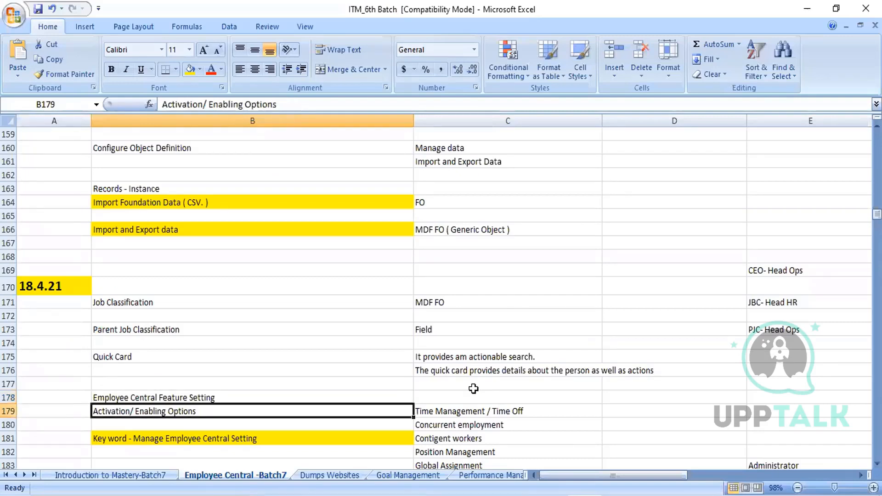
{"action": "key", "text": "Up"}
{"action": "key", "text": "Up"}
{"action": "key", "text": "Up"}
{"action": "key", "text": "Up"}
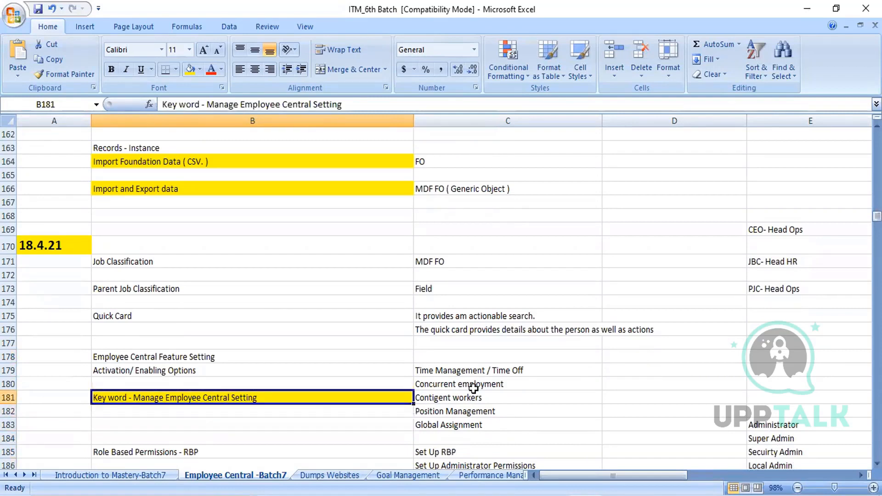
- Go over the feature options listed in column C beside the key word and select Role Based Permissions - RBP in B185
{"action": "key", "text": "Right"}
{"action": "key", "text": "Down"}
{"action": "key", "text": "Down"}
{"action": "key", "text": "Up"}
{"action": "key", "text": "Up"}
{"action": "key", "text": "Up"}
{"action": "key", "text": "Up"}
{"action": "key", "text": "Down"}
{"action": "key", "text": "Down"}
{"action": "key", "text": "Down"}
{"action": "key", "text": "Down"}
{"action": "key", "text": "Up"}
{"action": "key", "text": "Up"}
{"action": "key", "text": "Left"}
{"action": "key", "text": "Left"}
{"action": "key", "text": "Right"}
- Look through the RBP notes on permission groups and roles below row 185 and reselect Role Based Permissions - RBP in B185
{"action": "key", "text": "Down"}
{"action": "key", "text": "Down"}
{"action": "key", "text": "Down"}
{"action": "key", "text": "Down"}
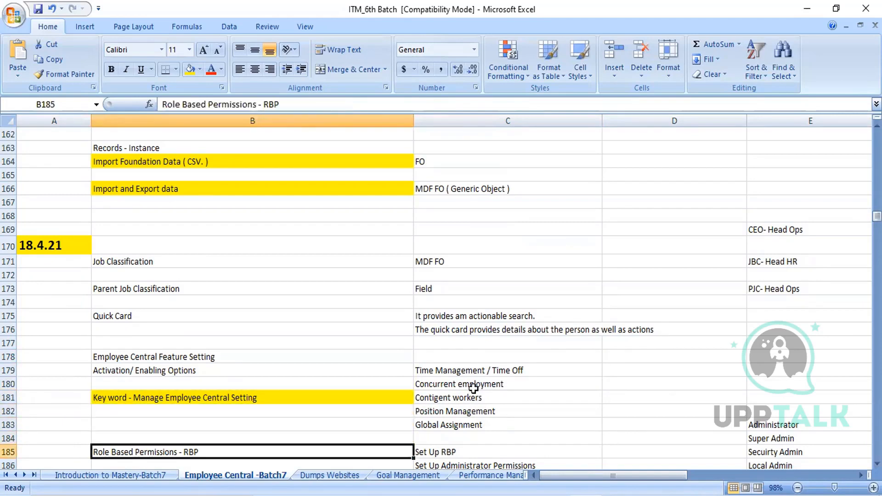
{"action": "key", "text": "Down"}
{"action": "key", "text": "Down"}
{"action": "key", "text": "Down"}
{"action": "key", "text": "Down"}
{"action": "key", "text": "Down"}
{"action": "key", "text": "Down"}
{"action": "key", "text": "Down"}
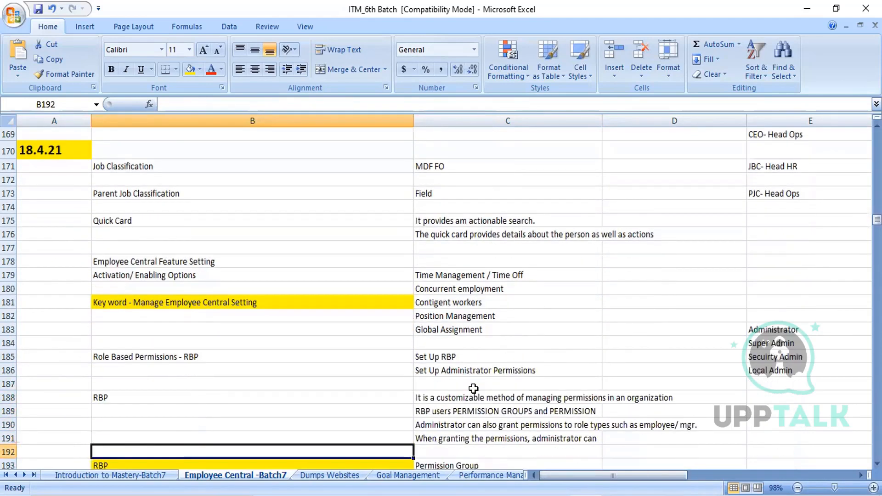
{"action": "key", "text": "Down"}
{"action": "key", "text": "Down"}
{"action": "key", "text": "Down"}
{"action": "key", "text": "Down"}
{"action": "key", "text": "Down"}
{"action": "key", "text": "Up"}
{"action": "key", "text": "Up"}
{"action": "key", "text": "Up"}
{"action": "key", "text": "Up"}
{"action": "key", "text": "Up"}
{"action": "key", "text": "Up"}
{"action": "key", "text": "Up"}
{"action": "key", "text": "Up"}
{"action": "key", "text": "Up"}
{"action": "key", "text": "Up"}
{"action": "key", "text": "Up"}
{"action": "key", "text": "Up"}
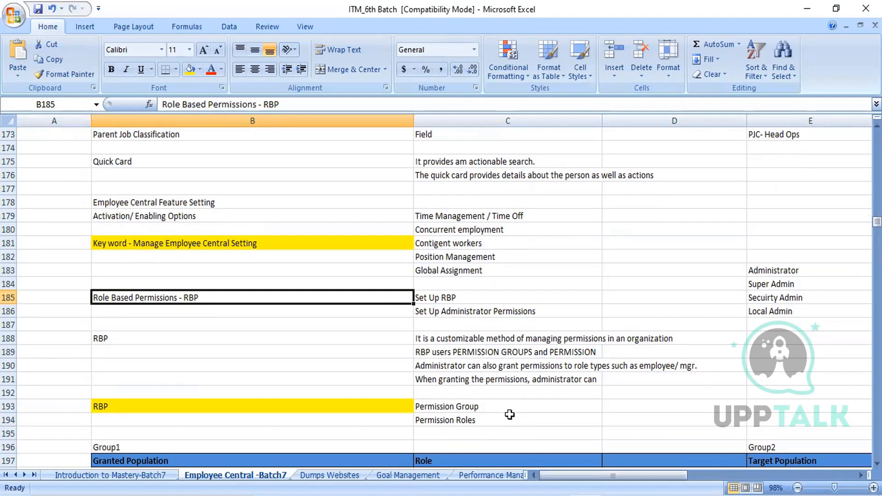
- Switch to the employee profile tab in SAP SuccessFactors, search for "Manage data" and open Manage Data
{"action": "key", "text": "alt+Tab"}
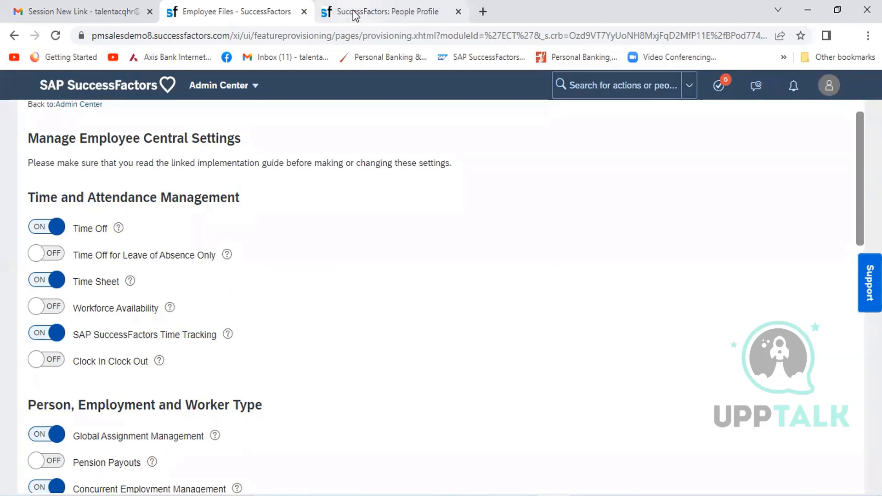
{"action": "left_click", "coordinate": [384, 17]}
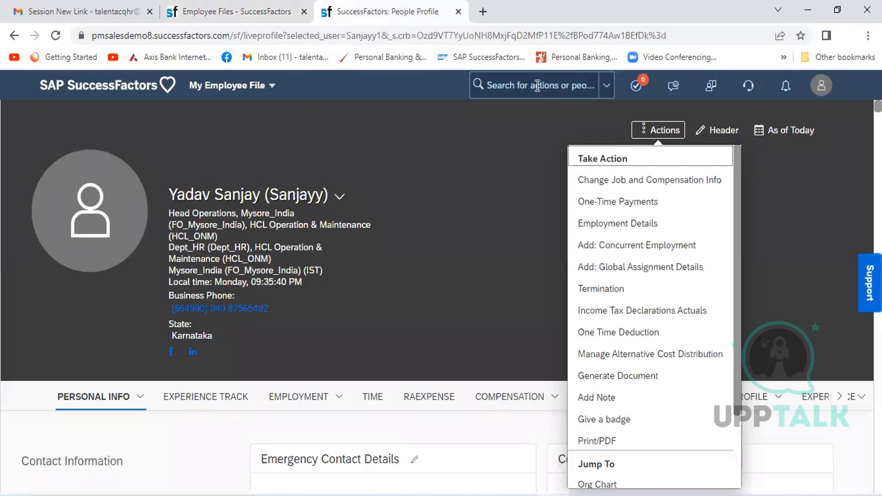
{"action": "left_click", "coordinate": [512, 85]}
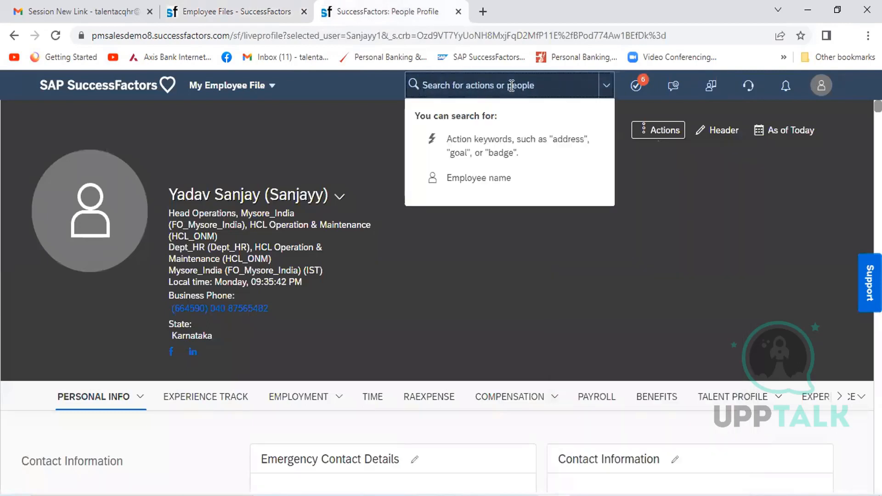
{"action": "type", "text": "Manage"}
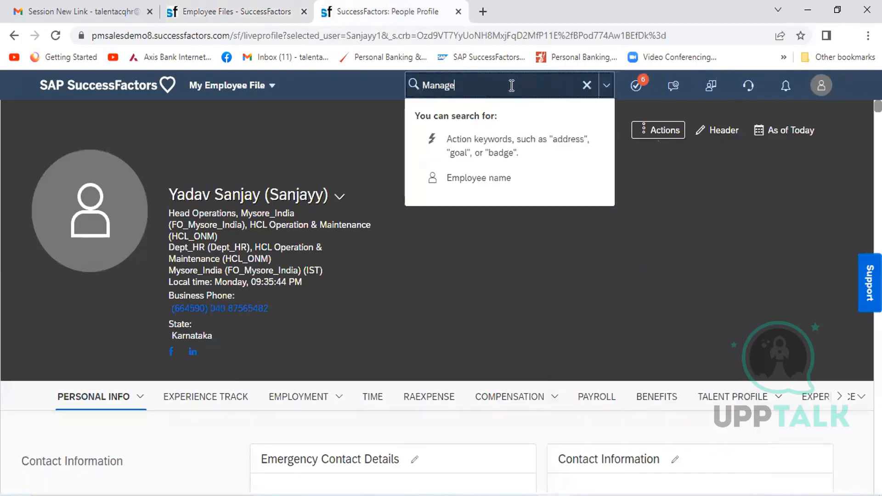
{"action": "type", "text": " data"}
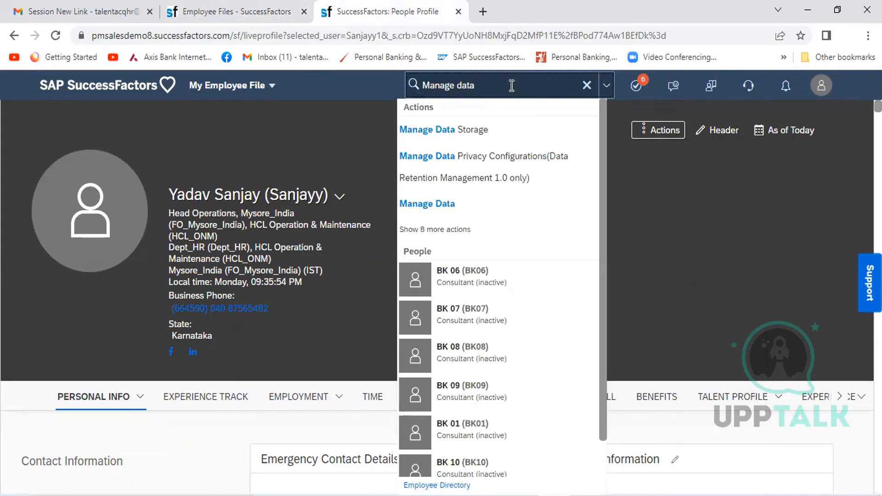
{"action": "left_click", "coordinate": [460, 207]}
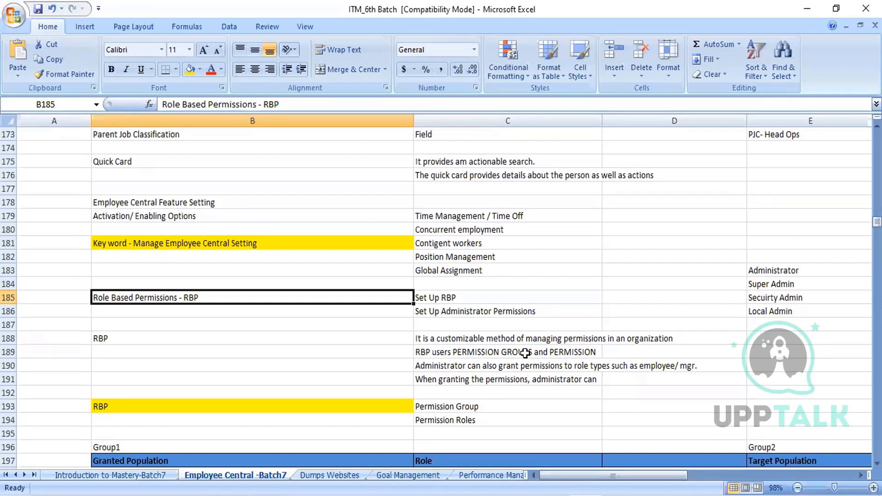
- Look back through the column B notes above Role Based Permissions - RBP, up to Navigation Path in B57
{"action": "key", "text": "Up"}
{"action": "key", "text": "Up"}
{"action": "key", "text": "Up"}
{"action": "key", "text": "Up"}
{"action": "key", "text": "Up"}
{"action": "key", "text": "Up"}
{"action": "key", "text": "Up"}
{"action": "key", "text": "Up"}
{"action": "key", "text": "Up"}
{"action": "key", "text": "Up"}
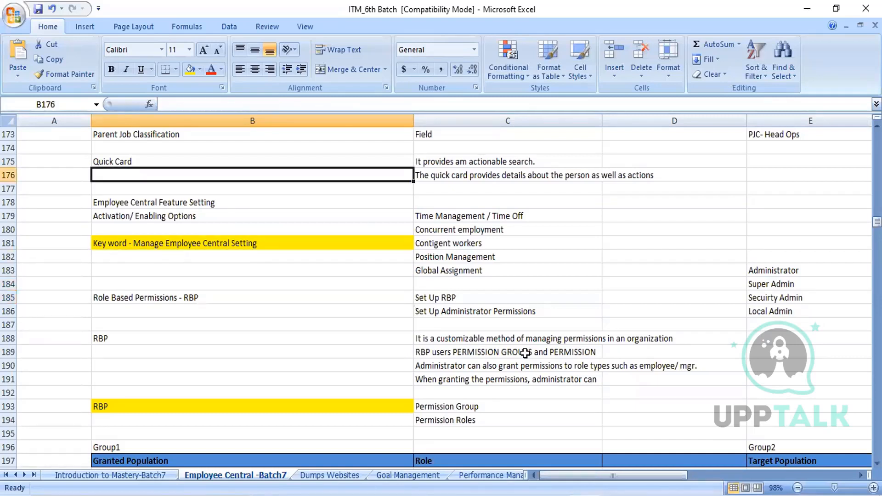
{"action": "key", "text": "Down"}
{"action": "key", "text": "Down"}
{"action": "key", "text": "Down"}
{"action": "key", "text": "Down"}
{"action": "key", "text": "Down"}
{"action": "key", "text": "Down"}
{"action": "key", "text": "Down"}
{"action": "key", "text": "Down"}
{"action": "key", "text": "Down"}
{"action": "key", "text": "Down"}
{"action": "key", "text": "Down"}
{"action": "key", "text": "Down"}
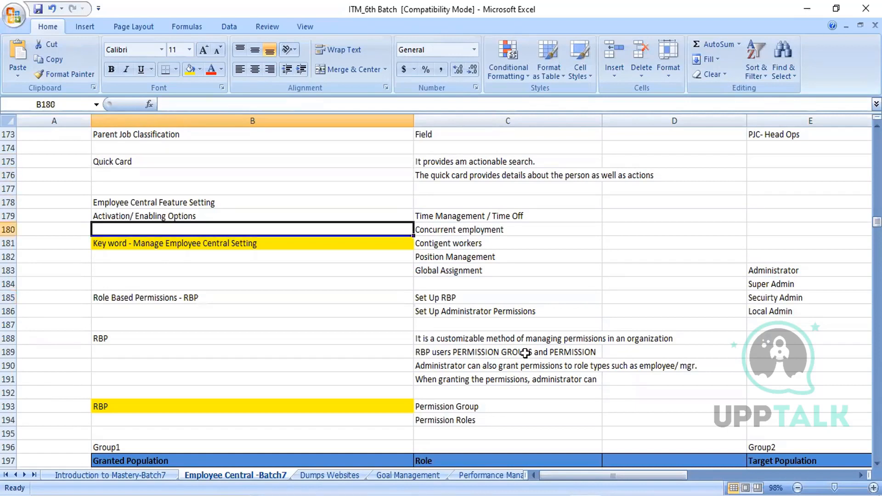
{"action": "key", "text": "Up"}
{"action": "key", "text": "Up"}
{"action": "key", "text": "Up"}
{"action": "key", "text": "Up"}
{"action": "key", "text": "Up"}
{"action": "key", "text": "Up"}
{"action": "key", "text": "Up"}
{"action": "key", "text": "Up"}
{"action": "key", "text": "Up"}
{"action": "key", "text": "Up"}
{"action": "key", "text": "Up"}
{"action": "key", "text": "Up"}
{"action": "key", "text": "Up"}
{"action": "key", "text": "Up"}
{"action": "key", "text": "Up"}
{"action": "key", "text": "Up"}
{"action": "key", "text": "Up"}
{"action": "key", "text": "Up"}
{"action": "key", "text": "Up"}
{"action": "key", "text": "Up"}
{"action": "key", "text": "Up"}
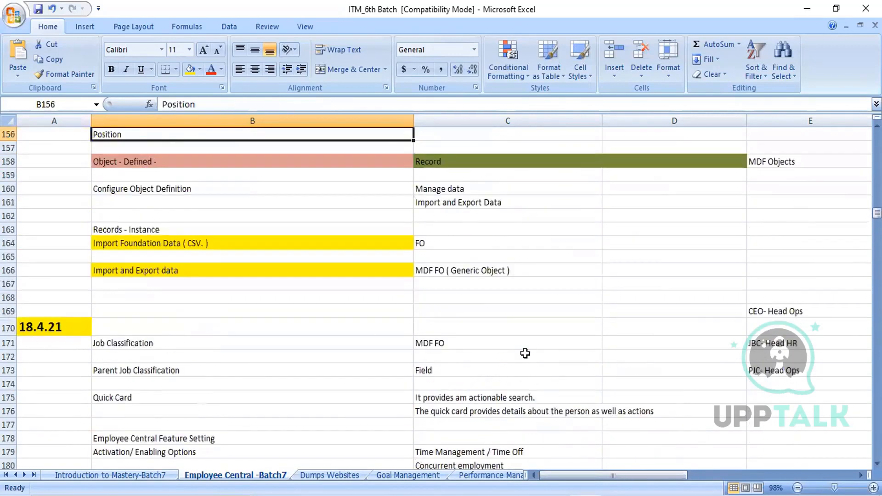
{"action": "key", "text": "Up"}
{"action": "key", "text": "Up"}
{"action": "key", "text": "Up"}
{"action": "key", "text": "Up"}
{"action": "key", "text": "Up"}
{"action": "key", "text": "Up"}
{"action": "key", "text": "Up"}
{"action": "key", "text": "Up"}
{"action": "key", "text": "Up"}
{"action": "key", "text": "Up"}
{"action": "key", "text": "Up"}
{"action": "key", "text": "Up"}
{"action": "key", "text": "Up"}
{"action": "key", "text": "Up"}
{"action": "key", "text": "Up"}
{"action": "key", "text": "Up"}
{"action": "key", "text": "Up"}
{"action": "key", "text": "Up"}
{"action": "key", "text": "Up"}
{"action": "key", "text": "Up"}
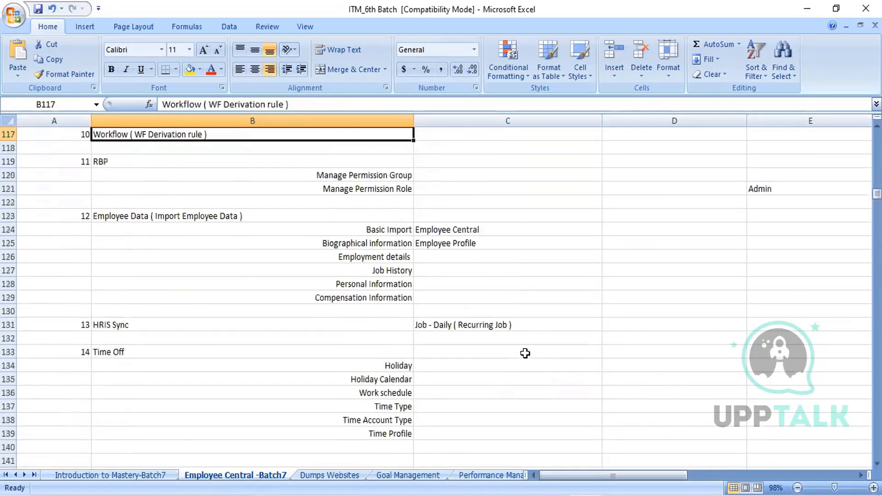
{"action": "key", "text": "Up"}
{"action": "key", "text": "Up"}
{"action": "key", "text": "Up"}
{"action": "key", "text": "Up"}
{"action": "key", "text": "Up"}
{"action": "key", "text": "Up"}
{"action": "key", "text": "Up"}
{"action": "key", "text": "Up"}
{"action": "key", "text": "Up"}
{"action": "key", "text": "Up"}
{"action": "key", "text": "Up"}
{"action": "key", "text": "Up"}
{"action": "key", "text": "Up"}
{"action": "key", "text": "Up"}
{"action": "key", "text": "Up"}
{"action": "key", "text": "Up"}
{"action": "key", "text": "Up"}
{"action": "key", "text": "Up"}
{"action": "key", "text": "Up"}
{"action": "key", "text": "Up"}
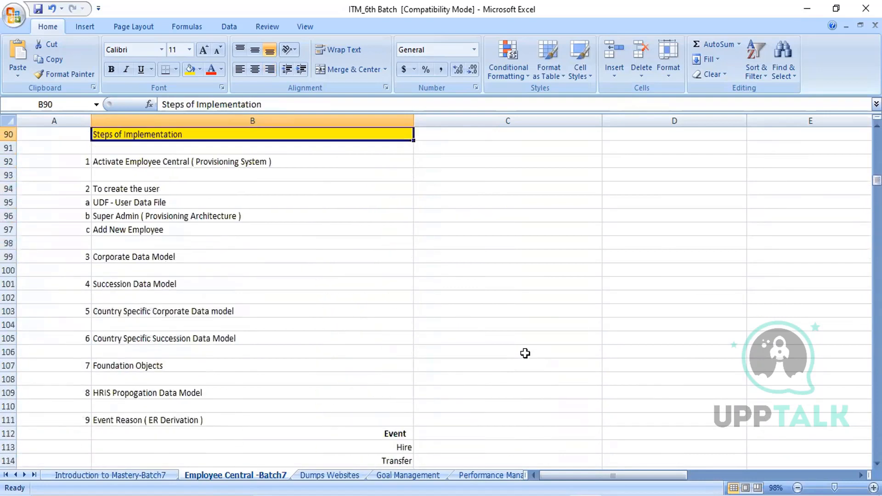
{"action": "key", "text": "Up"}
{"action": "key", "text": "Up"}
{"action": "key", "text": "Up"}
{"action": "key", "text": "Up"}
{"action": "key", "text": "Up"}
{"action": "key", "text": "Up"}
{"action": "key", "text": "Up"}
{"action": "key", "text": "Up"}
{"action": "key", "text": "Up"}
{"action": "key", "text": "Up"}
{"action": "key", "text": "Up"}
{"action": "key", "text": "Up"}
{"action": "key", "text": "Up"}
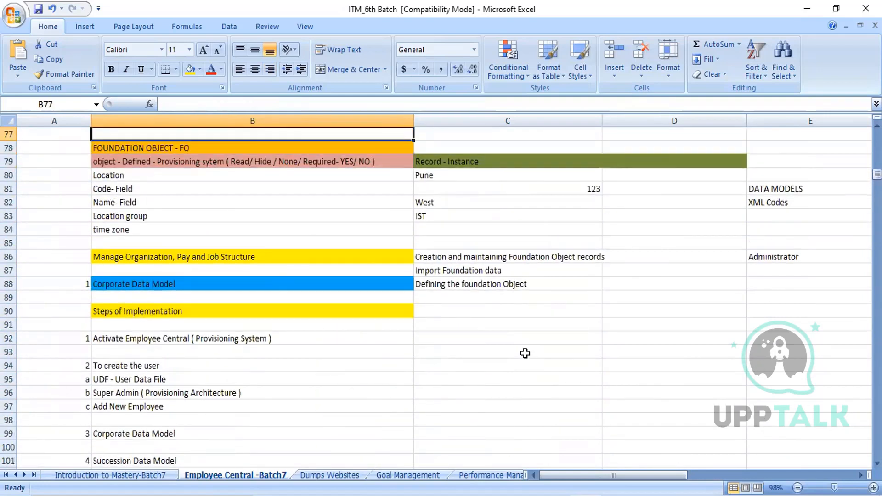
{"action": "key", "text": "Up"}
{"action": "key", "text": "Up"}
{"action": "key", "text": "Up"}
{"action": "key", "text": "Up"}
{"action": "key", "text": "Up"}
{"action": "key", "text": "Up"}
{"action": "key", "text": "Up"}
{"action": "key", "text": "Up"}
{"action": "key", "text": "Up"}
{"action": "key", "text": "Up"}
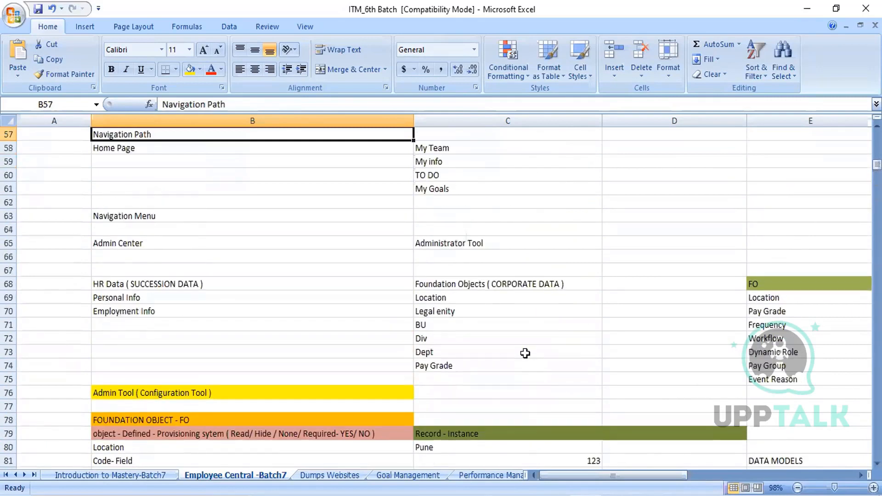
- Go over the numbered Steps of Implementation in column B and return to the entries about creating the user
{"action": "key", "text": "Down"}
{"action": "key", "text": "Down"}
{"action": "key", "text": "Down"}
{"action": "key", "text": "Down"}
{"action": "key", "text": "Down"}
{"action": "key", "text": "Down"}
{"action": "key", "text": "Down"}
{"action": "key", "text": "Down"}
{"action": "key", "text": "Down"}
{"action": "key", "text": "Down"}
{"action": "key", "text": "Down"}
{"action": "key", "text": "Down"}
{"action": "key", "text": "Down"}
{"action": "key", "text": "Down"}
{"action": "key", "text": "Down"}
{"action": "key", "text": "Down"}
{"action": "key", "text": "Down"}
{"action": "key", "text": "Down"}
{"action": "key", "text": "Down"}
{"action": "key", "text": "Down"}
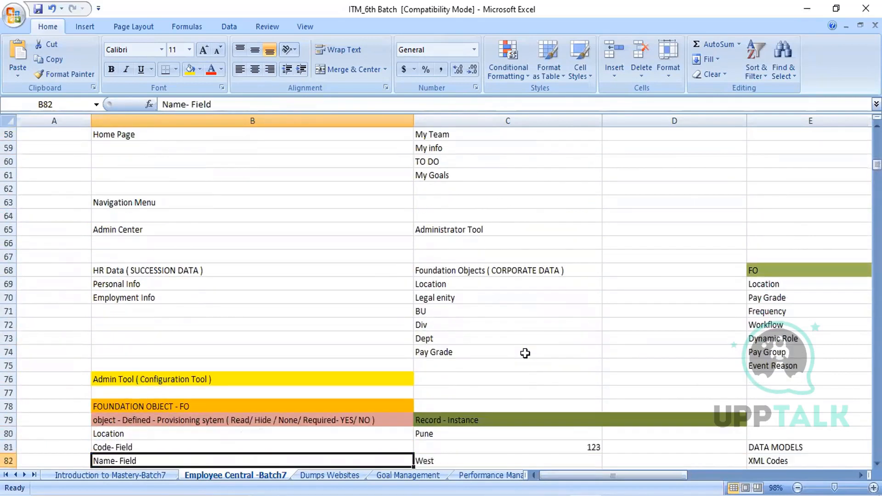
{"action": "key", "text": "Down"}
{"action": "key", "text": "Down"}
{"action": "key", "text": "Down"}
{"action": "key", "text": "Down"}
{"action": "key", "text": "Down"}
{"action": "key", "text": "Down"}
{"action": "key", "text": "Down"}
{"action": "key", "text": "Down"}
{"action": "key", "text": "Down"}
{"action": "key", "text": "Down"}
{"action": "key", "text": "Down"}
{"action": "key", "text": "Down"}
{"action": "key", "text": "Down"}
{"action": "key", "text": "Down"}
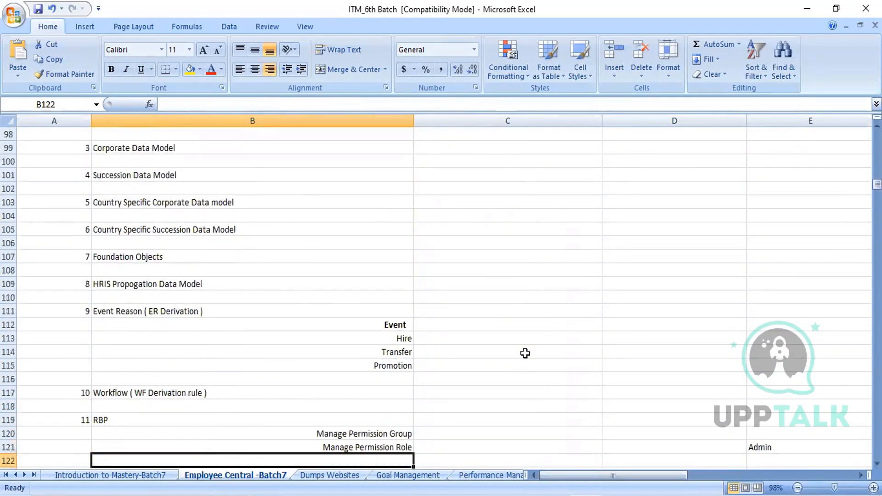
{"action": "key", "text": "Up"}
{"action": "key", "text": "Up"}
{"action": "key", "text": "Up"}
{"action": "key", "text": "Up"}
{"action": "key", "text": "Up"}
{"action": "key", "text": "Up"}
{"action": "key", "text": "Up"}
{"action": "key", "text": "Up"}
{"action": "key", "text": "Up"}
{"action": "key", "text": "Up"}
{"action": "key", "text": "Up"}
{"action": "key", "text": "Up"}
{"action": "key", "text": "Up"}
{"action": "key", "text": "Up"}
{"action": "key", "text": "Up"}
{"action": "key", "text": "Up"}
{"action": "key", "text": "Up"}
{"action": "key", "text": "Up"}
{"action": "key", "text": "Up"}
{"action": "key", "text": "Up"}
{"action": "key", "text": "Up"}
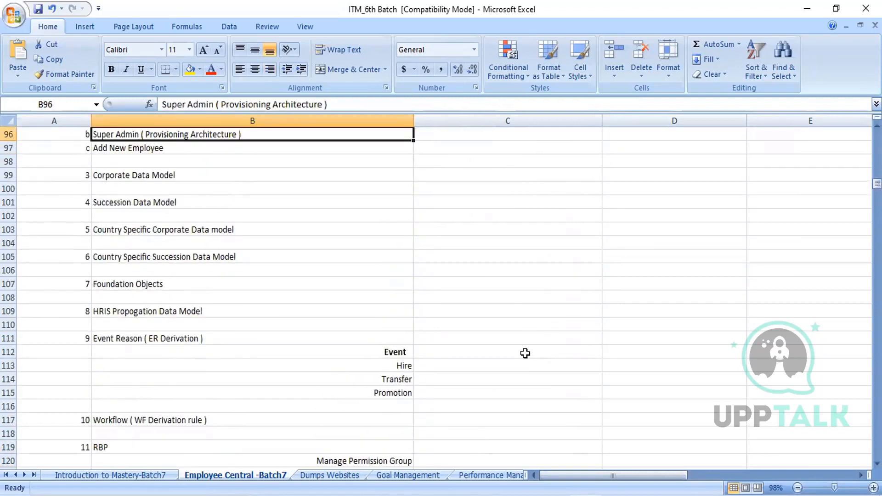
{"action": "key", "text": "Down"}
{"action": "key", "text": "Down"}
{"action": "key", "text": "Down"}
{"action": "key", "text": "Down"}
{"action": "key", "text": "Down"}
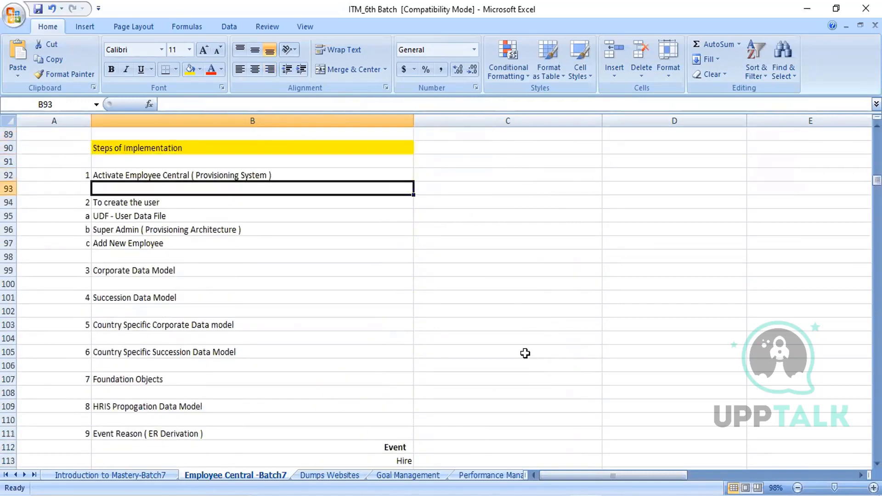
- Enter "Create Position, Job Classification, Legal Entity, BU, Division, Department, Location" in C97, beside Add New Employee
{"action": "key", "text": "Right"}
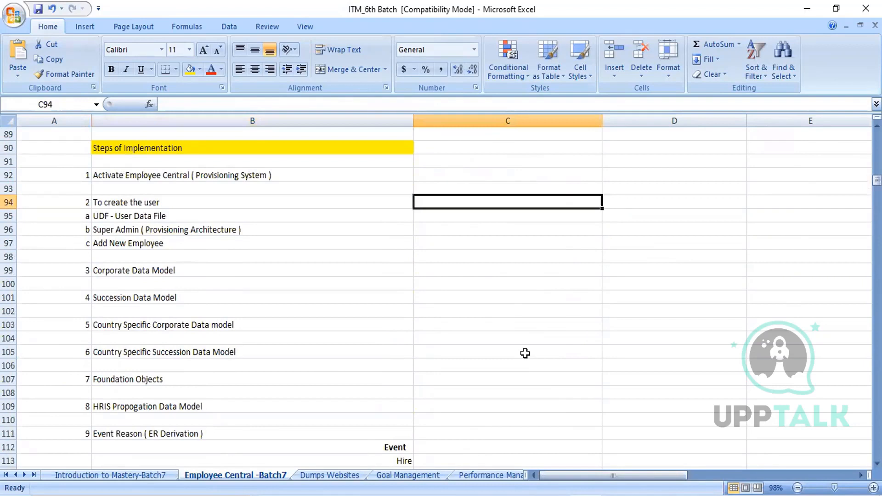
{"action": "key", "text": "Down"}
{"action": "key", "text": "Down"}
{"action": "key", "text": "Down"}
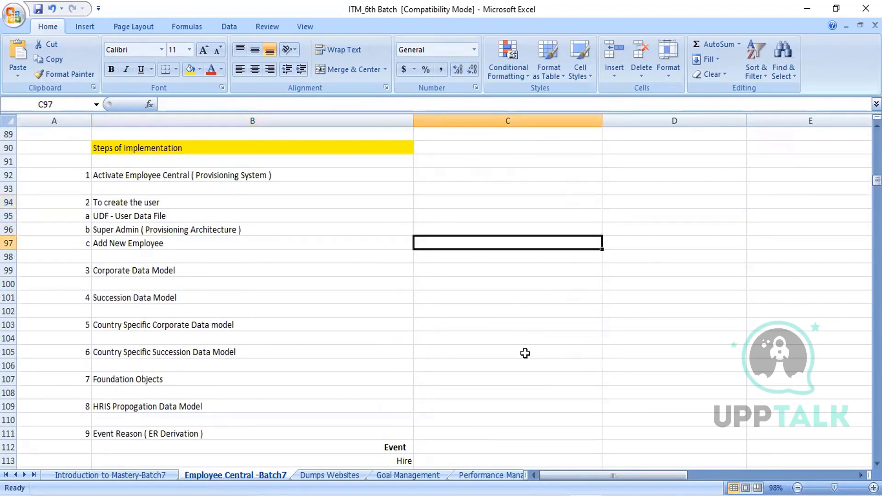
{"action": "type", "text": "C"}
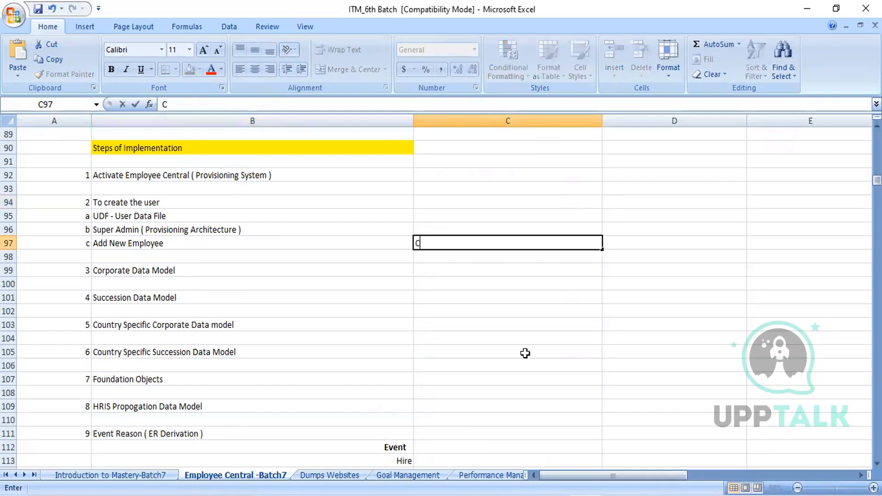
{"action": "type", "text": "reate Position"}
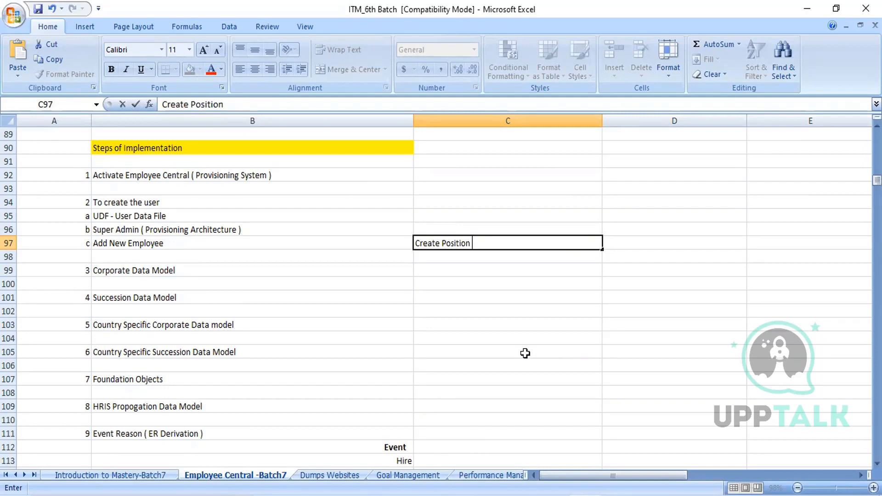
{"action": "type", "text": ", Job Class"}
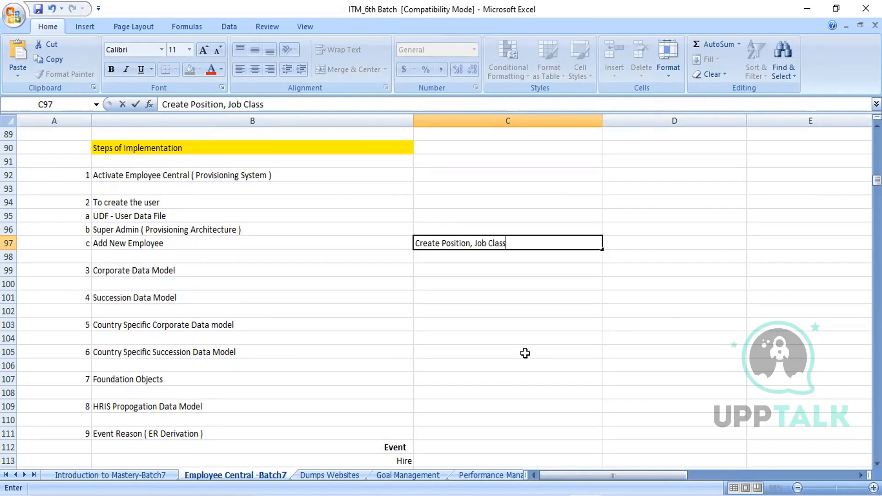
{"action": "type", "text": "ification,"}
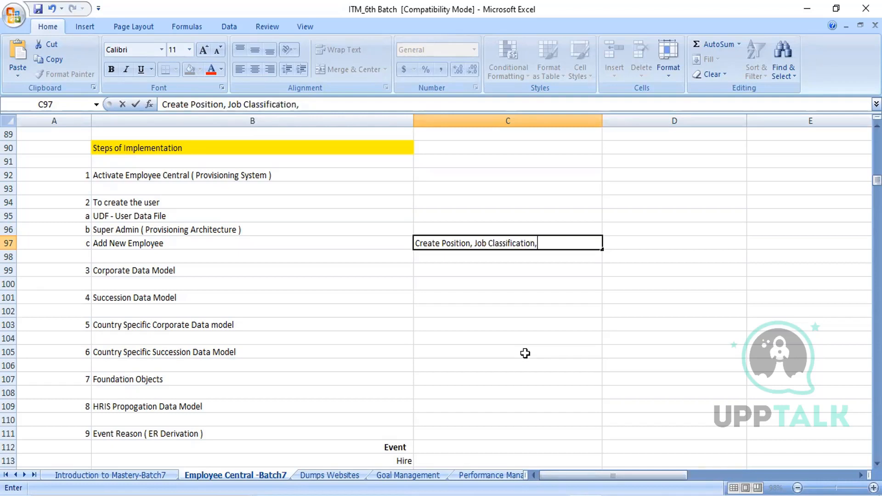
{"action": "type", "text": " Legal Entity"}
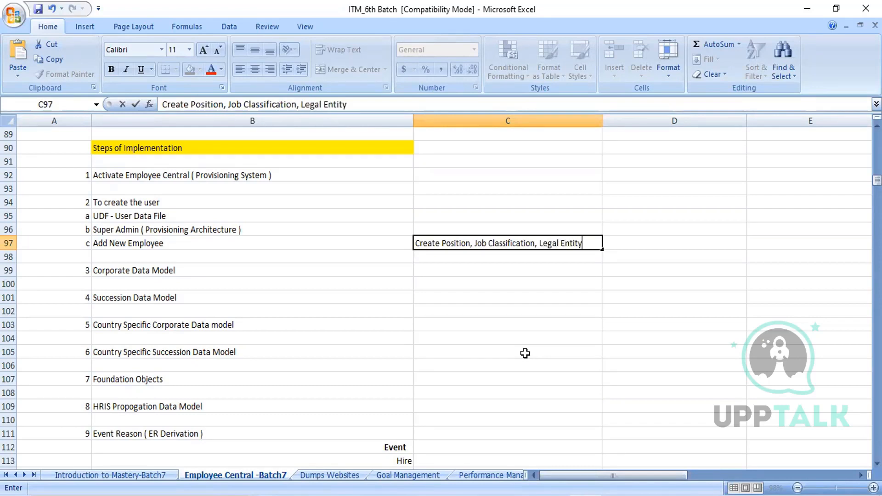
{"action": "type", "text": ", BU, Division"}
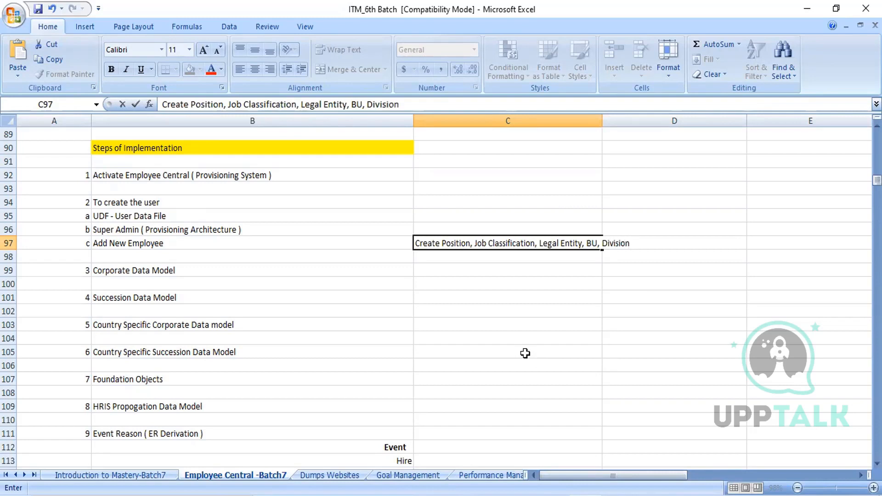
{"action": "type", "text": ", Department"}
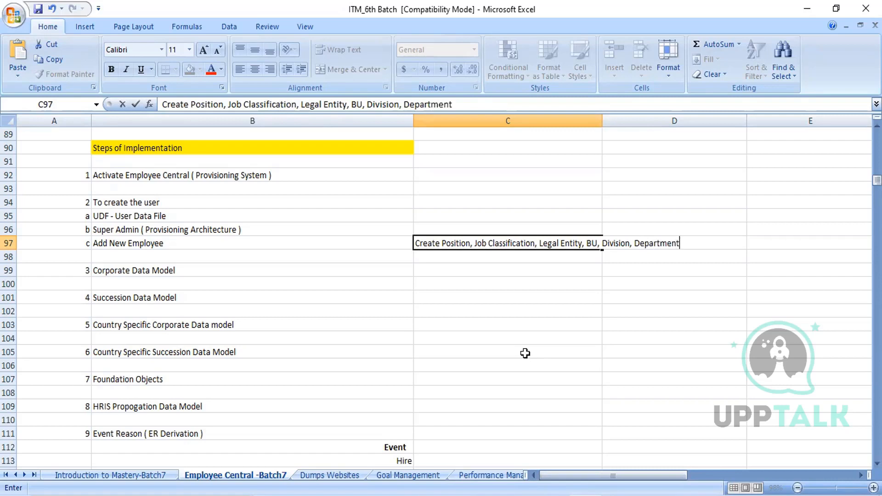
{"action": "type", "text": ", Location"}
{"action": "left_click", "coordinate": [647, 348]}
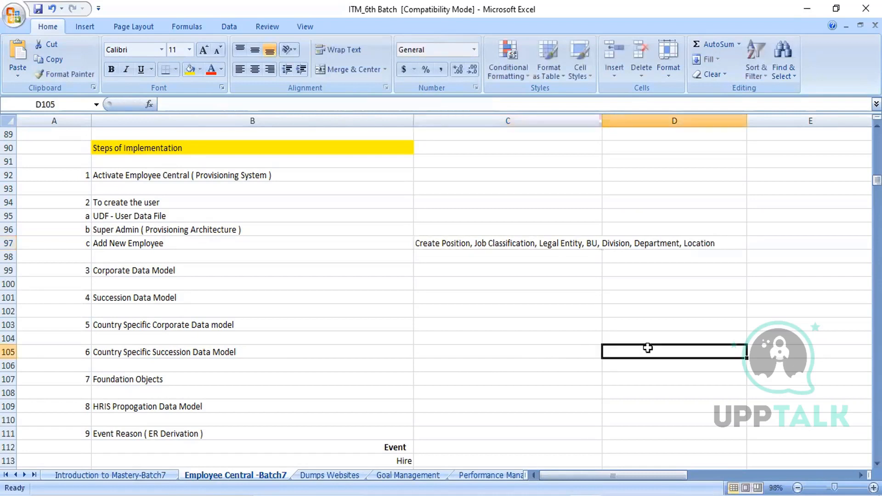
- Wrap the text in C97 and select the Add New Employee entry in B97
{"action": "left_click", "coordinate": [556, 243]}
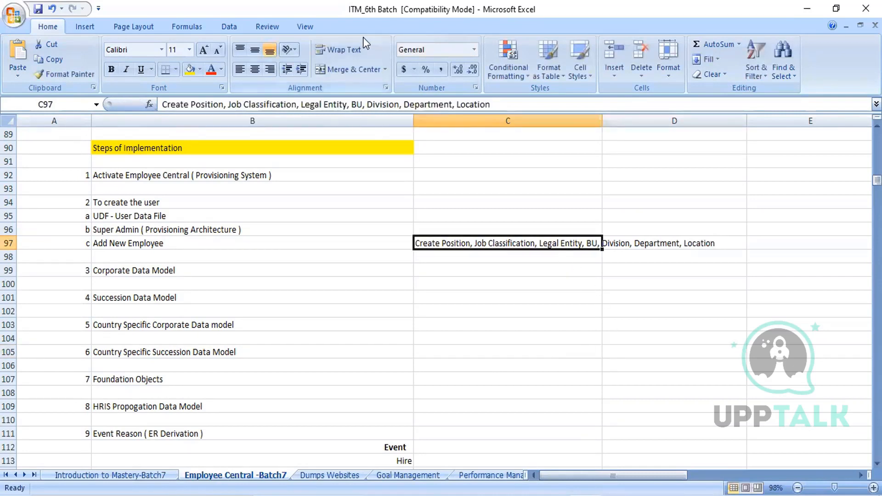
{"action": "left_click", "coordinate": [348, 47]}
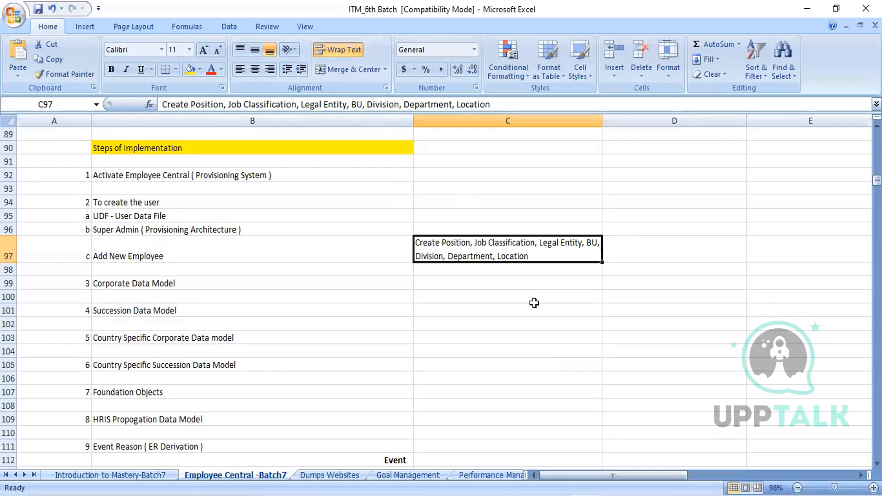
{"action": "left_click", "coordinate": [534, 303]}
{"action": "left_click", "coordinate": [247, 260]}
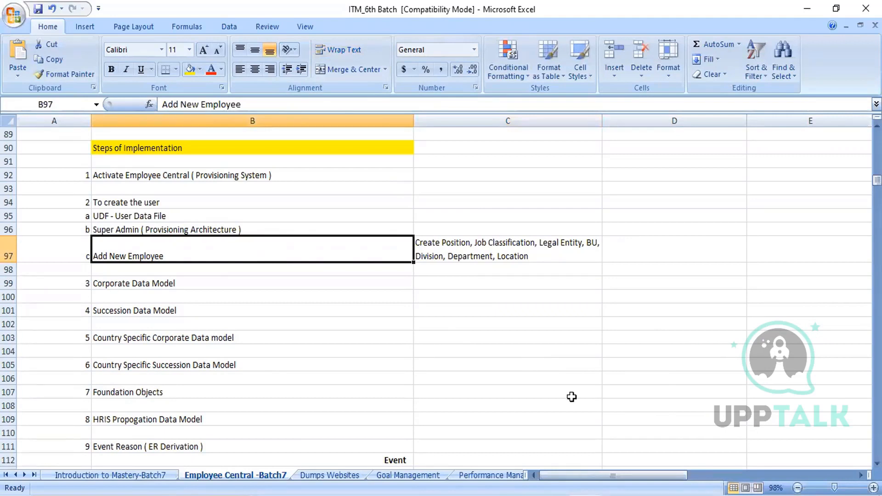
- Switch to Manage Data in SAP SuccessFactors and start creating a new Job Classification record
{"action": "key", "text": "alt+Tab"}
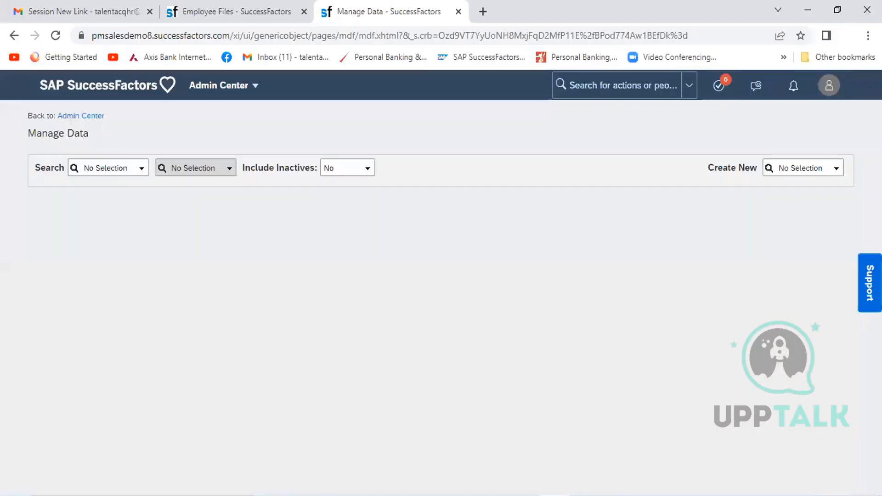
{"action": "left_click", "coordinate": [793, 169]}
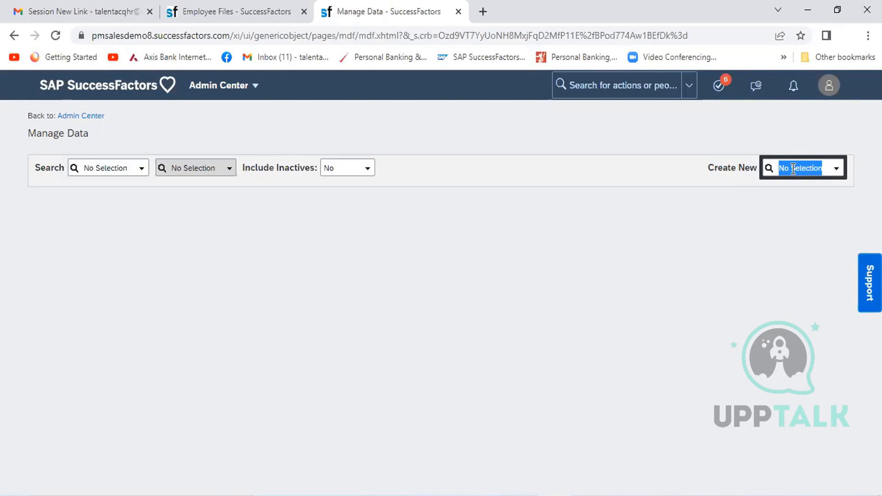
{"action": "type", "text": "job cla"}
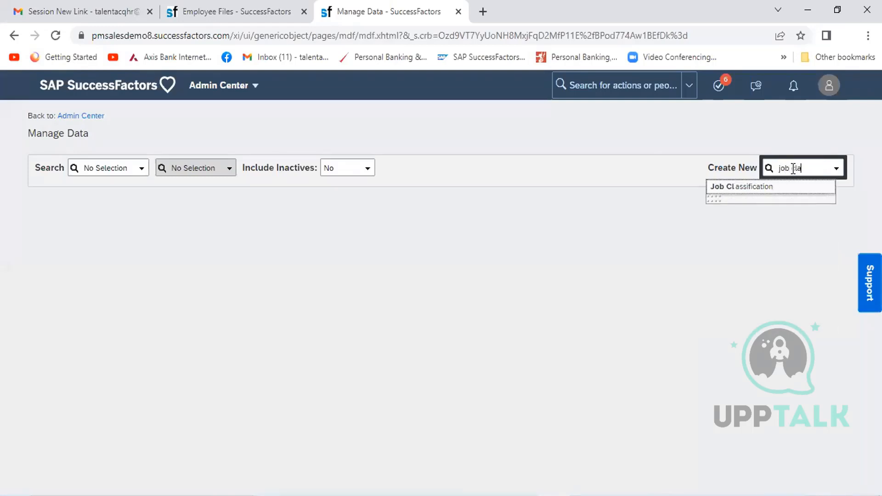
{"action": "type", "text": "ssification"}
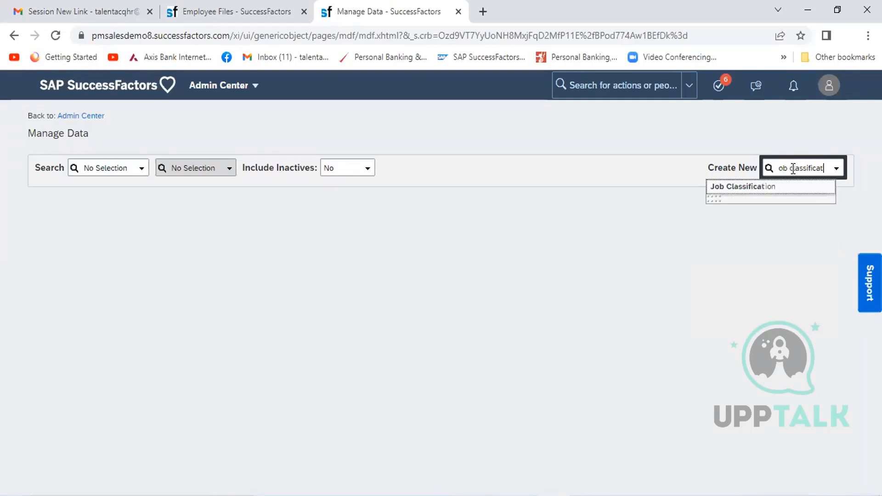
{"action": "left_click", "coordinate": [756, 187]}
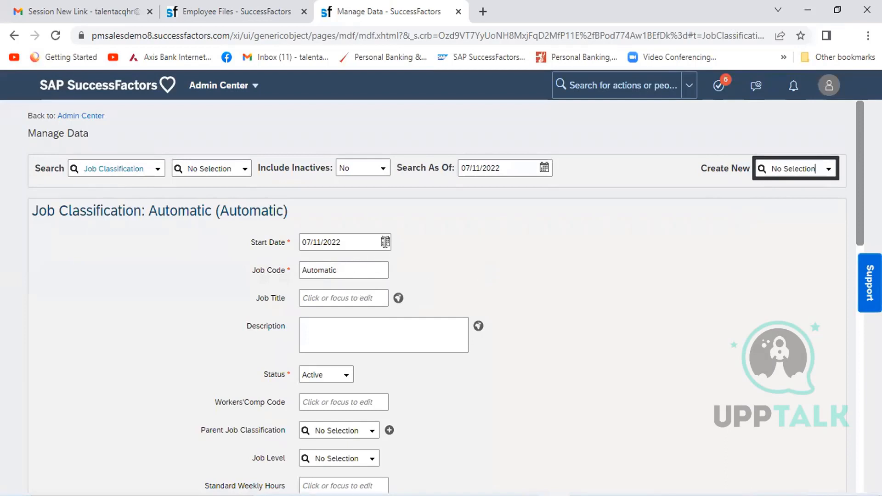
- Set the new job classification's start date to 01/01/1900
{"action": "left_click", "coordinate": [385, 242]}
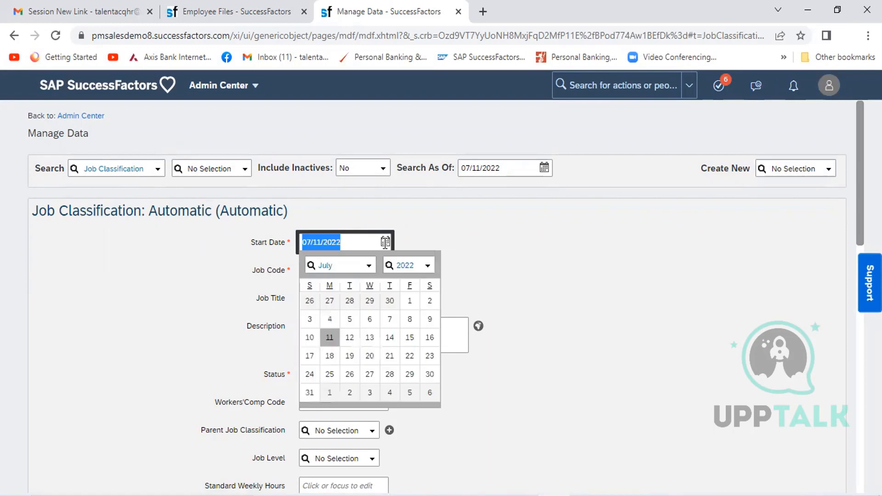
{"action": "left_click", "coordinate": [401, 264]}
{"action": "type", "text": "1900"}
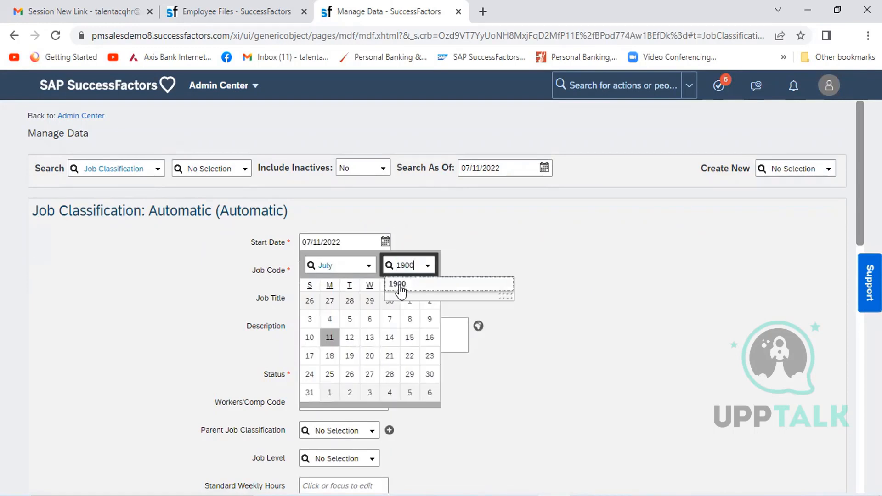
{"action": "left_click", "coordinate": [398, 284]}
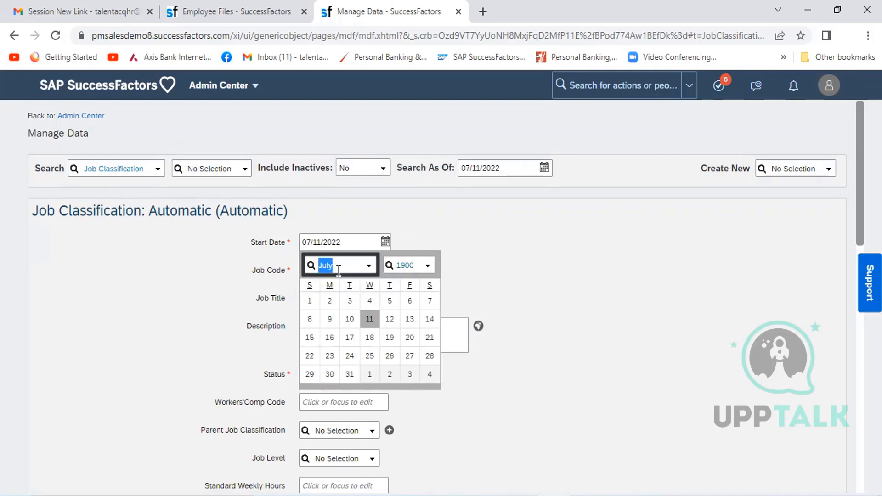
{"action": "type", "text": "Jan"}
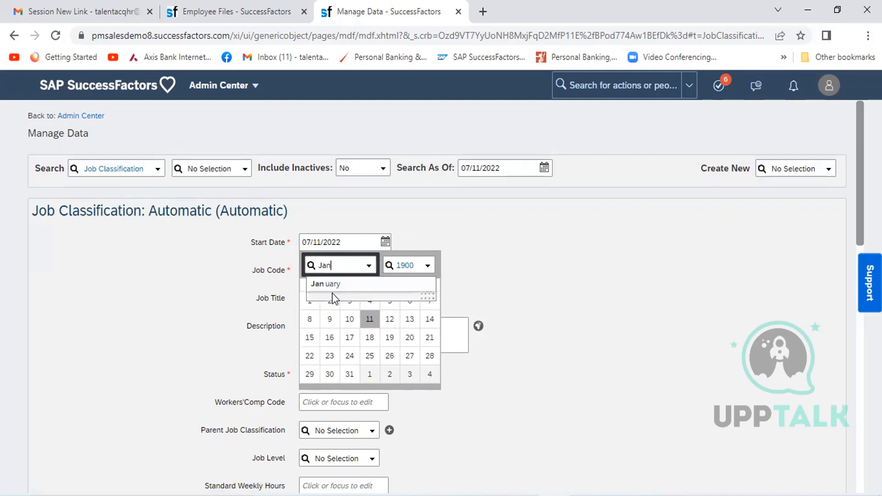
{"action": "left_click", "coordinate": [332, 292]}
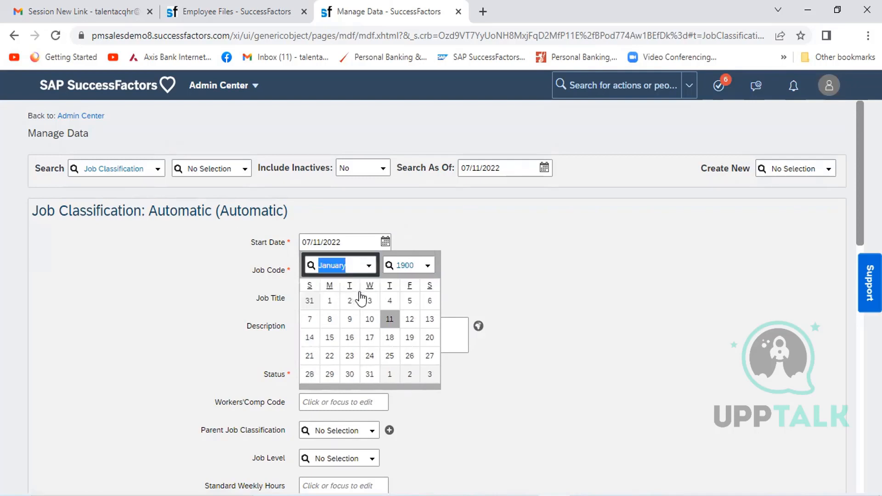
{"action": "left_click", "coordinate": [329, 300]}
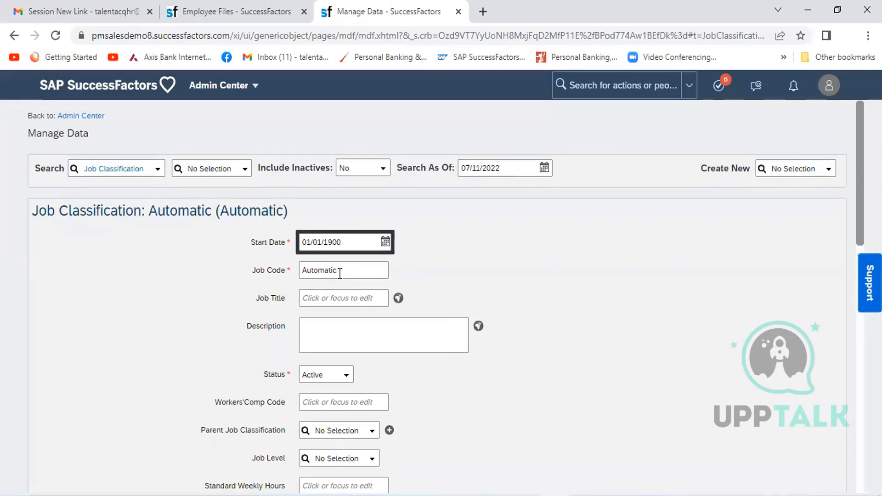
- Replace the new job classification's automatic job code with HR_Officer
{"action": "left_click", "coordinate": [340, 274]}
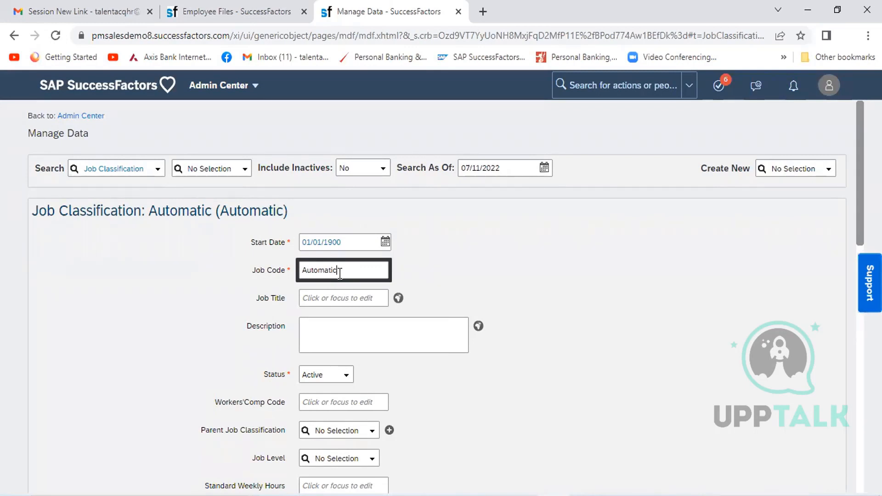
{"action": "key", "text": "shift+Left"}
{"action": "key", "text": "shift+Left"}
{"action": "key", "text": "shift+Left"}
{"action": "key", "text": "shift+Left"}
{"action": "key", "text": "shift+Left"}
{"action": "key", "text": "shift+Left"}
{"action": "key", "text": "shift+Left"}
{"action": "key", "text": "shift+Left"}
{"action": "key", "text": "shift+Left"}
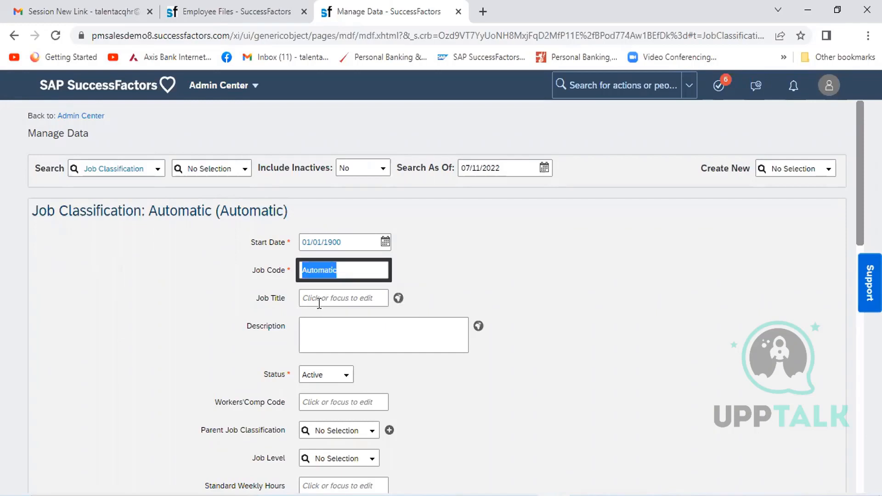
{"action": "type", "text": "HR"}
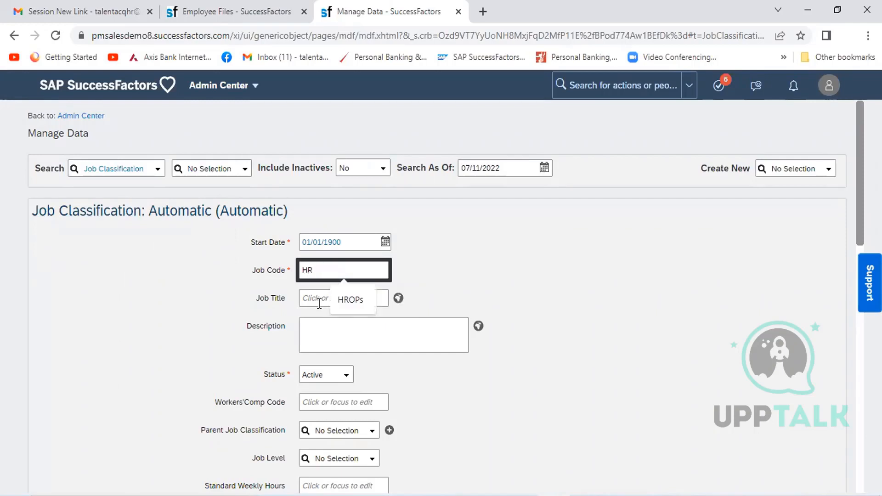
{"action": "type", "text": "_"}
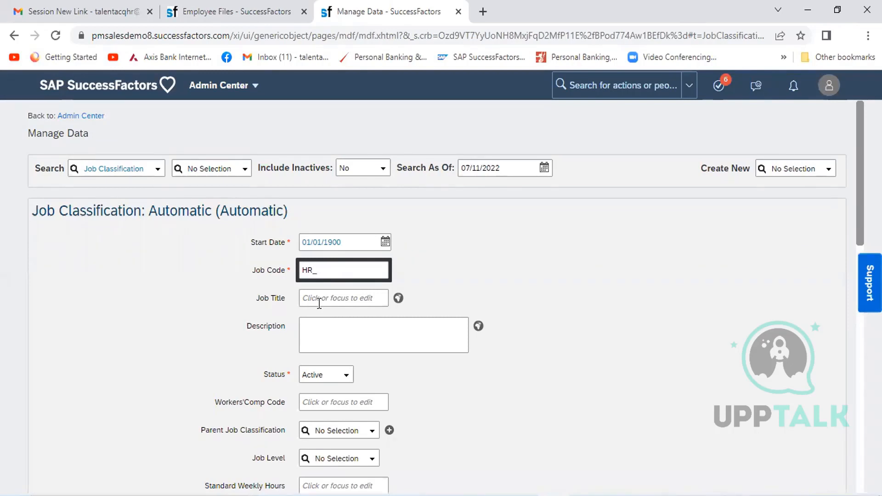
{"action": "type", "text": "Officer"}
- Set the job classification's job title to HR_Officer_HCL
{"action": "left_click", "coordinate": [338, 301]}
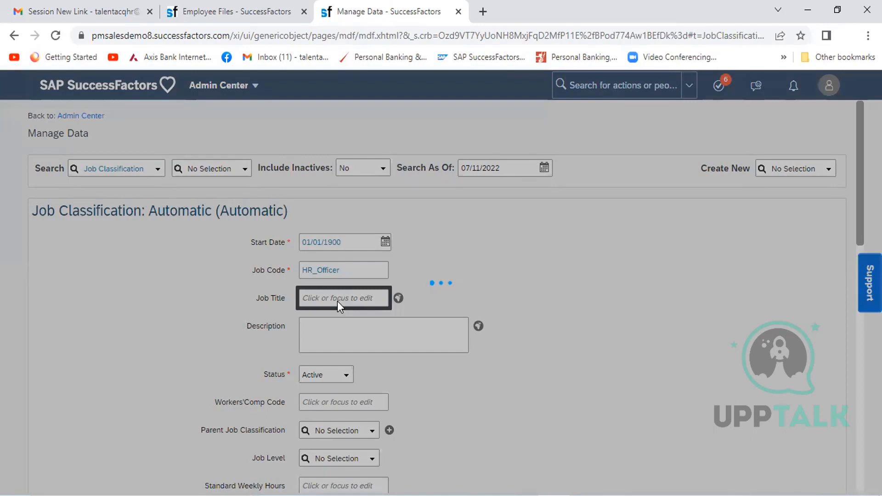
{"action": "type", "text": "H"}
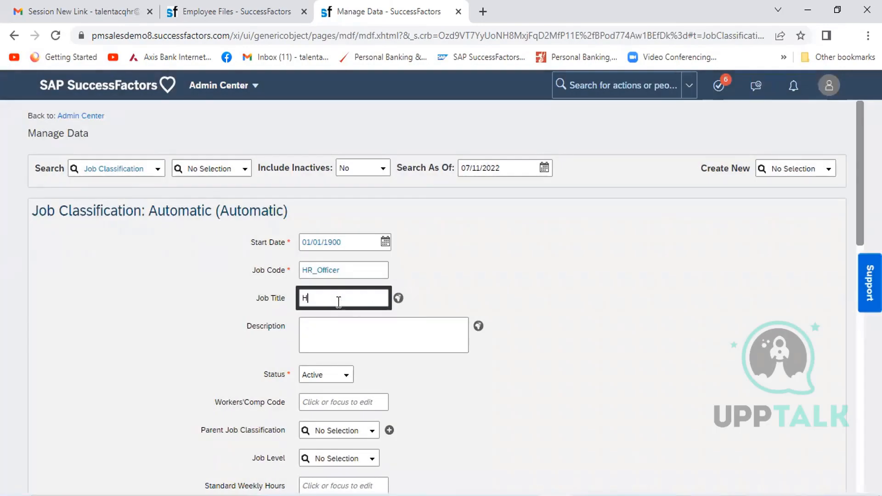
{"action": "type", "text": "R_Officer_ HCL"}
{"action": "left_click", "coordinate": [577, 306]}
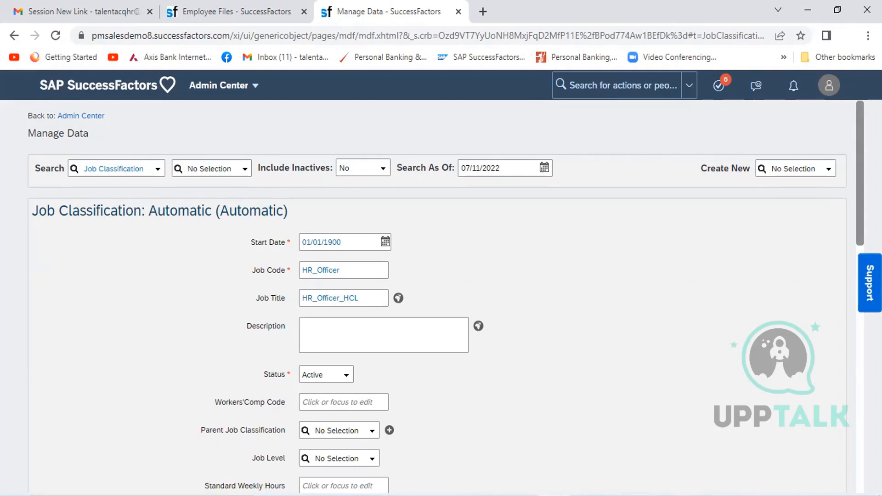
- Try to find a parent job classification by searching for "MD" and "Head"
{"action": "scroll", "coordinate": [436, 297], "scroll_direction": "down", "scroll_amount": 5}
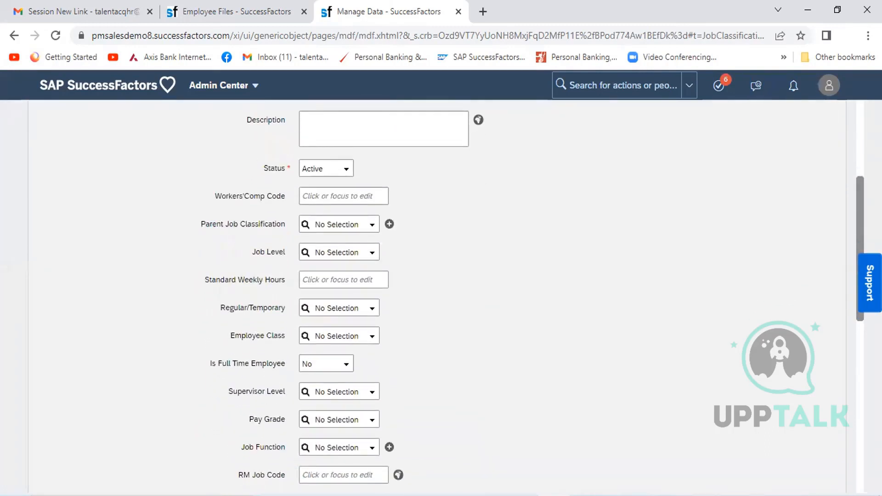
{"action": "scroll", "coordinate": [856, 313], "scroll_direction": "down", "scroll_amount": 1}
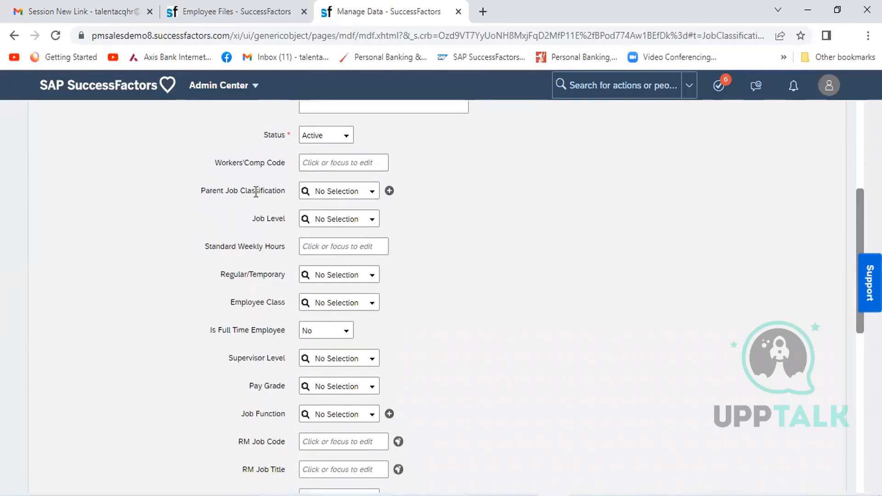
{"action": "left_click", "coordinate": [358, 189]}
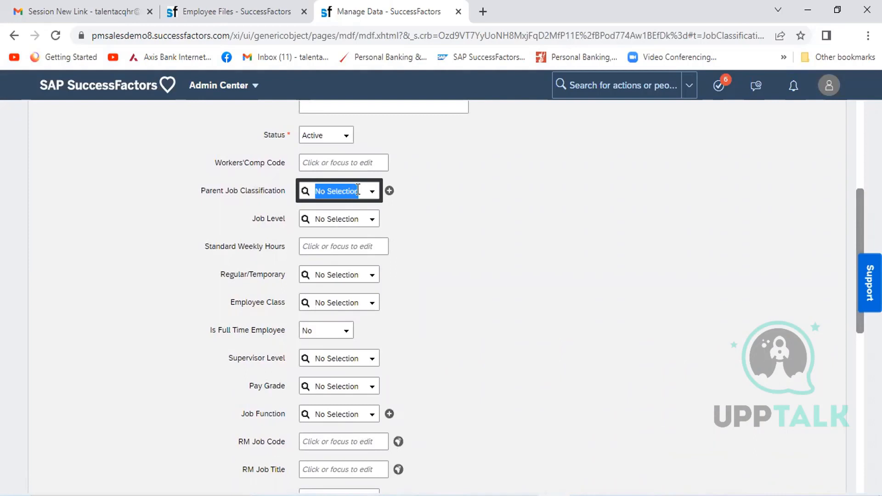
{"action": "type", "text": "MD"}
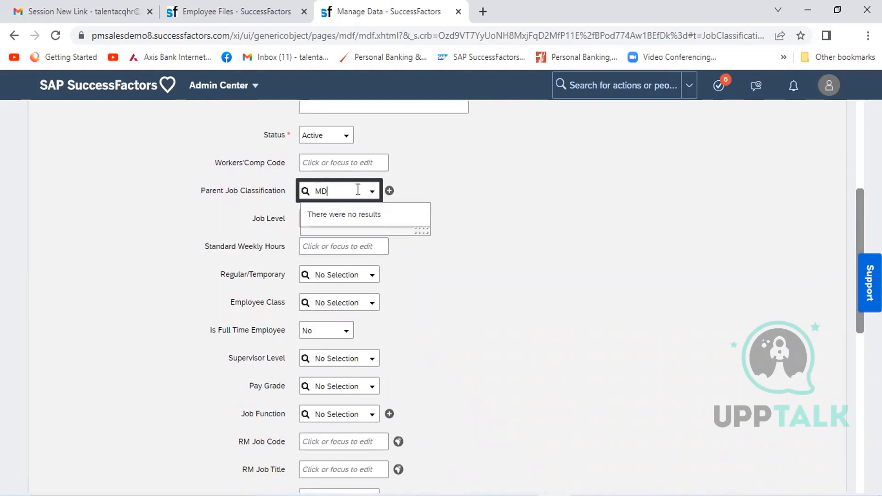
{"action": "key", "text": "BackSpace"}
{"action": "key", "text": "BackSpace"}
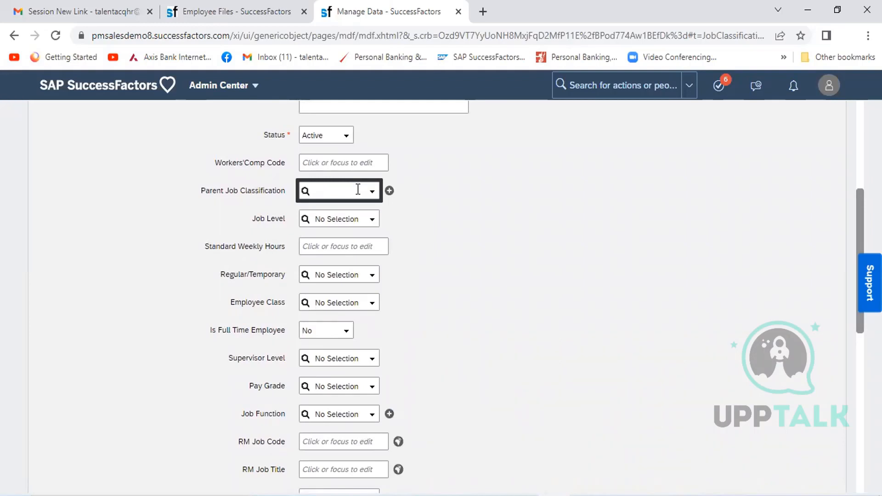
{"action": "type", "text": "Head"}
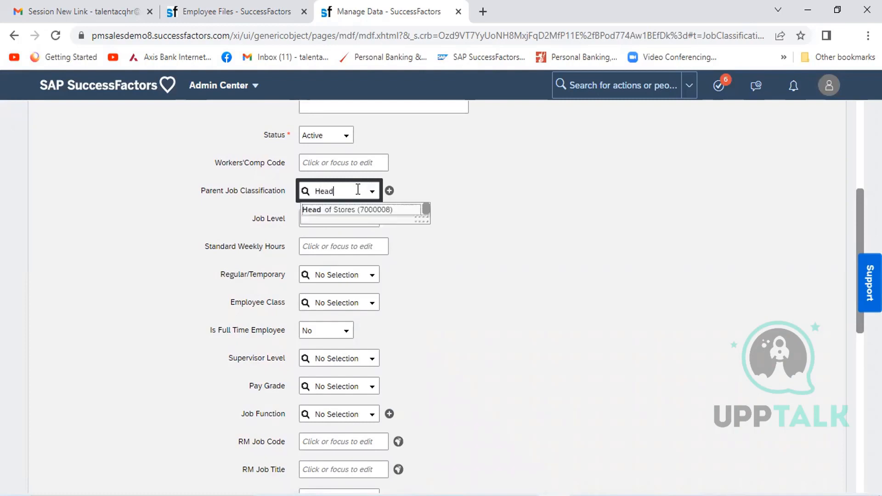
{"action": "key", "text": "BackSpace"}
{"action": "key", "text": "BackSpace"}
{"action": "key", "text": "BackSpace"}
{"action": "key", "text": "BackSpace"}
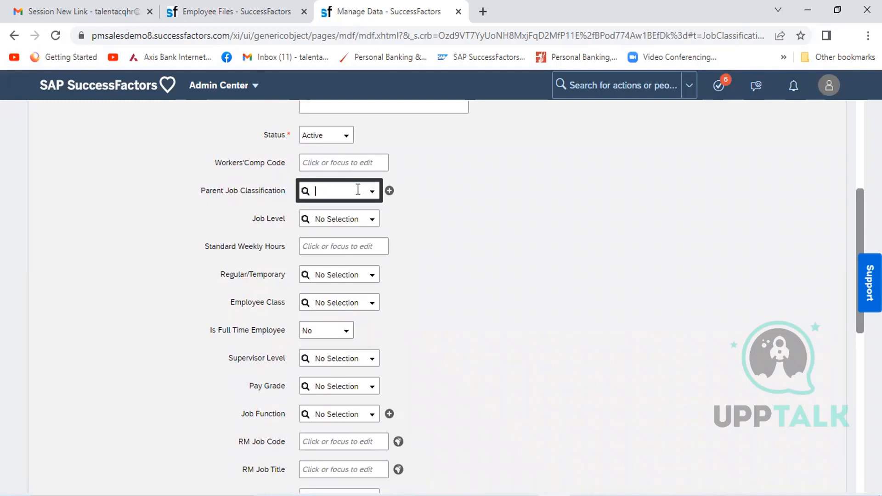
{"action": "left_click", "coordinate": [467, 213]}
- Set the job classification's standard weekly hours to 45 and Regular/Temporary to Regular
{"action": "left_click", "coordinate": [326, 246]}
{"action": "type", "text": "45"}
{"action": "left_click", "coordinate": [454, 280]}
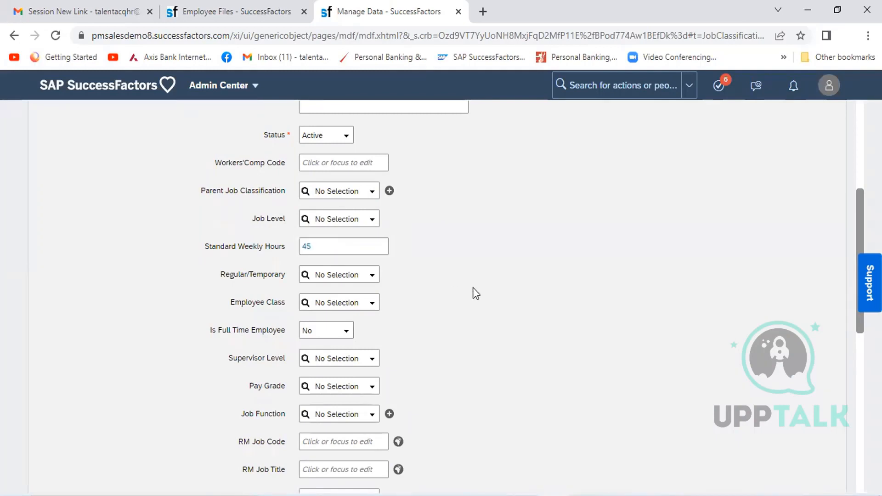
{"action": "left_click", "coordinate": [371, 277]}
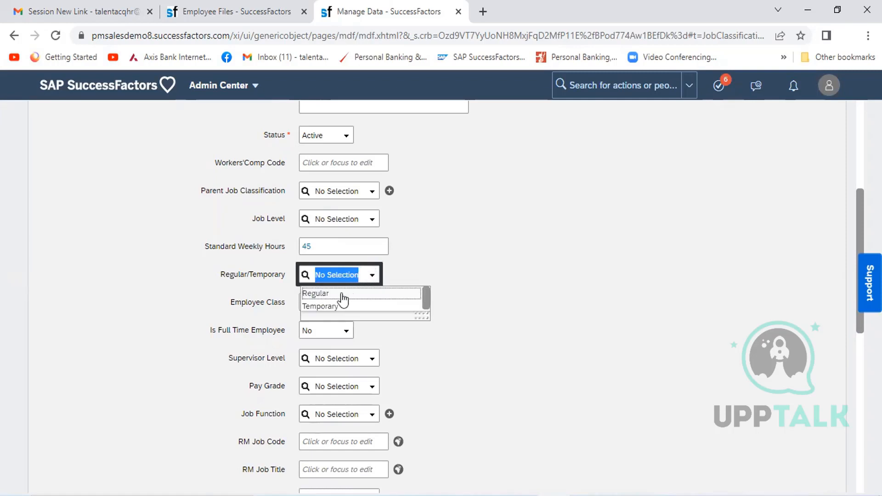
{"action": "left_click", "coordinate": [345, 294]}
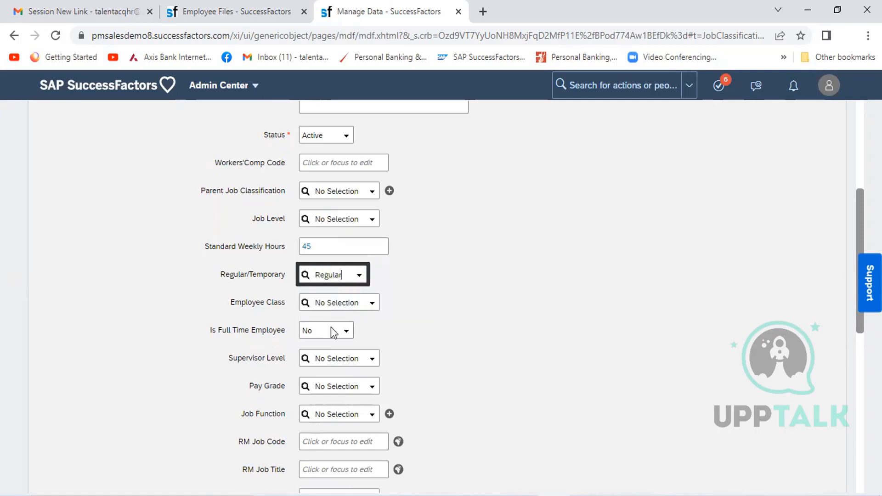
- Set the job classification's employee class to Active and Is Full Time Employee to Yes
{"action": "left_click", "coordinate": [372, 304]}
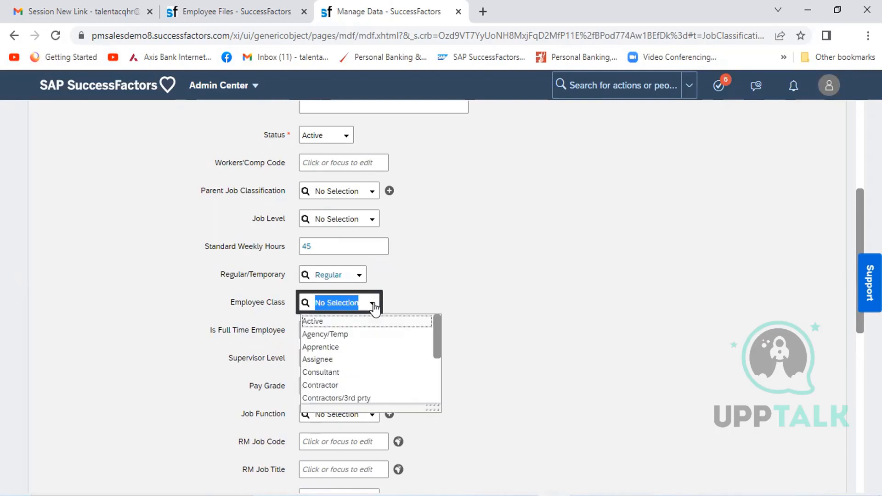
{"action": "left_click", "coordinate": [350, 321]}
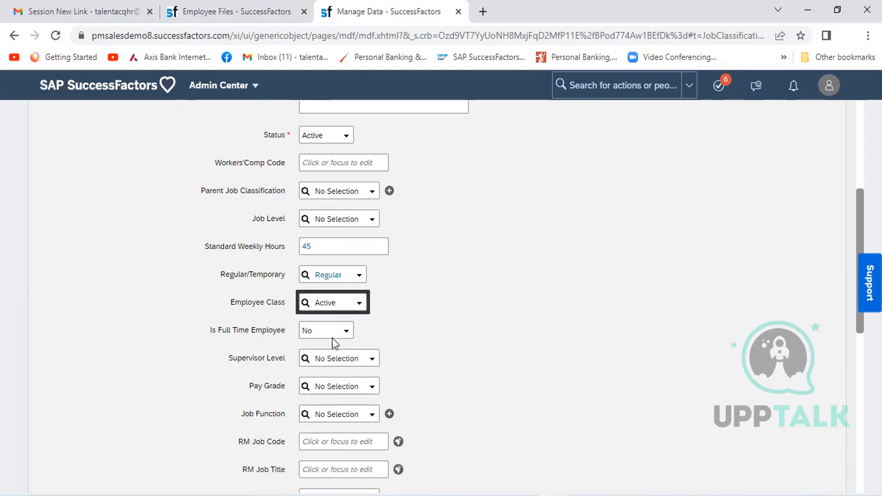
{"action": "left_click", "coordinate": [340, 334]}
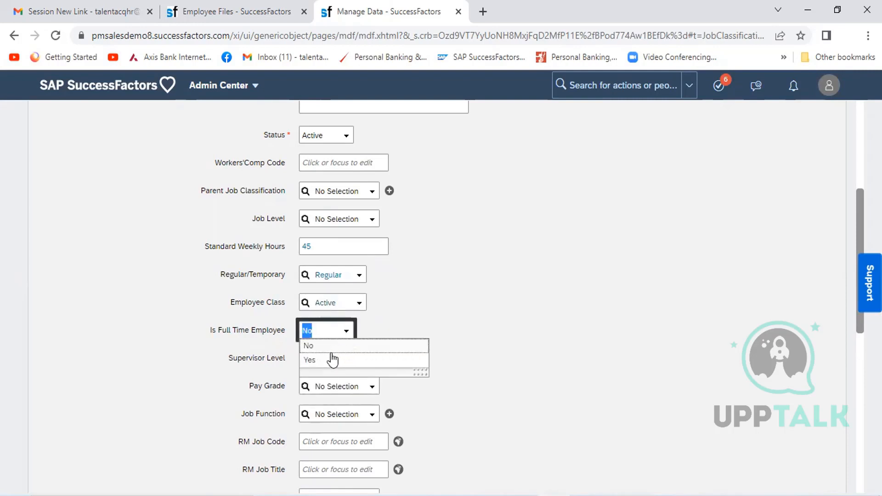
{"action": "left_click", "coordinate": [332, 360]}
{"action": "left_click", "coordinate": [659, 359]}
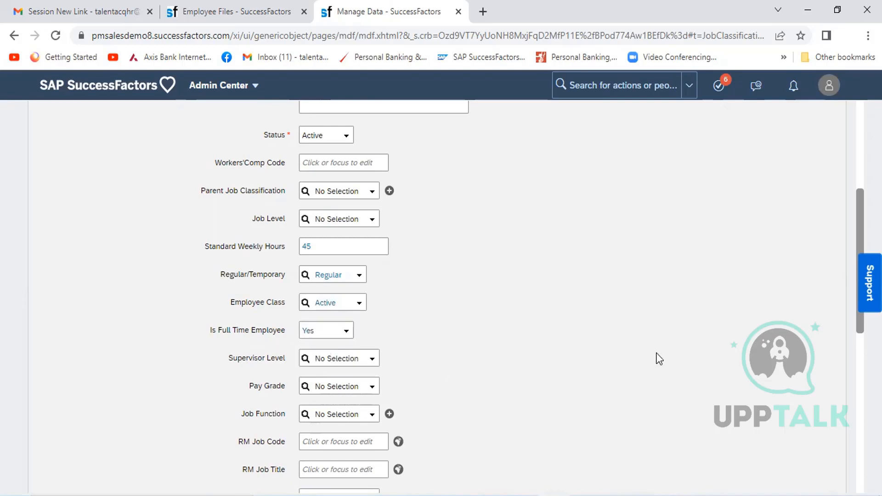
- Save the HR_Officer job classification record
{"action": "scroll", "coordinate": [659, 358], "scroll_direction": "down", "scroll_amount": 6}
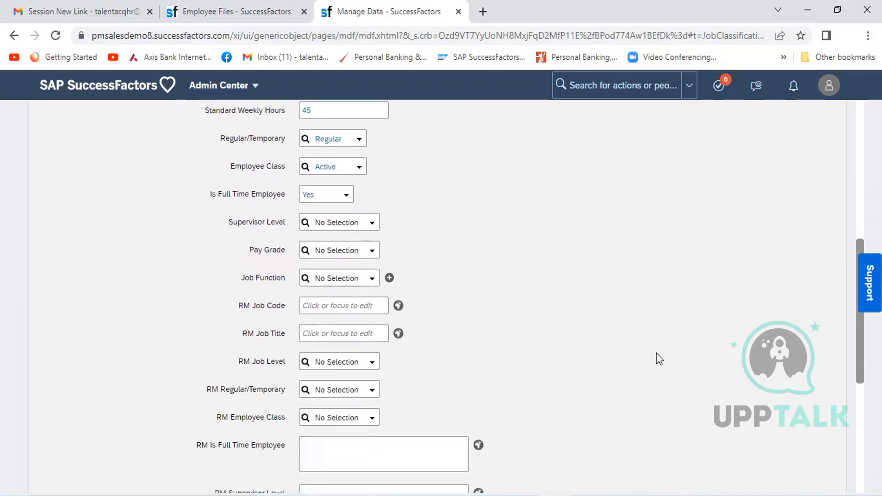
{"action": "scroll", "coordinate": [659, 359], "scroll_direction": "down", "scroll_amount": 3}
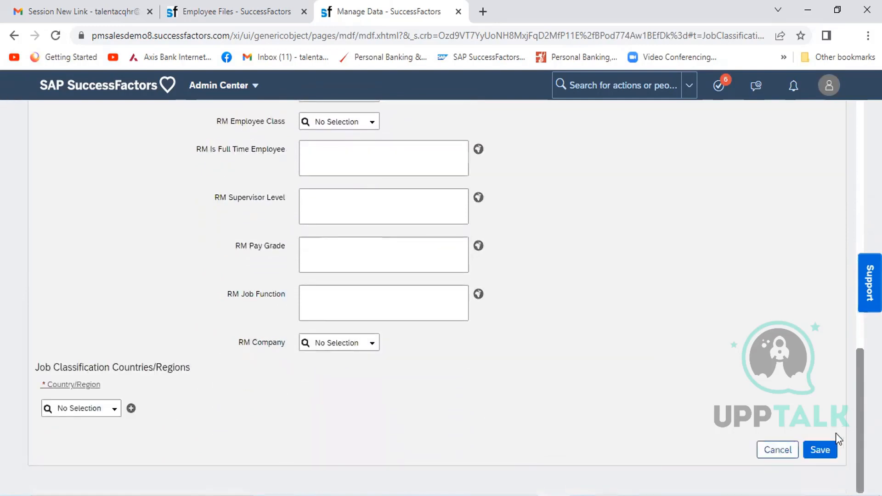
{"action": "left_click", "coordinate": [821, 450]}
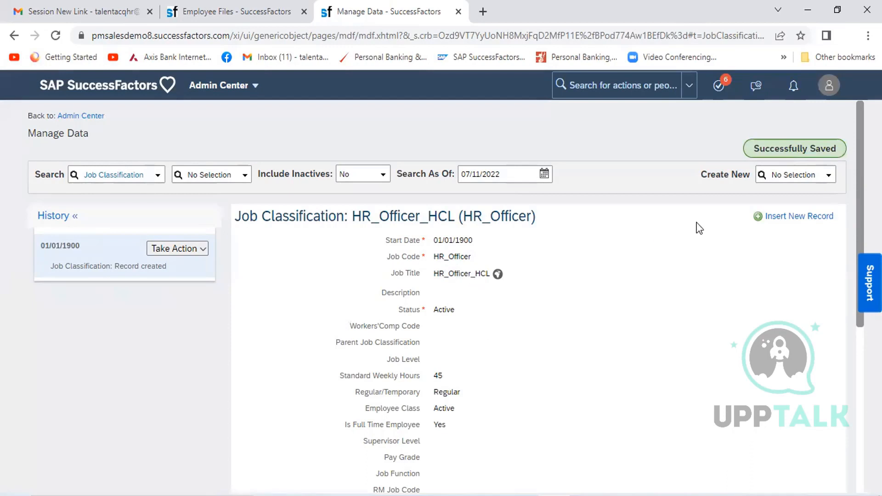
- Duplicate the Manage Data browser tab and return to the duplicate after viewing the original job classification record
{"action": "right_click", "coordinate": [397, 18]}
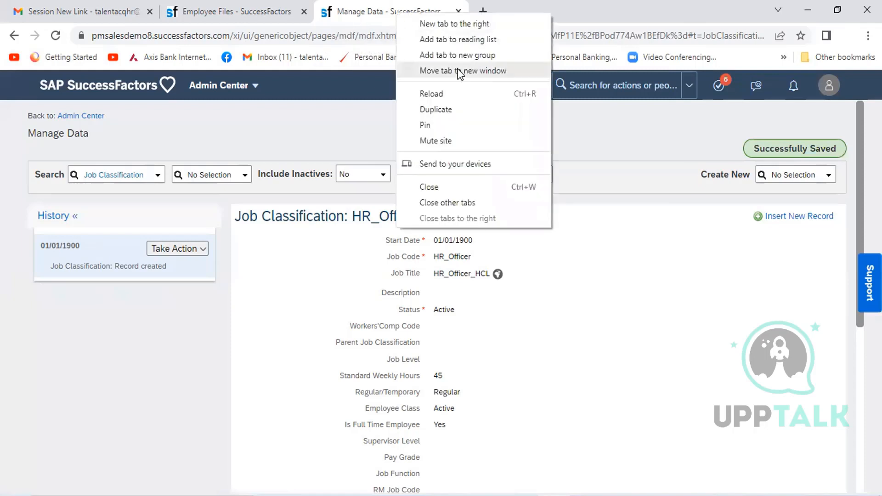
{"action": "left_click", "coordinate": [452, 108]}
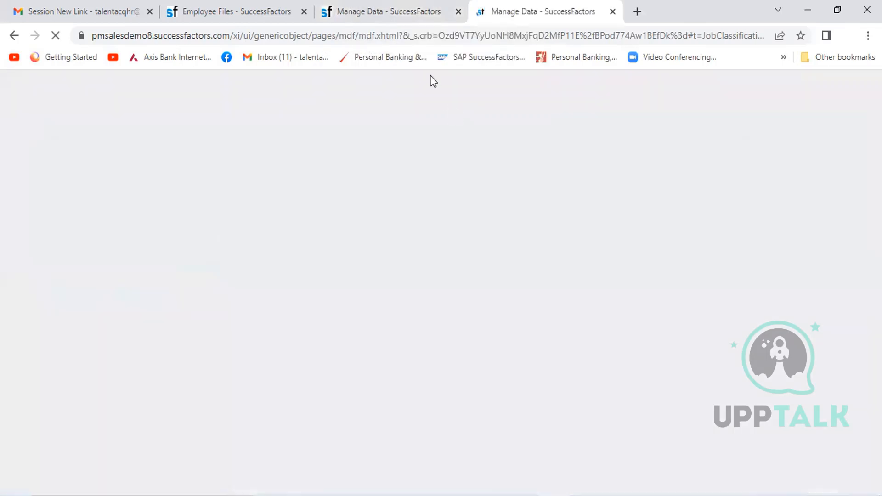
{"action": "left_click", "coordinate": [397, 5]}
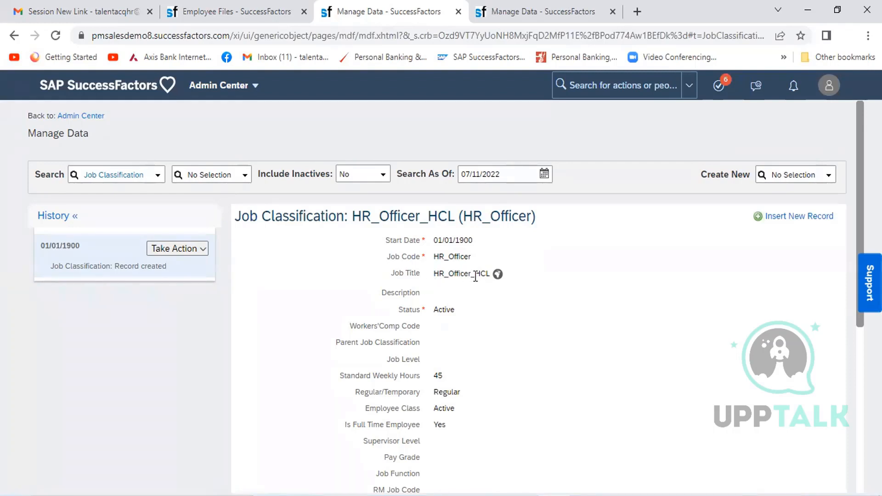
{"action": "left_click", "coordinate": [514, 14]}
- Search the object types for "position" and start creating a new citiposition record in Manage Data
{"action": "left_click", "coordinate": [780, 169]}
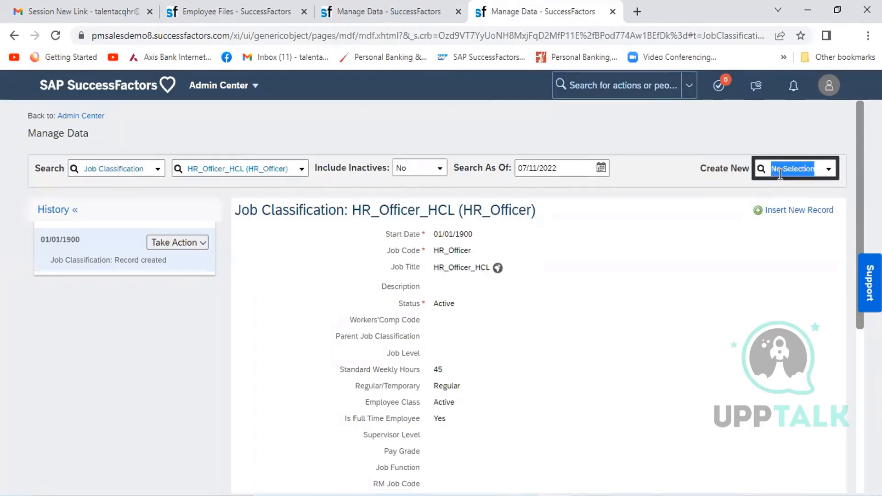
{"action": "type", "text": "position"}
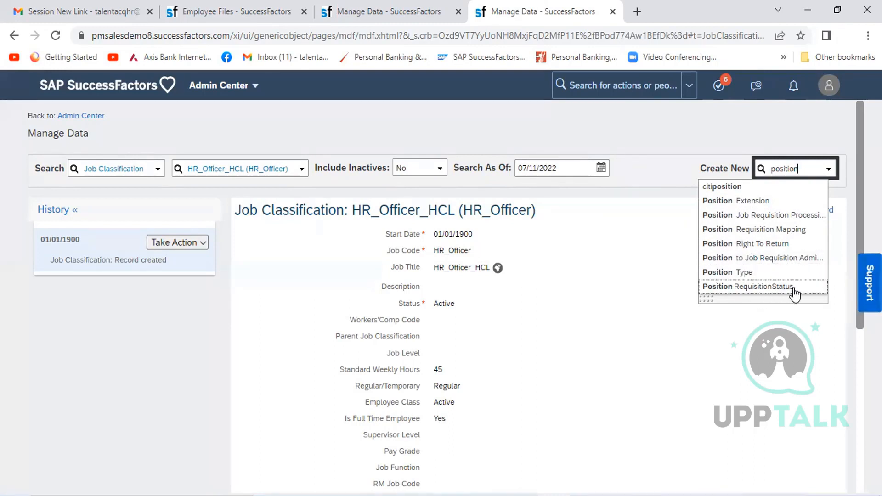
{"action": "left_click", "coordinate": [737, 188]}
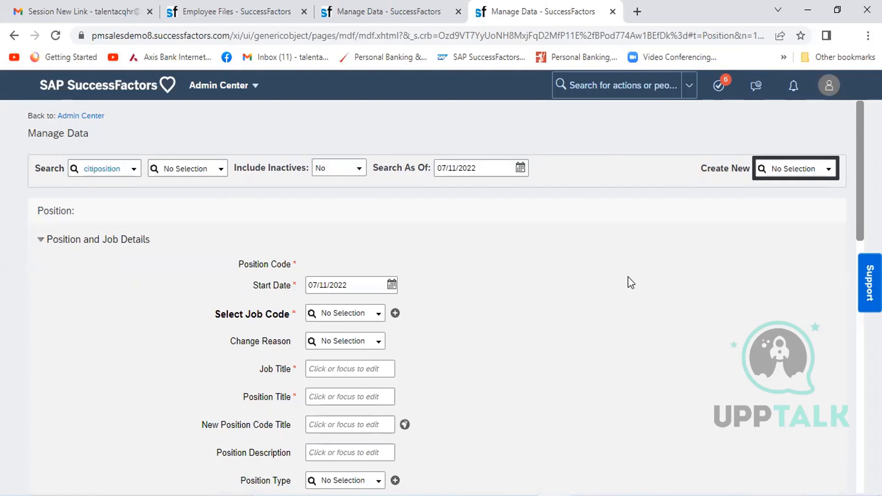
- Set the new position's start date to 01/01/1900
{"action": "left_click", "coordinate": [392, 284]}
{"action": "left_click", "coordinate": [407, 307]}
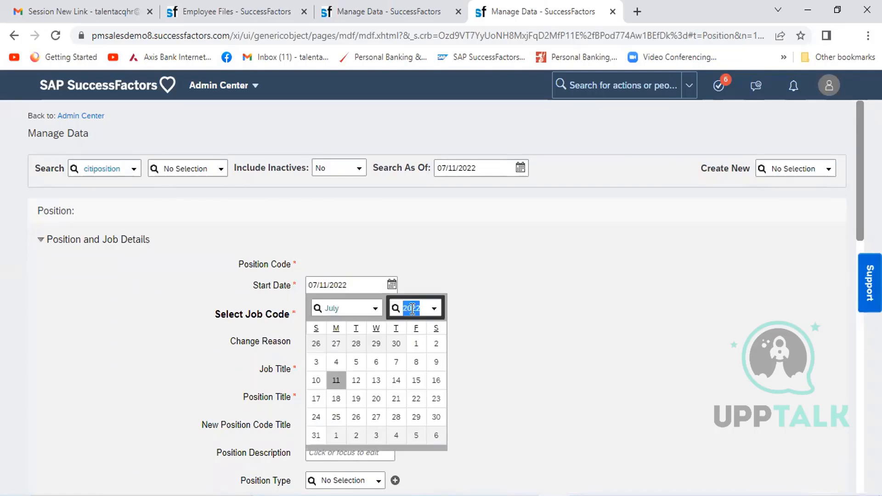
{"action": "type", "text": "1900"}
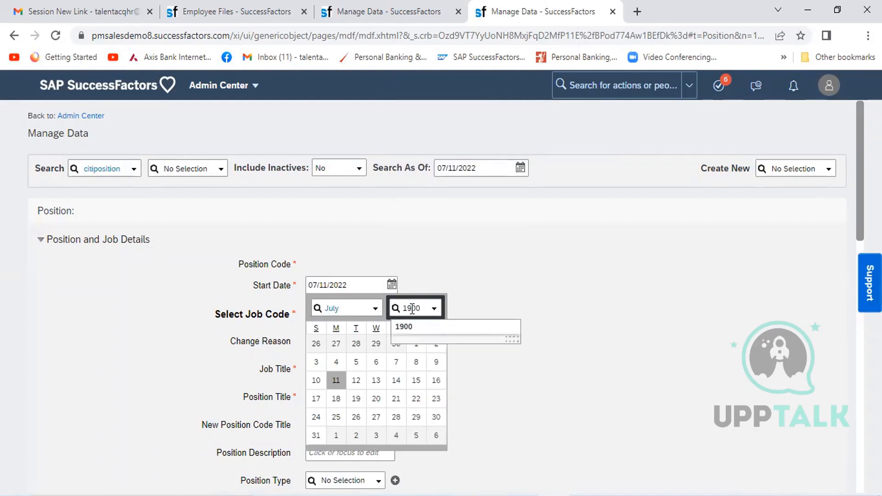
{"action": "type", "text": "jan"}
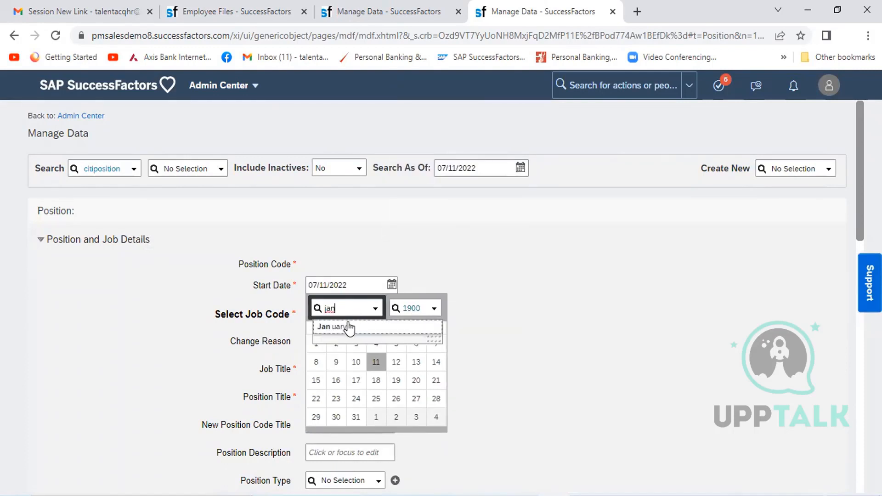
{"action": "left_click", "coordinate": [349, 327]}
{"action": "left_click", "coordinate": [335, 344]}
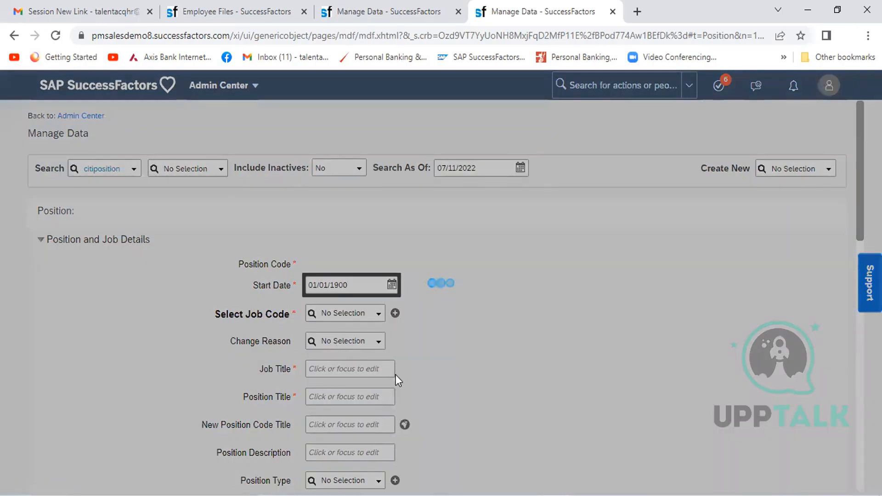
- Search the job codes for "HR_Officer" and assign HR_Officer_HCL (HR_Officer) to the new position
{"action": "left_click", "coordinate": [326, 315]}
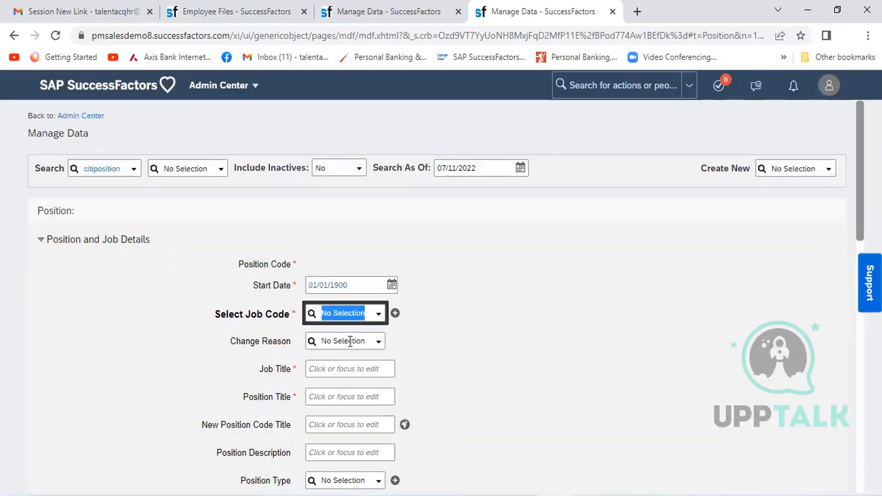
{"action": "type", "text": "HR"}
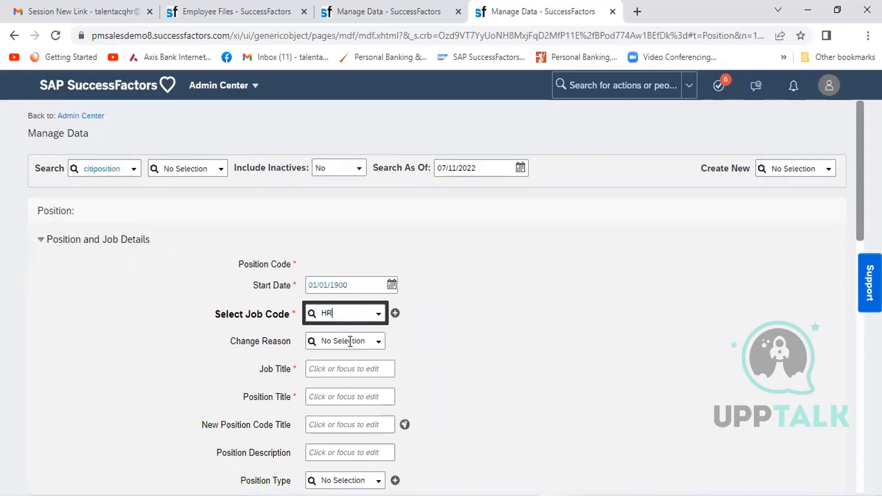
{"action": "type", "text": "_Off"}
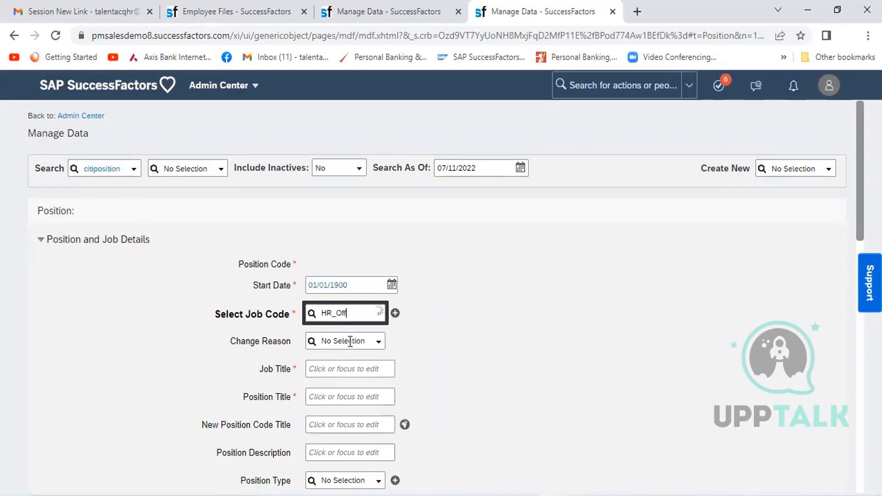
{"action": "type", "text": "icer"}
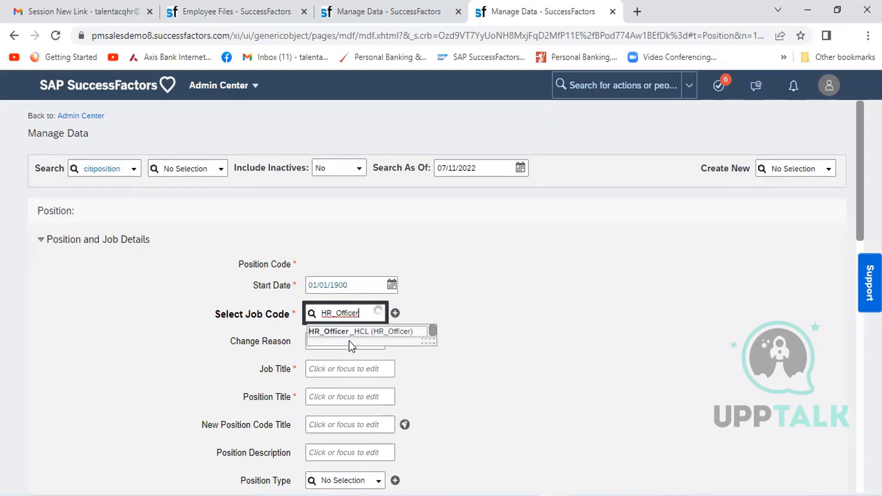
{"action": "left_click", "coordinate": [372, 332]}
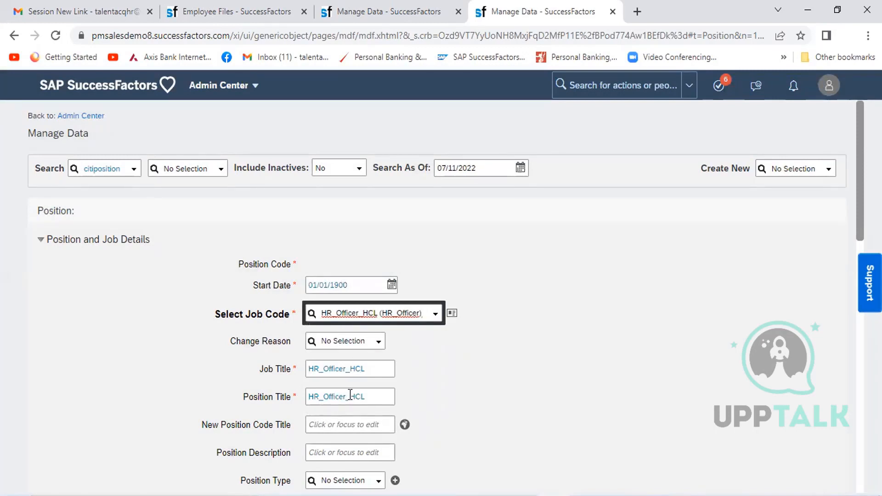
- Replace the new position's title with "HR Officer"
{"action": "left_click", "coordinate": [373, 398]}
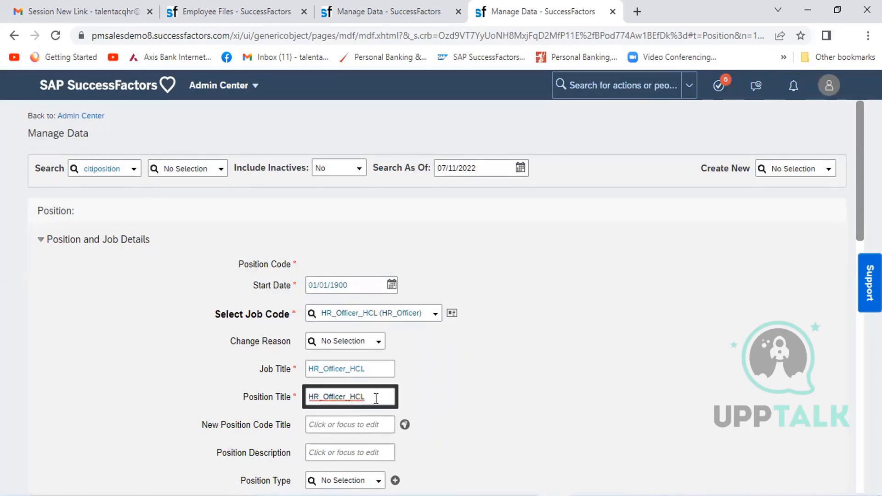
{"action": "key", "text": "shift+Left"}
{"action": "key", "text": "shift+Left"}
{"action": "key", "text": "shift+Left"}
{"action": "key", "text": "shift+Left"}
{"action": "key", "text": "shift+Left"}
{"action": "key", "text": "shift+Left"}
{"action": "key", "text": "shift+Left"}
{"action": "key", "text": "shift+Left"}
{"action": "key", "text": "shift+Left"}
{"action": "key", "text": "shift+Left"}
{"action": "key", "text": "shift+Left"}
{"action": "key", "text": "shift+Left"}
{"action": "key", "text": "shift+Left"}
{"action": "key", "text": "shift+Left"}
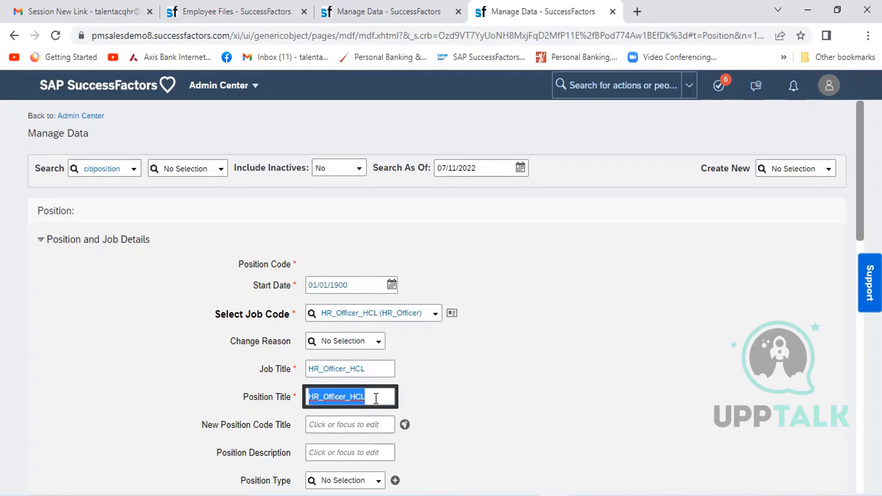
{"action": "type", "text": "HR Officer"}
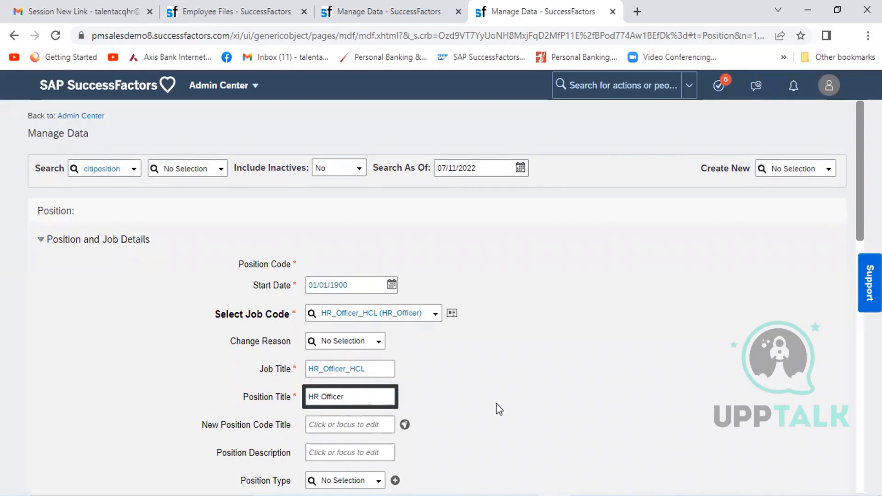
{"action": "left_click", "coordinate": [558, 399]}
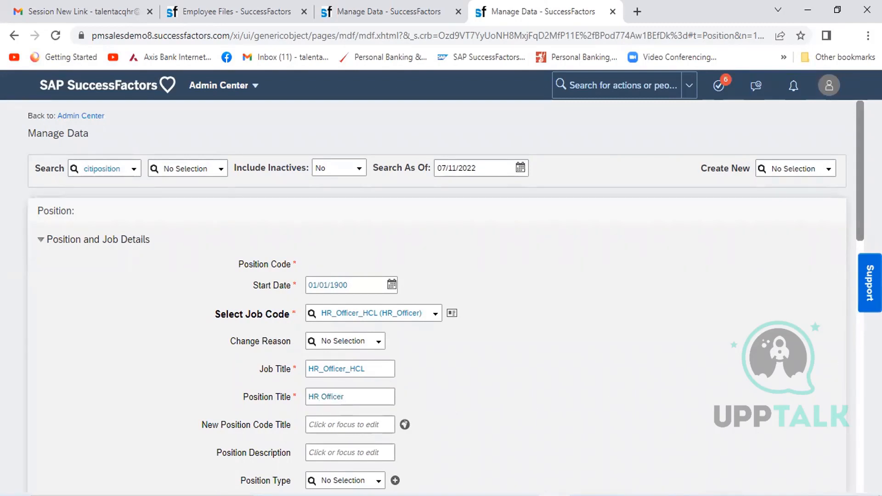
- Open the FTE field of the new position for editing
{"action": "scroll", "coordinate": [688, 236], "scroll_direction": "down", "scroll_amount": 7}
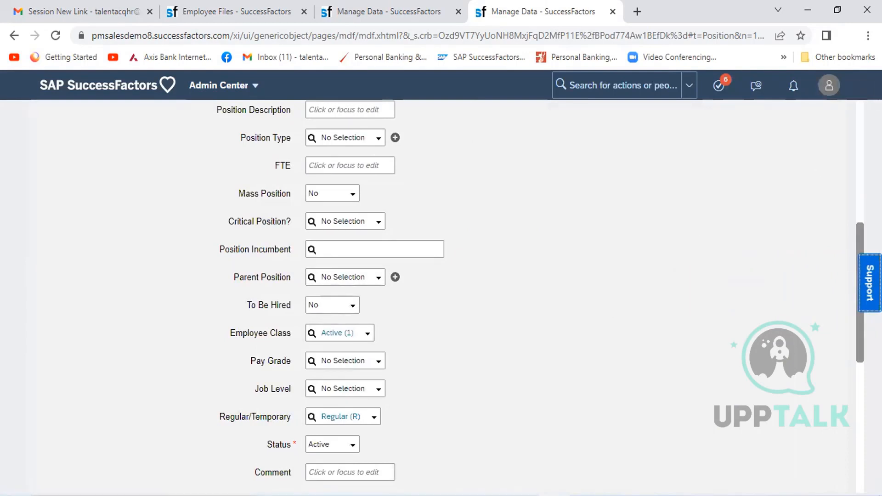
{"action": "scroll", "coordinate": [858, 202], "scroll_direction": "up", "scroll_amount": 3}
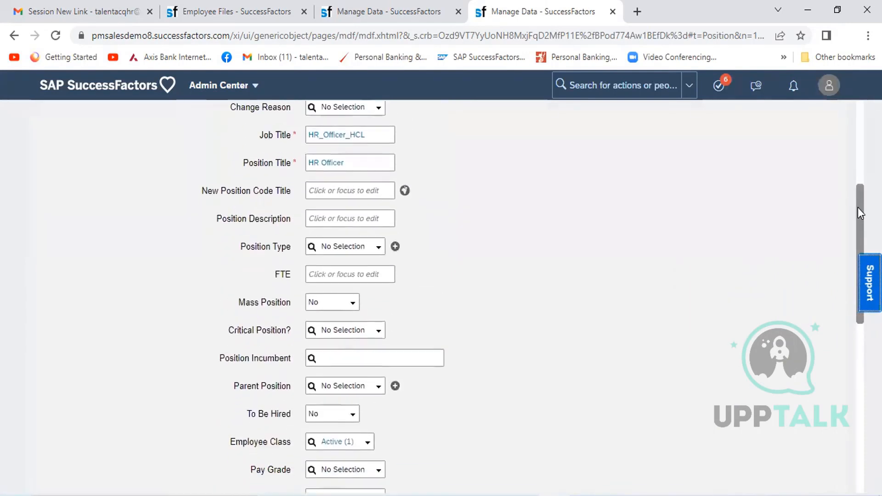
{"action": "scroll", "coordinate": [861, 213], "scroll_direction": "down", "scroll_amount": 1}
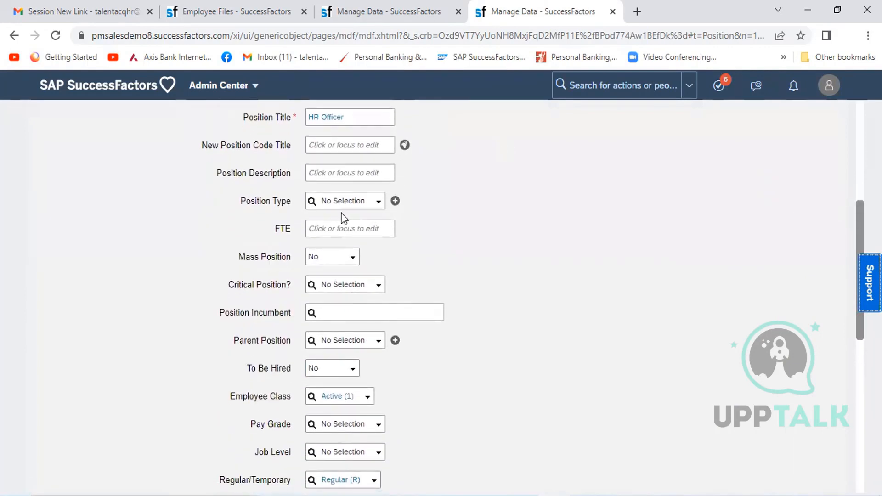
{"action": "left_click", "coordinate": [333, 225]}
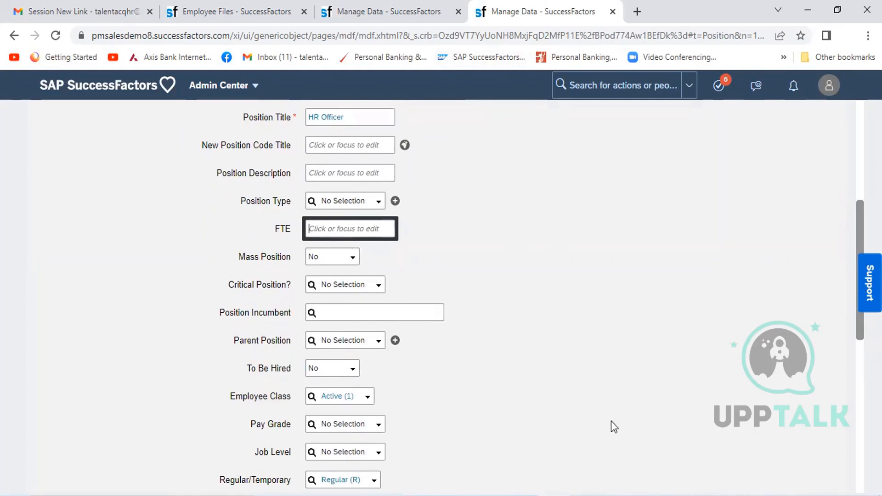
- Switch to the Excel workbook and enter the note "FTE- Full Time Employment" in cell C98, below the Add New Employee prerequisites
{"action": "key", "text": "alt+Tab"}
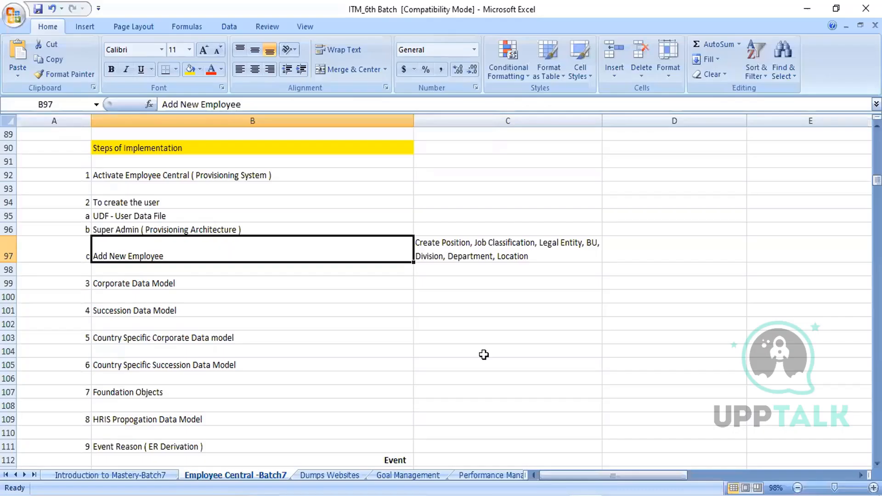
{"action": "left_click", "coordinate": [443, 266]}
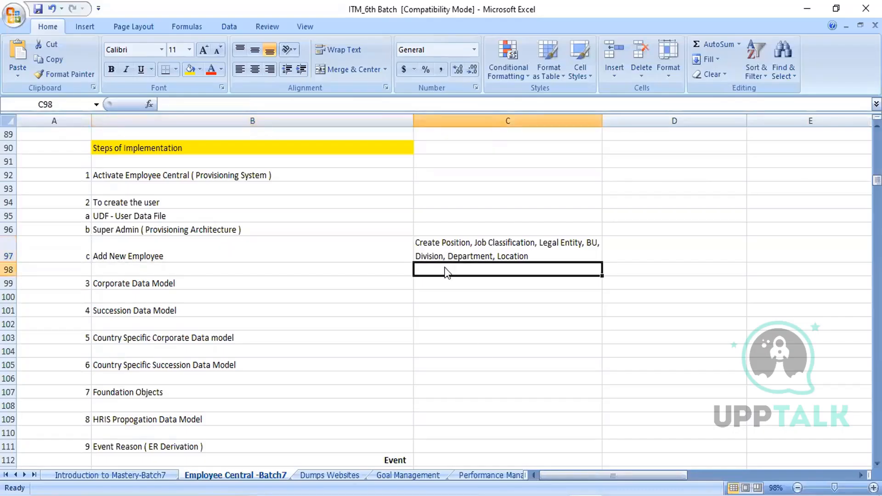
{"action": "type", "text": "FTE"}
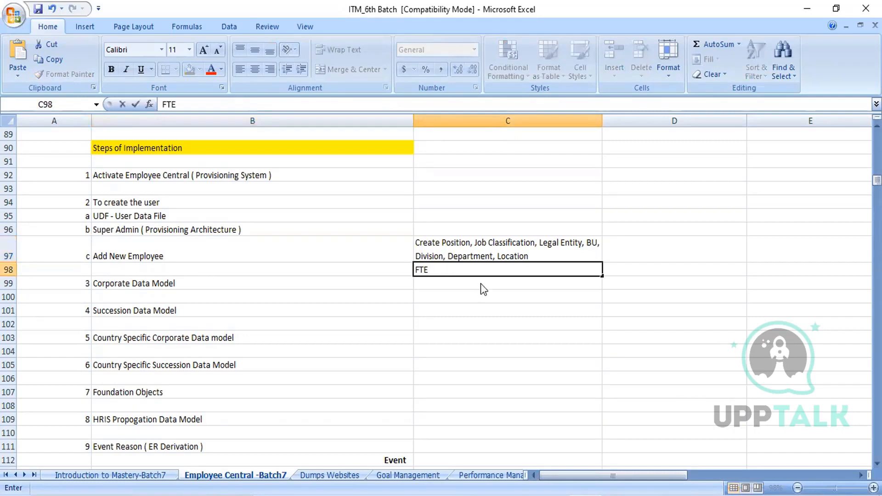
{"action": "type", "text": "="}
{"action": "key", "text": "BackSpace"}
{"action": "type", "text": "- Full Y"}
{"action": "key", "text": "BackSpace"}
{"action": "type", "text": "Time Em"}
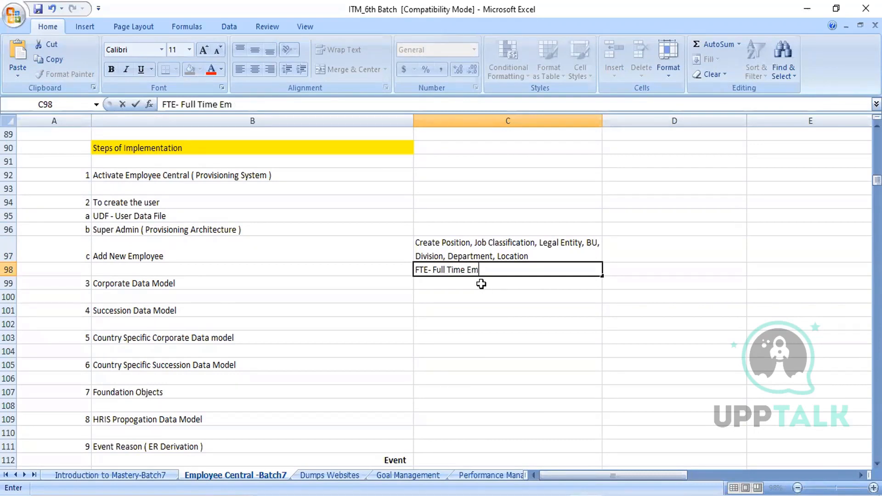
{"action": "type", "text": "ployment"}
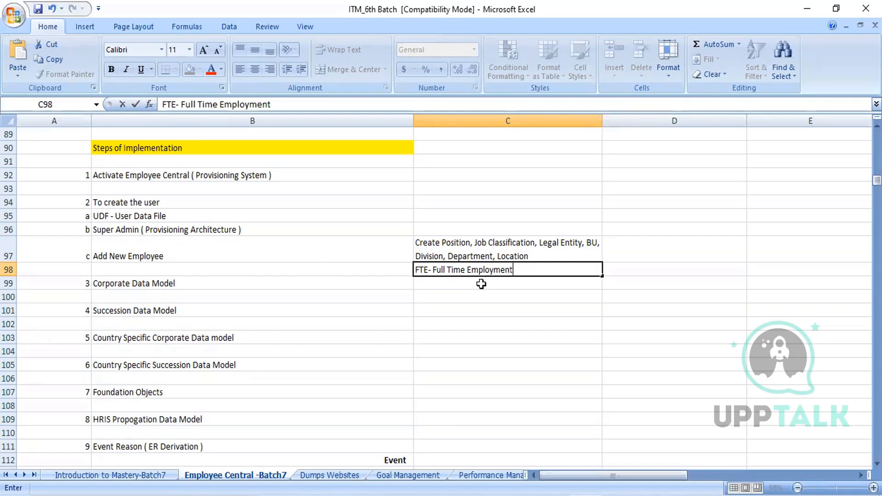
{"action": "left_click", "coordinate": [489, 323]}
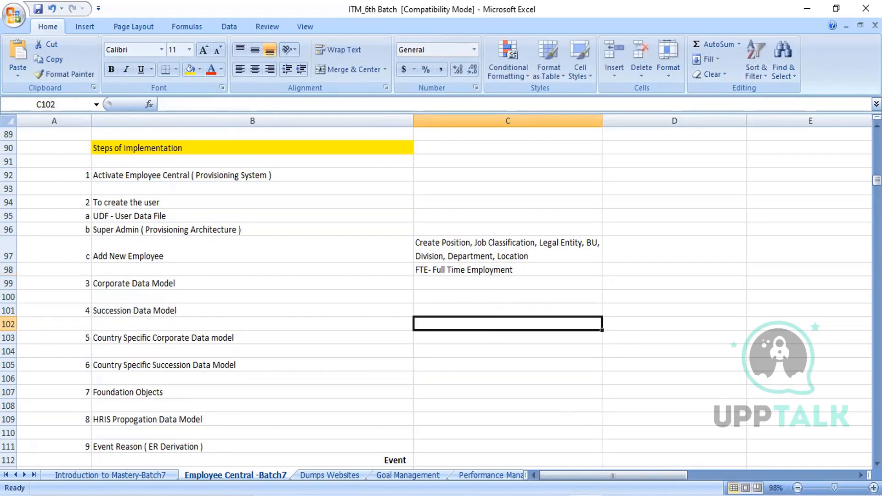
- Return to the SuccessFactors position form, set FTE to 1, and view the Critical Position options without choosing one
{"action": "key", "text": "alt+Tab"}
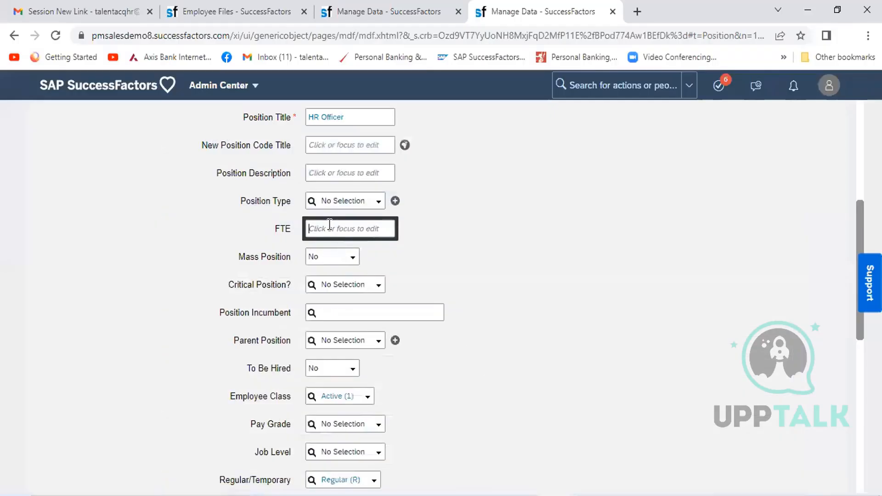
{"action": "type", "text": "1"}
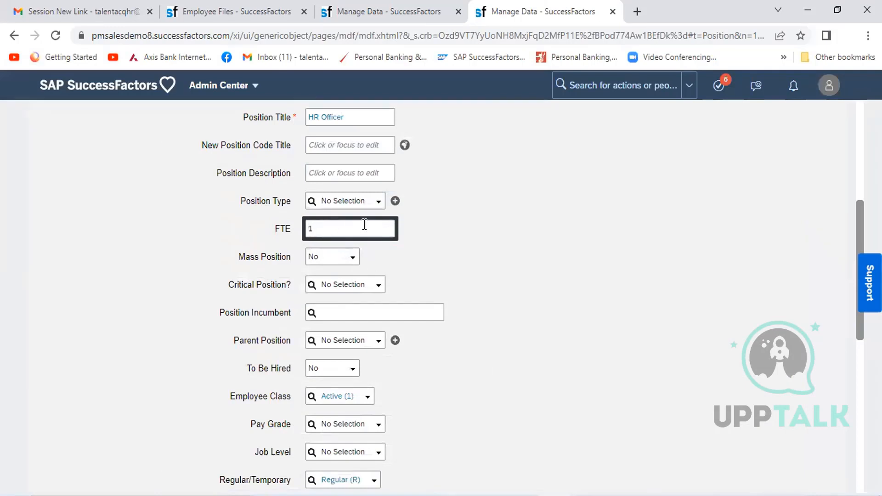
{"action": "left_click", "coordinate": [536, 275]}
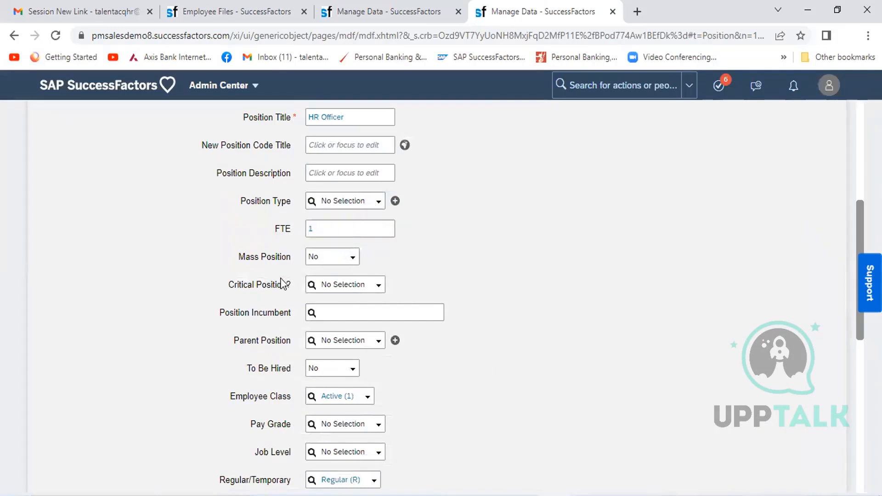
{"action": "left_click", "coordinate": [377, 290]}
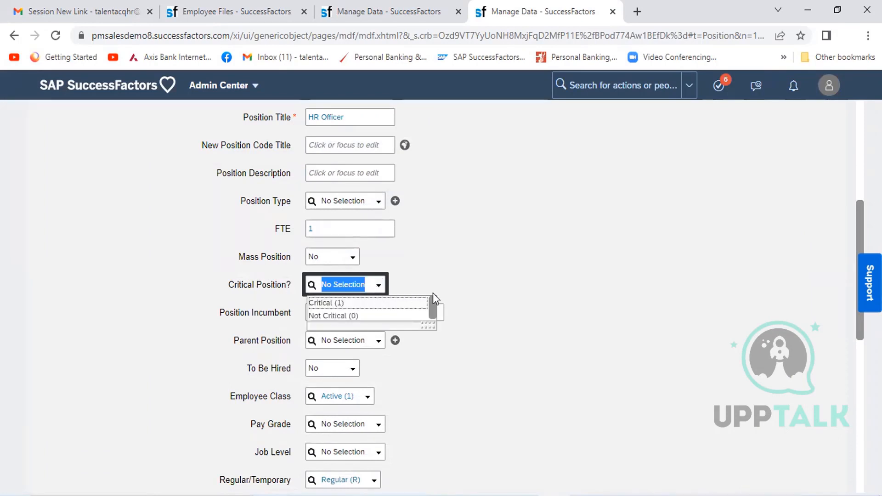
{"action": "left_click", "coordinate": [445, 276]}
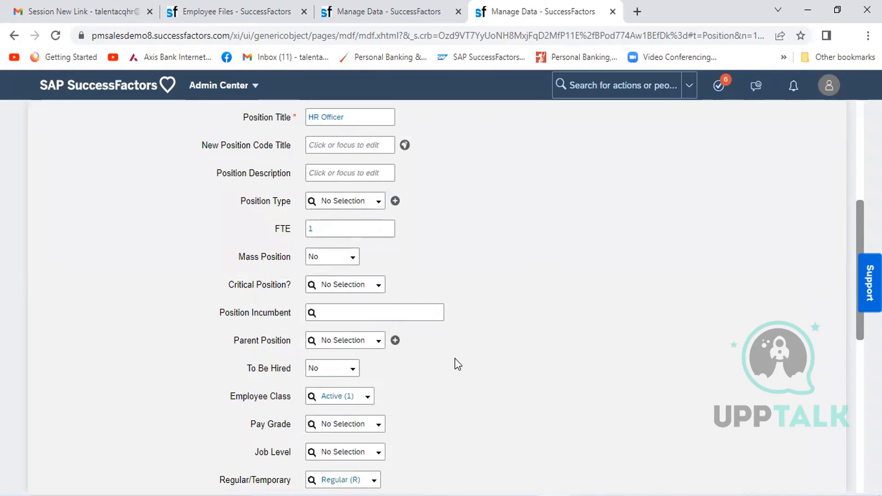
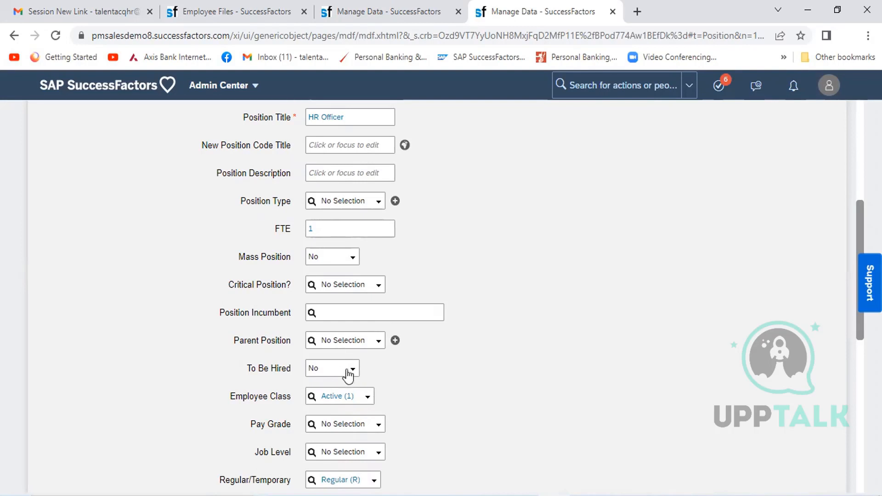
- Set To Be Hired to Yes for the new HR Officer position
{"action": "left_click", "coordinate": [349, 370]}
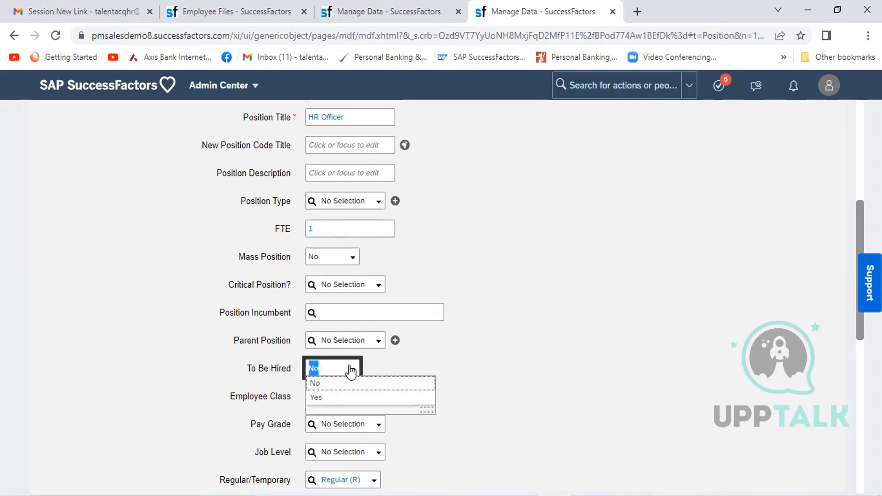
{"action": "left_click", "coordinate": [341, 397]}
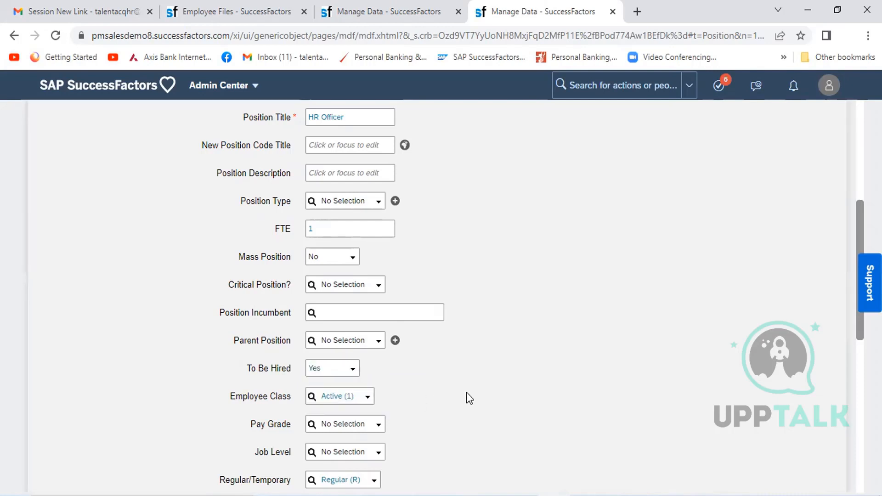
- Set the position's Company in the Organization section to HCL Infra Ltd (HCL_Infra_India)
{"action": "scroll", "coordinate": [467, 393], "scroll_direction": "down", "scroll_amount": 3}
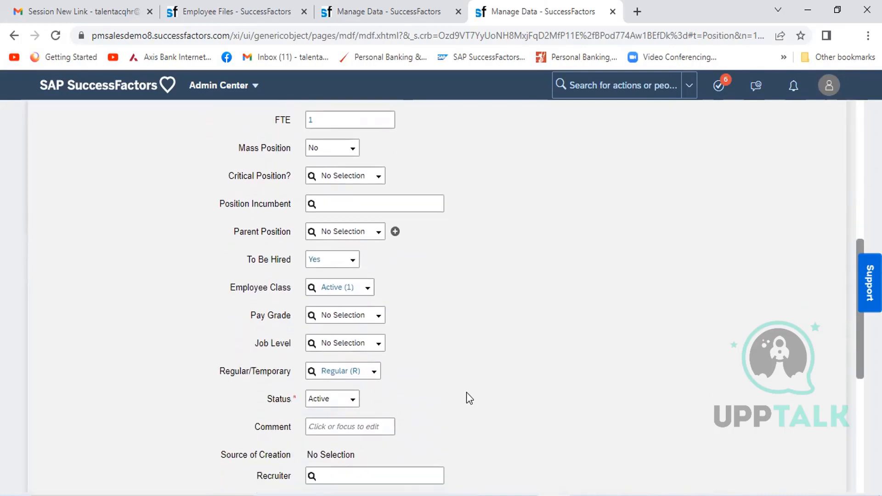
{"action": "scroll", "coordinate": [467, 395], "scroll_direction": "down", "scroll_amount": 1}
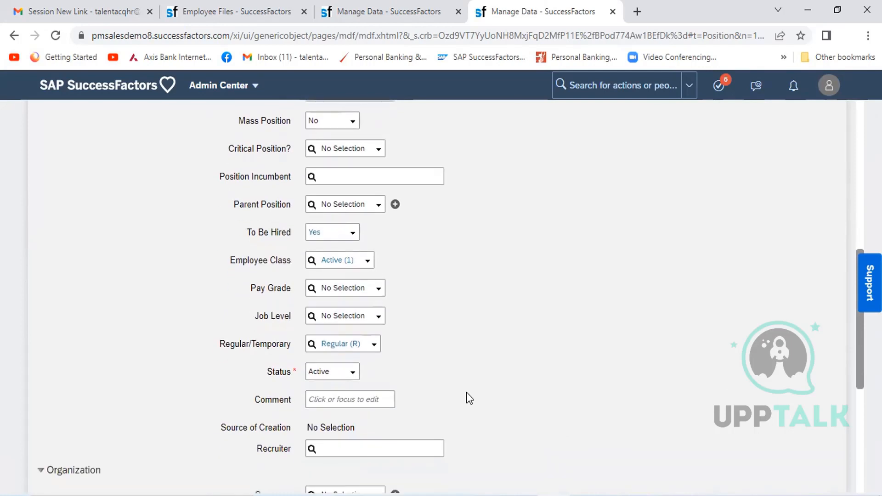
{"action": "scroll", "coordinate": [467, 393], "scroll_direction": "down", "scroll_amount": 4}
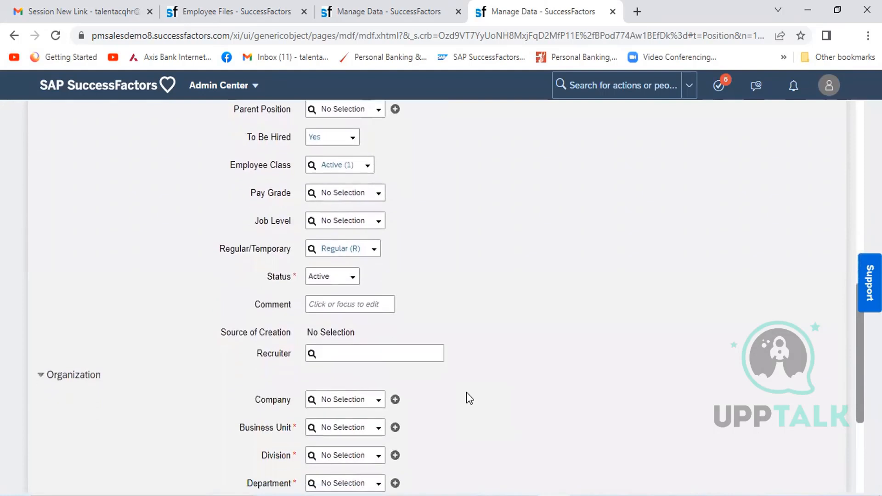
{"action": "scroll", "coordinate": [466, 393], "scroll_direction": "down", "scroll_amount": 4}
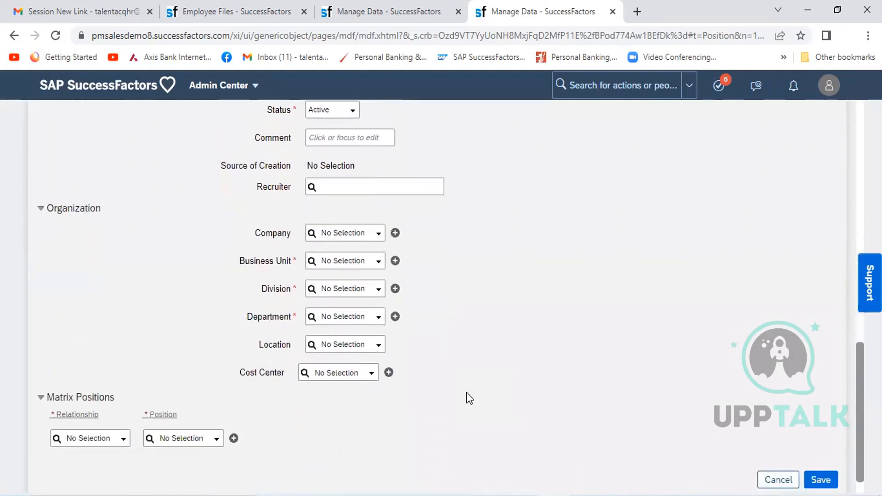
{"action": "left_click", "coordinate": [335, 222]}
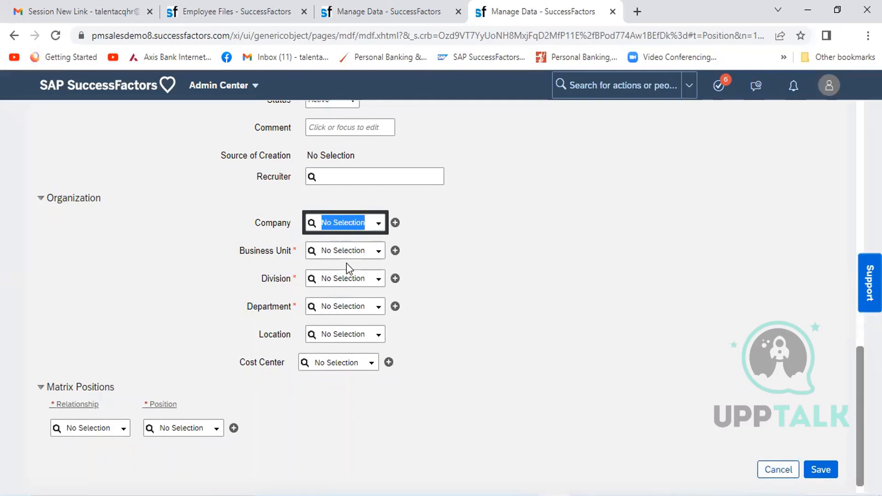
{"action": "type", "text": "HCL"}
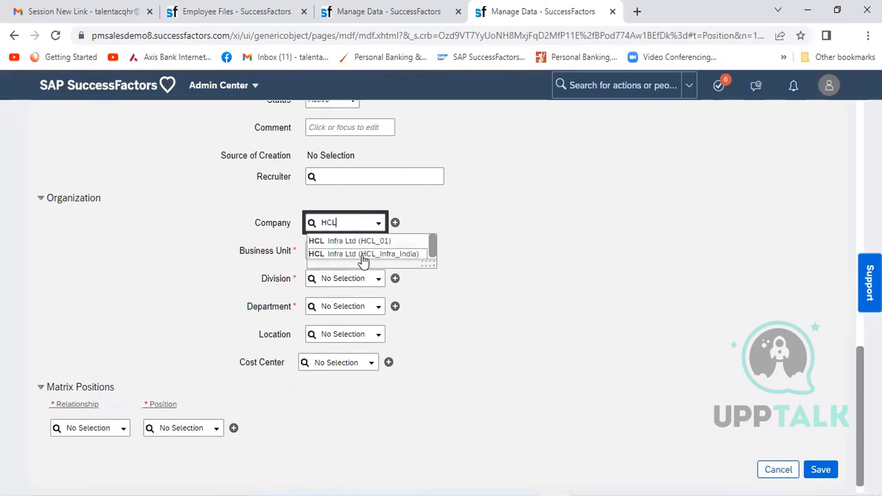
{"action": "left_click", "coordinate": [363, 255]}
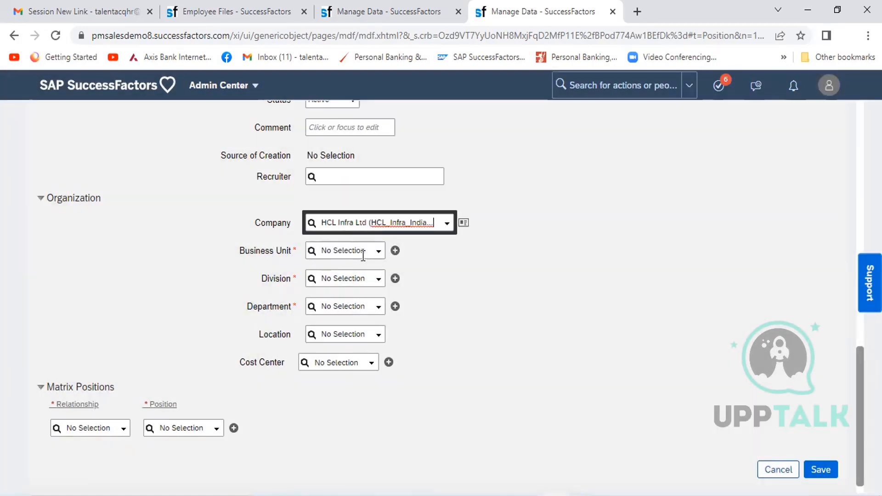
- Set the position's Business Unit to BU_East India_HCL and its Division to HCL Operation & Maintenance
{"action": "left_click", "coordinate": [358, 250]}
{"action": "type", "text": "HCL"}
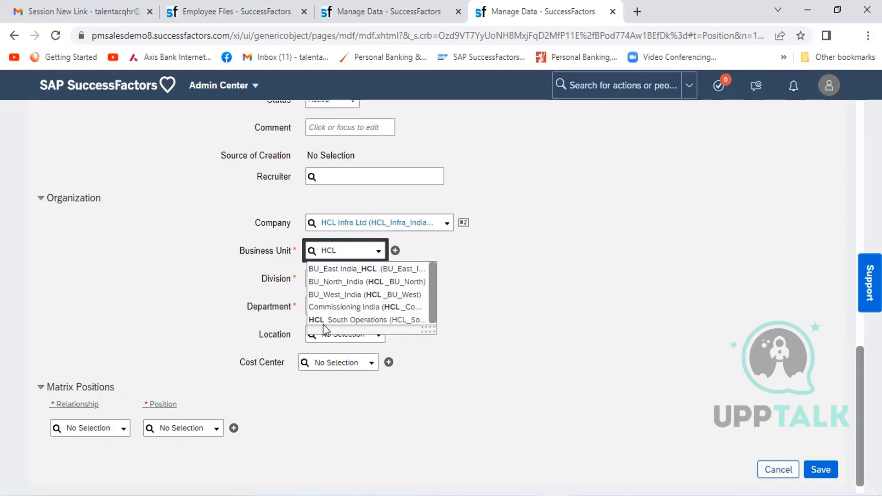
{"action": "left_click", "coordinate": [355, 270]}
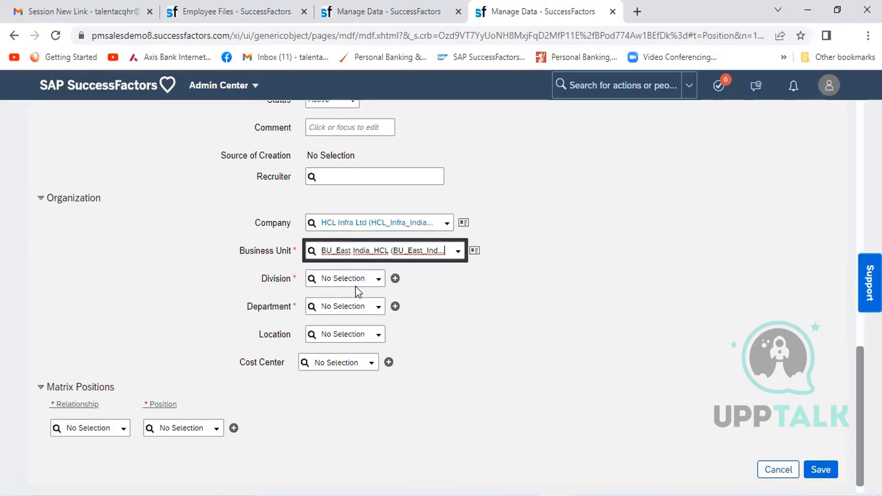
{"action": "left_click", "coordinate": [358, 280]}
{"action": "type", "text": "HCL"}
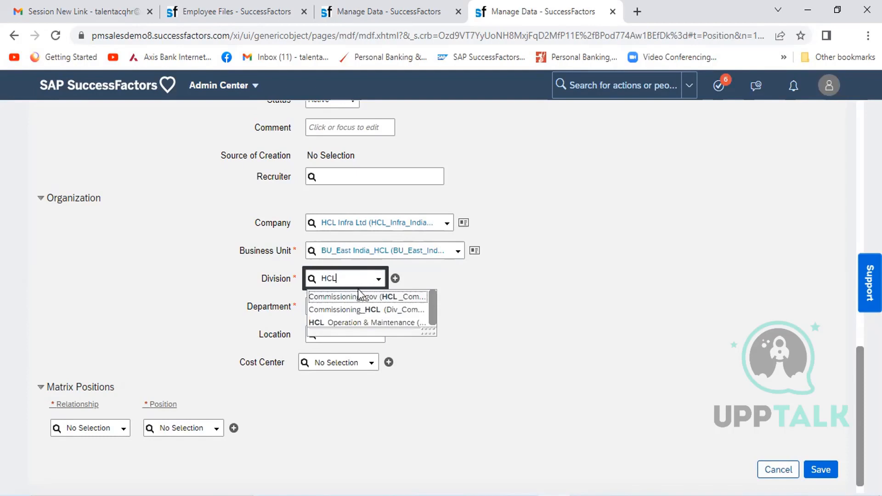
{"action": "left_click", "coordinate": [355, 323]}
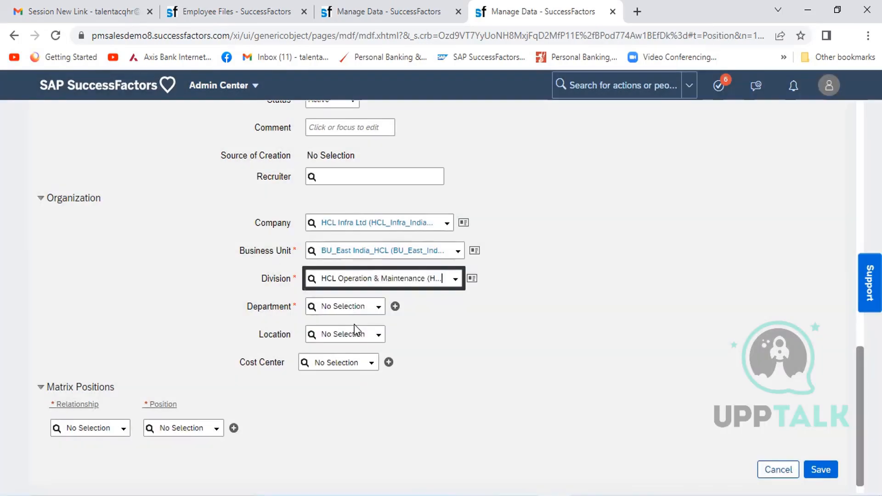
- Search the position's Department options for "HR", then clear the search and check the full department list
{"action": "left_click", "coordinate": [333, 312]}
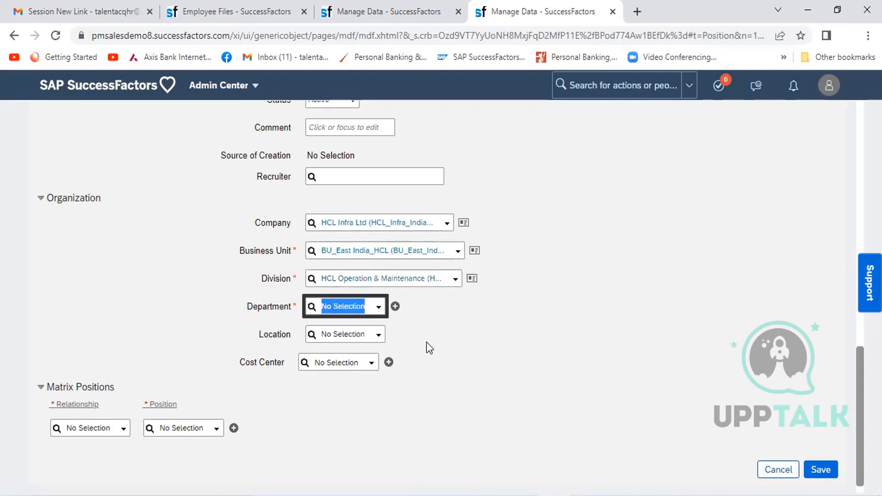
{"action": "type", "text": "HR"}
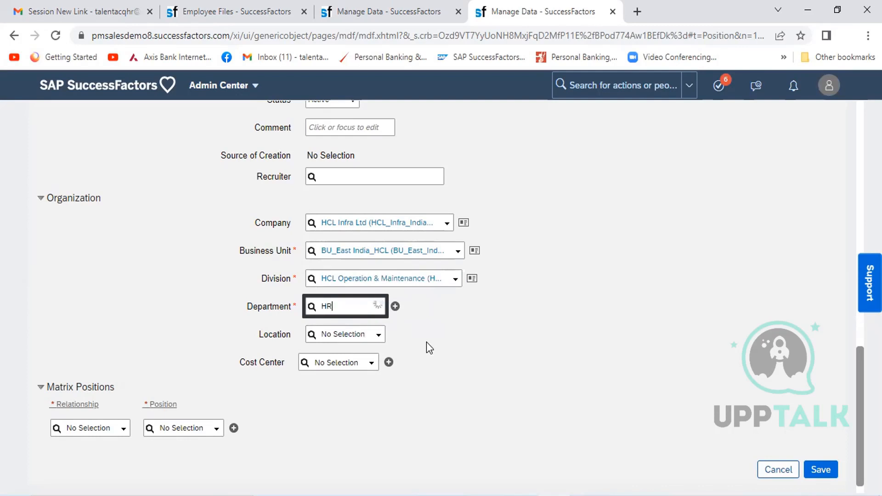
{"action": "key", "text": "BackSpace"}
{"action": "key", "text": "BackSpace"}
{"action": "left_click", "coordinate": [379, 308]}
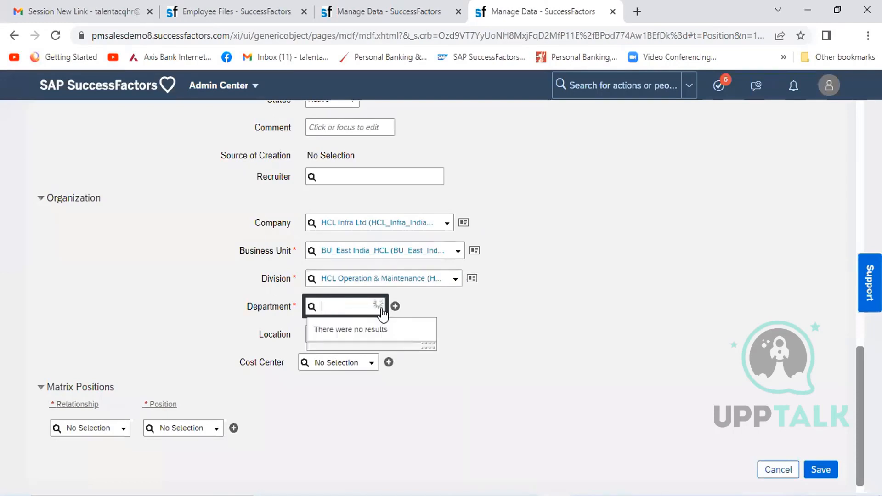
{"action": "left_click", "coordinate": [379, 308]}
{"action": "left_click", "coordinate": [481, 316]}
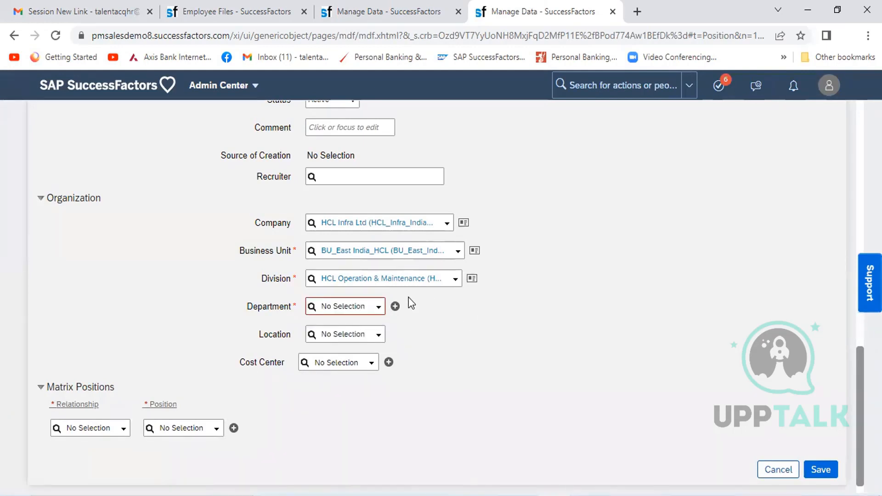
- Change the position's Division to Commissioning_HCL and check the available Department options again
{"action": "left_click", "coordinate": [409, 281]}
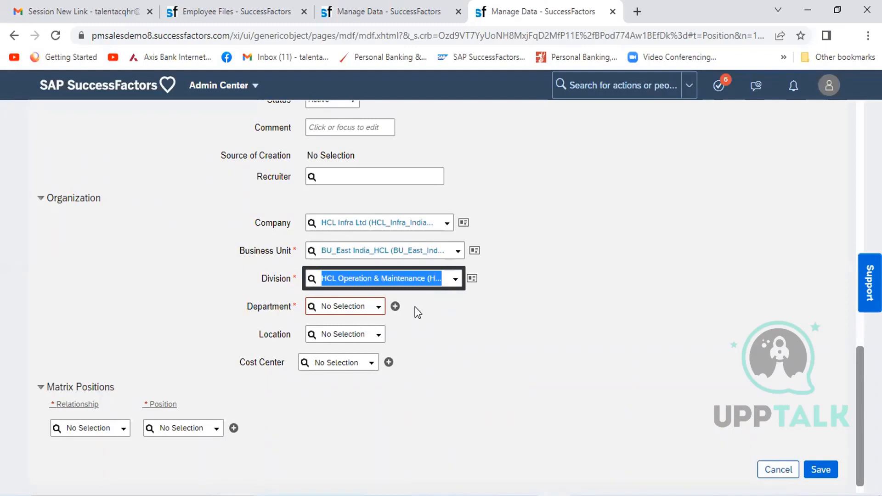
{"action": "type", "text": "HCL"}
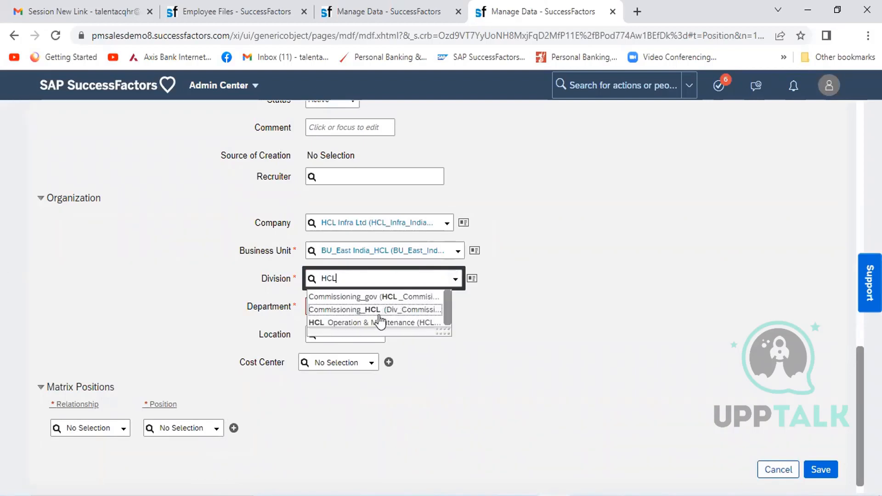
{"action": "left_click", "coordinate": [370, 312]}
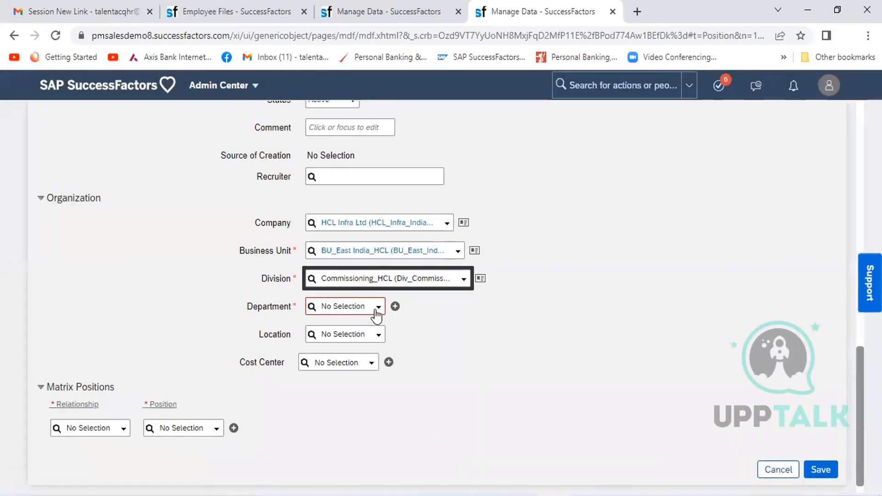
{"action": "left_click", "coordinate": [377, 309]}
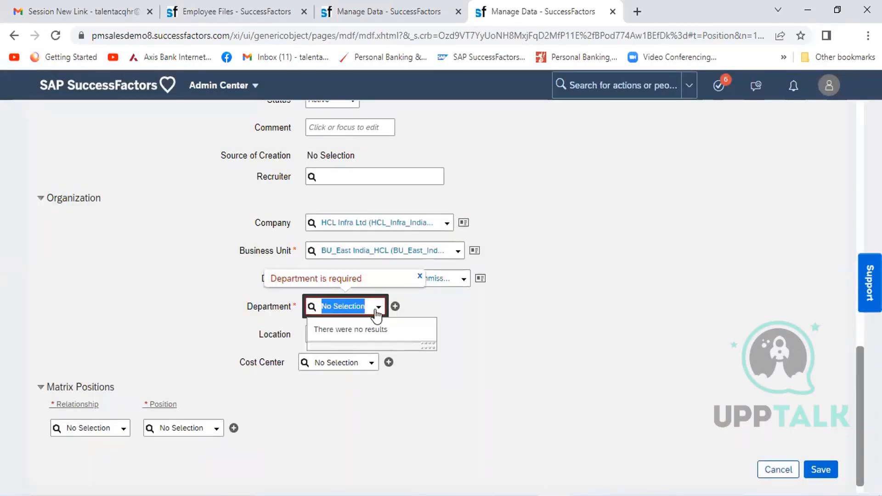
{"action": "left_click", "coordinate": [525, 316]}
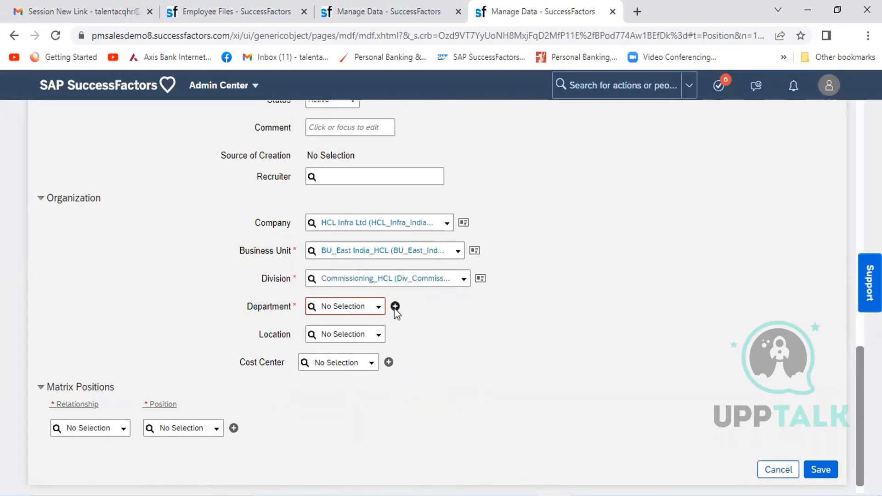
- Change the position's Company to HCL Infra Ltd (HCL_01) and its Business Unit to HCL South Operations
{"action": "left_click", "coordinate": [397, 218]}
{"action": "type", "text": "HCL"}
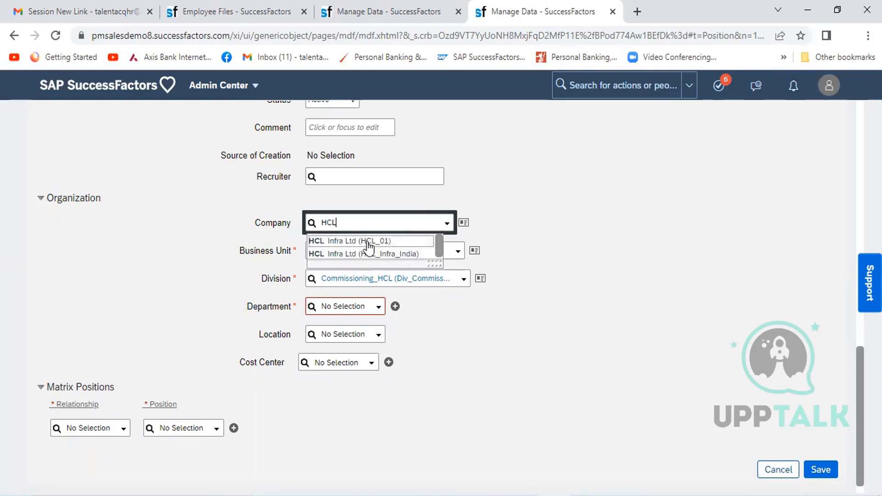
{"action": "left_click", "coordinate": [368, 241]}
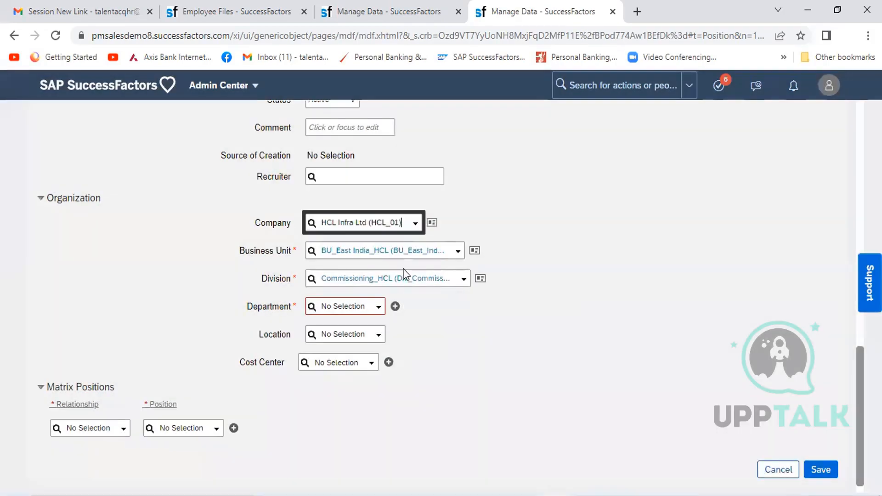
{"action": "left_click", "coordinate": [425, 251]}
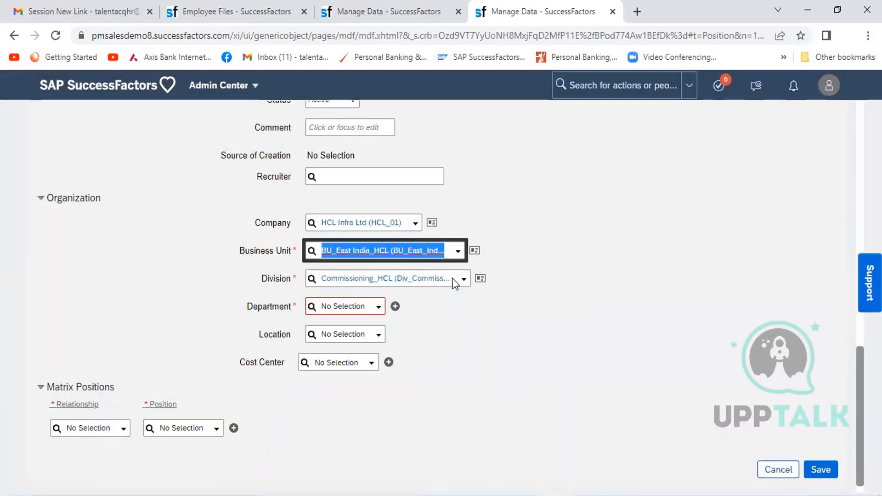
{"action": "type", "text": "HCL"}
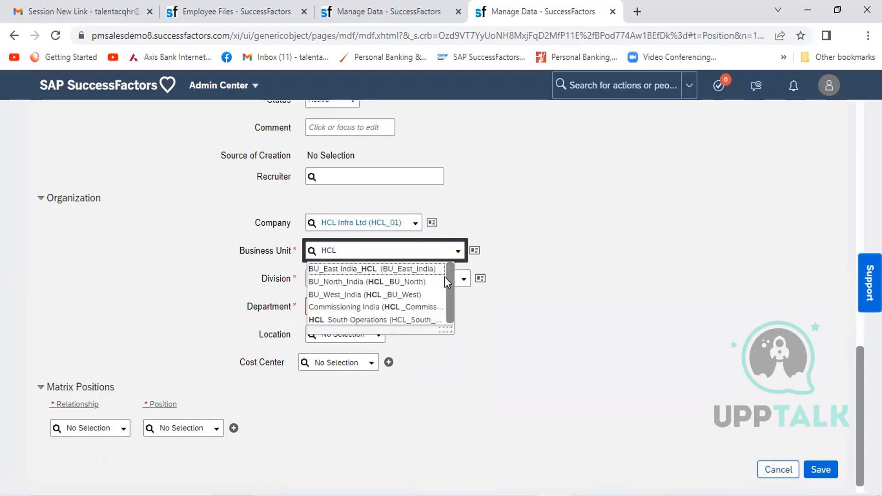
{"action": "left_click", "coordinate": [395, 320]}
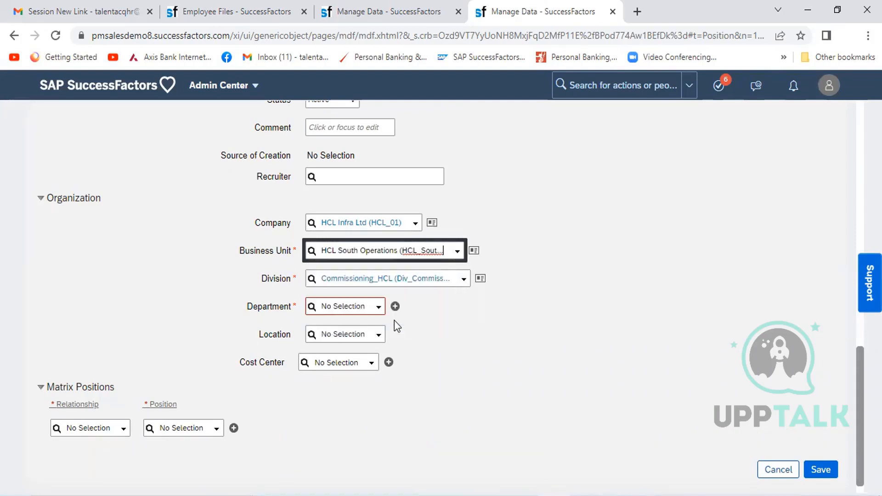
{"action": "left_click", "coordinate": [414, 279]}
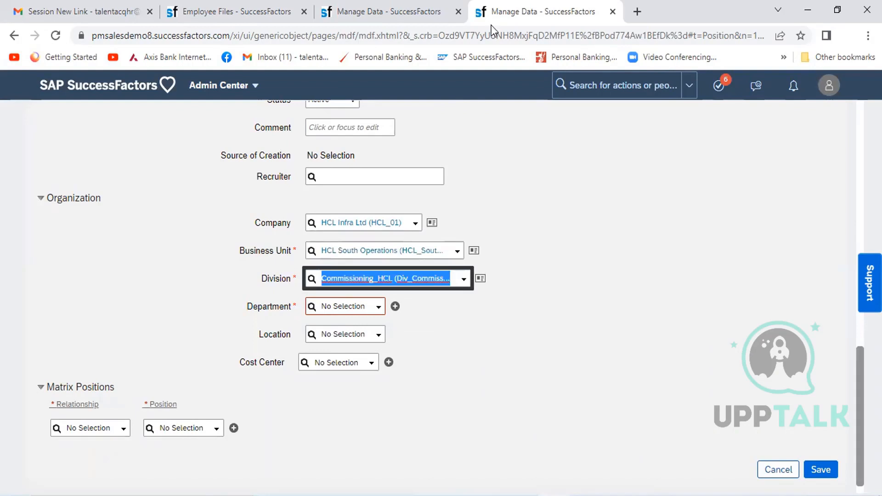
- Duplicate the Manage Data browser tab and look up the Business Unit record HCL South Operations (HCL_South_OPs) in the copy
{"action": "right_click", "coordinate": [528, 7]}
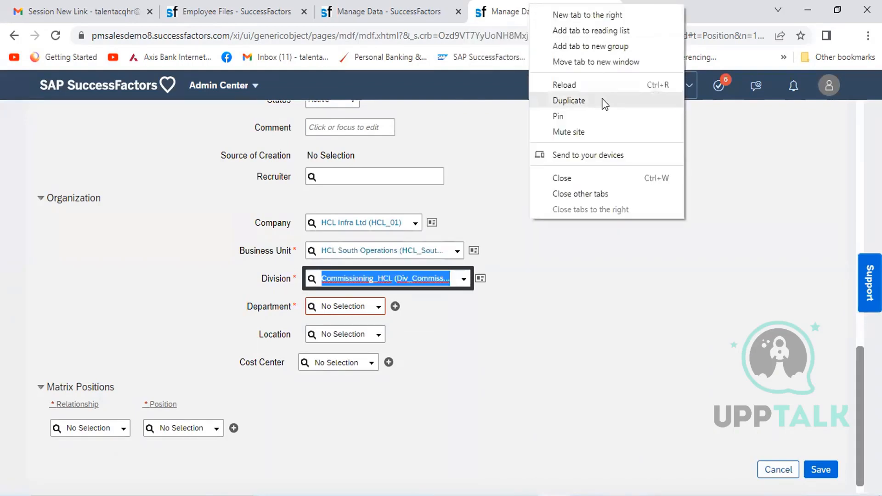
{"action": "key", "text": "Escape"}
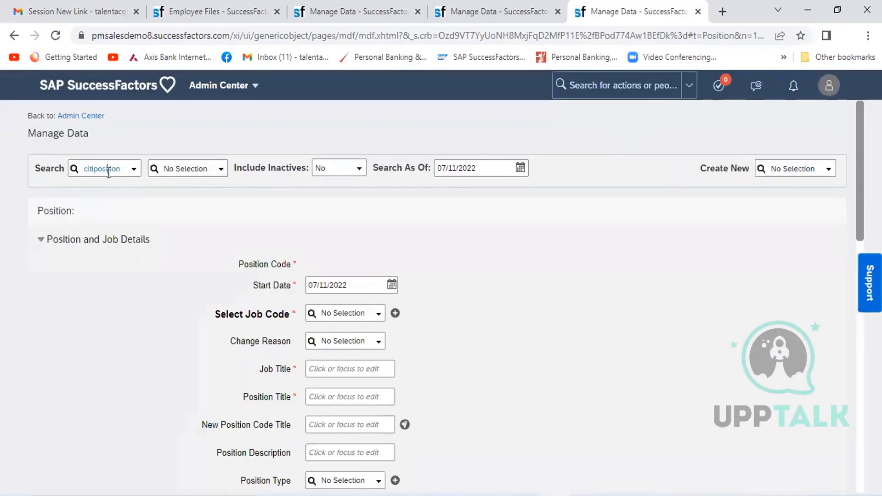
{"action": "left_click", "coordinate": [109, 170]}
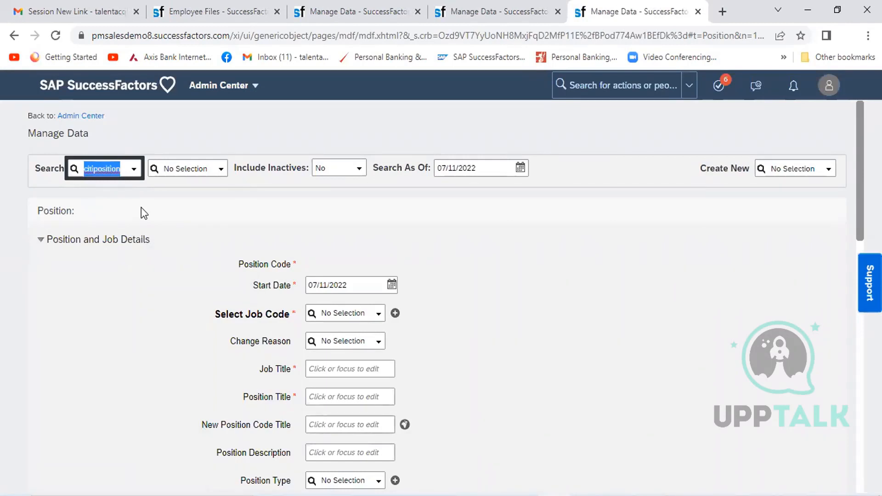
{"action": "type", "text": "busines"}
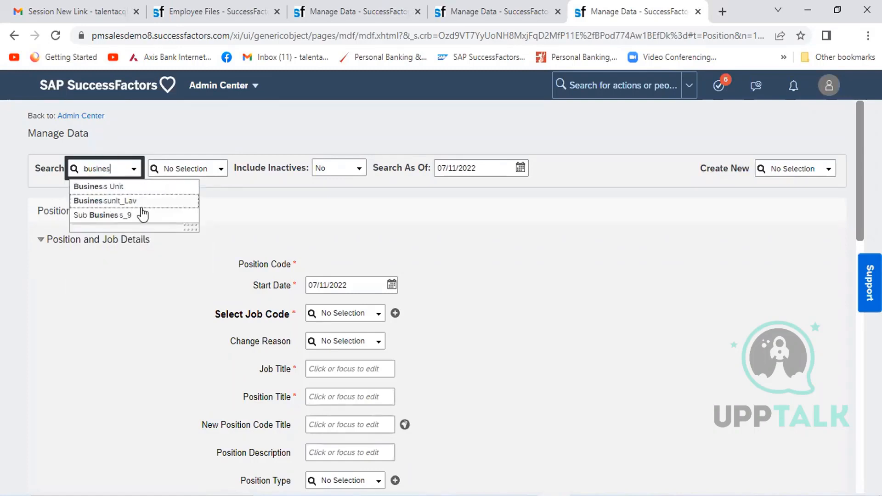
{"action": "type", "text": "s"}
{"action": "left_click", "coordinate": [122, 187]}
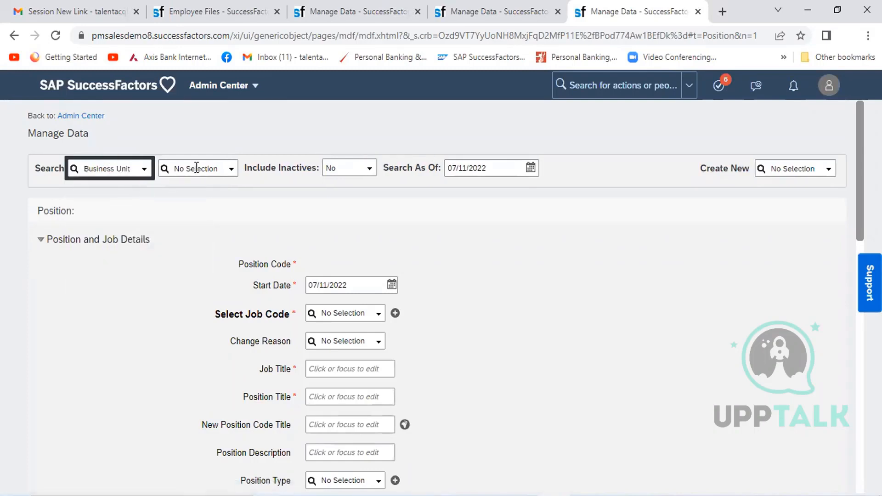
{"action": "key", "text": "Tab"}
{"action": "type", "text": "HCL"}
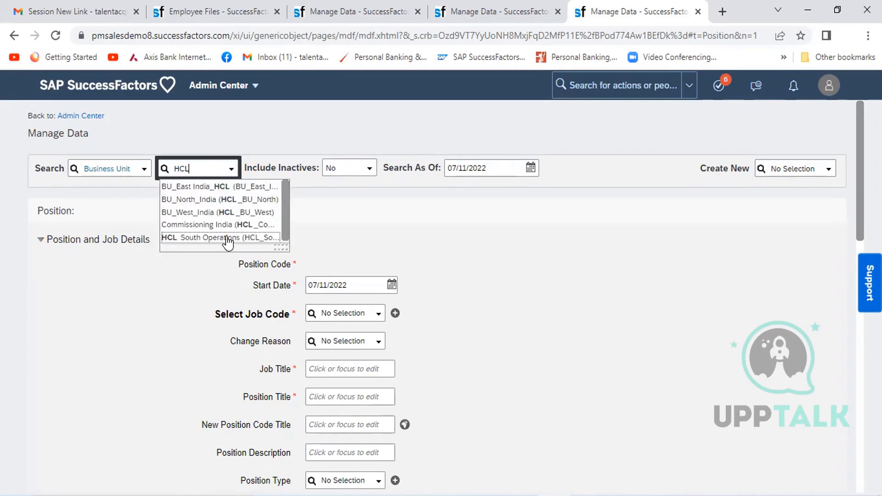
{"action": "left_click", "coordinate": [224, 238]}
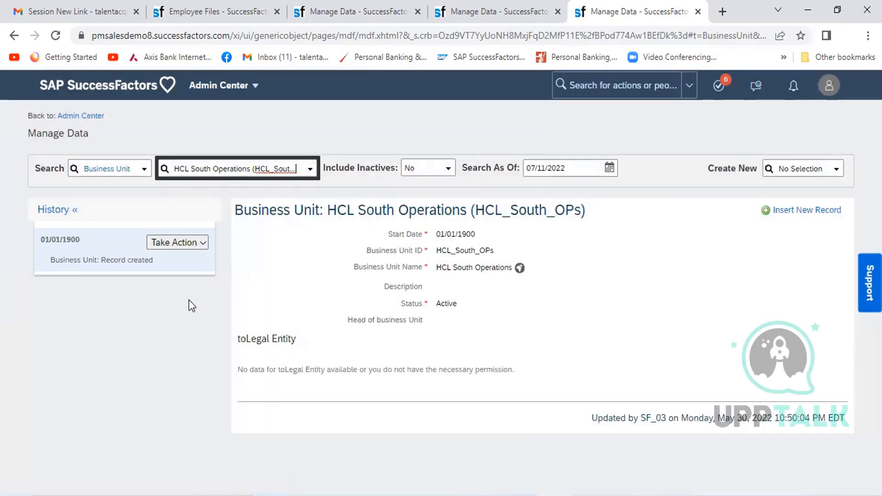
- Correct the HCL South Operations business unit record by adding legal entity HCL Infra Ltd (HCL_01), and save it
{"action": "left_click", "coordinate": [202, 244]}
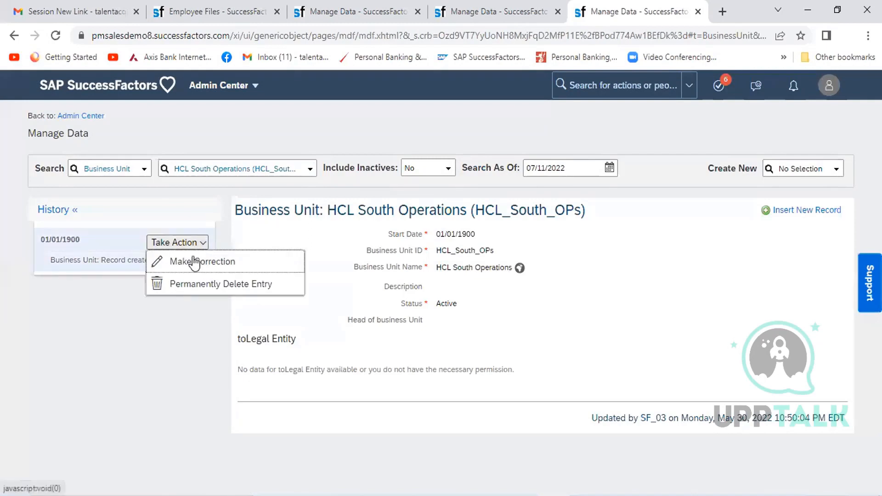
{"action": "left_click", "coordinate": [192, 255]}
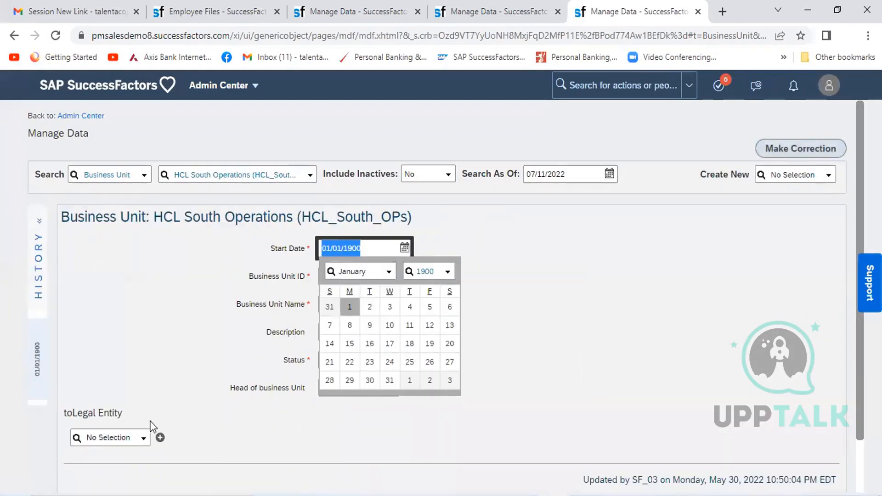
{"action": "left_click", "coordinate": [110, 434]}
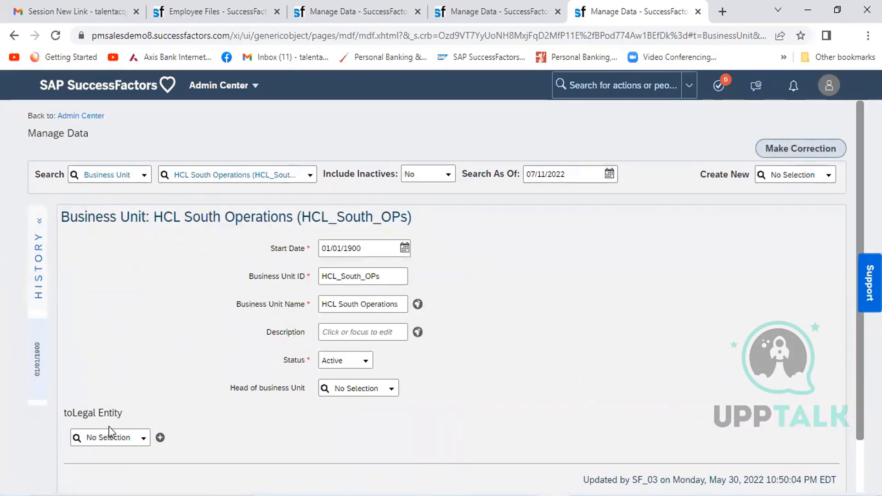
{"action": "type", "text": "HCL"}
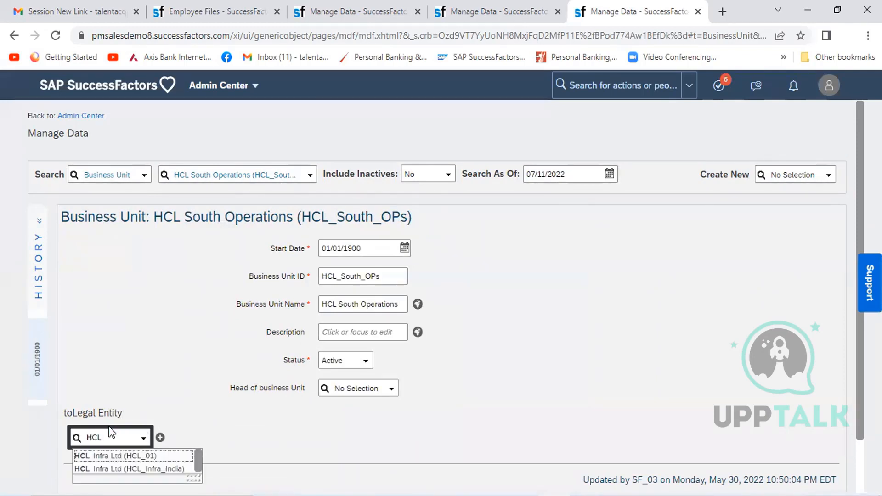
{"action": "left_click", "coordinate": [115, 455]}
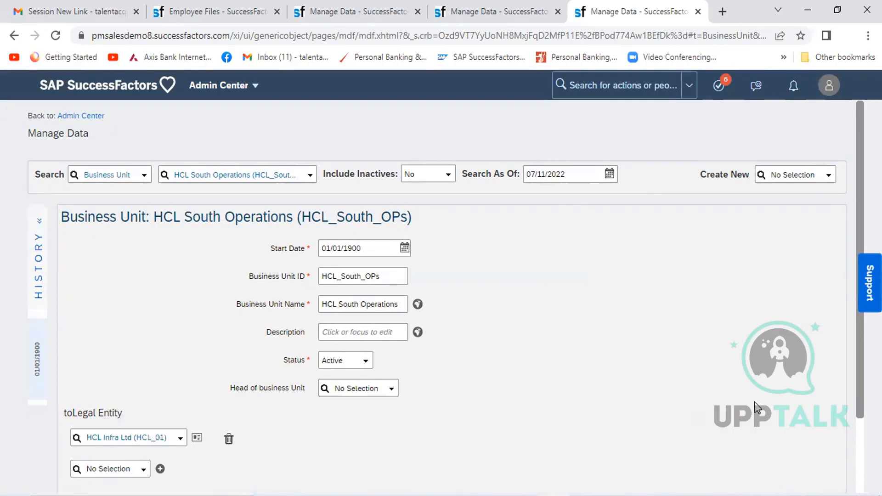
{"action": "scroll", "coordinate": [441, 299], "scroll_direction": "down", "scroll_amount": 2}
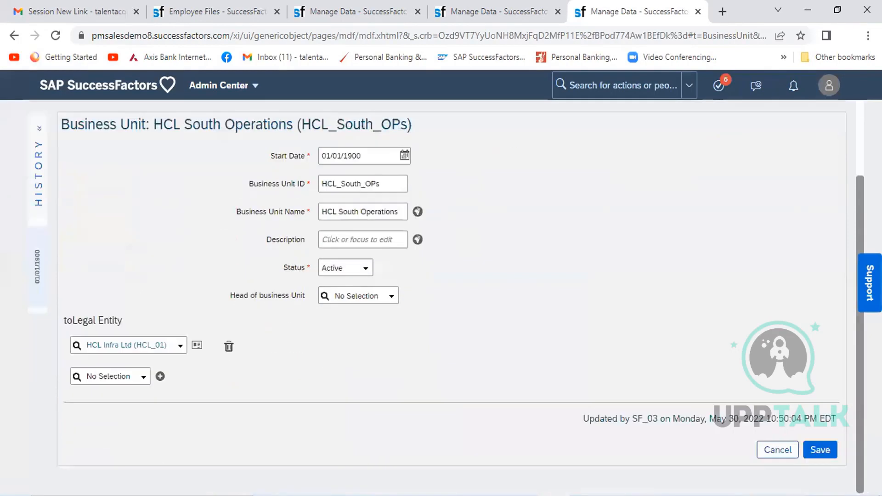
{"action": "left_click", "coordinate": [820, 450]}
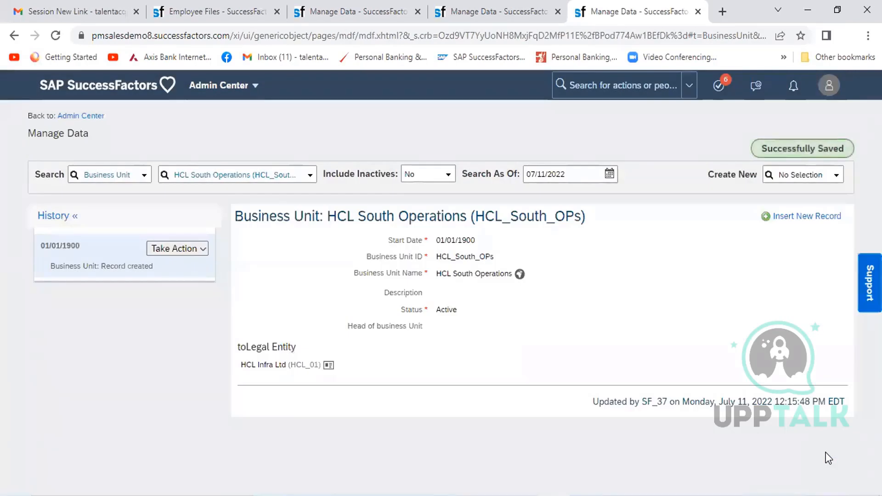
- Check the division chosen in the position form, and open the Division record Commissioning_HCL (Div_Commissioning_HCL) in the duplicate Manage Data page
{"action": "left_click", "coordinate": [114, 172]}
{"action": "type", "text": "divi"}
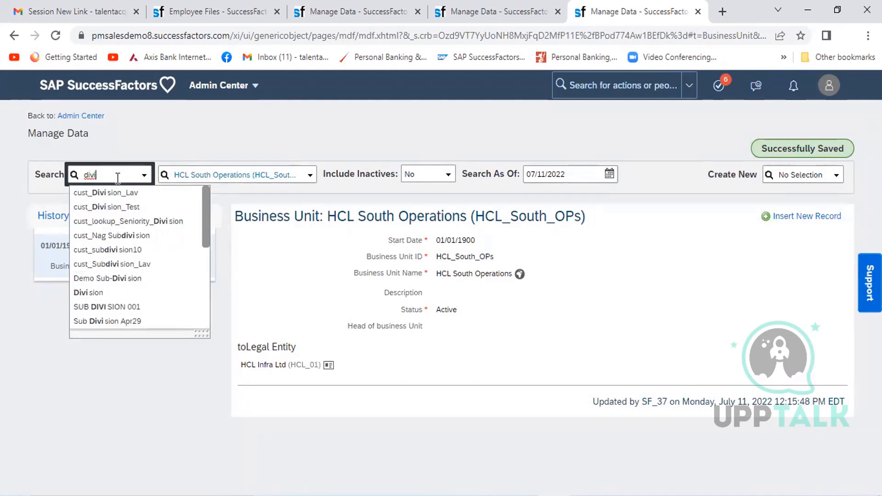
{"action": "left_click", "coordinate": [88, 294]}
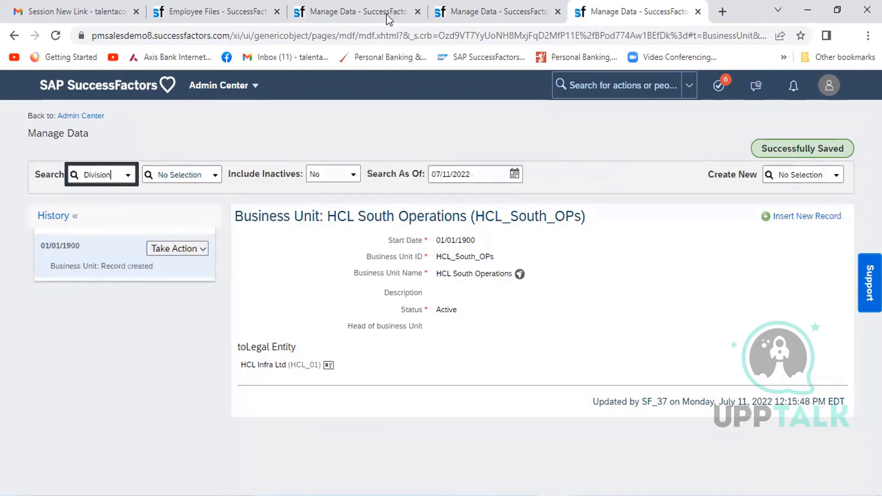
{"action": "left_click", "coordinate": [472, 11]}
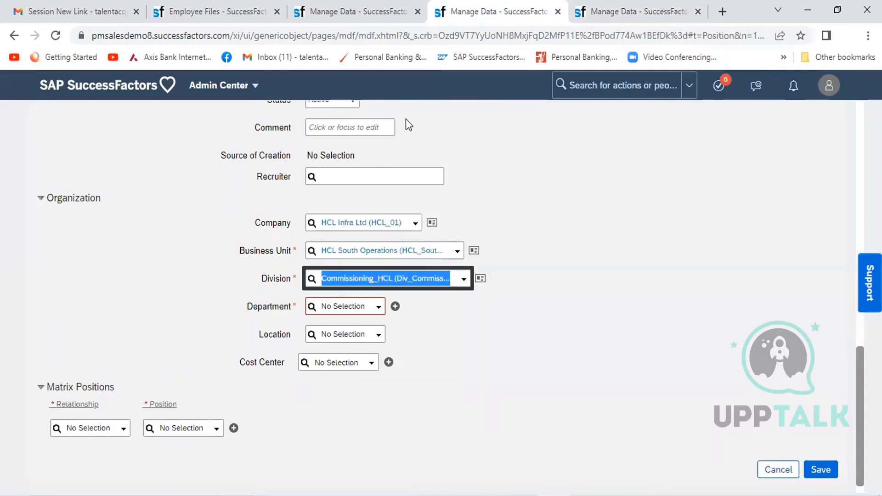
{"action": "left_click", "coordinate": [603, 12]}
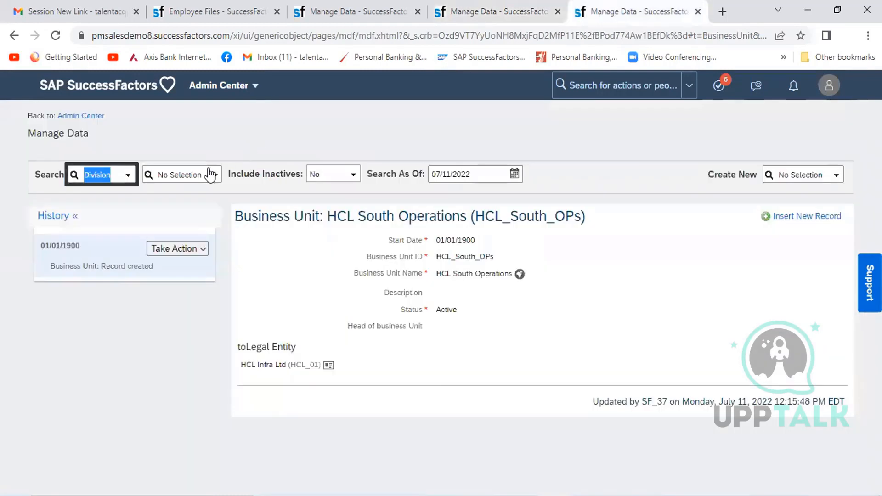
{"action": "left_click", "coordinate": [190, 176]}
{"action": "type", "text": "HCL"}
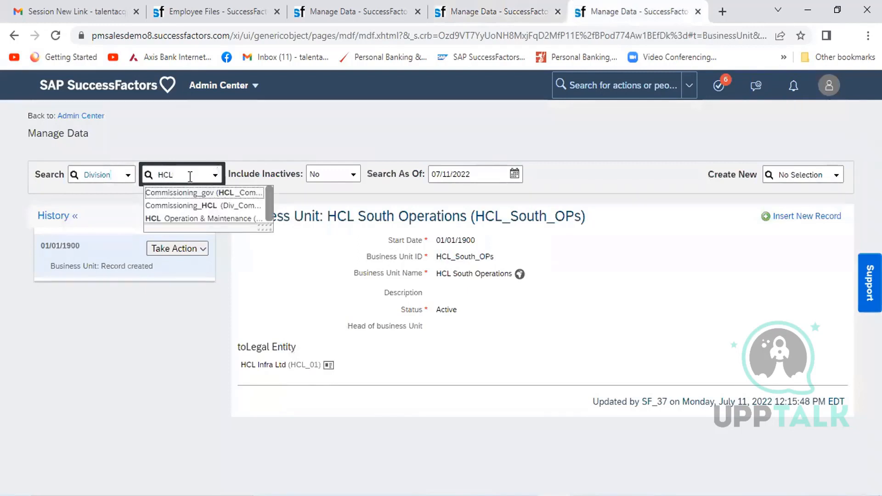
{"action": "left_click", "coordinate": [207, 206]}
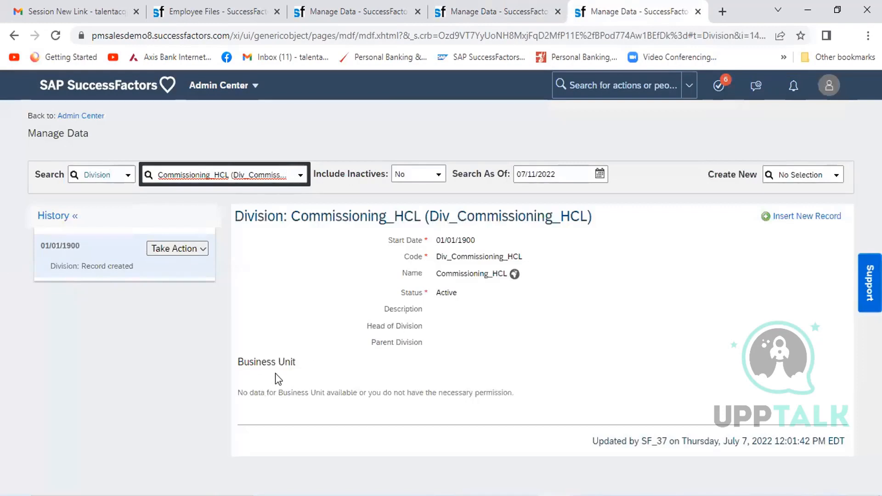
- Correct the Commissioning_HCL division record by adding business unit HCL South Operations, and save it
{"action": "left_click", "coordinate": [202, 247]}
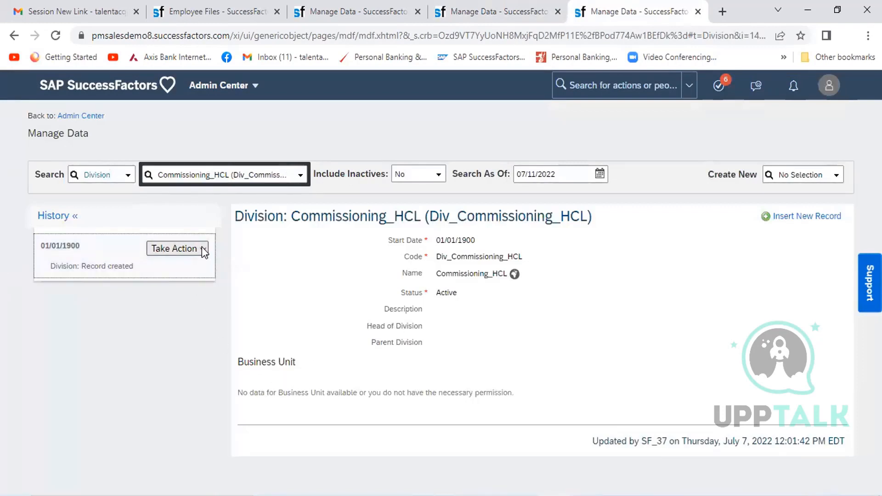
{"action": "left_click", "coordinate": [202, 248]}
{"action": "left_click", "coordinate": [184, 266]}
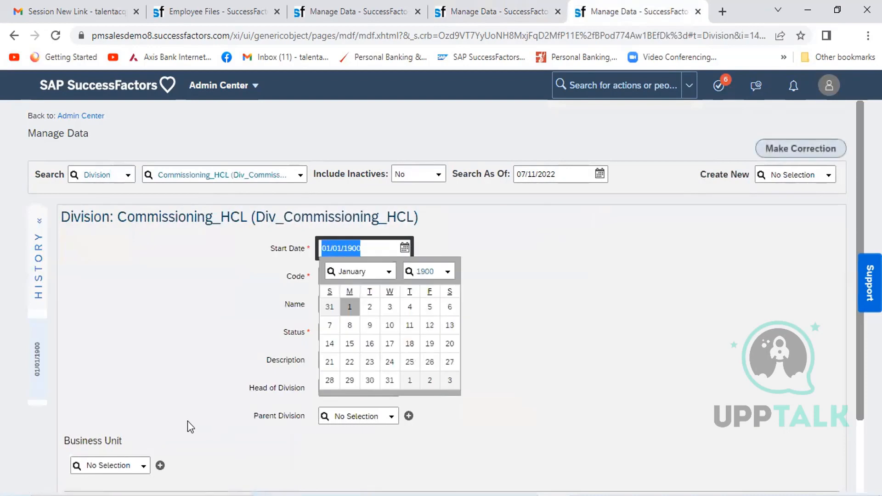
{"action": "left_click", "coordinate": [528, 416]}
{"action": "left_click", "coordinate": [127, 464]}
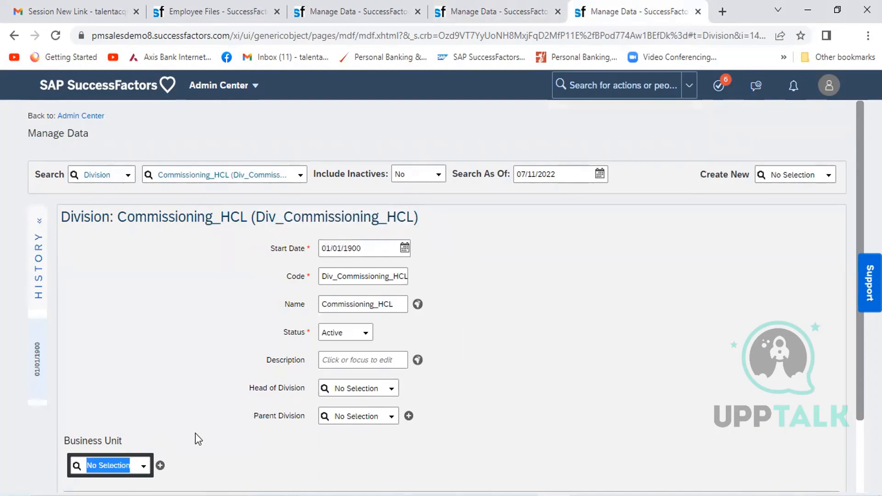
{"action": "type", "text": "HCL"}
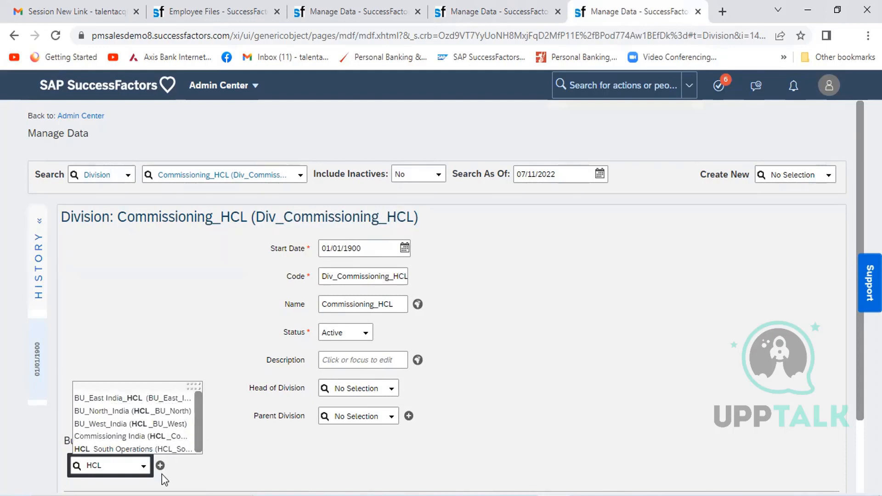
{"action": "left_click", "coordinate": [154, 448]}
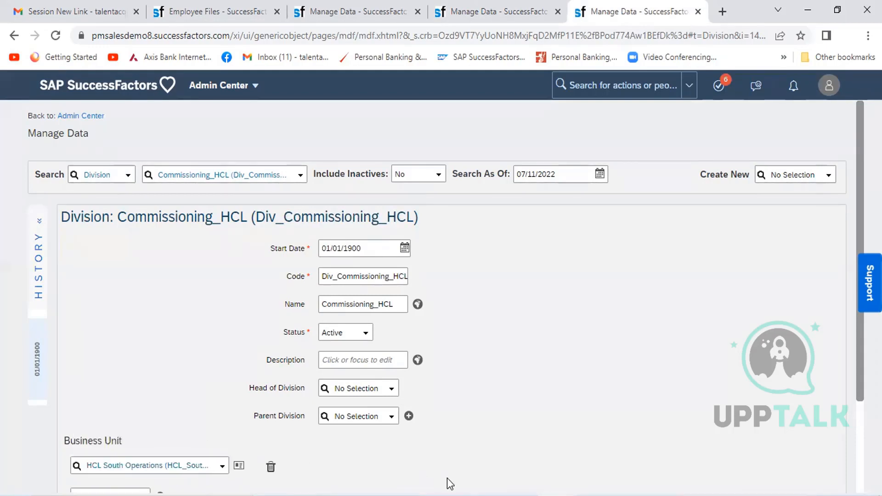
{"action": "scroll", "coordinate": [856, 439], "scroll_direction": "down", "scroll_amount": 3}
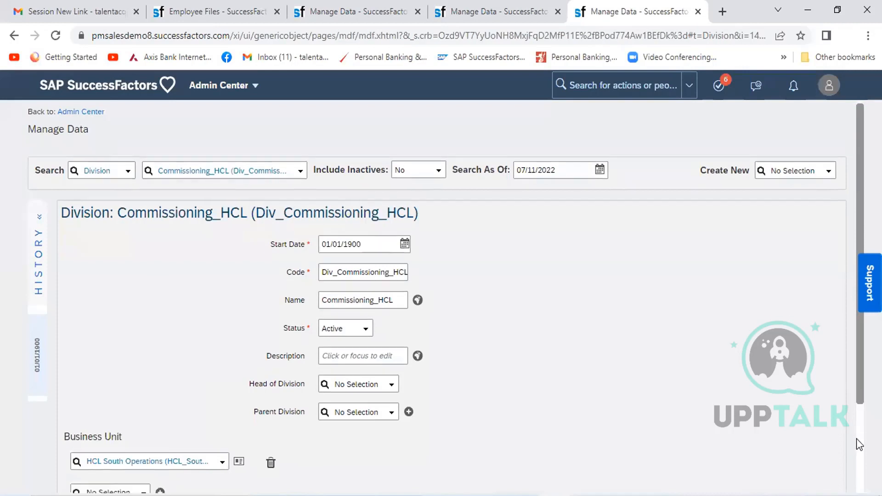
{"action": "left_click", "coordinate": [820, 449]}
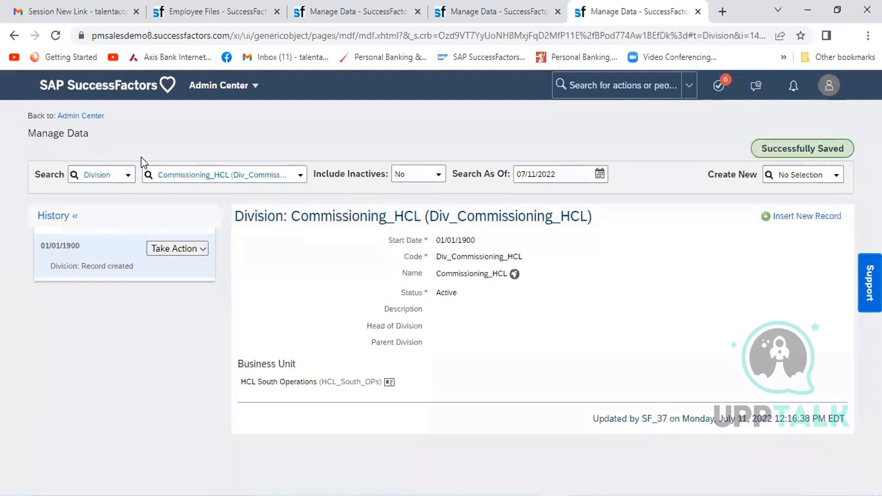
- Look up the Department record Dept_HR (Dept_HR_HCL) in Manage Data
{"action": "left_click", "coordinate": [107, 174]}
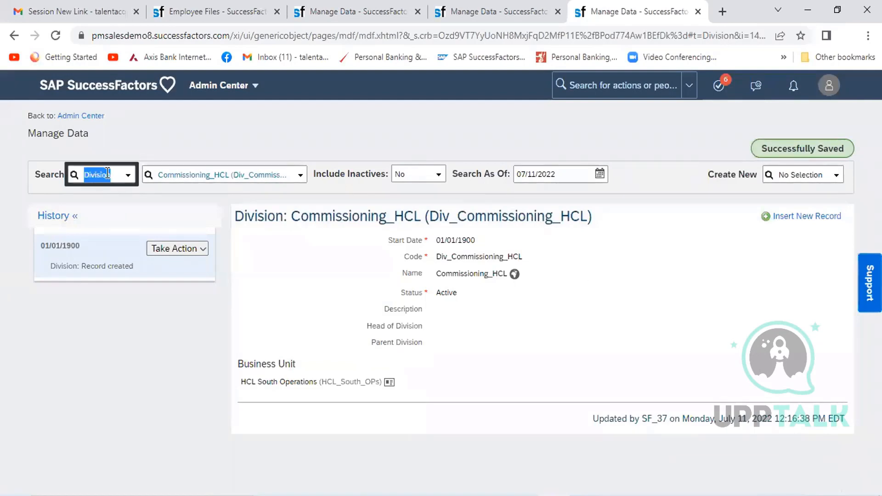
{"action": "type", "text": "depart"}
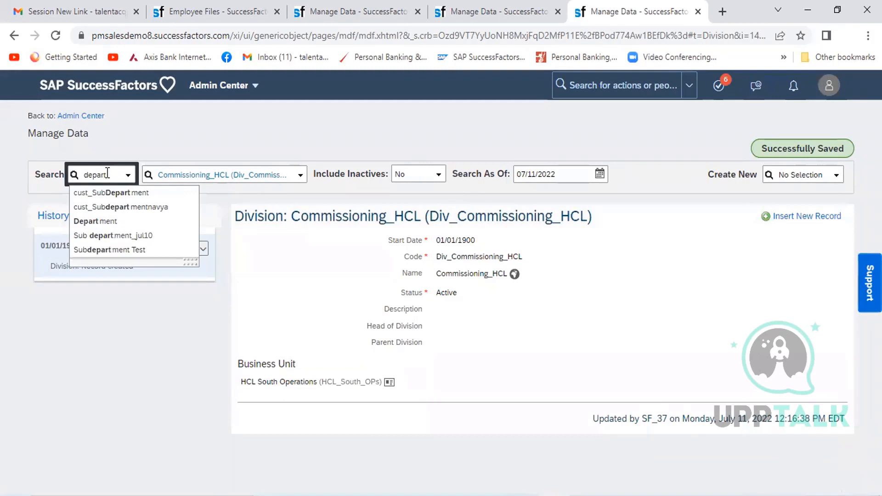
{"action": "left_click", "coordinate": [190, 221]}
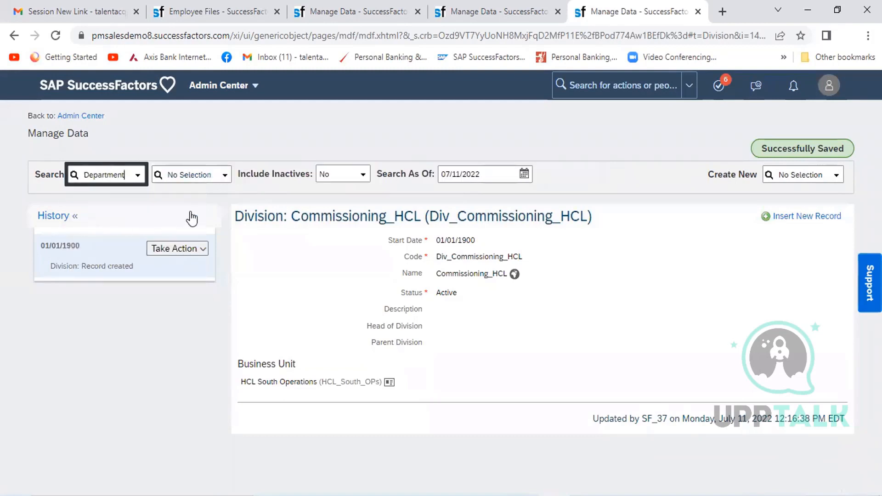
{"action": "left_click", "coordinate": [209, 174]}
{"action": "type", "text": "HR"}
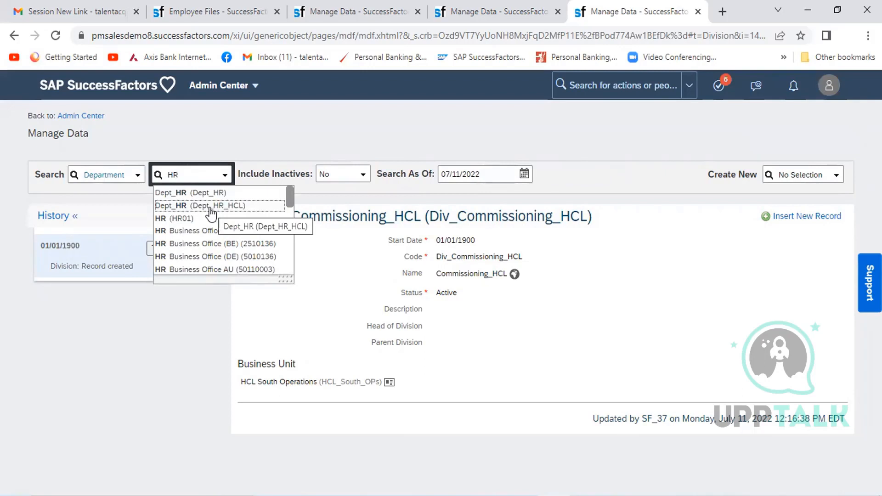
{"action": "left_click", "coordinate": [214, 209]}
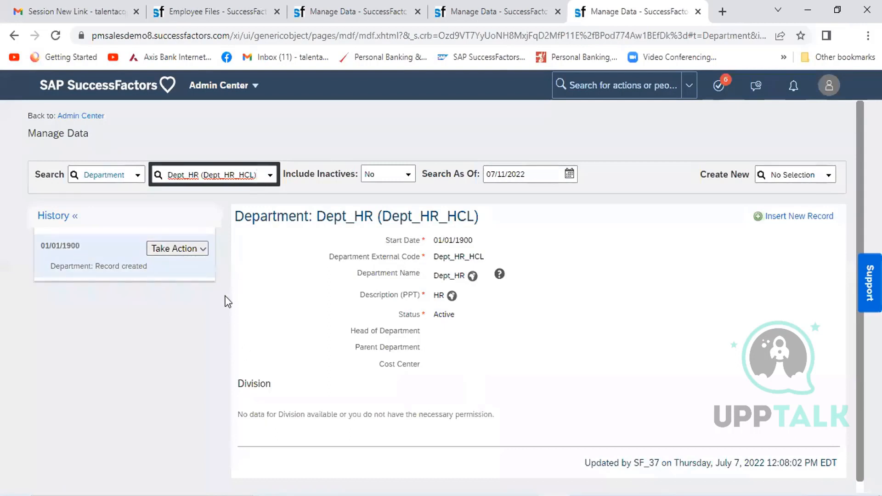
- Correct the Dept_HR (Dept_HR_HCL) department record by adding division HCL Operation & Maintenance (HCL_ONM), and save it
{"action": "left_click", "coordinate": [203, 251]}
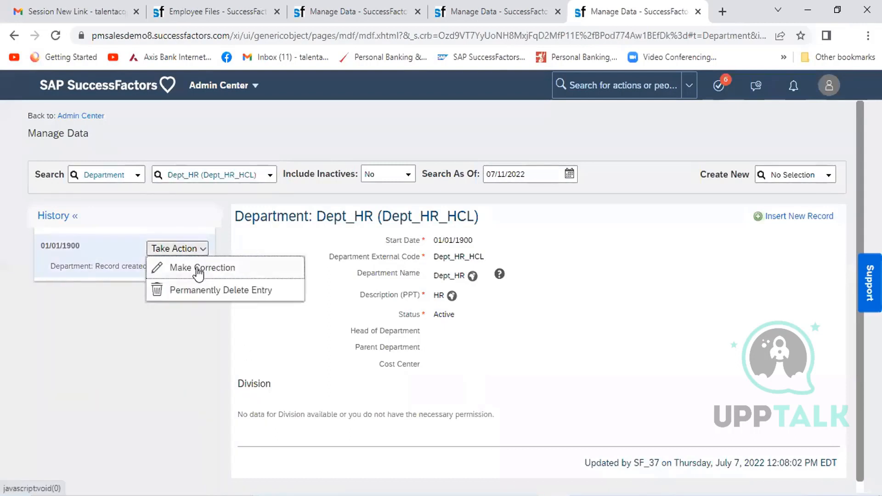
{"action": "left_click", "coordinate": [198, 270]}
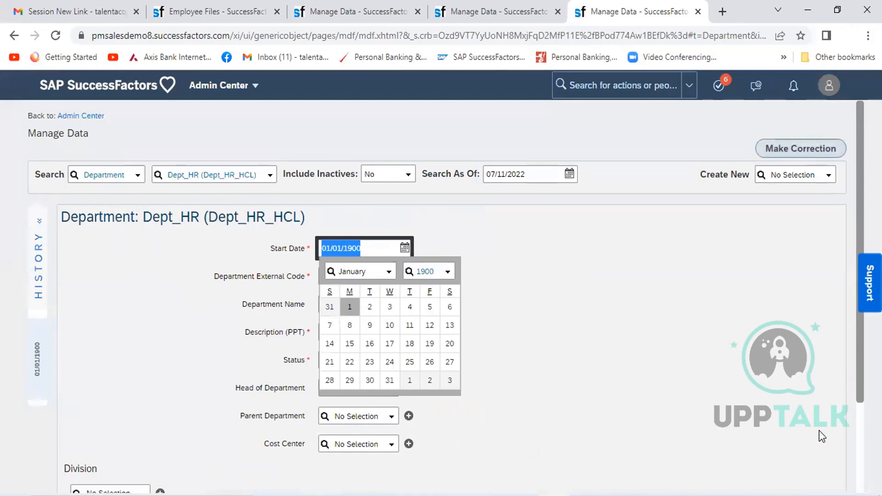
{"action": "scroll", "coordinate": [343, 373], "scroll_direction": "down", "scroll_amount": 3}
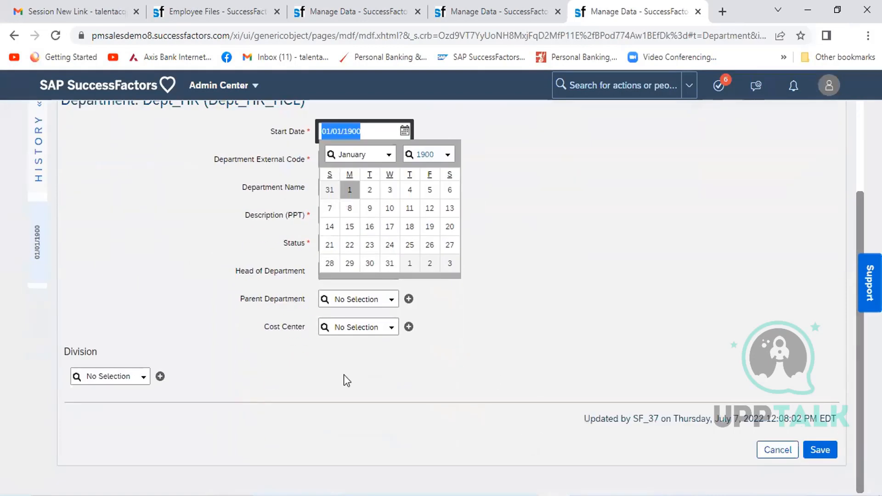
{"action": "left_click", "coordinate": [106, 381]}
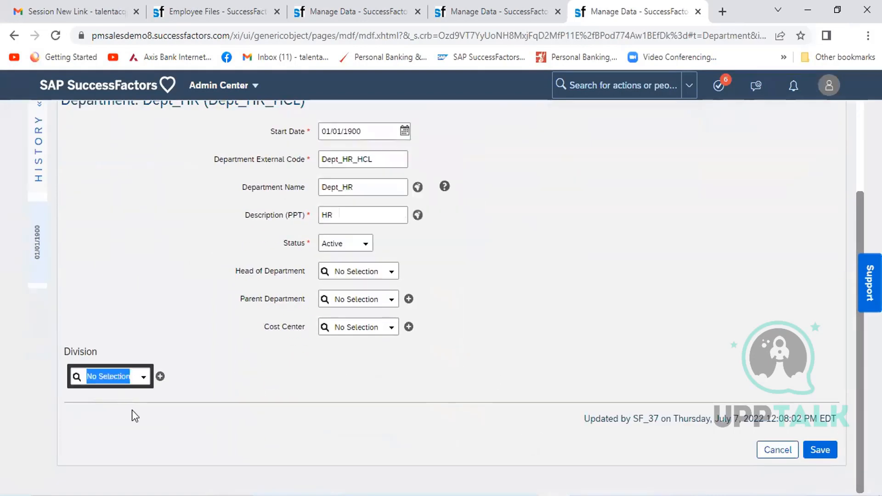
{"action": "type", "text": "HCL"}
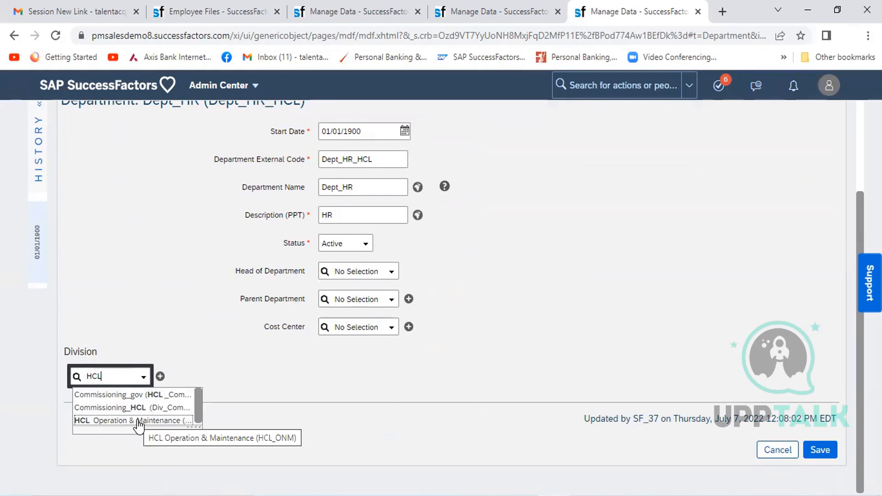
{"action": "left_click", "coordinate": [138, 420]}
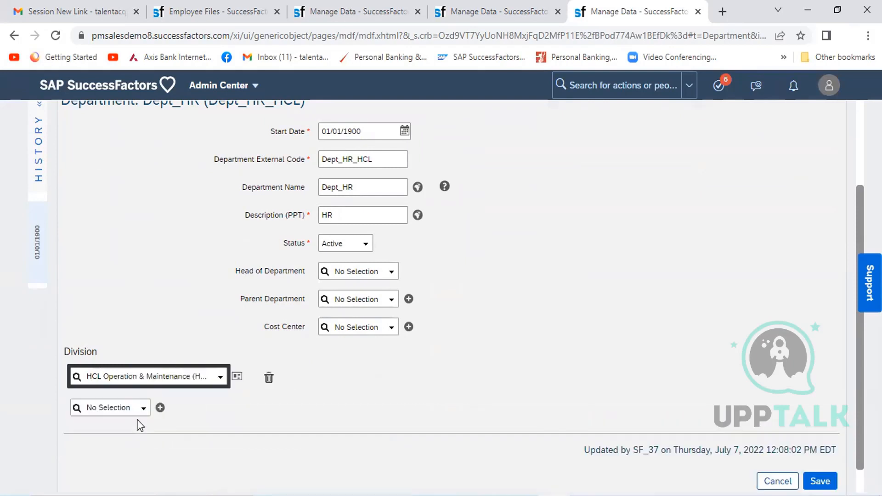
{"action": "left_click", "coordinate": [820, 482]}
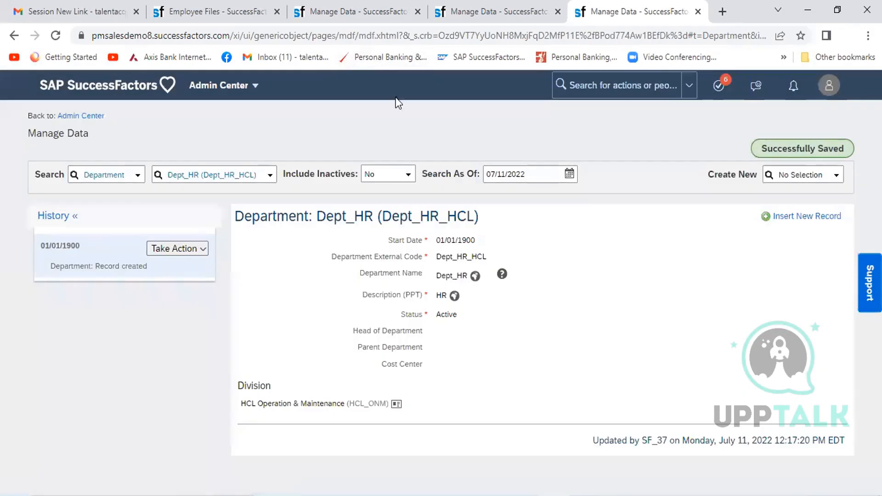
- Change the division in the position form to HCL Operation & Maintenance
{"action": "left_click", "coordinate": [516, 3]}
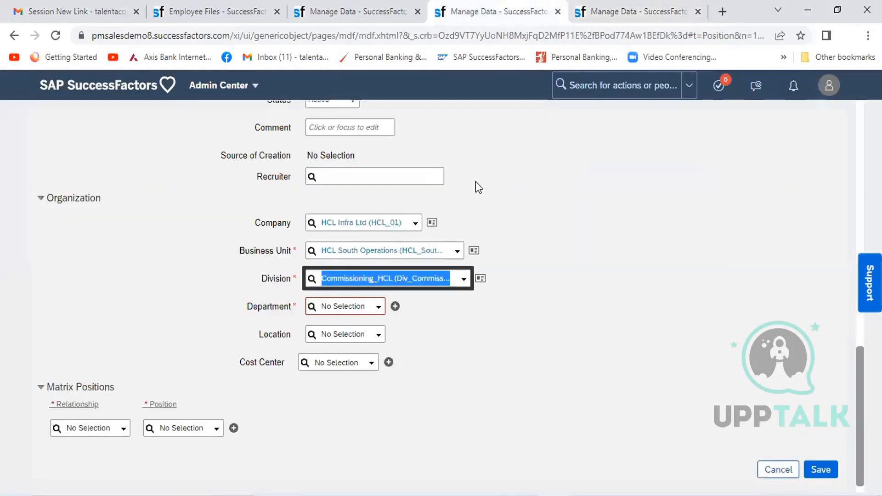
{"action": "left_click", "coordinate": [542, 280]}
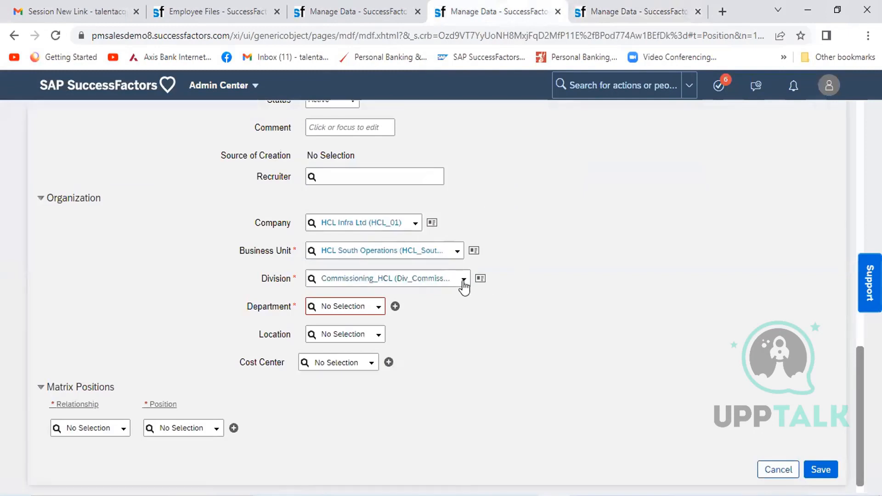
{"action": "left_click", "coordinate": [430, 275]}
{"action": "type", "text": "HCL"}
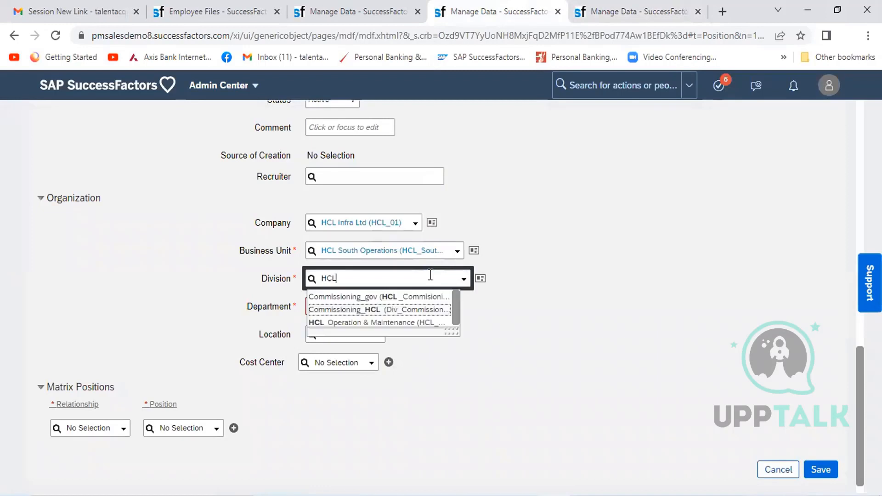
{"action": "left_click", "coordinate": [404, 323]}
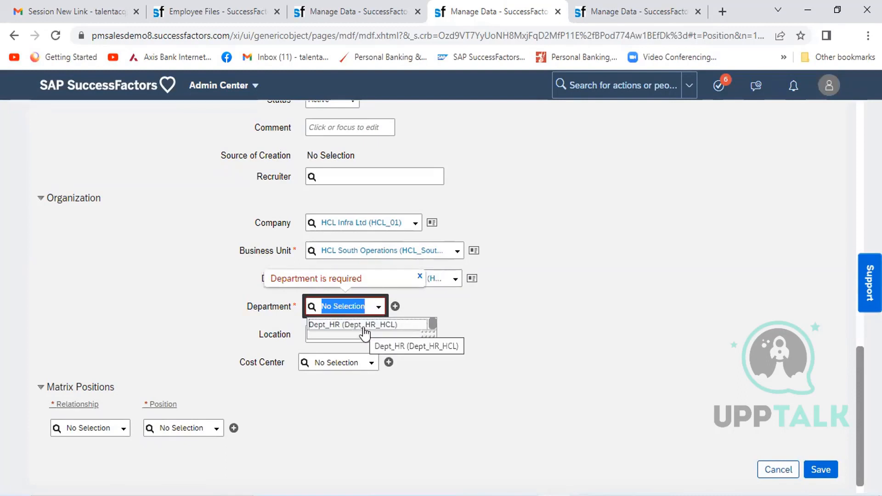
- Check the Dept_HR department record against the position form, and set the position's department to Dept_HR (Dept_HR_HCL)
{"action": "left_click", "coordinate": [615, 11]}
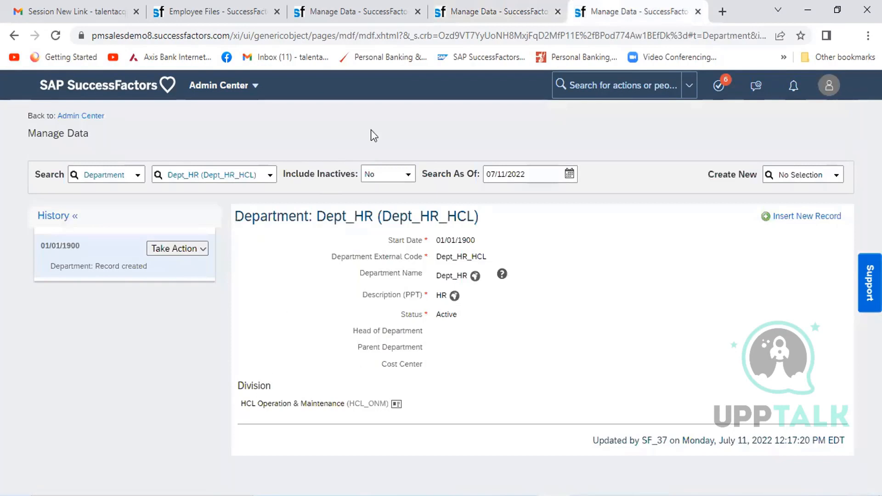
{"action": "left_click", "coordinate": [464, 12]}
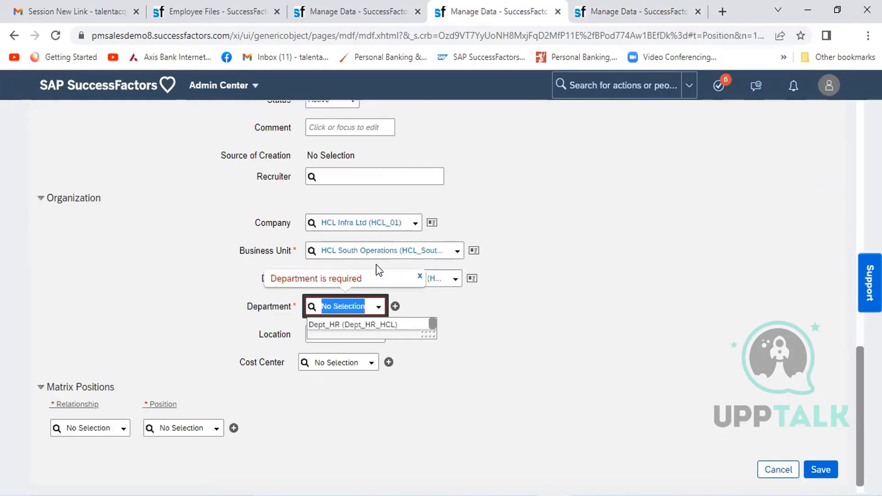
{"action": "left_click", "coordinate": [367, 327]}
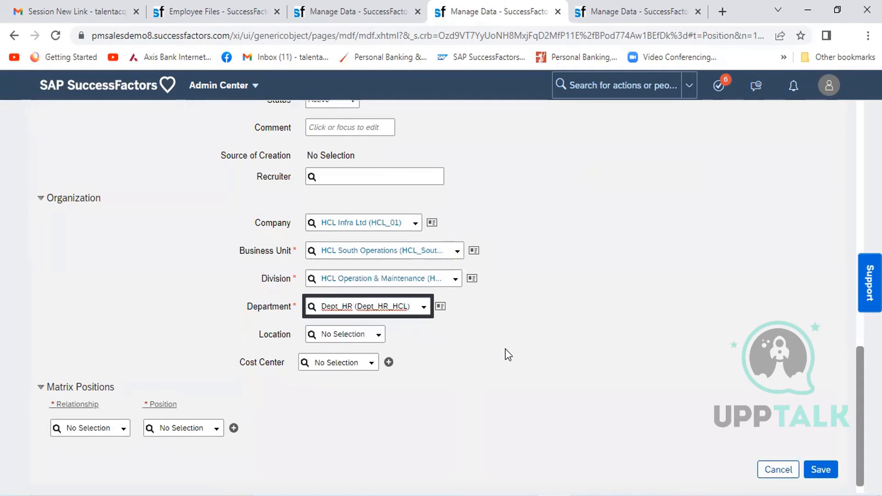
{"action": "left_click", "coordinate": [542, 352]}
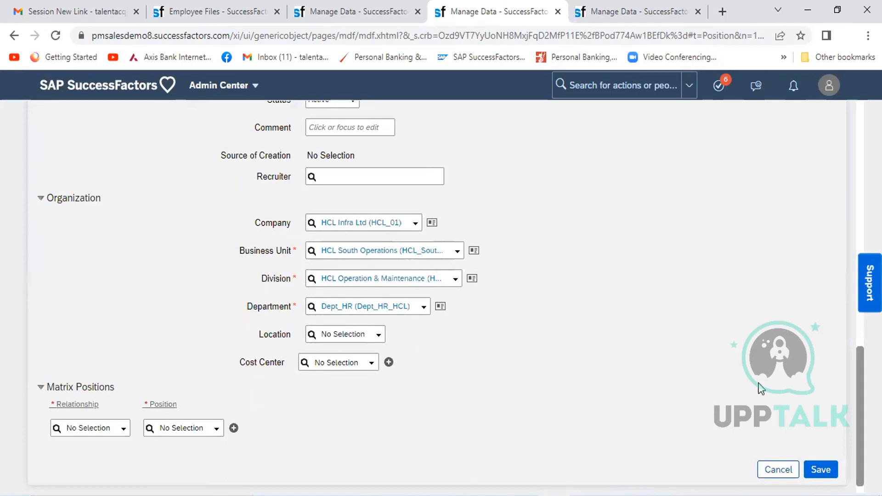
- Try to save the position, review the workflow participants in the confirmation request, and cancel the request
{"action": "left_click", "coordinate": [817, 472]}
{"action": "left_click", "coordinate": [811, 469]}
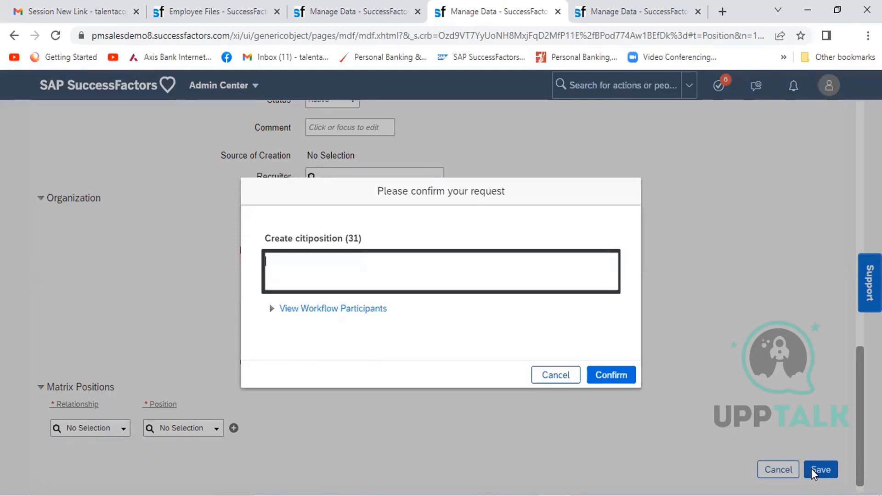
{"action": "left_click", "coordinate": [363, 311]}
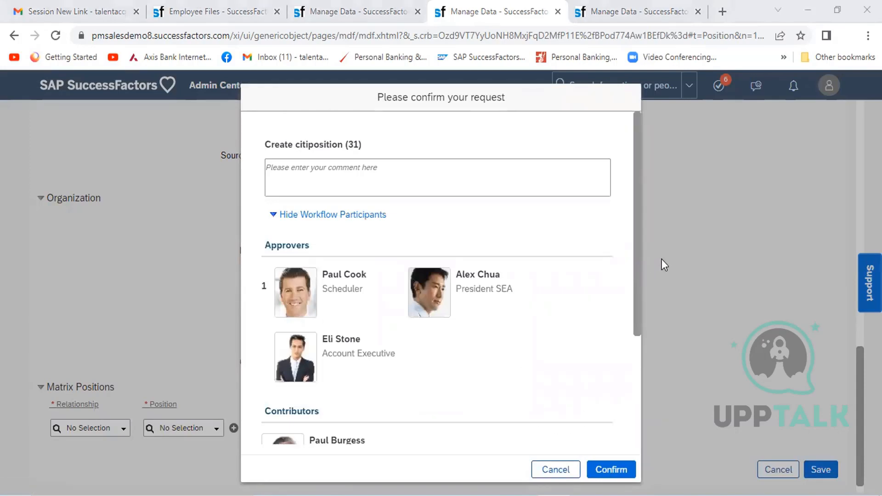
{"action": "left_click", "coordinate": [275, 215]}
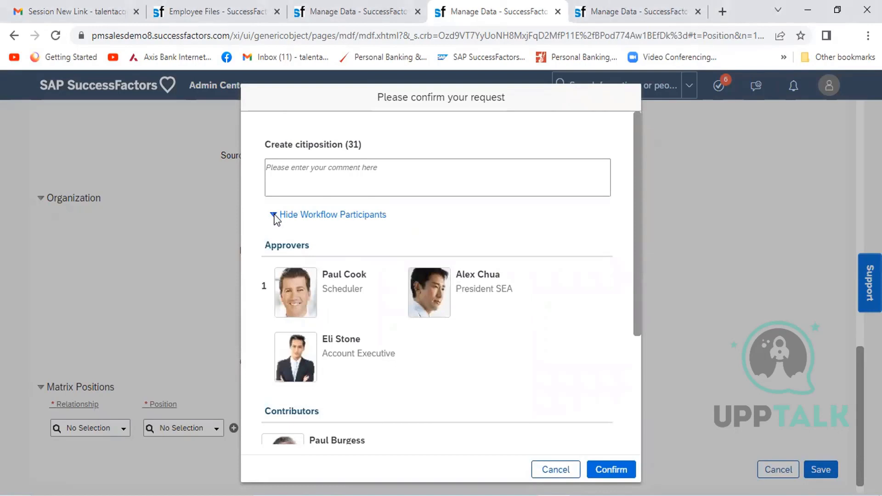
{"action": "left_click", "coordinate": [365, 216]}
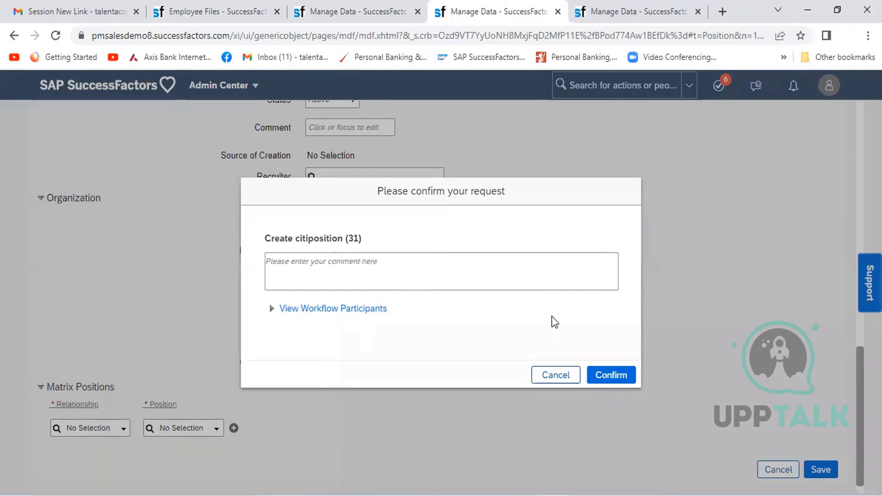
{"action": "left_click", "coordinate": [555, 376]}
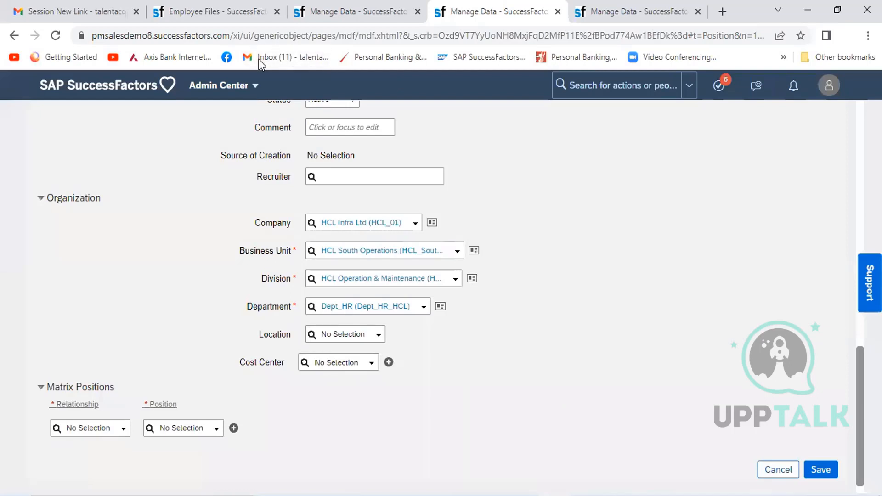
- In the duplicate Manage Data page, search for "configure object" and open Configure Object Definitions
{"action": "left_click", "coordinate": [626, 13]}
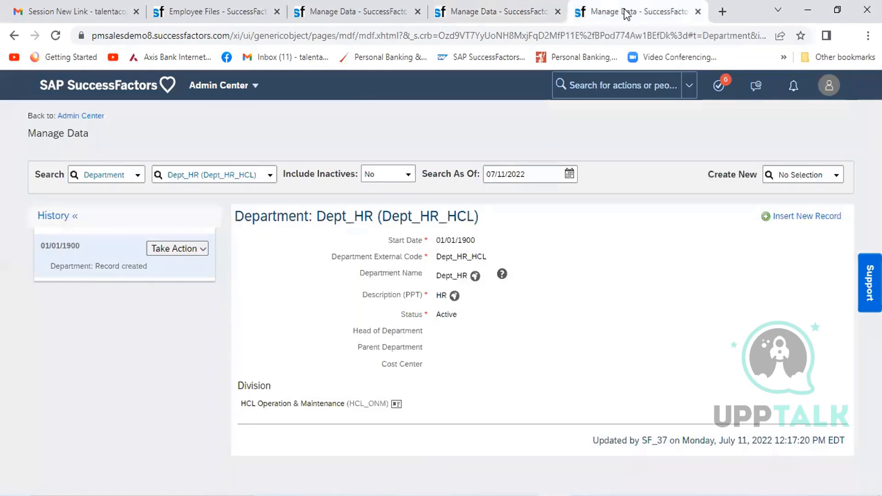
{"action": "left_click", "coordinate": [583, 87]}
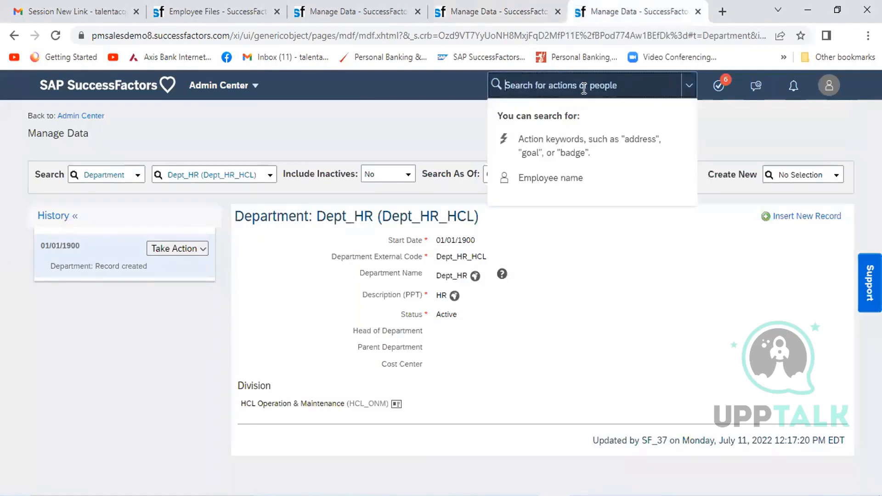
{"action": "type", "text": "co"}
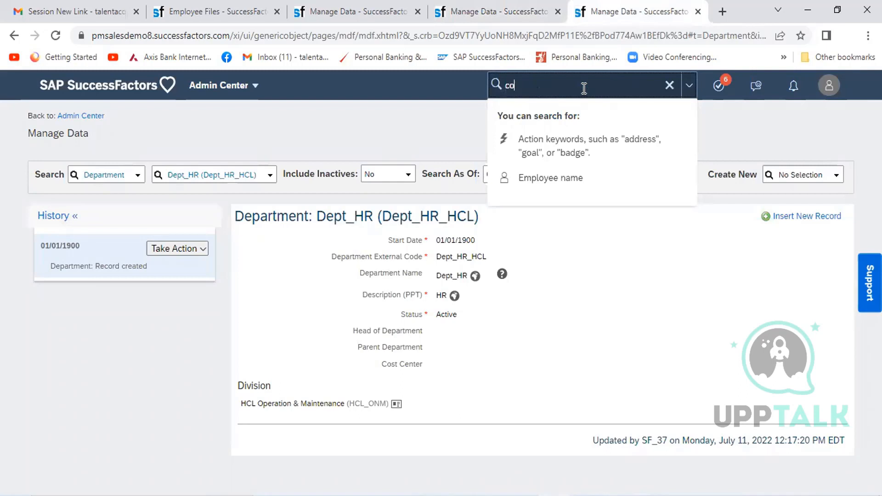
{"action": "type", "text": "nfigure object"}
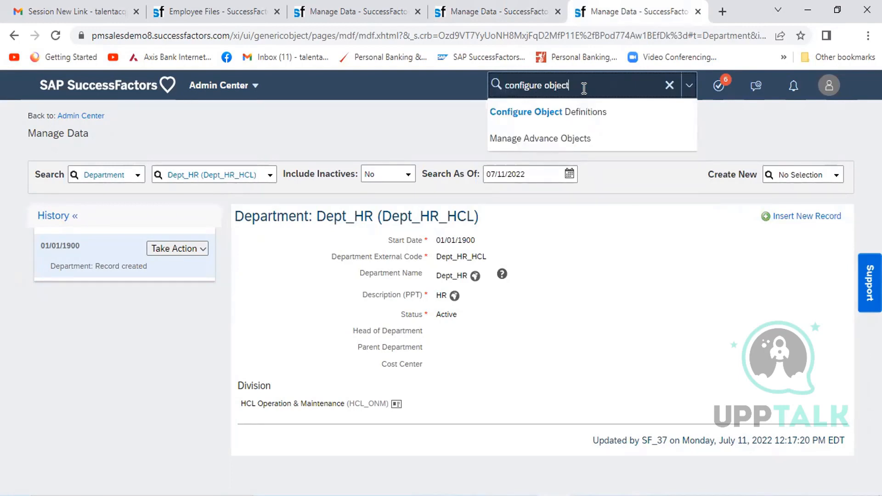
{"action": "left_click", "coordinate": [585, 112]}
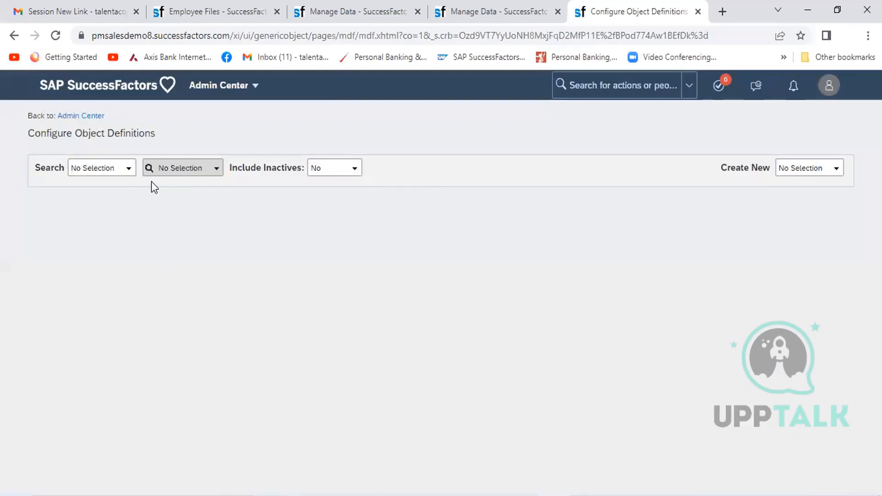
- Look up the Object Definition records for "position" and open the citiposition definition
{"action": "left_click", "coordinate": [111, 170]}
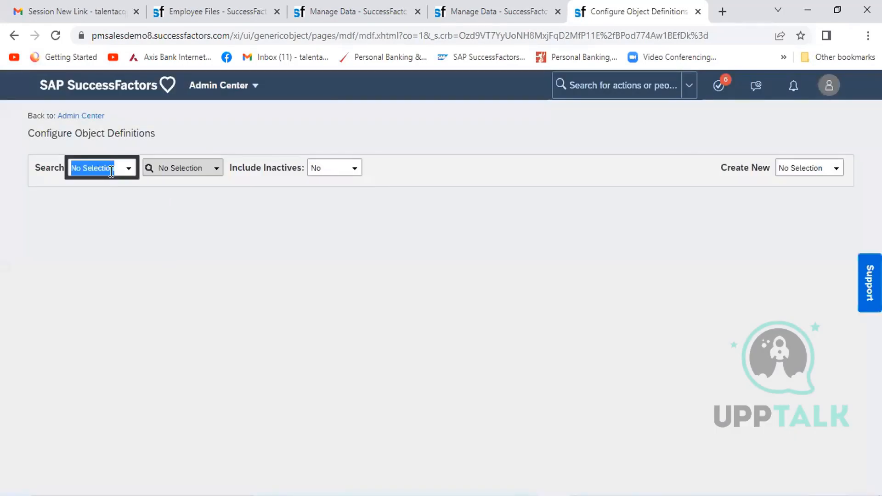
{"action": "left_click", "coordinate": [128, 170]}
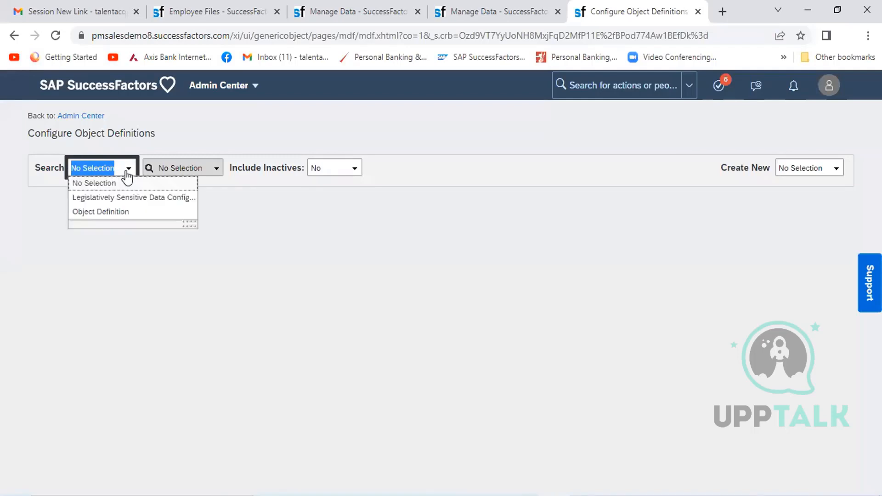
{"action": "left_click", "coordinate": [120, 212]}
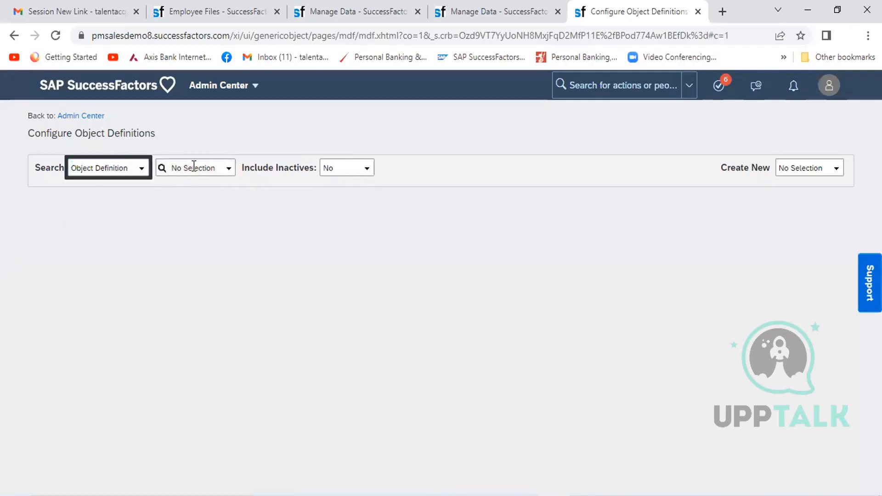
{"action": "left_click", "coordinate": [193, 167]}
{"action": "type", "text": "pos"}
{"action": "type", "text": "i"}
{"action": "key", "text": "BackSpace"}
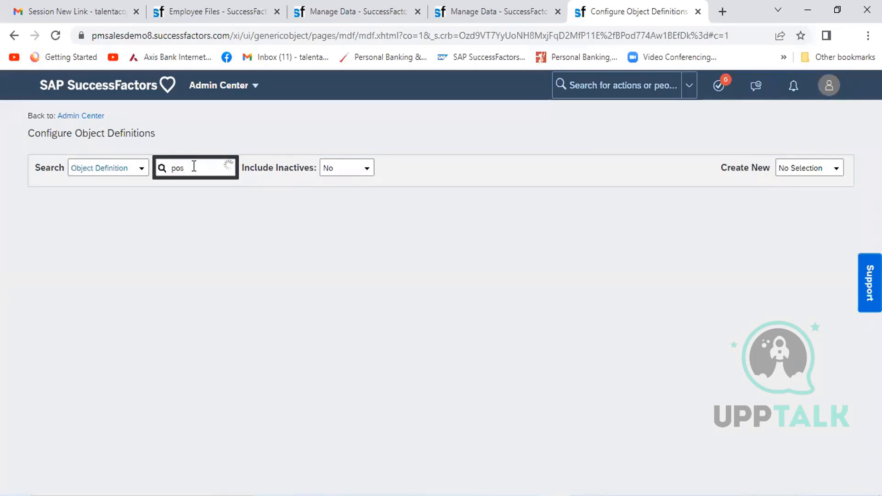
{"action": "type", "text": "i"}
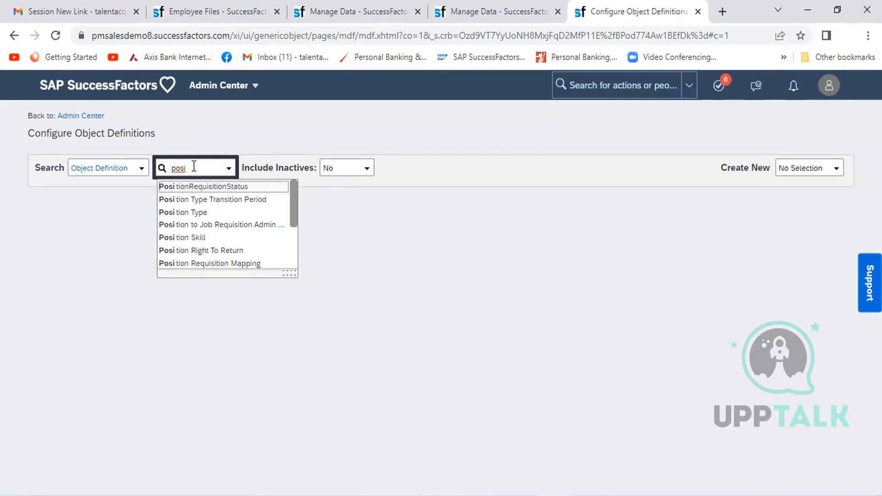
{"action": "type", "text": "tion"}
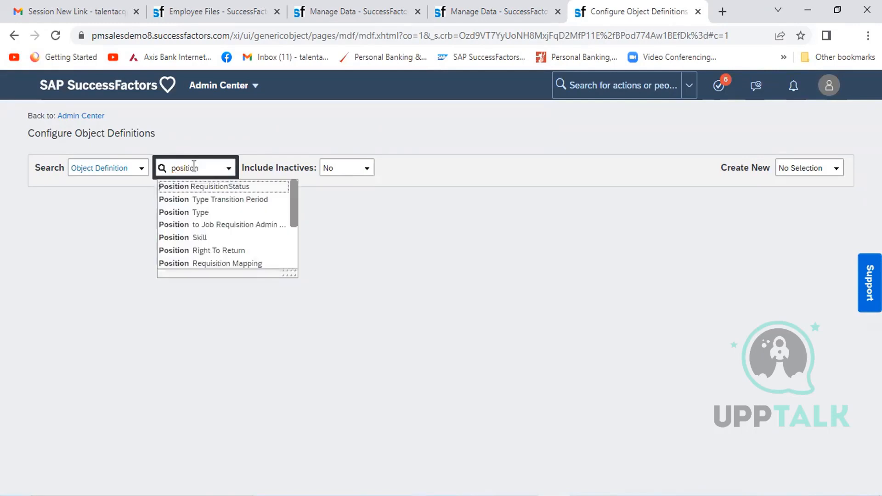
{"action": "left_click", "coordinate": [294, 249]}
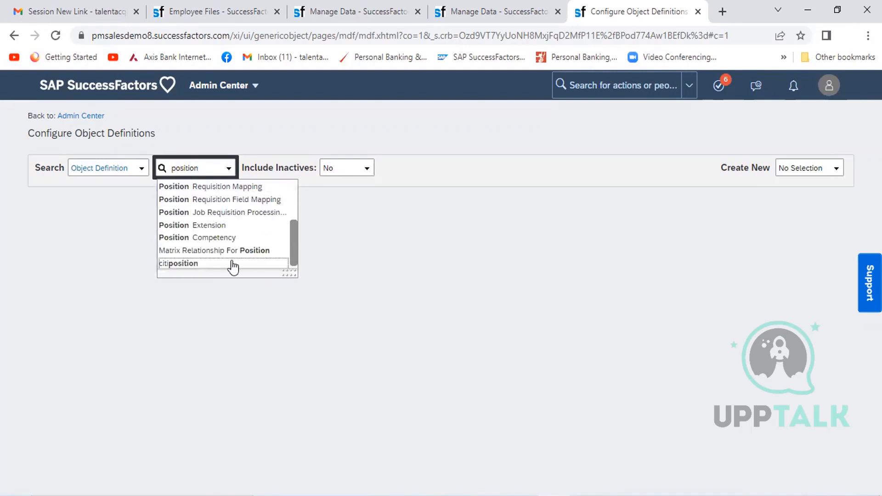
{"action": "left_click", "coordinate": [197, 263]}
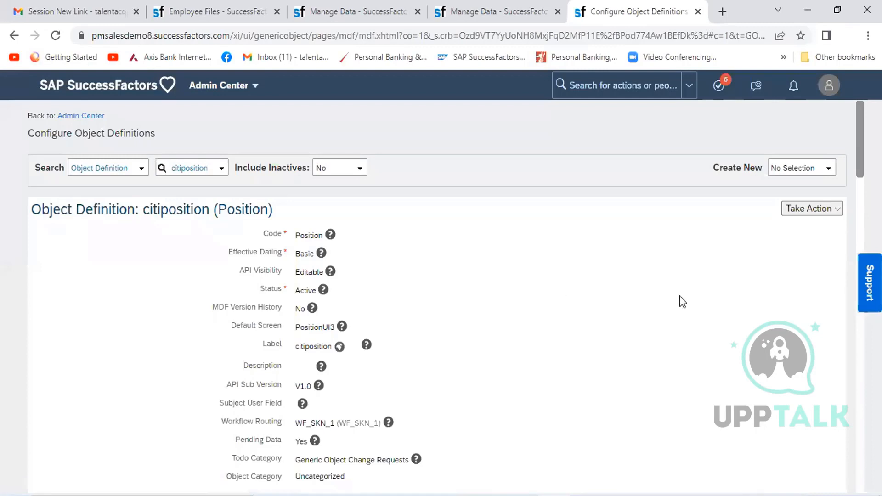
- Start a correction of the citiposition object definition and change its label to Position
{"action": "left_click", "coordinate": [818, 212]}
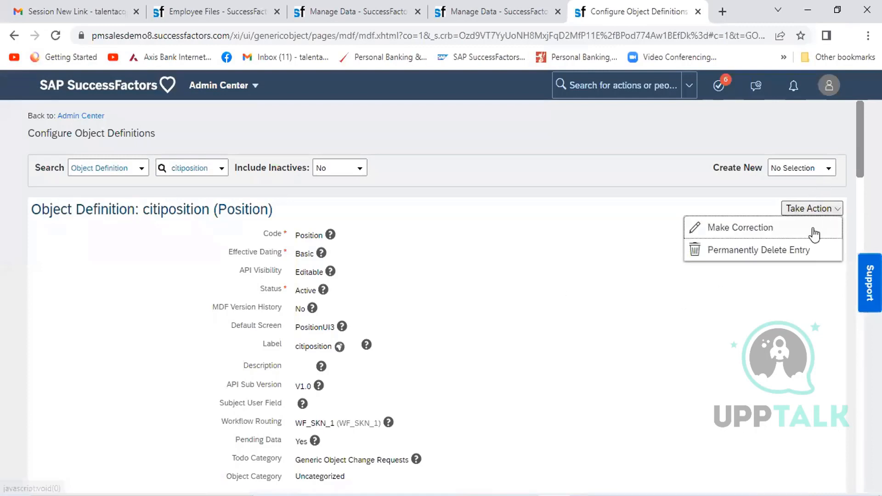
{"action": "left_click", "coordinate": [791, 229]}
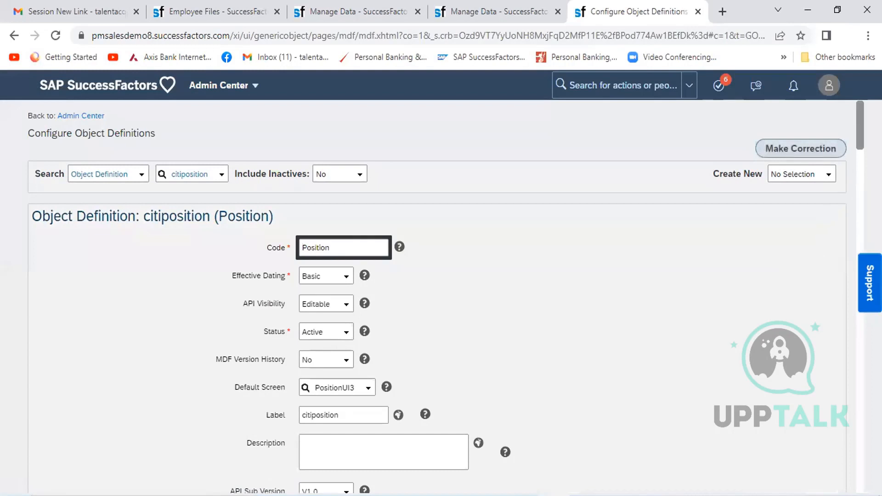
{"action": "scroll", "coordinate": [441, 298], "scroll_direction": "down", "scroll_amount": 4}
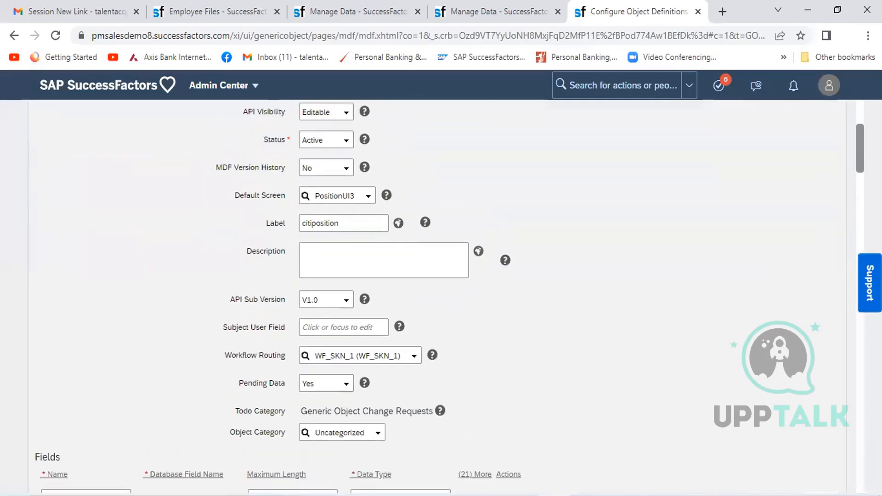
{"action": "left_click", "coordinate": [358, 226]}
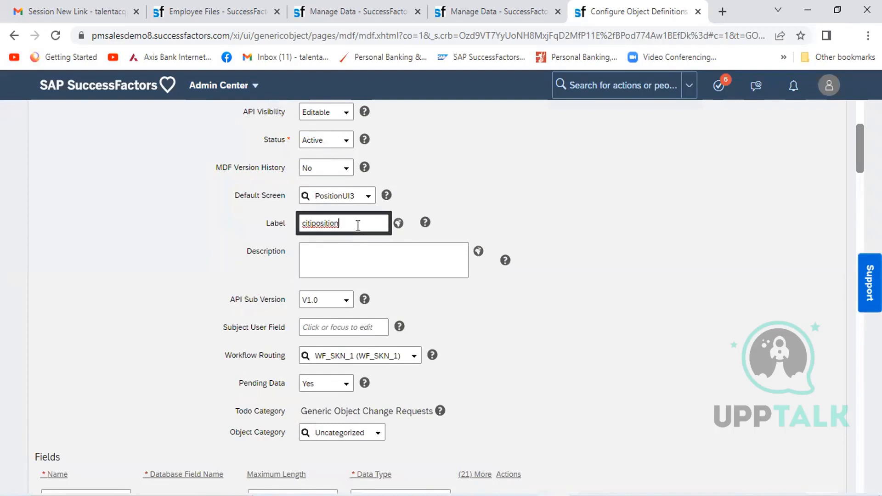
{"action": "key", "text": "Left"}
{"action": "key", "text": "Left"}
{"action": "key", "text": "Left"}
{"action": "key", "text": "shift+Left"}
{"action": "key", "text": "shift+Left"}
{"action": "key", "text": "shift+Left"}
{"action": "key", "text": "shift+Left"}
{"action": "key", "text": "shift+Left"}
{"action": "key", "text": "shift+Left"}
{"action": "key", "text": "shift+Left"}
{"action": "key", "text": "shift+Left"}
{"action": "key", "text": "shift+Left"}
{"action": "key", "text": "shift+Left"}
{"action": "key", "text": "shift+Left"}
{"action": "key", "text": "shift+Left"}
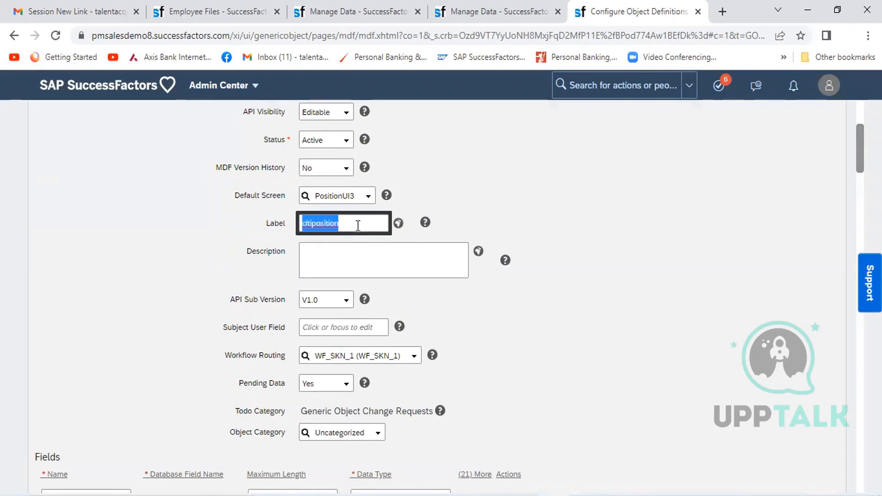
{"action": "type", "text": "Position"}
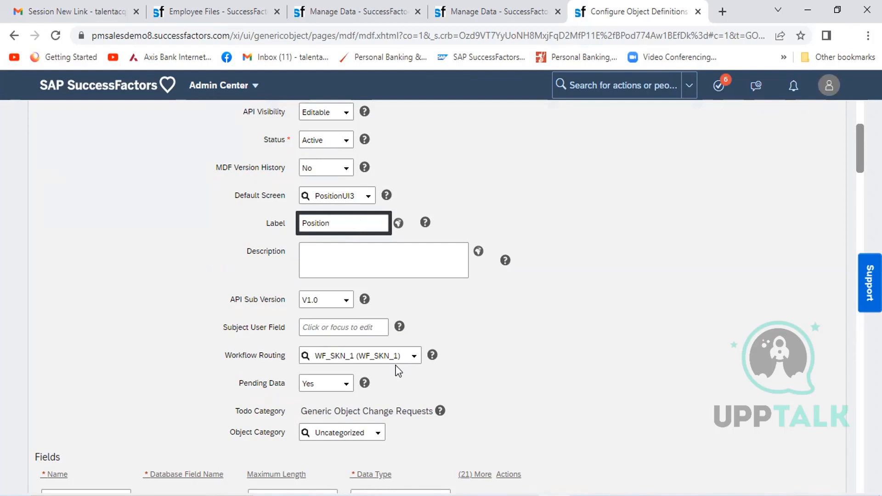
- Clear the Workflow Routing of the Position object definition so it has No Selection
{"action": "left_click", "coordinate": [385, 358]}
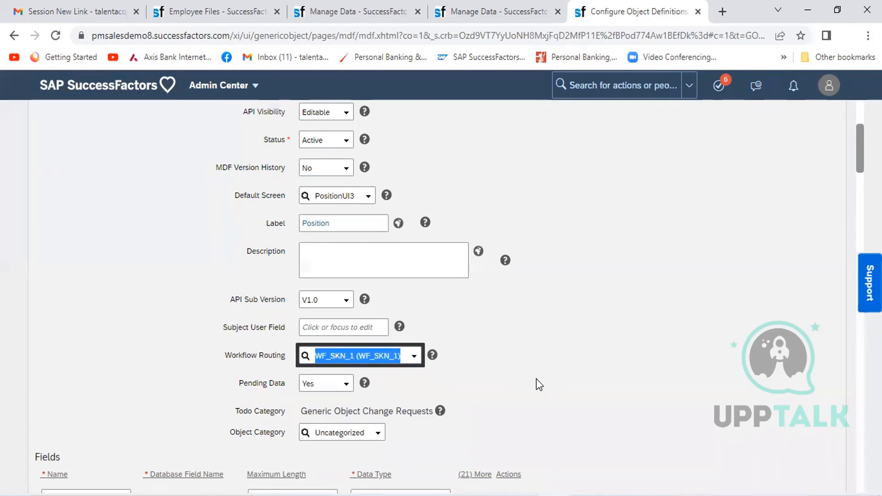
{"action": "key", "text": "BackSpace"}
{"action": "left_click", "coordinate": [632, 376]}
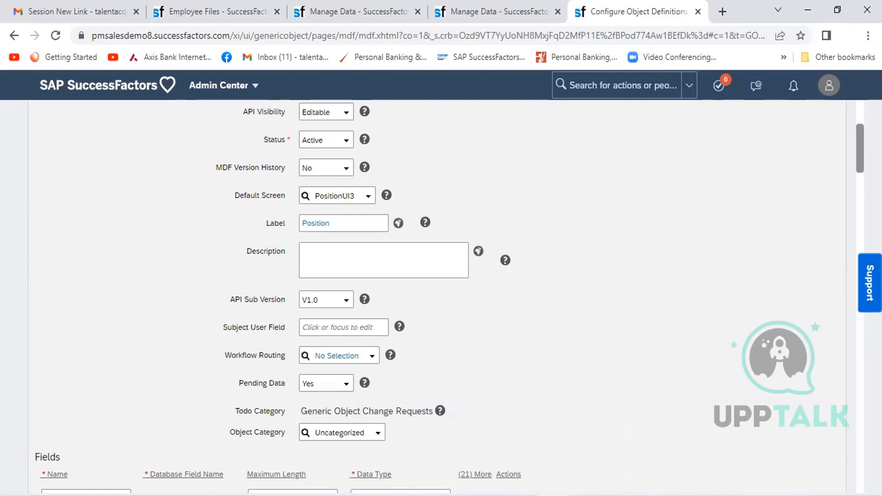
{"action": "scroll", "coordinate": [861, 441], "scroll_direction": "down", "scroll_amount": 10}
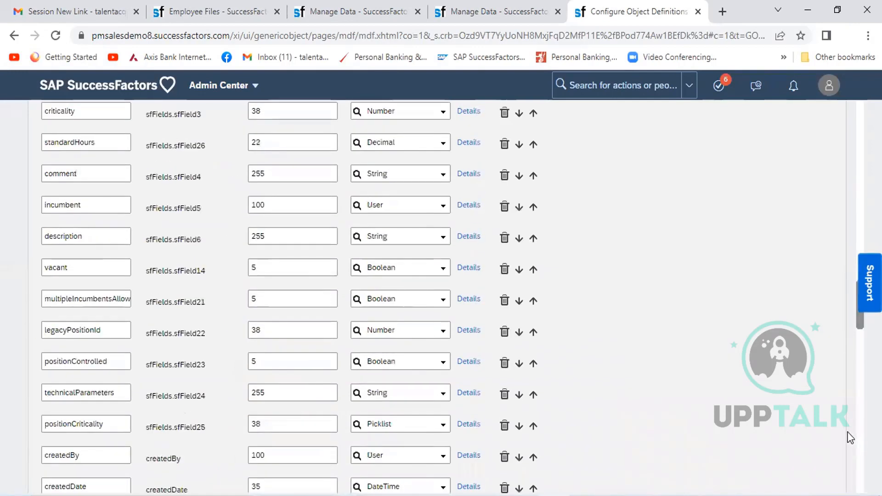
- Save the corrected Position object definition
{"action": "key", "text": "ctrl+a"}
{"action": "left_click", "coordinate": [854, 447]}
{"action": "key", "text": "ctrl+a"}
{"action": "scroll", "coordinate": [857, 449], "scroll_direction": "down", "scroll_amount": 15}
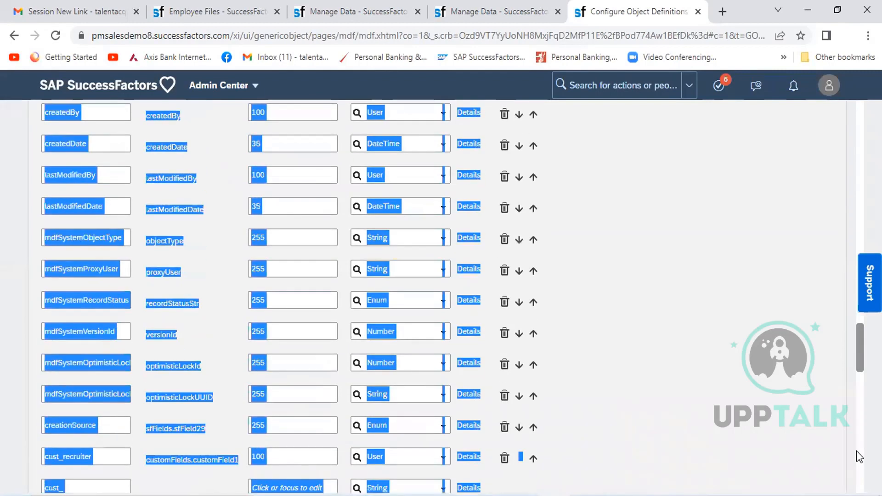
{"action": "left_click", "coordinate": [858, 451]}
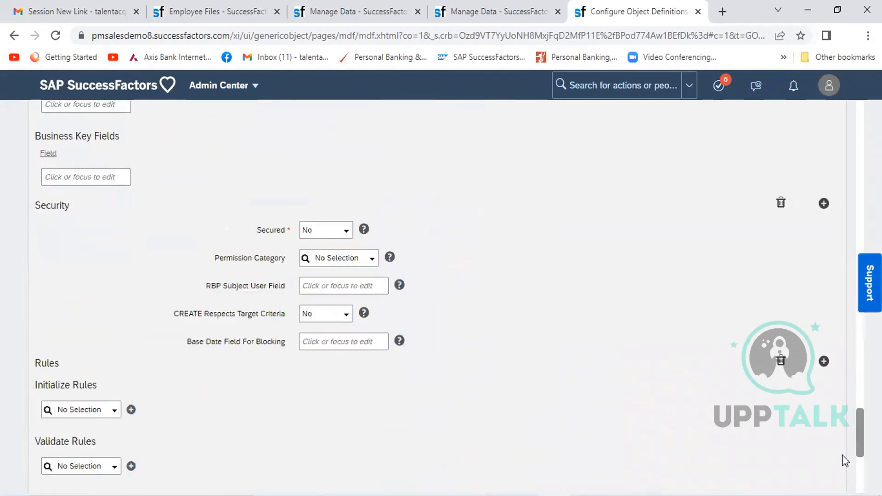
{"action": "scroll", "coordinate": [834, 452], "scroll_direction": "down", "scroll_amount": 5}
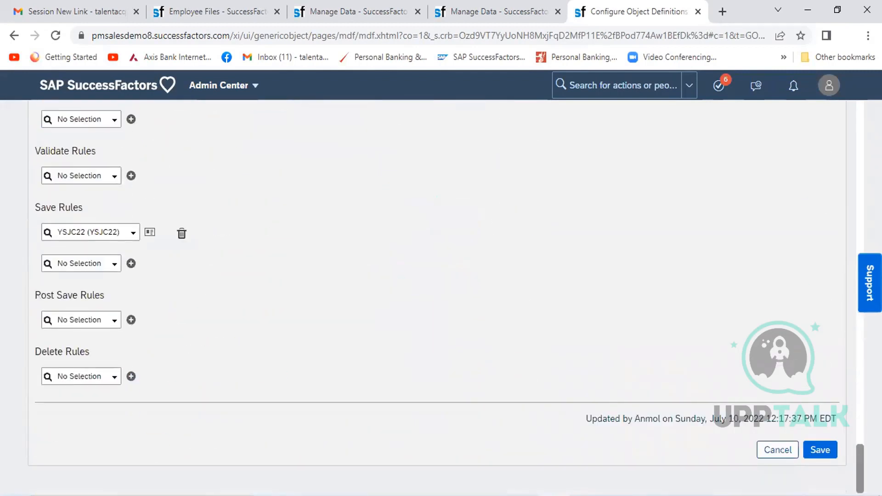
{"action": "left_click", "coordinate": [831, 452]}
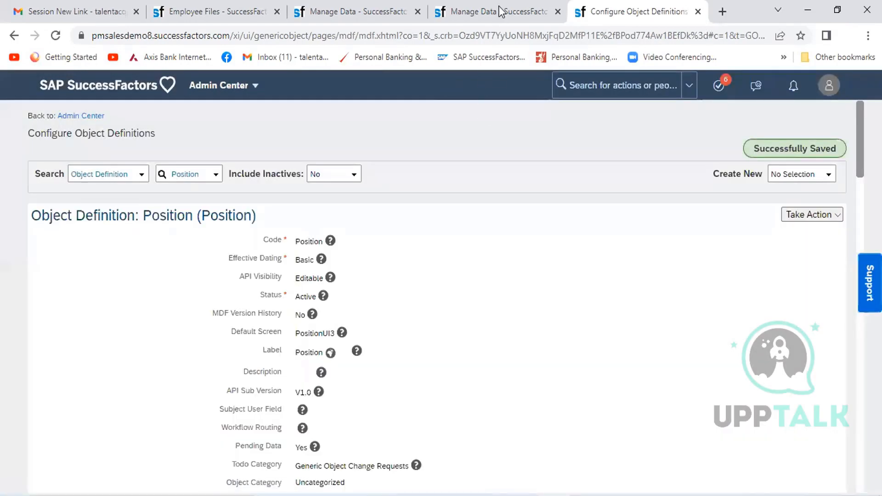
- Return to the Manage Data page holding the new HR Officer position and save that position
{"action": "left_click", "coordinate": [500, 11]}
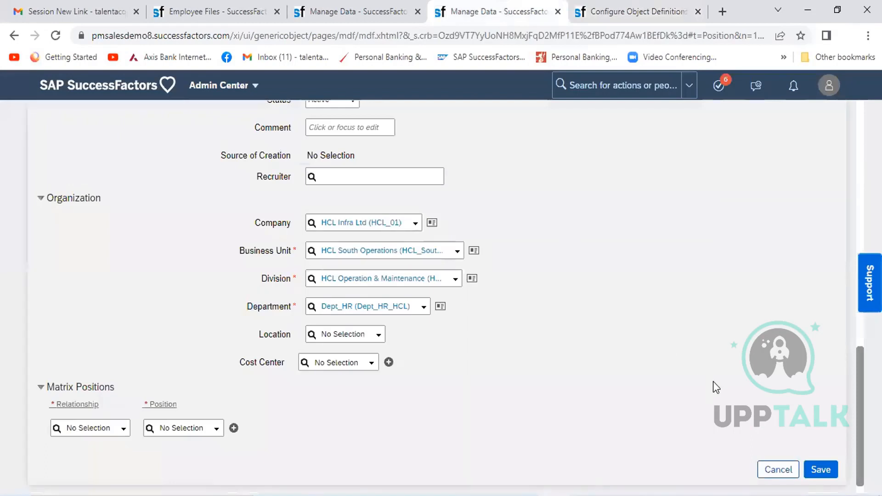
{"action": "left_click", "coordinate": [827, 473]}
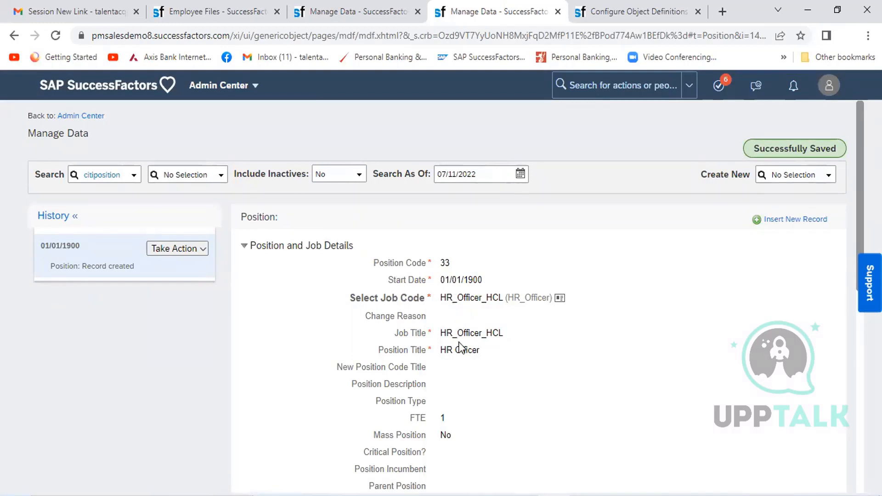
- From the Configure Object Definitions page, search for "Add new employee" and open the Add New Employee form
{"action": "left_click", "coordinate": [597, 13]}
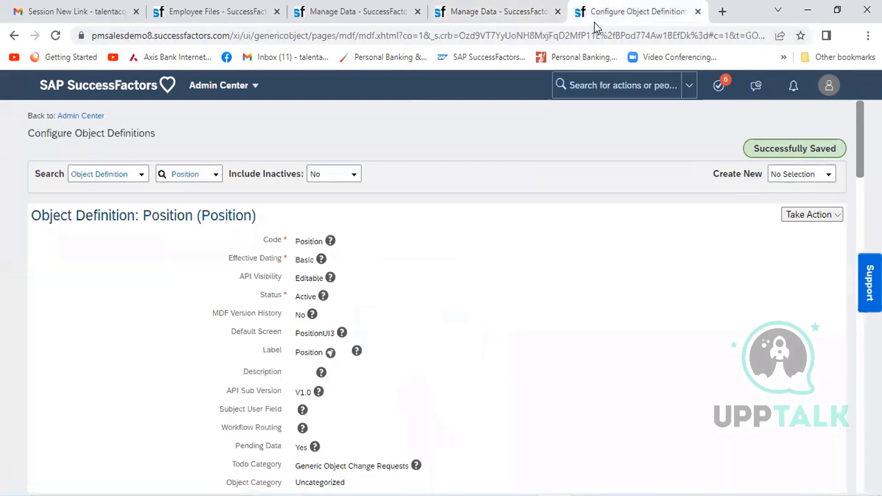
{"action": "left_click", "coordinate": [582, 86]}
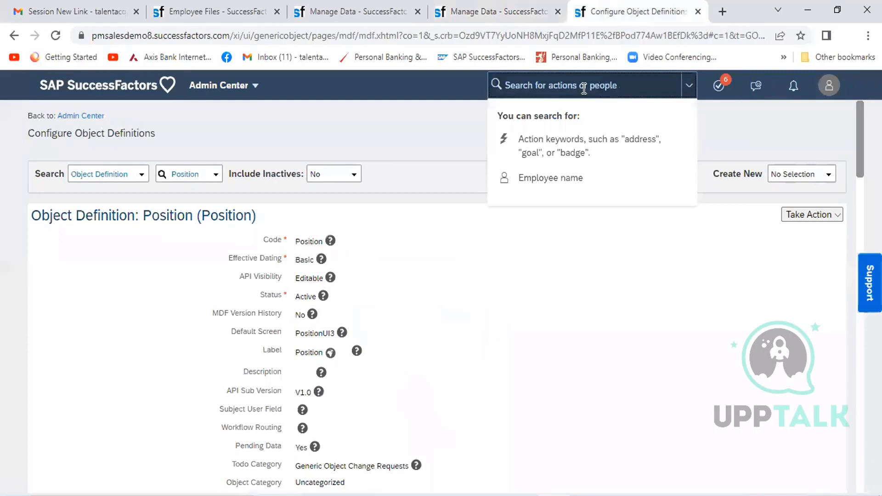
{"action": "type", "text": "Add new"}
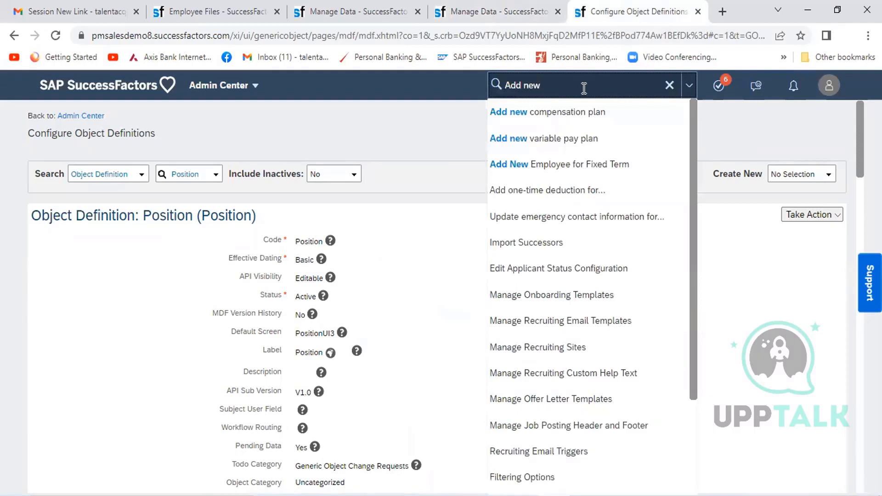
{"action": "type", "text": "employee"}
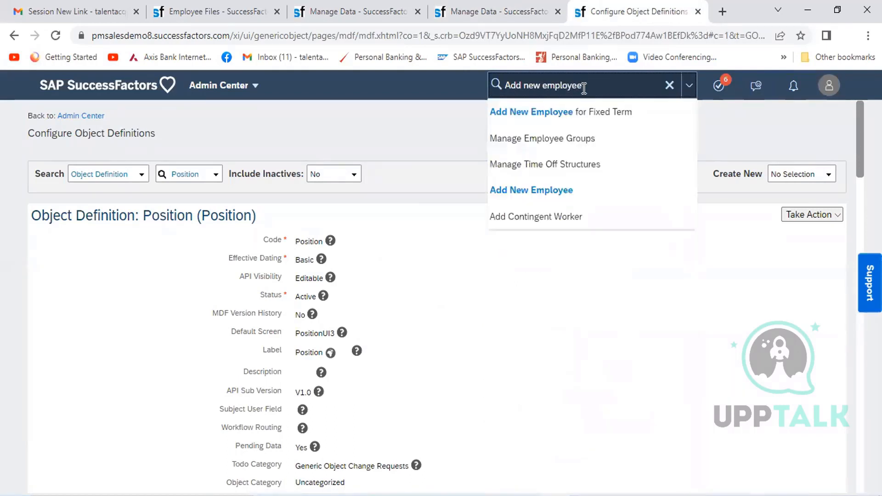
{"action": "left_click", "coordinate": [567, 190]}
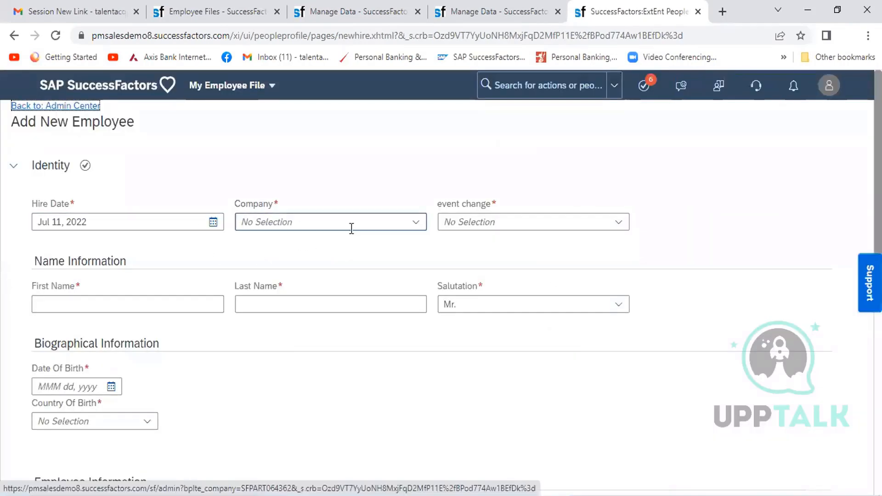
- Set the new employee's company to HCL Infra Ltd (HCL_01) and the event change to New Hire (HIRNEW)
{"action": "left_click", "coordinate": [353, 223]}
{"action": "type", "text": "HCL"}
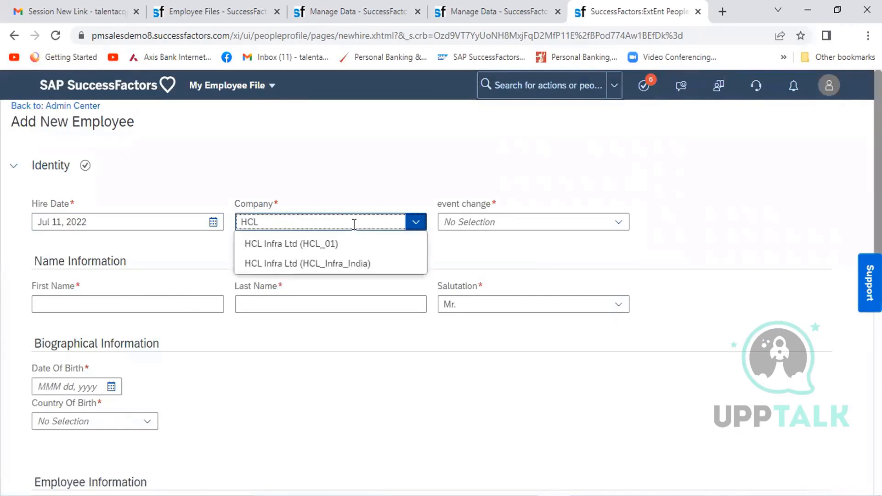
{"action": "left_click", "coordinate": [280, 246]}
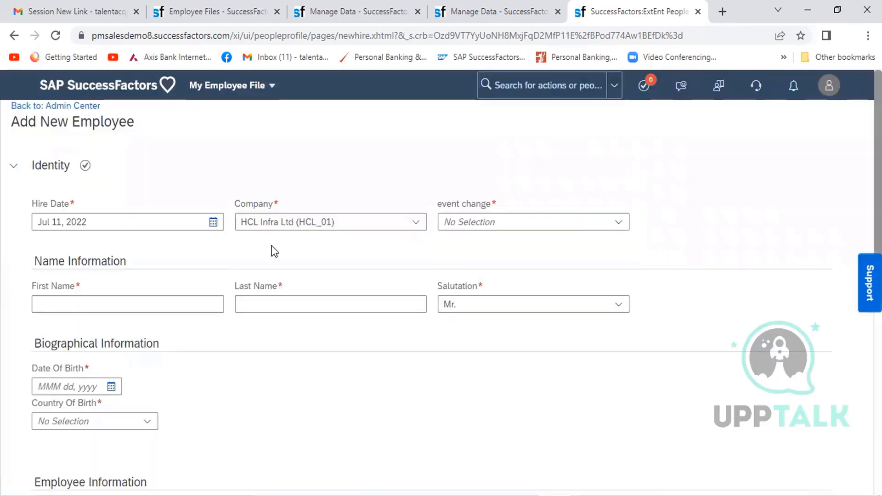
{"action": "left_click", "coordinate": [13, 166]}
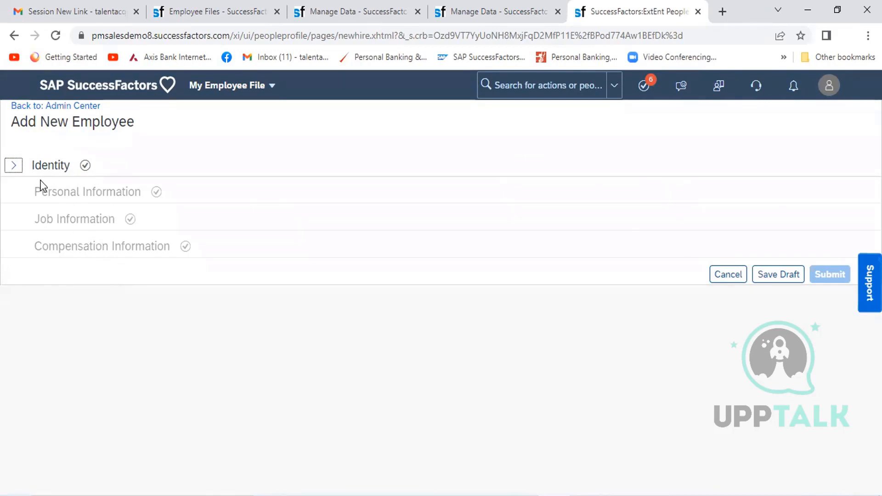
{"action": "left_click", "coordinate": [14, 168]}
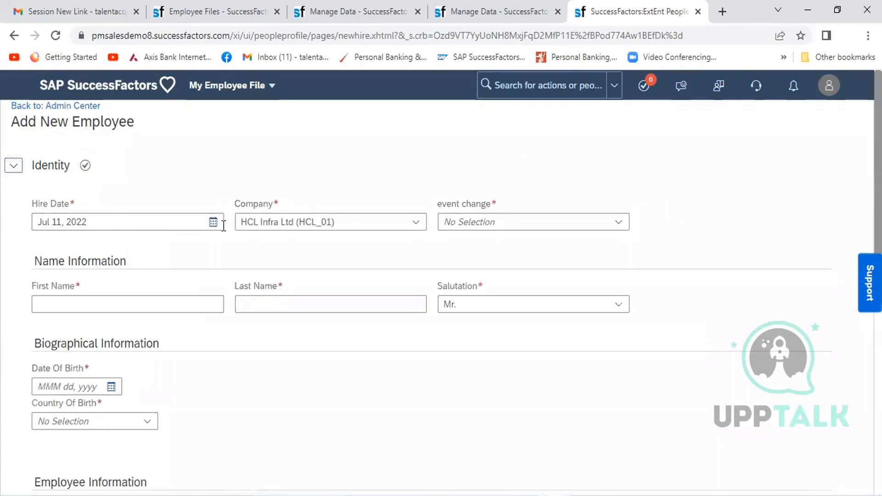
{"action": "left_click", "coordinate": [553, 227]}
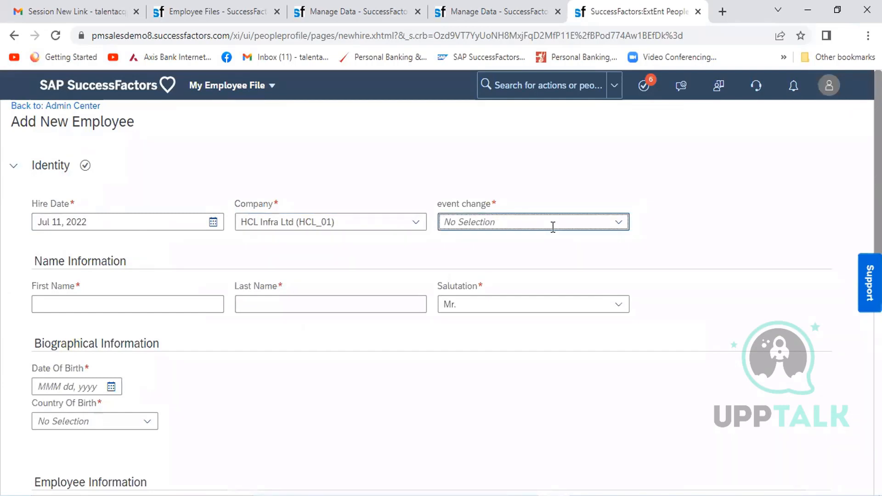
{"action": "type", "text": "HIRE"}
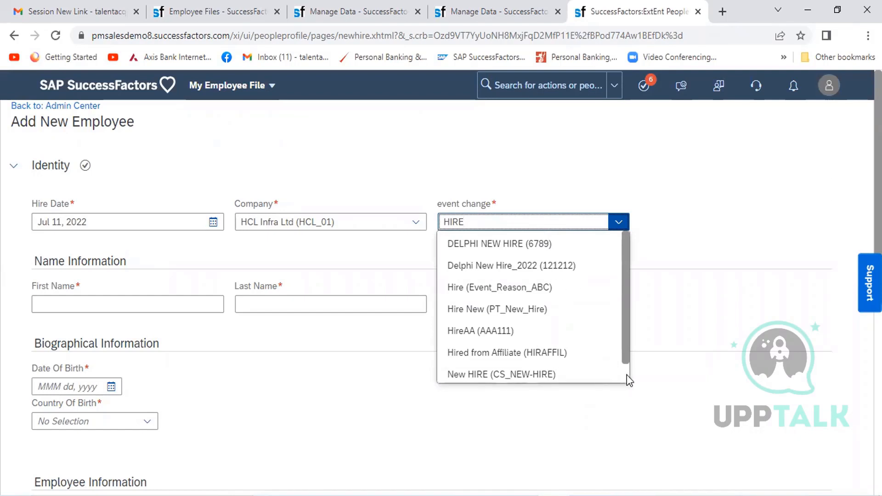
{"action": "scroll", "coordinate": [627, 375], "scroll_direction": "down", "scroll_amount": 1}
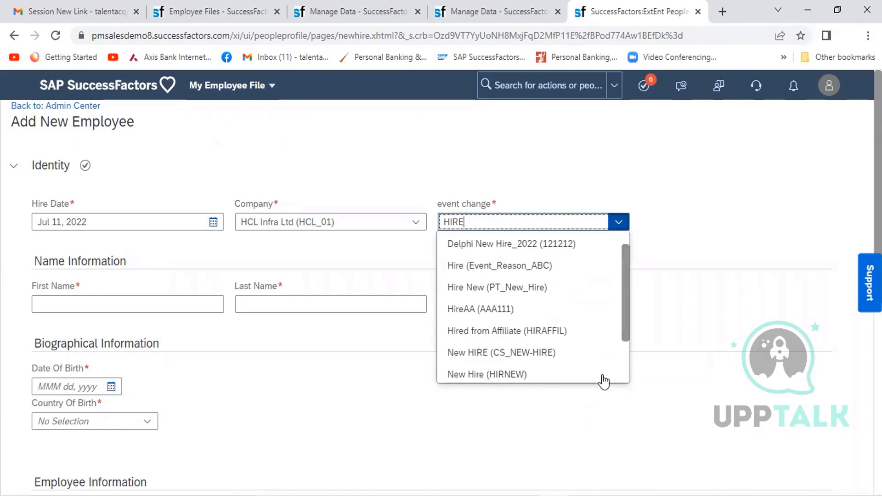
{"action": "left_click", "coordinate": [517, 375]}
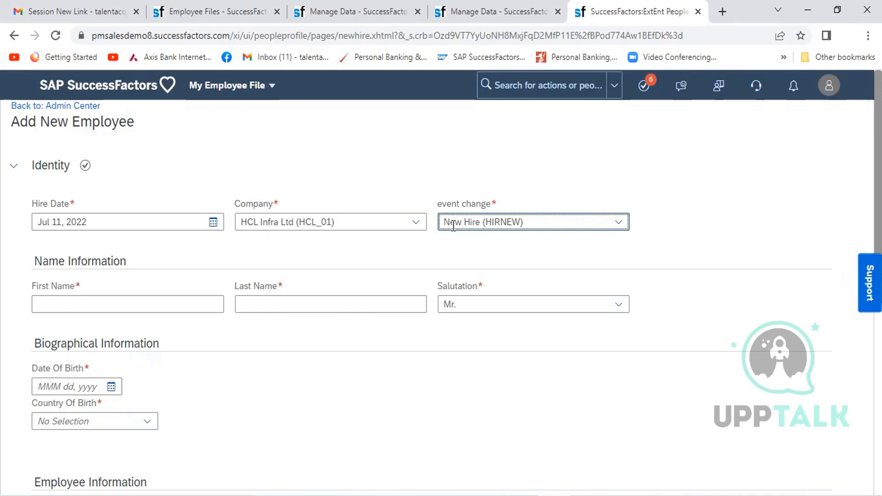
- Enter the new employee's first name and last name in the Name Information section
{"action": "left_click", "coordinate": [100, 298]}
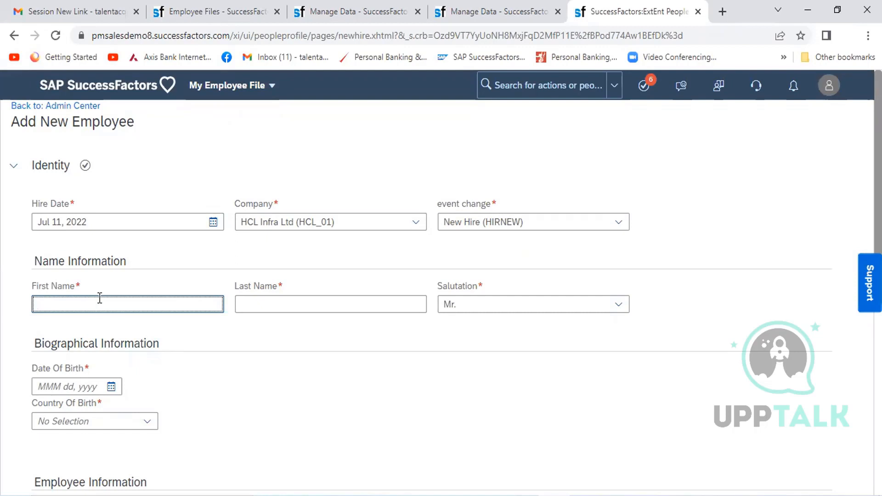
{"action": "left_click", "coordinate": [296, 303]}
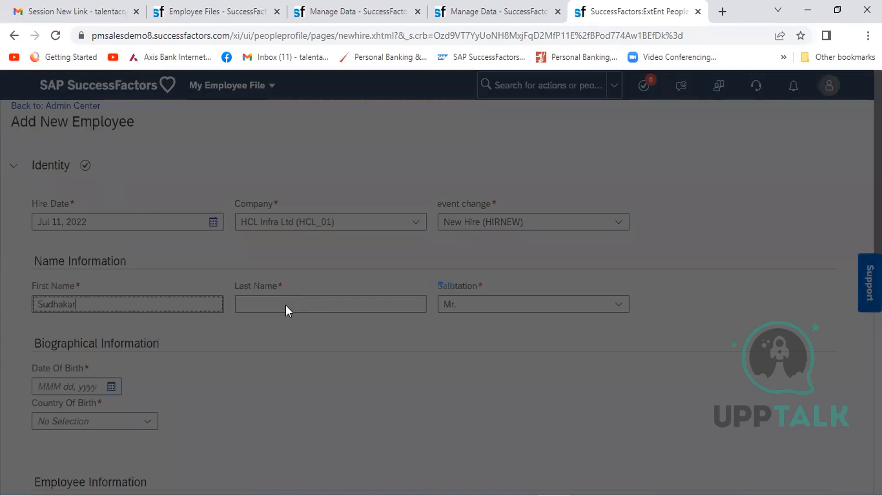
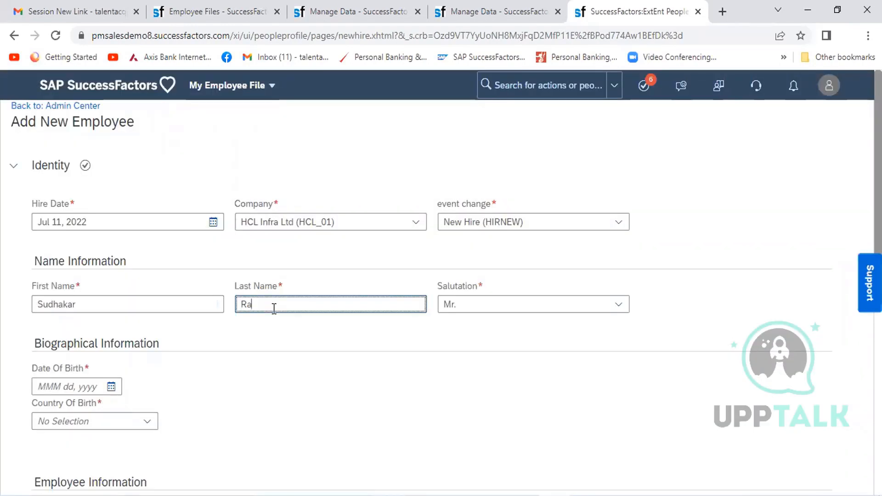
{"action": "left_click", "coordinate": [275, 338]}
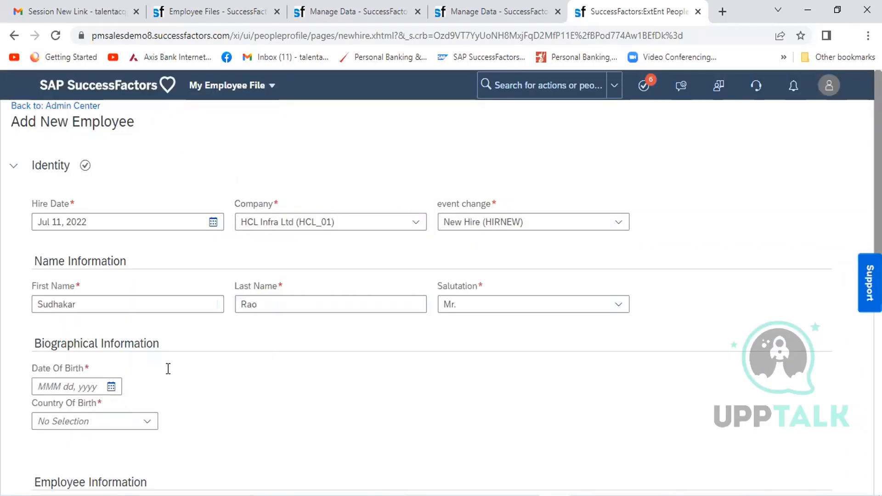
- Pick the new employee's date of birth in the Biographical Information section
{"action": "left_click", "coordinate": [111, 388]}
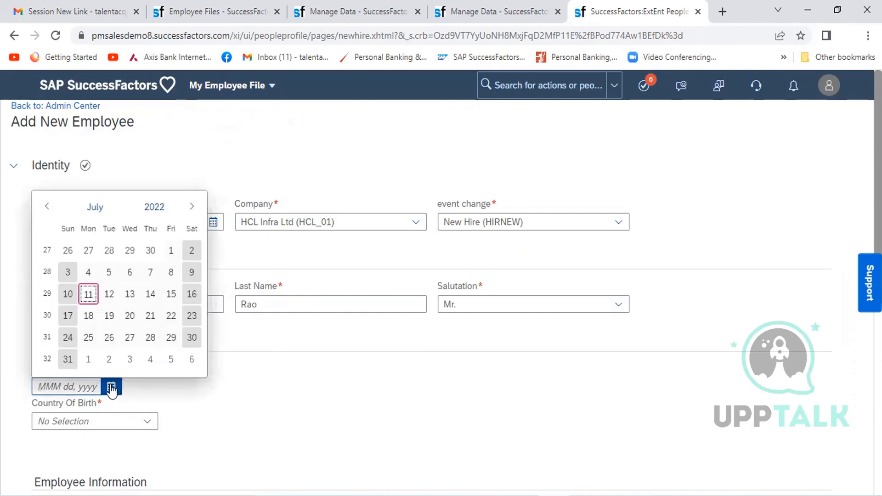
{"action": "left_click", "coordinate": [168, 210]}
{"action": "left_click", "coordinate": [54, 206]}
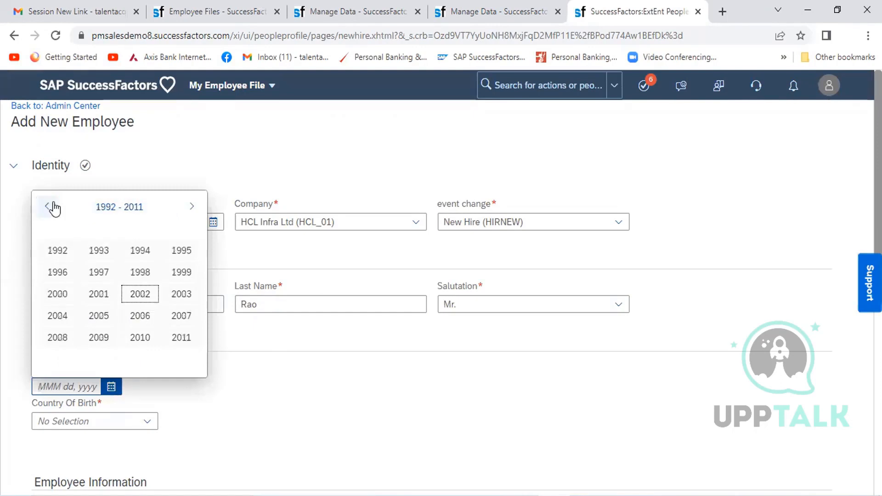
{"action": "left_click", "coordinate": [65, 251]}
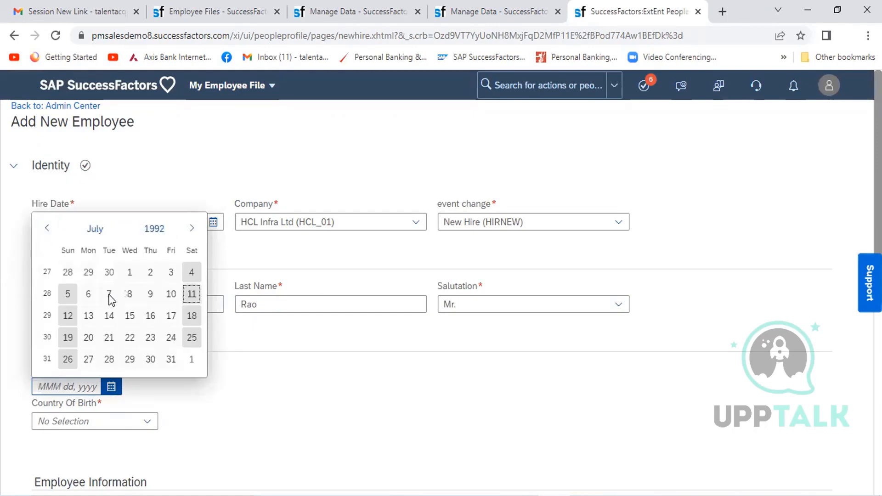
{"action": "left_click", "coordinate": [109, 297]}
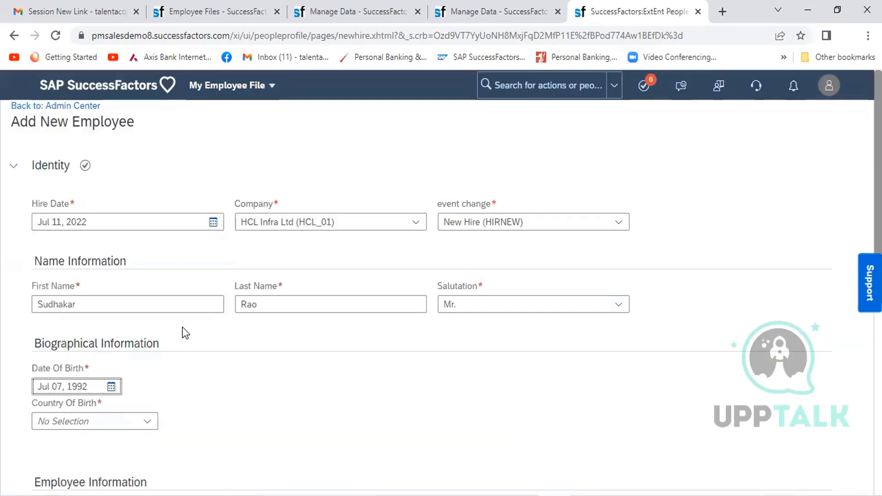
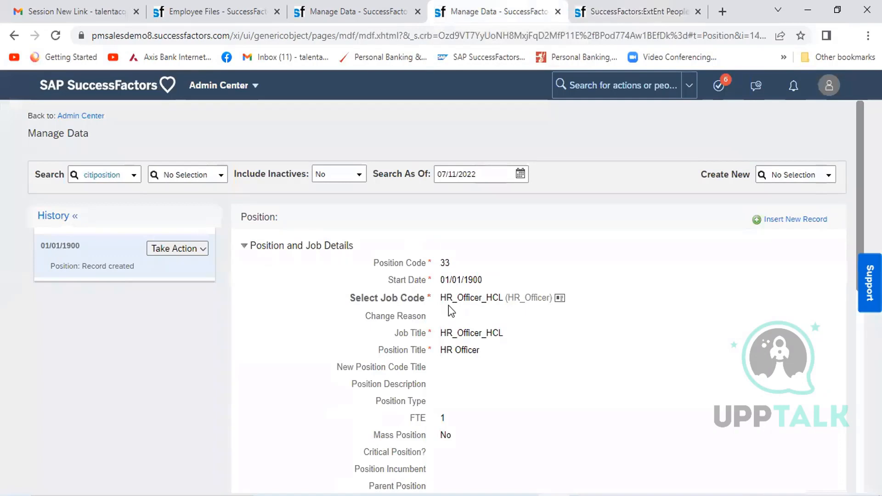
- Return to the Add New Employee form and select position 33 (33) as the target position in Job Information
{"action": "left_click", "coordinate": [367, 12]}
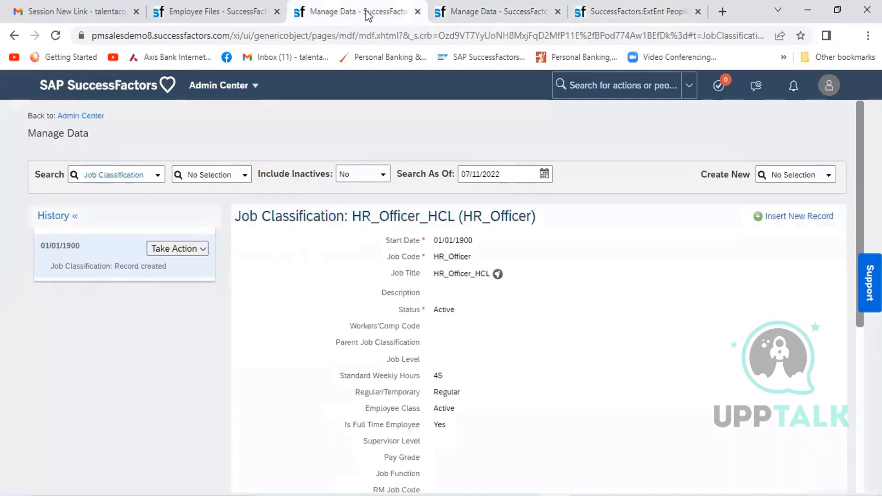
{"action": "left_click", "coordinate": [482, 1]}
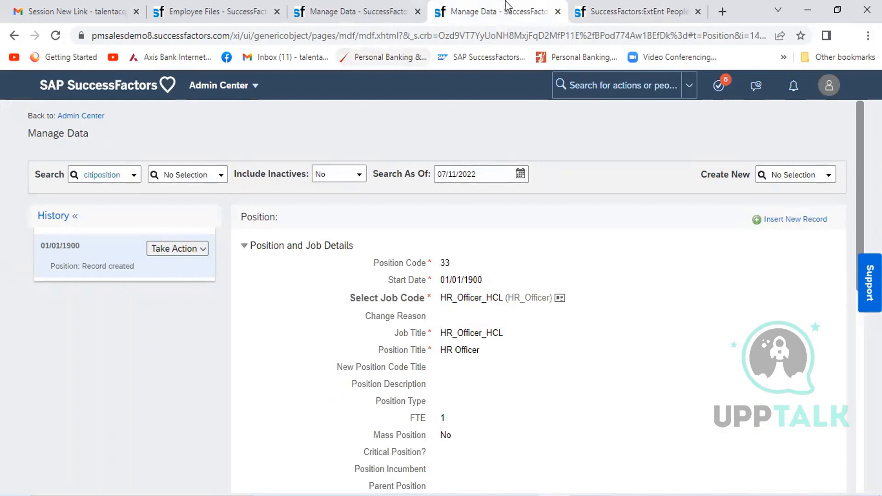
{"action": "left_click", "coordinate": [640, 11]}
{"action": "left_click", "coordinate": [348, 190]}
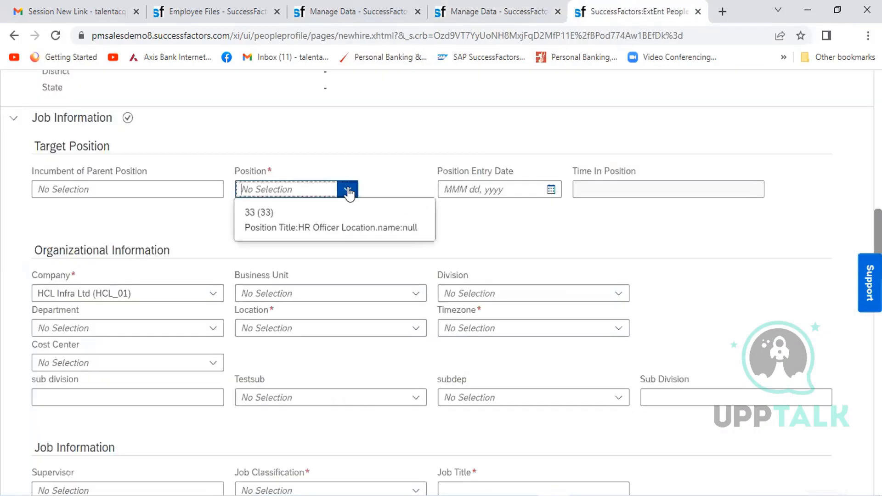
{"action": "left_click", "coordinate": [282, 229]}
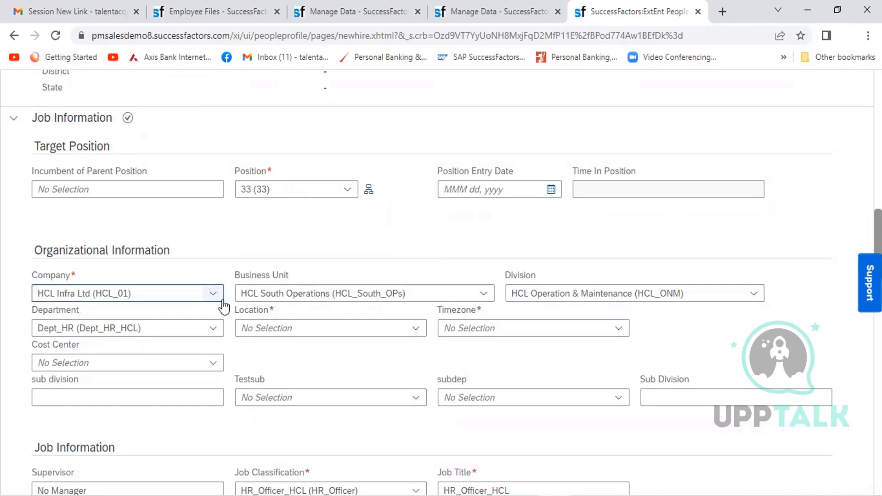
- Review the form's Location options and open the HR Officer position record with code 33 in Manage Data for correction
{"action": "left_click", "coordinate": [416, 329]}
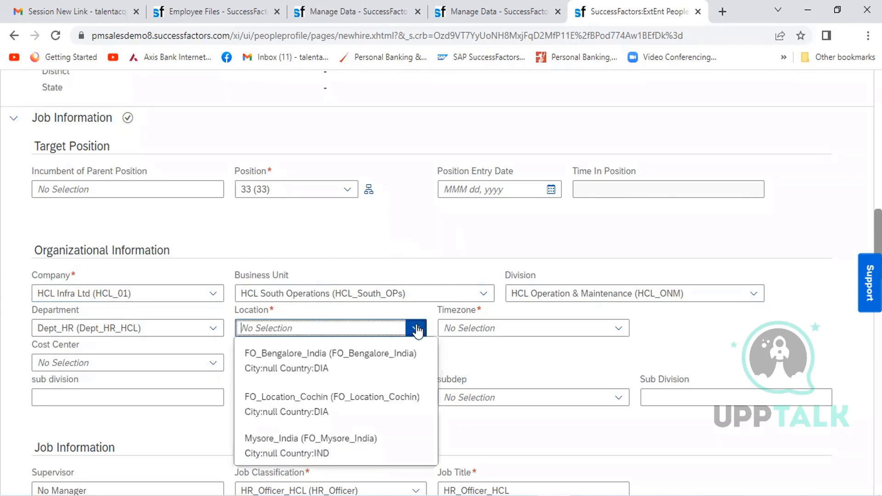
{"action": "left_click", "coordinate": [407, 216]}
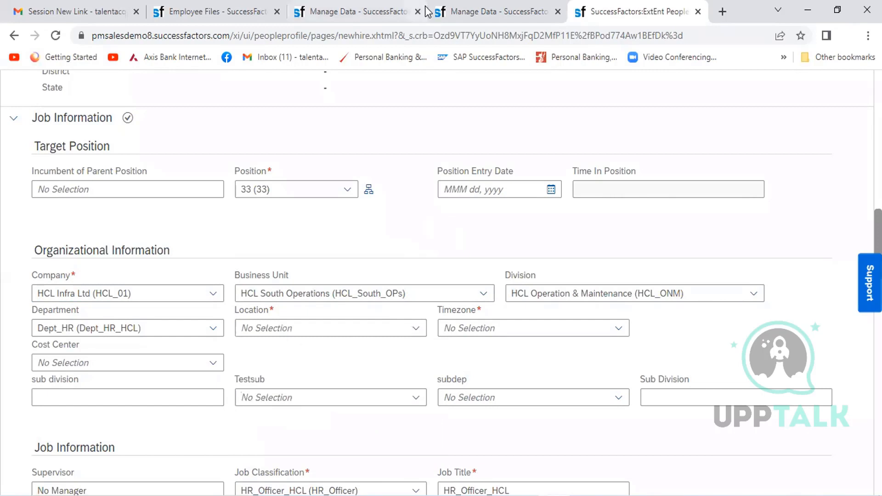
{"action": "left_click", "coordinate": [381, 9]}
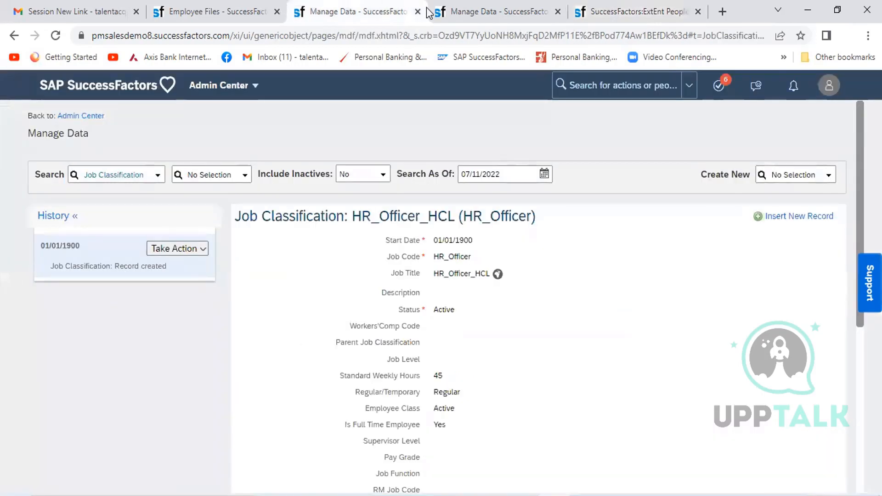
{"action": "left_click", "coordinate": [452, 10]}
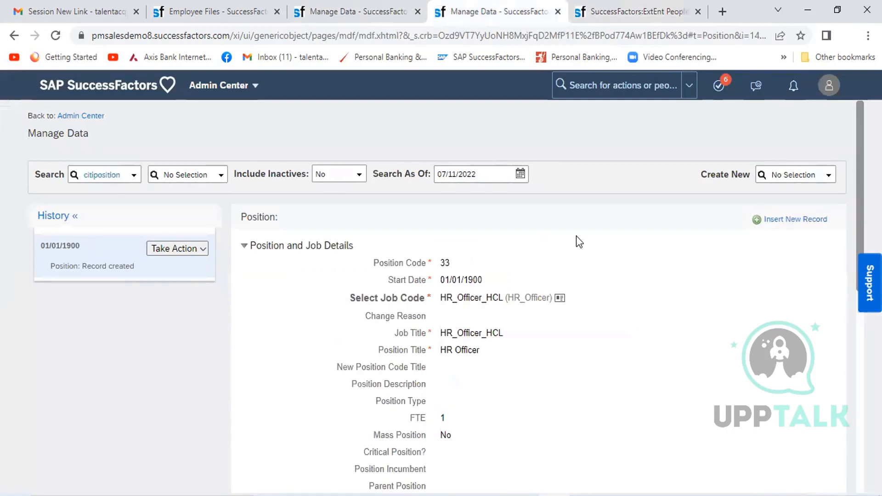
{"action": "left_click", "coordinate": [197, 249]}
{"action": "left_click", "coordinate": [195, 270]}
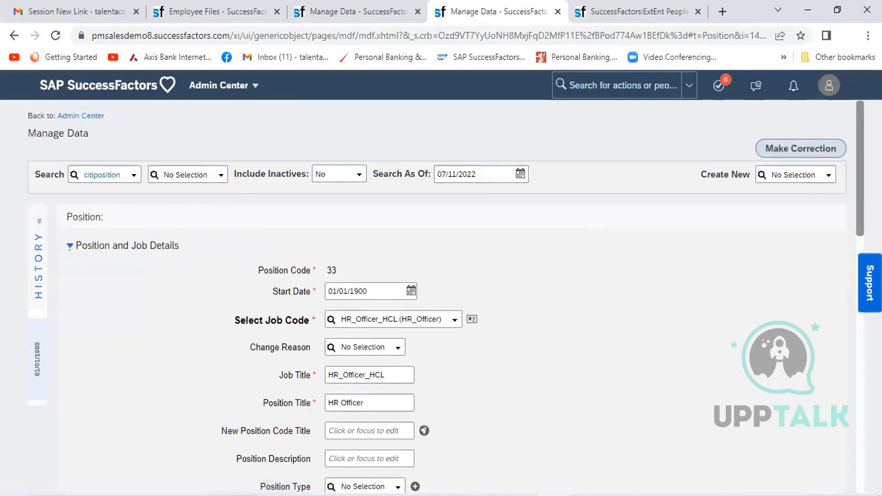
- Set the position's organization location to FO_Hyd_Tel_India (FO_Hyd_Tel_India) and save the record
{"action": "scroll", "coordinate": [851, 264], "scroll_direction": "down", "scroll_amount": 10}
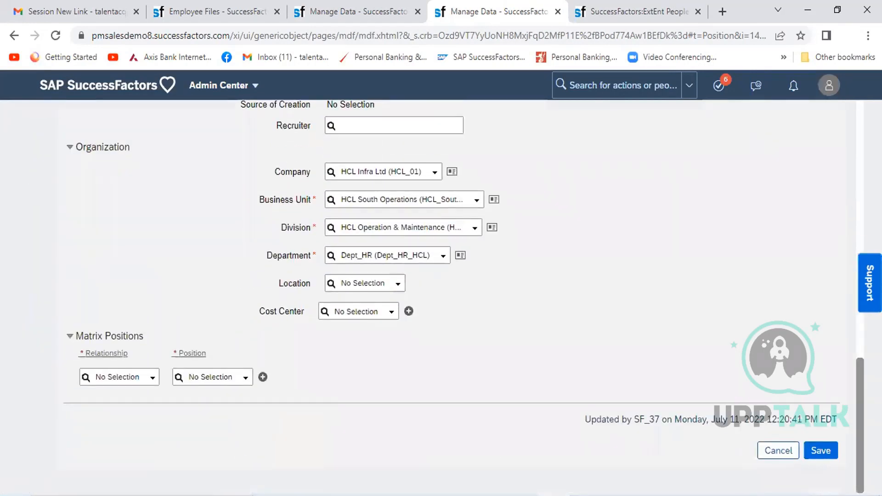
{"action": "left_click", "coordinate": [362, 285]}
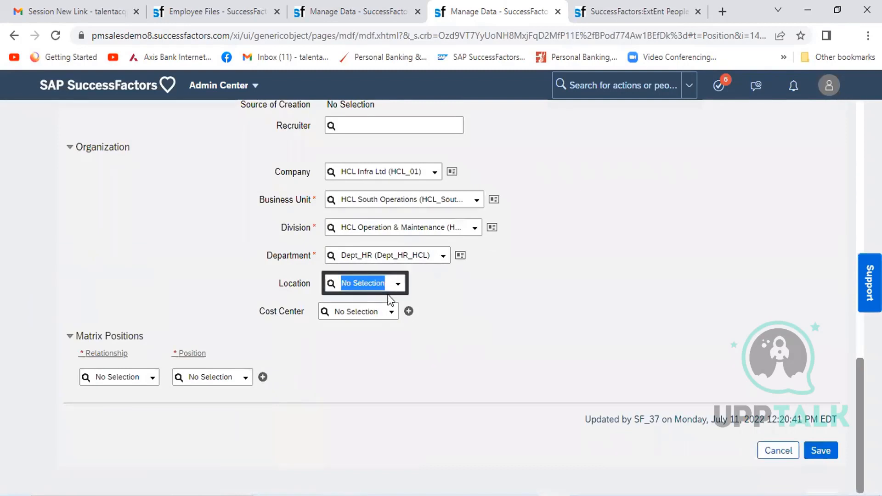
{"action": "type", "text": "HCL"}
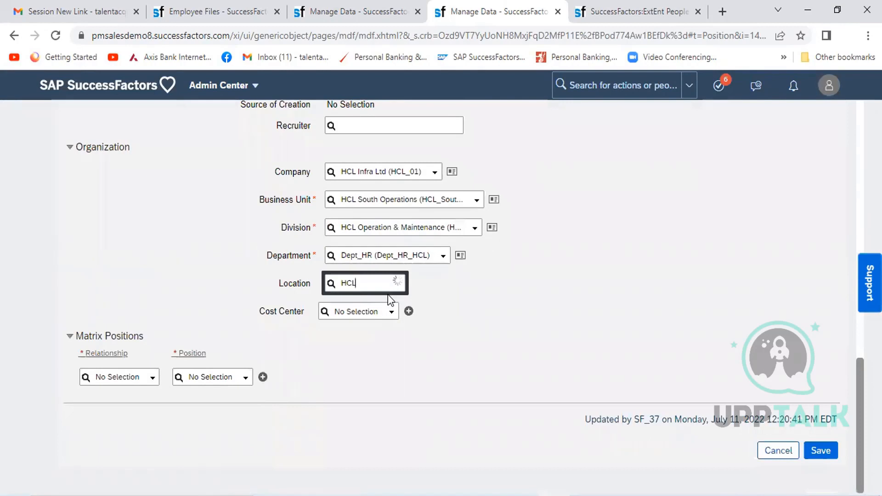
{"action": "key", "text": "BackSpace"}
{"action": "key", "text": "BackSpace"}
{"action": "key", "text": "BackSpace"}
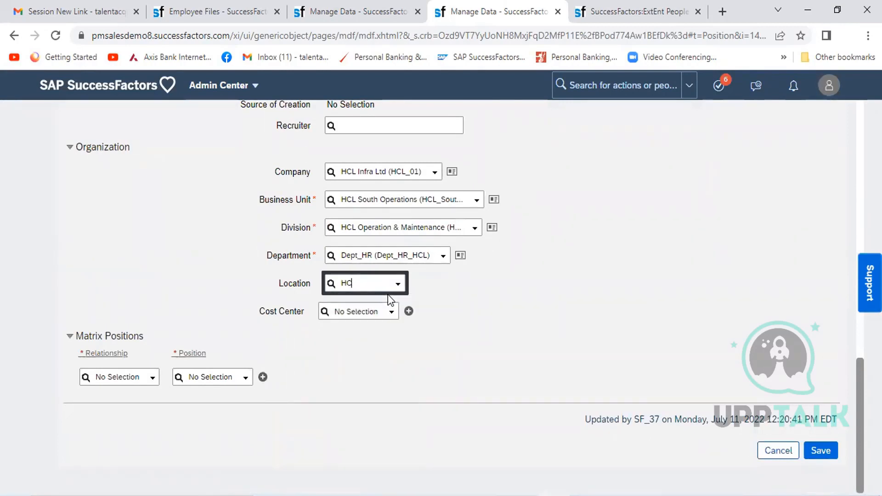
{"action": "type", "text": "FO"}
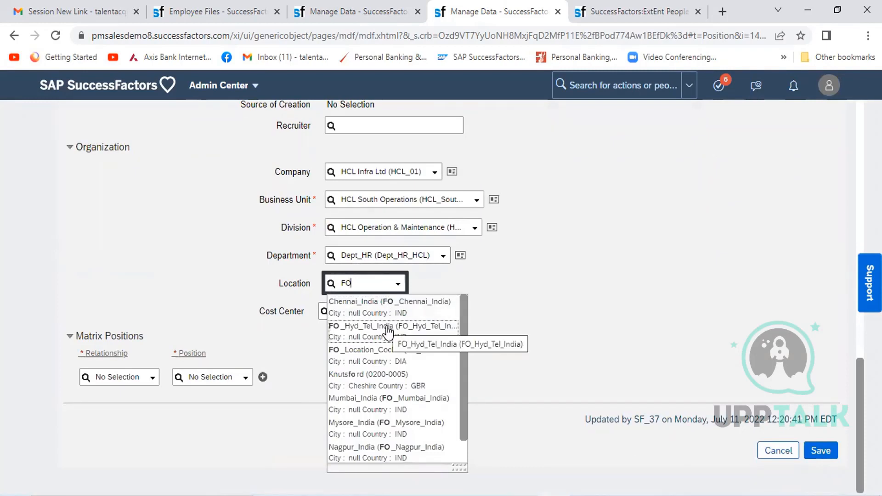
{"action": "left_click", "coordinate": [387, 328]}
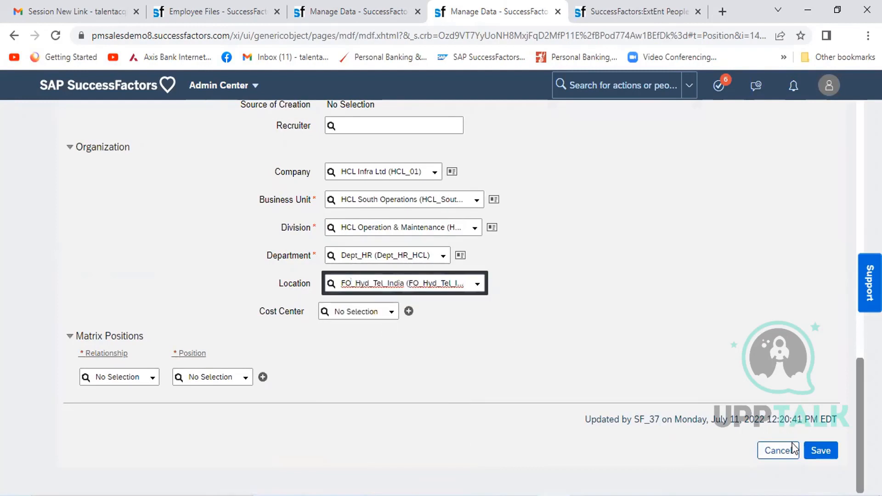
{"action": "left_click", "coordinate": [818, 454]}
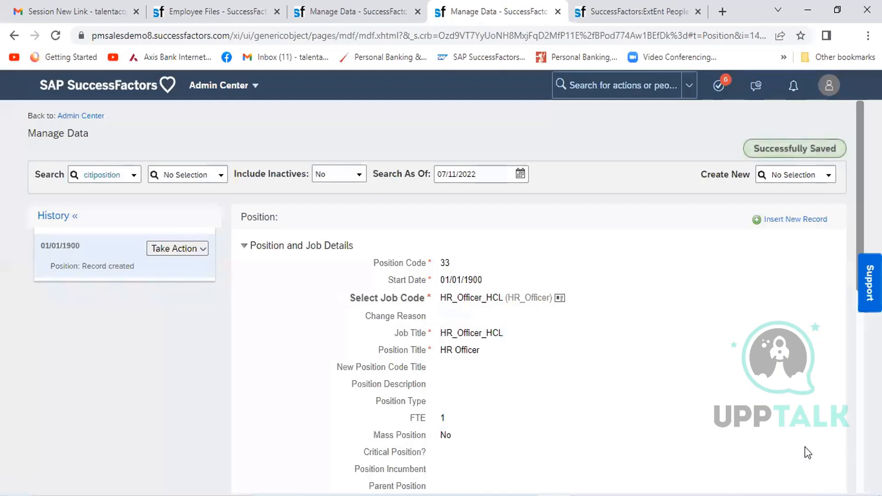
- Reselect position 33 (33) in the Add New Employee form to reload the position's organizational data
{"action": "left_click", "coordinate": [606, 13]}
{"action": "left_click", "coordinate": [346, 192]}
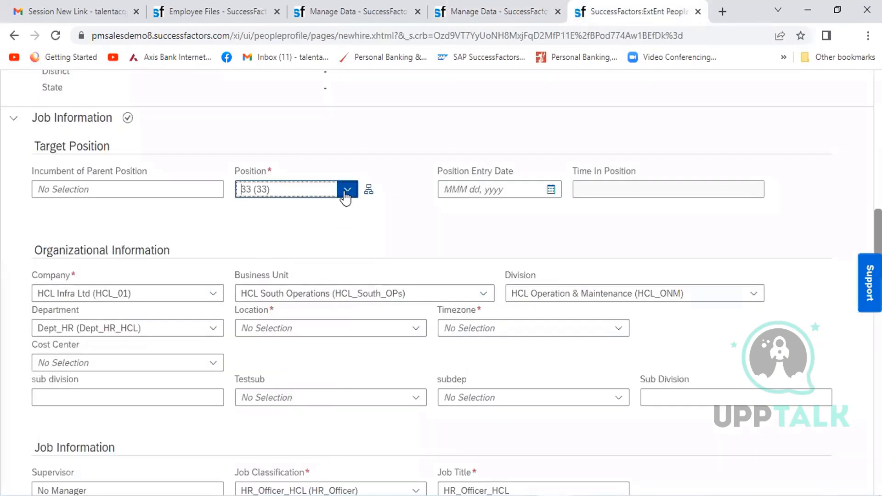
{"action": "left_click", "coordinate": [350, 228]}
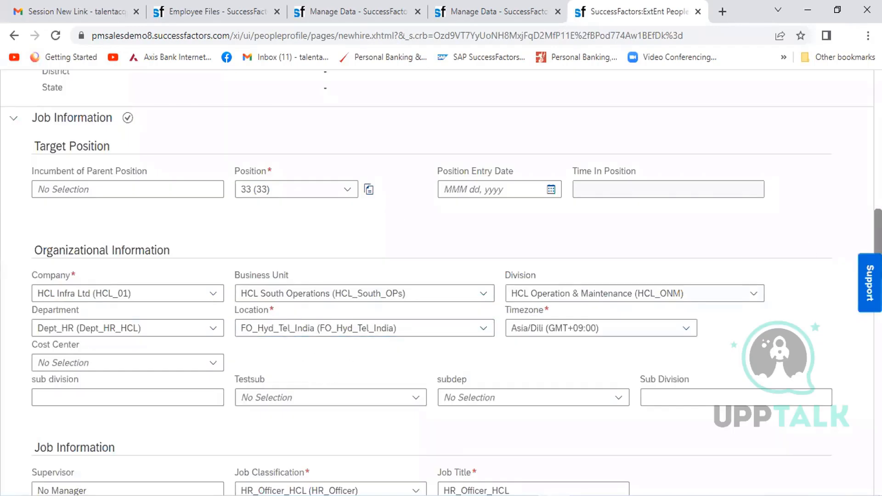
- Set First Date Worked to Jul 11, 2022 in the Employment Details section
{"action": "scroll", "coordinate": [441, 283], "scroll_direction": "down", "scroll_amount": 1}
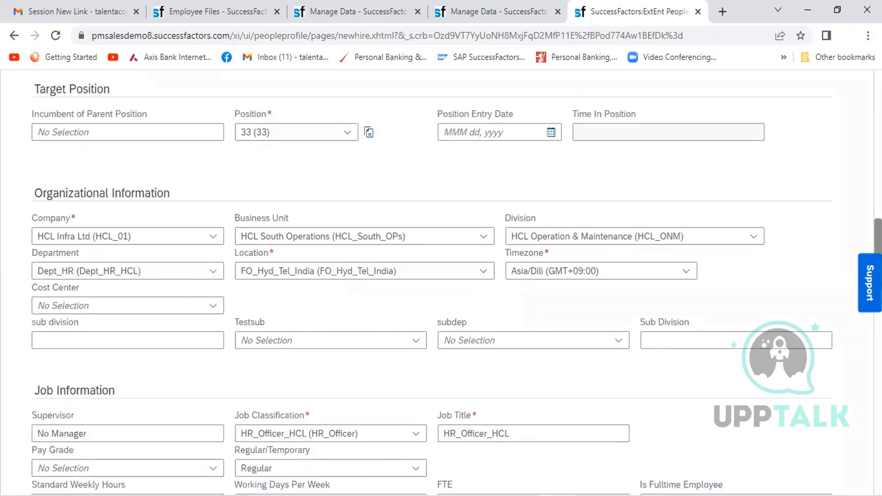
{"action": "scroll", "coordinate": [441, 283], "scroll_direction": "down", "scroll_amount": 1}
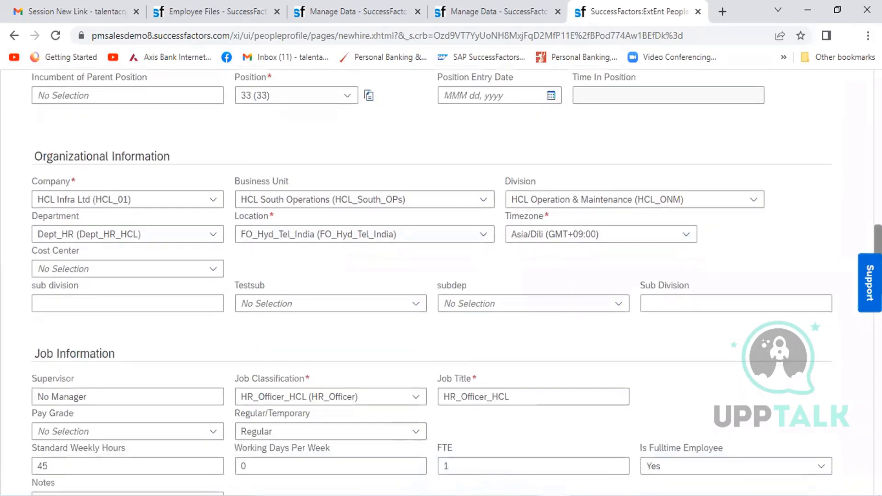
{"action": "scroll", "coordinate": [441, 282], "scroll_direction": "down", "scroll_amount": 2}
{"action": "scroll", "coordinate": [441, 283], "scroll_direction": "down", "scroll_amount": 3}
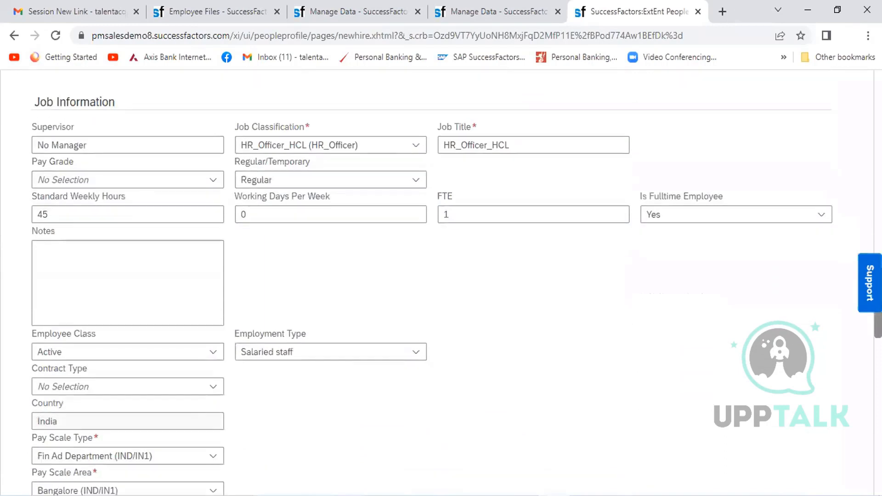
{"action": "scroll", "coordinate": [441, 282], "scroll_direction": "down", "scroll_amount": 2}
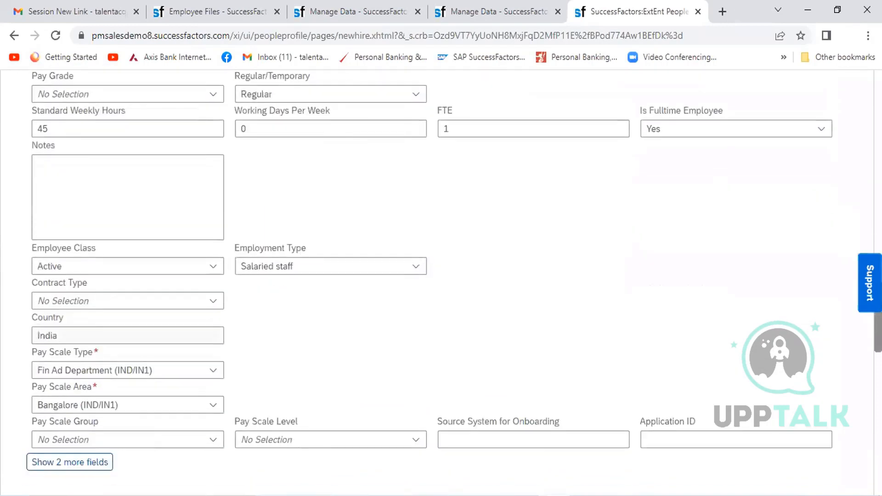
{"action": "scroll", "coordinate": [441, 283], "scroll_direction": "down", "scroll_amount": 4}
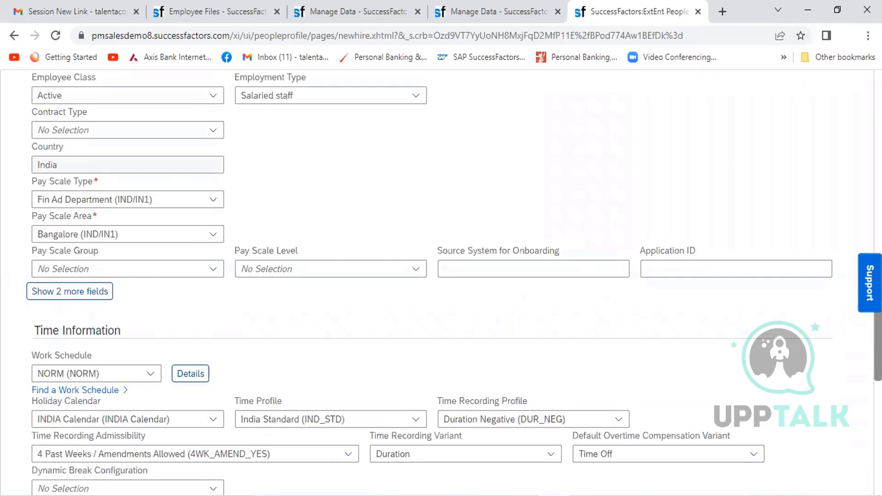
{"action": "scroll", "coordinate": [441, 282], "scroll_direction": "down", "scroll_amount": 4}
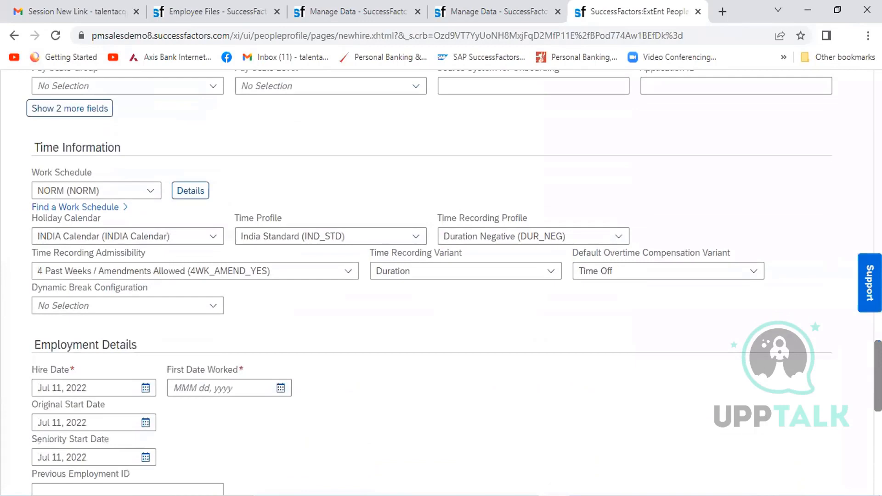
{"action": "scroll", "coordinate": [441, 282], "scroll_direction": "down", "scroll_amount": 3}
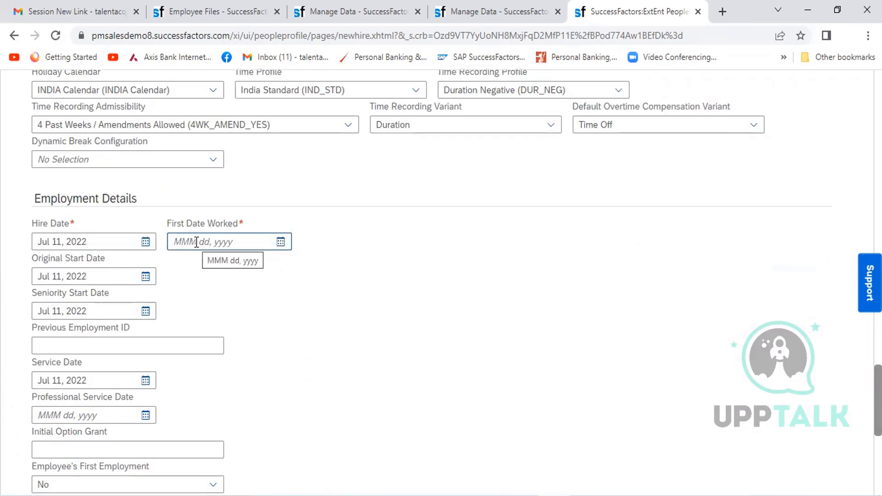
{"action": "left_click", "coordinate": [284, 245]}
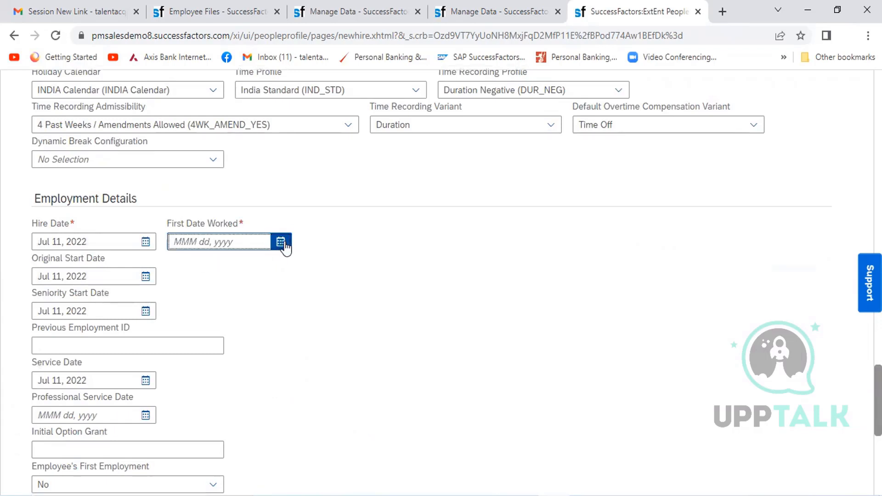
{"action": "left_click", "coordinate": [223, 354]}
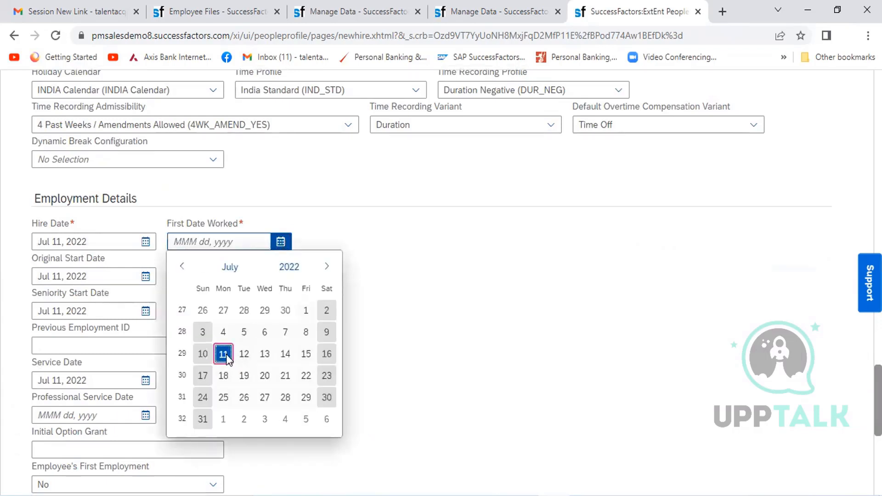
{"action": "left_click", "coordinate": [729, 365]}
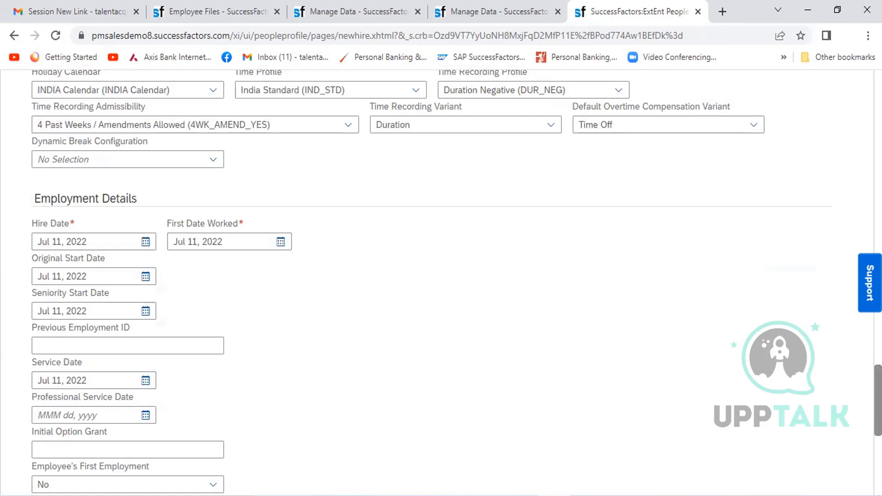
- Delete the prefilled HR Manager entry from the Job Relationships section
{"action": "scroll", "coordinate": [441, 283], "scroll_direction": "down", "scroll_amount": 5}
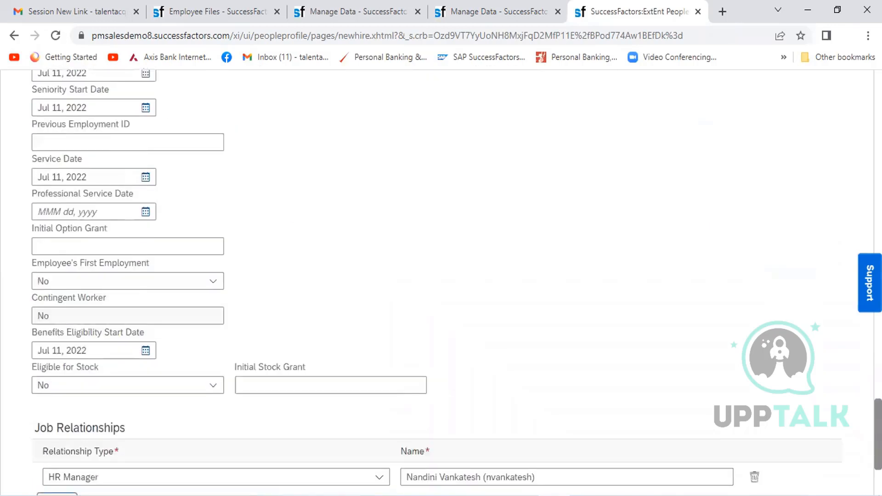
{"action": "scroll", "coordinate": [441, 283], "scroll_direction": "down", "scroll_amount": 3}
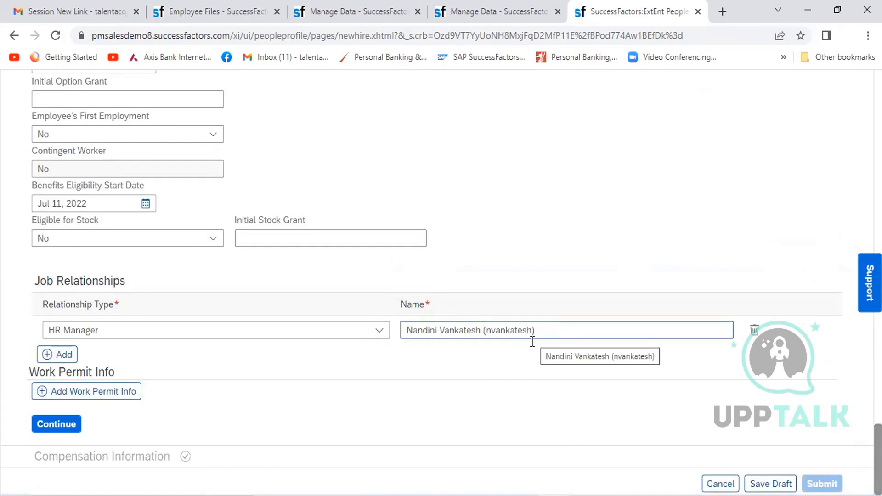
{"action": "left_click", "coordinate": [379, 331]}
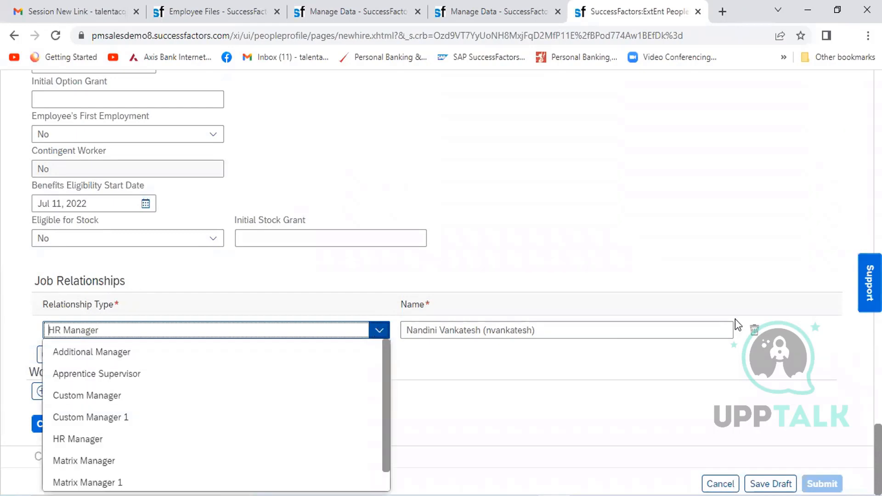
{"action": "left_click", "coordinate": [754, 331]}
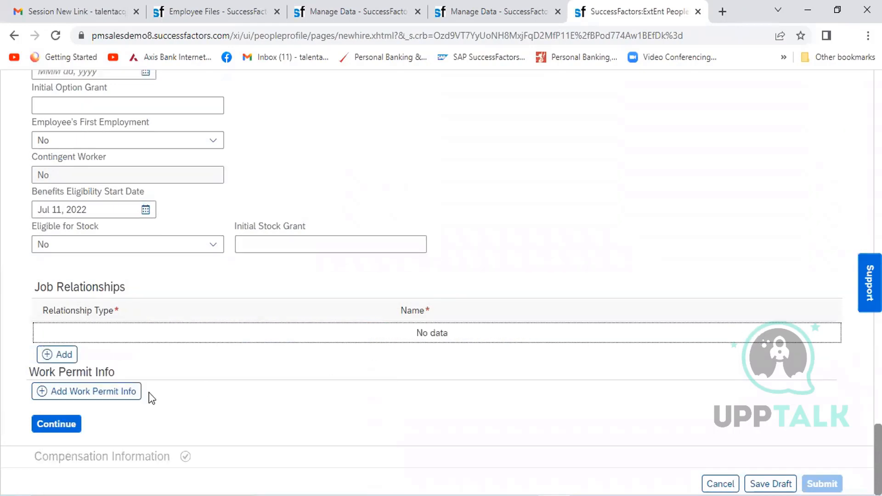
- Try to continue from Job Information to the Compensation Information section and dismiss the resulting dialog
{"action": "left_click", "coordinate": [46, 426]}
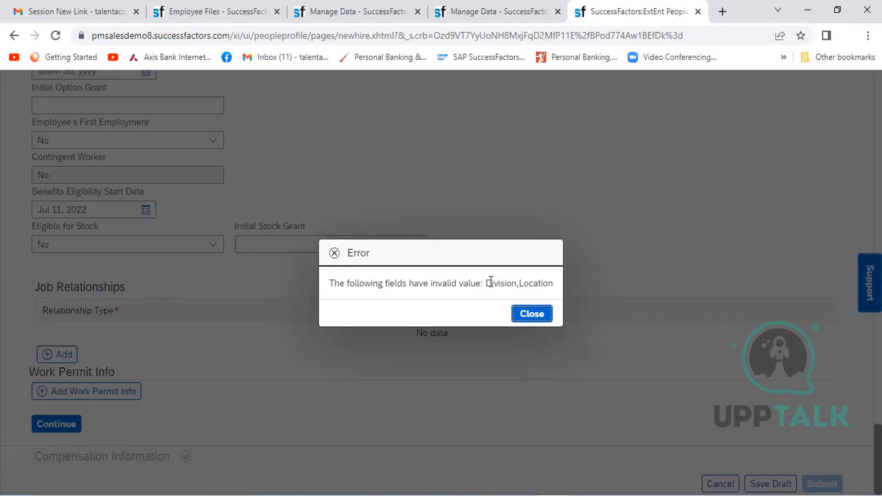
{"action": "left_click_drag", "start_coordinate": [552, 286], "coordinate": [486, 284]}
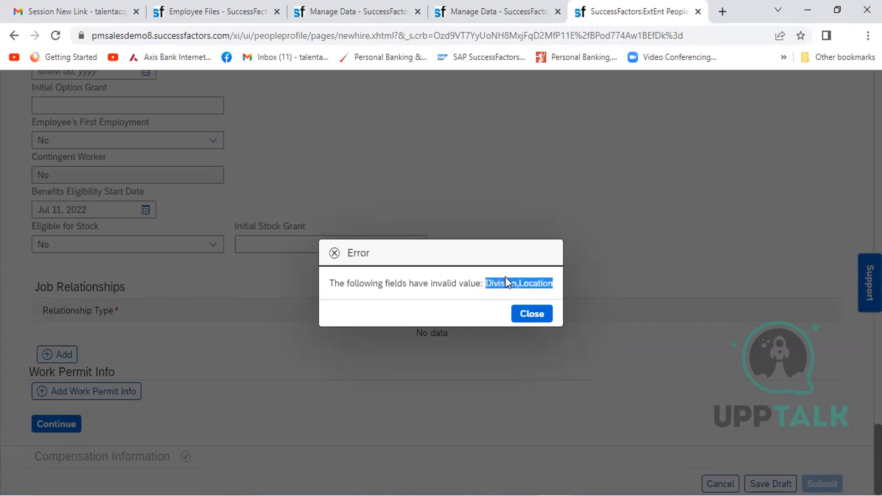
{"action": "left_click", "coordinate": [540, 315]}
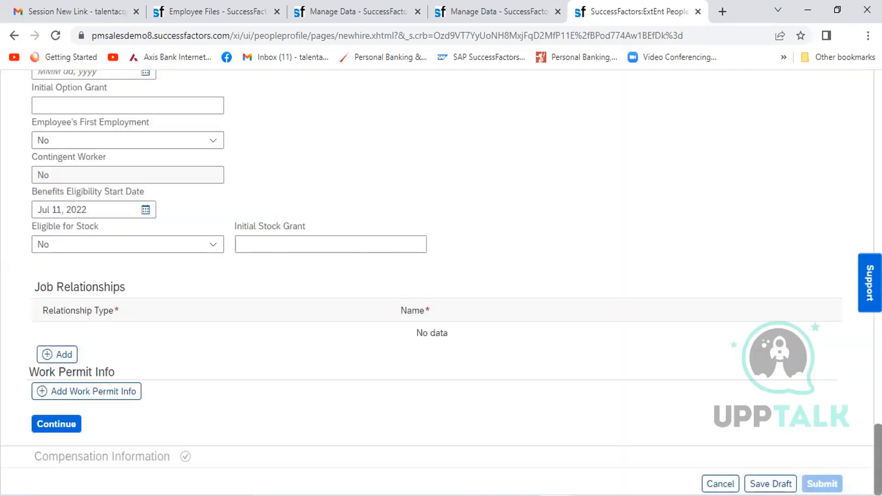
- Check the new hire's organizational information, and set the search in the Manage Data page showing the job classification to the Division object
{"action": "scroll", "coordinate": [848, 164], "scroll_direction": "up", "scroll_amount": 20}
{"action": "scroll", "coordinate": [851, 171], "scroll_direction": "down", "scroll_amount": 10}
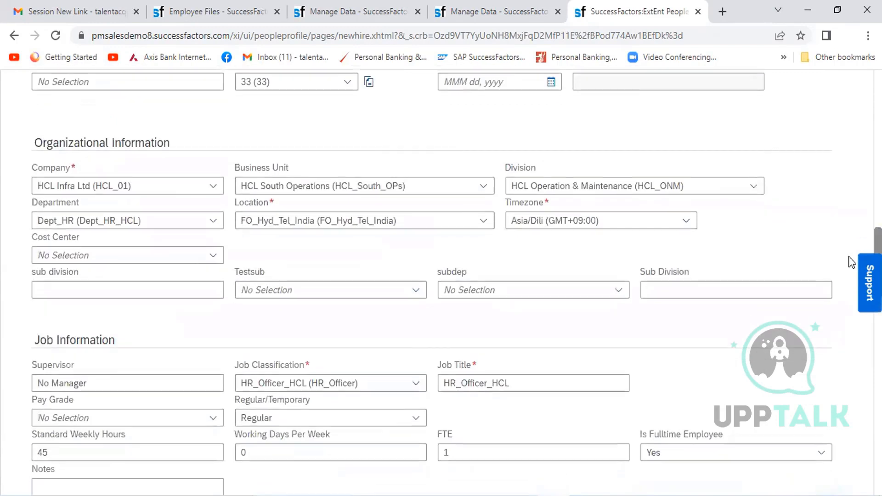
{"action": "left_click_drag", "start_coordinate": [849, 257], "coordinate": [848, 258]}
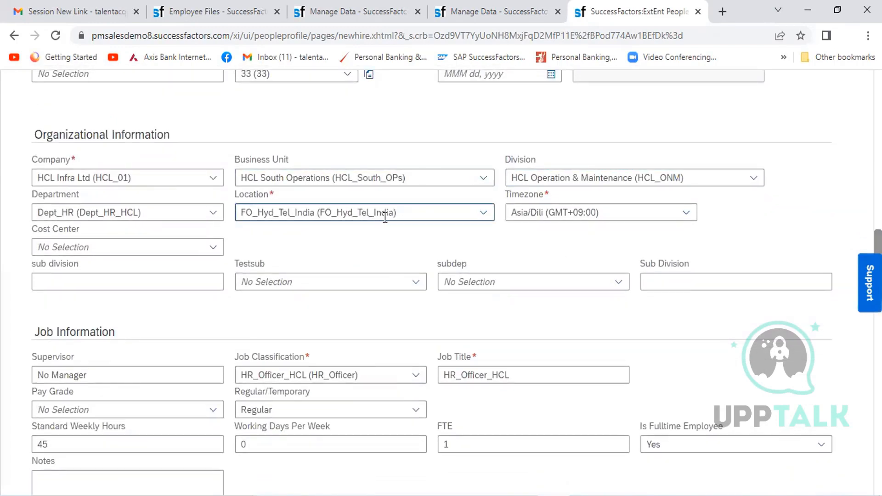
{"action": "left_click", "coordinate": [405, 13]}
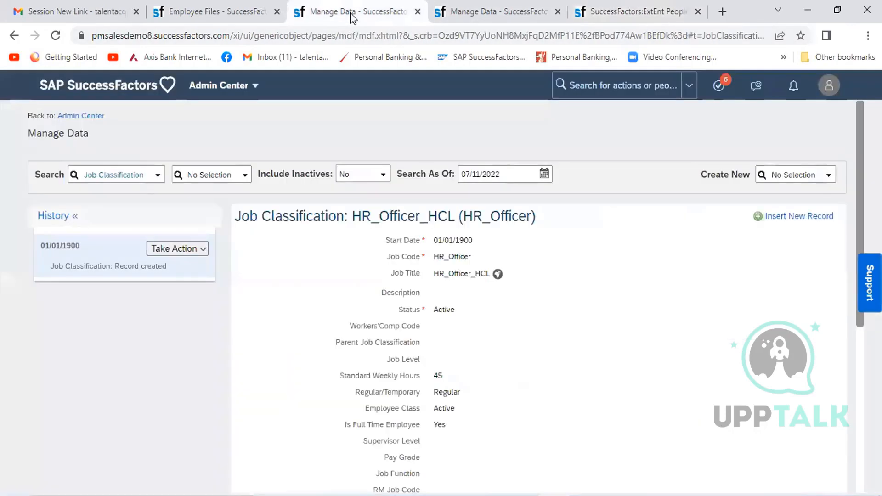
{"action": "left_click", "coordinate": [132, 181]}
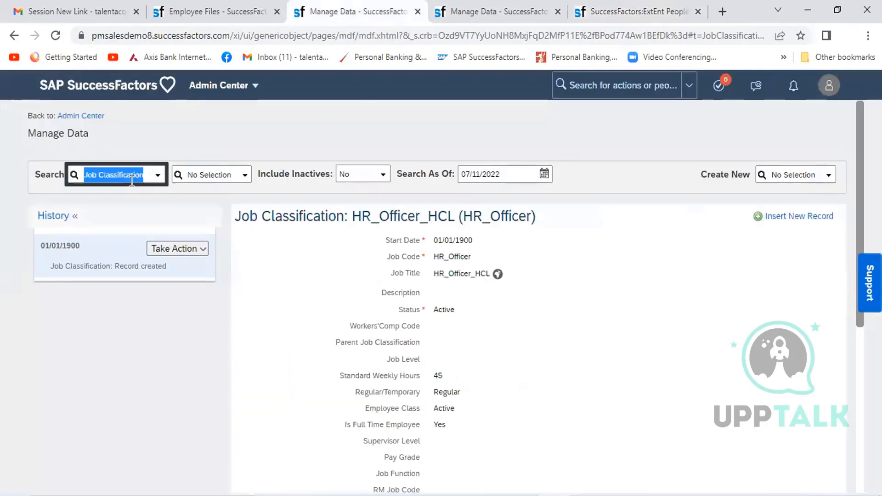
{"action": "type", "text": "divi"}
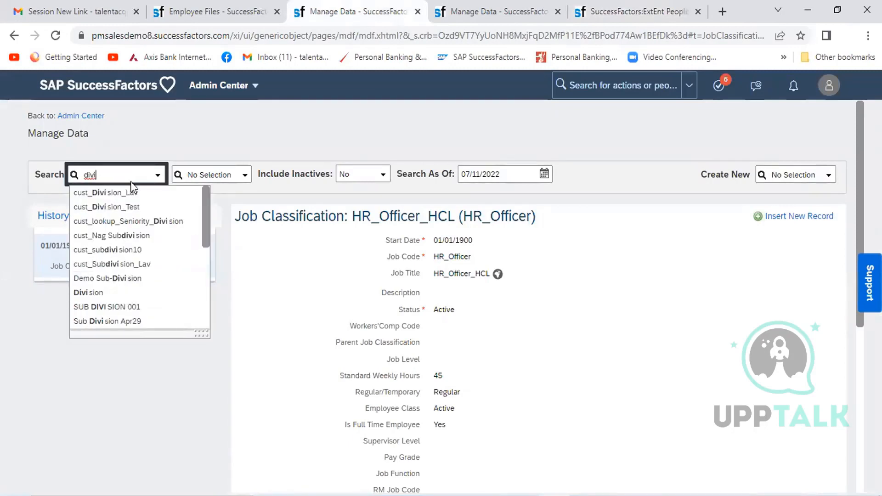
{"action": "left_click", "coordinate": [86, 294]}
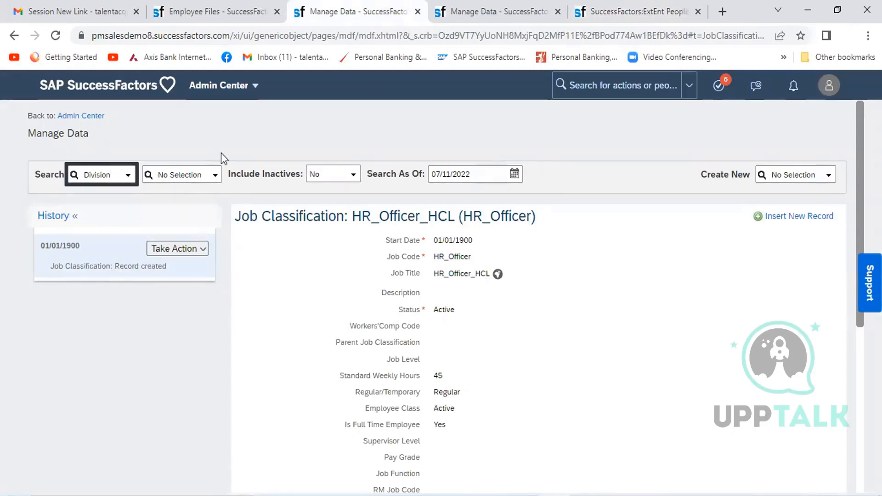
{"action": "left_click", "coordinate": [191, 170]}
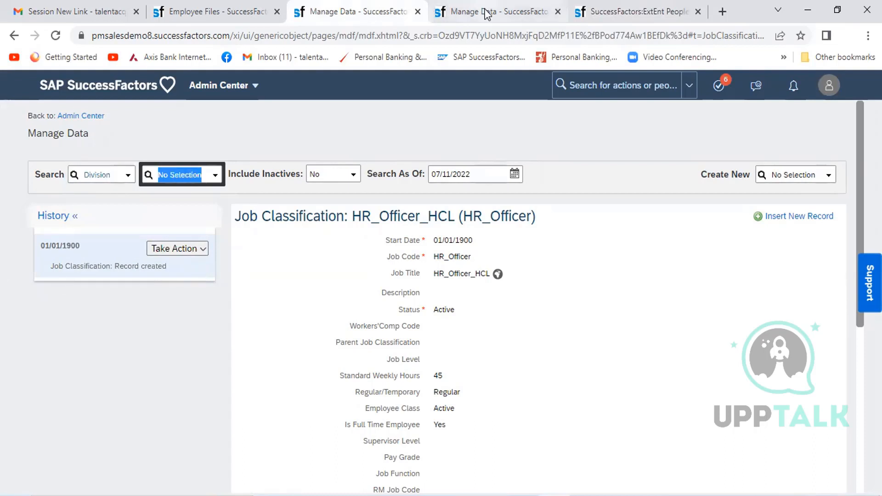
- Check the division code in the new hire form and open the HCL Operation & Maintenance (HCL_ONM) division record in Manage Data
{"action": "left_click", "coordinate": [592, 13]}
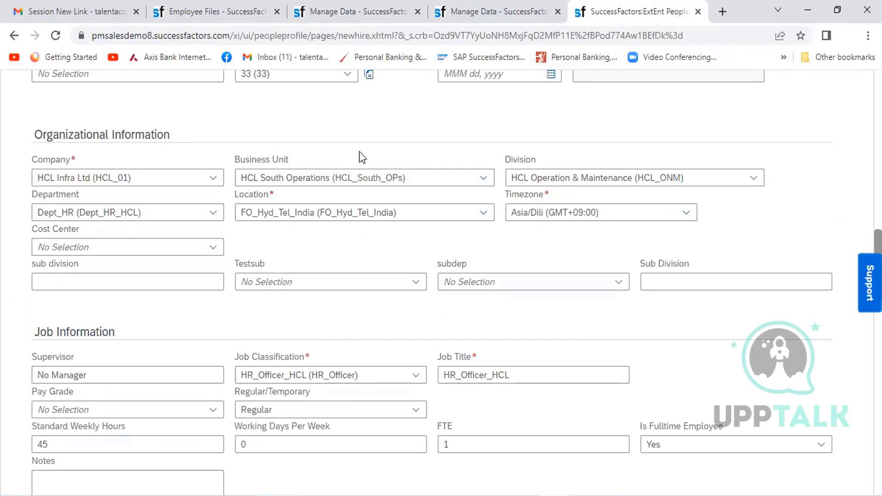
{"action": "left_click", "coordinate": [459, 17]}
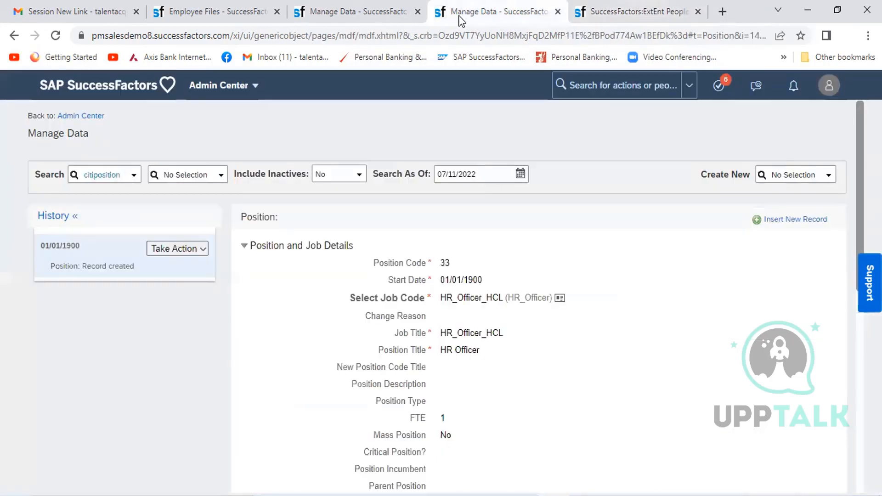
{"action": "left_click", "coordinate": [325, 11]}
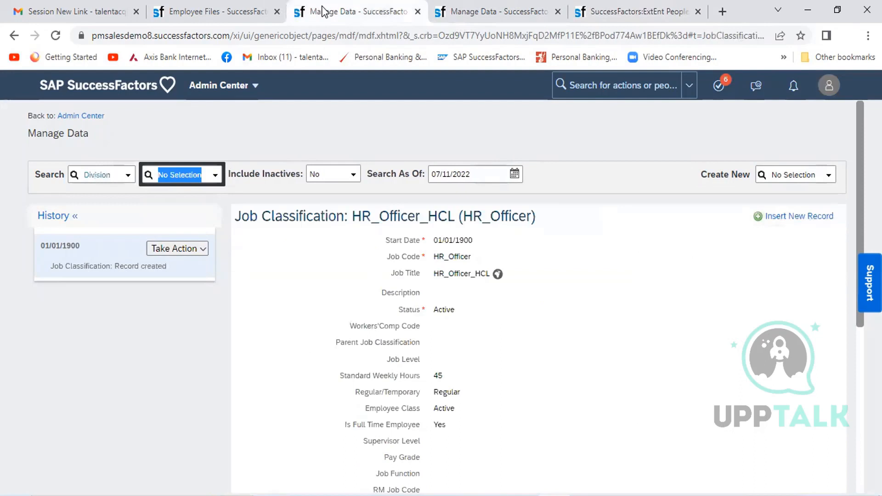
{"action": "type", "text": "HCL_ONM"}
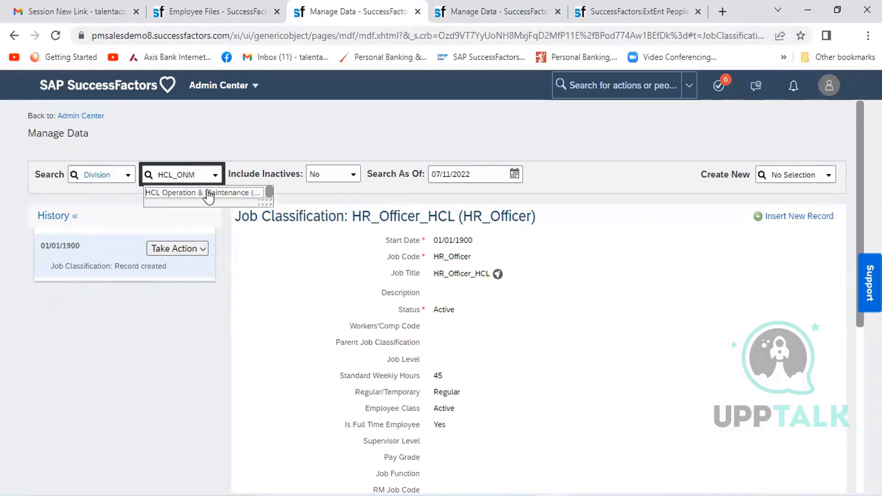
{"action": "left_click", "coordinate": [209, 194]}
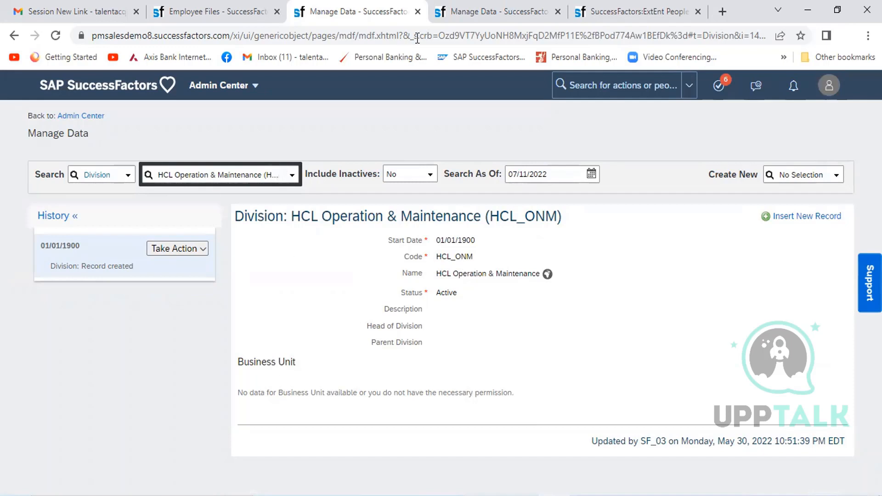
- Correct the HCL_ONM division record by assigning the business unit HCL South Operations (HCL_South_OPs), and save it
{"action": "left_click", "coordinate": [601, 8]}
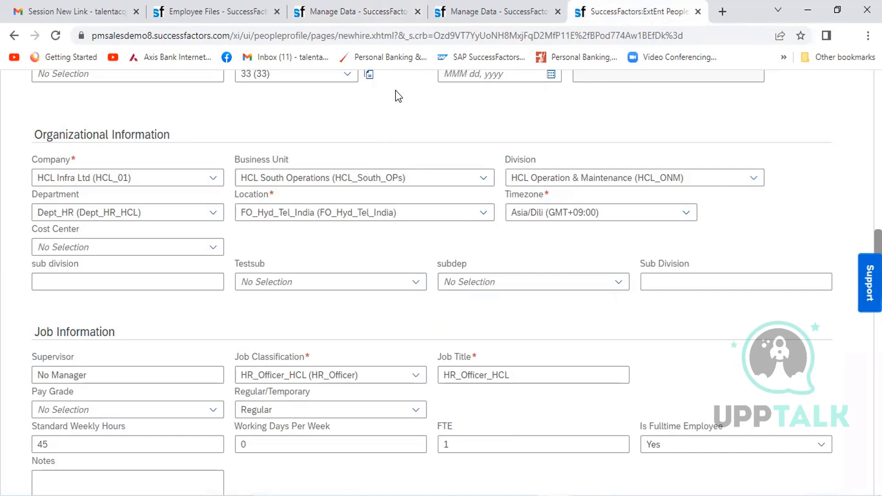
{"action": "left_click", "coordinate": [378, 19]}
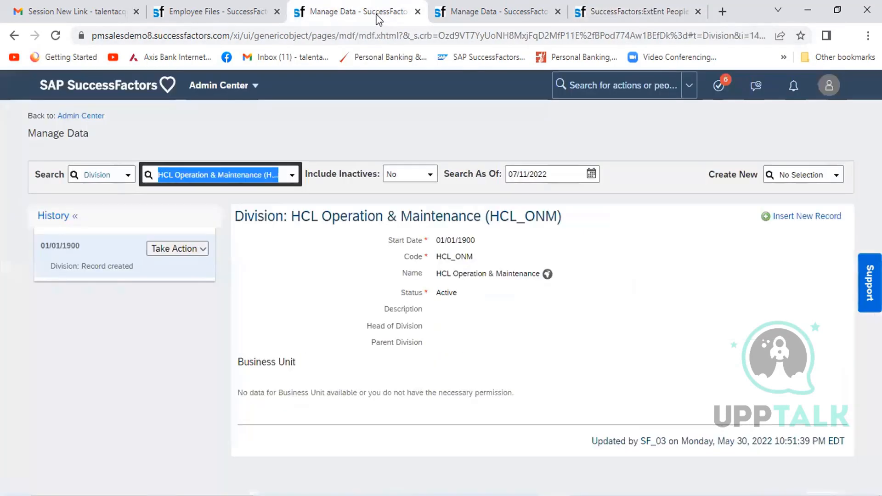
{"action": "left_click", "coordinate": [202, 250]}
{"action": "left_click", "coordinate": [193, 269]}
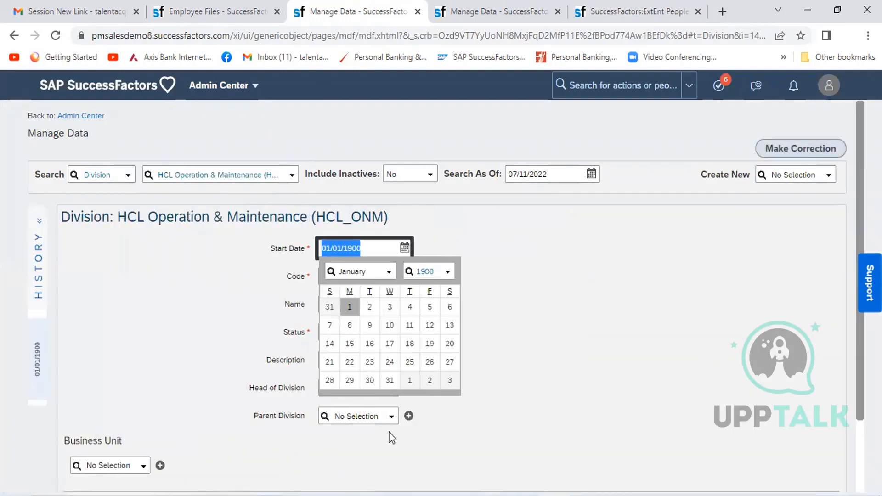
{"action": "left_click", "coordinate": [113, 466]}
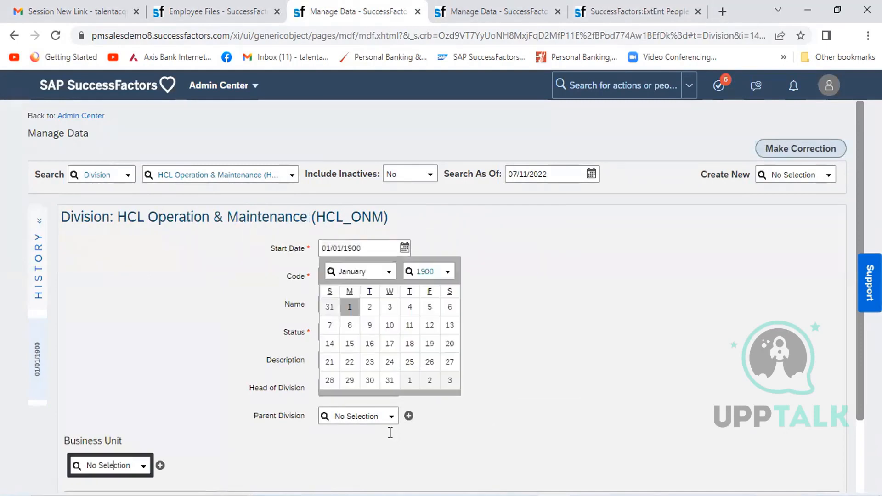
{"action": "key", "text": "ctrl+a"}
{"action": "type", "text": "HCL"}
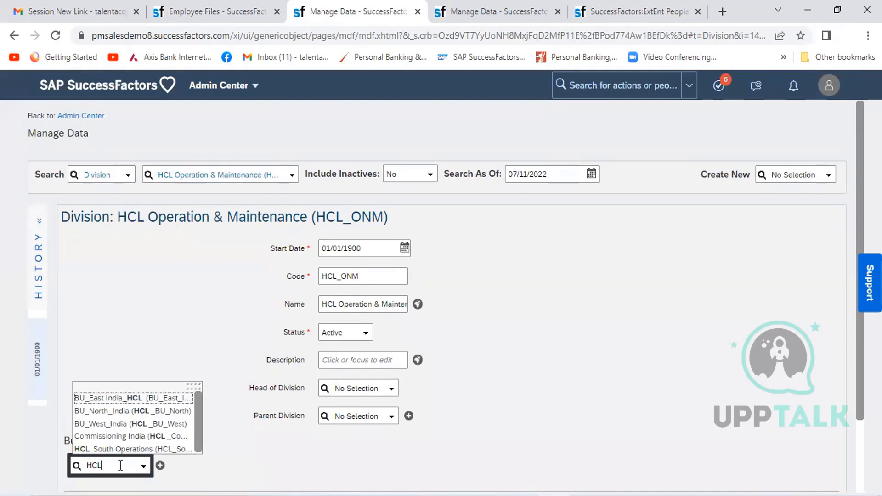
{"action": "left_click", "coordinate": [158, 450]}
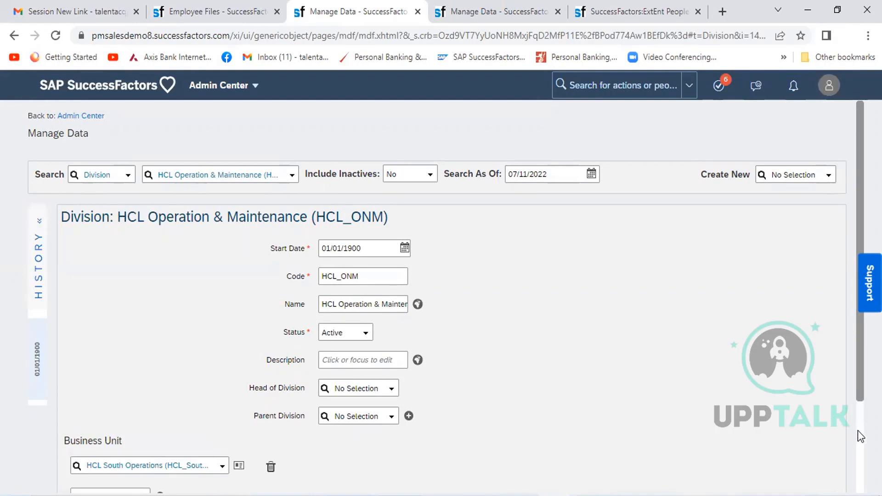
{"action": "scroll", "coordinate": [858, 430], "scroll_direction": "down", "scroll_amount": 3}
{"action": "left_click", "coordinate": [811, 449]}
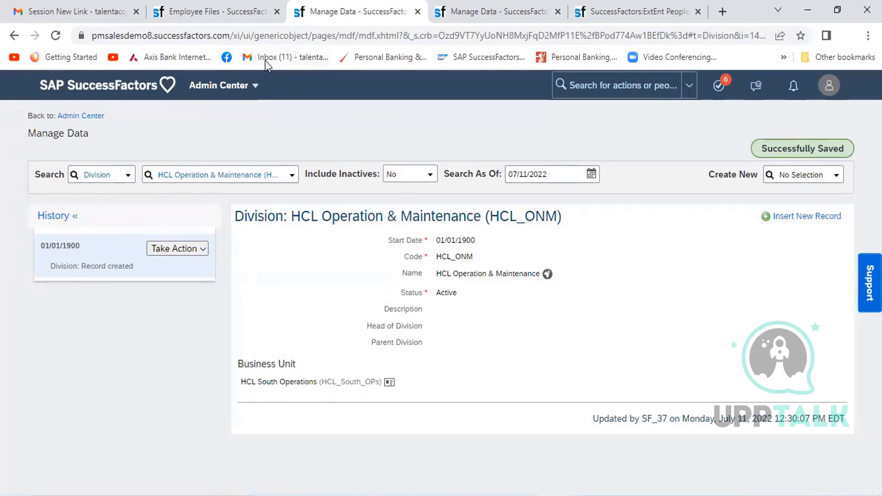
- Return to the new hire form, try again to continue past Job Information, and dismiss the dialog
{"action": "left_click", "coordinate": [606, 13]}
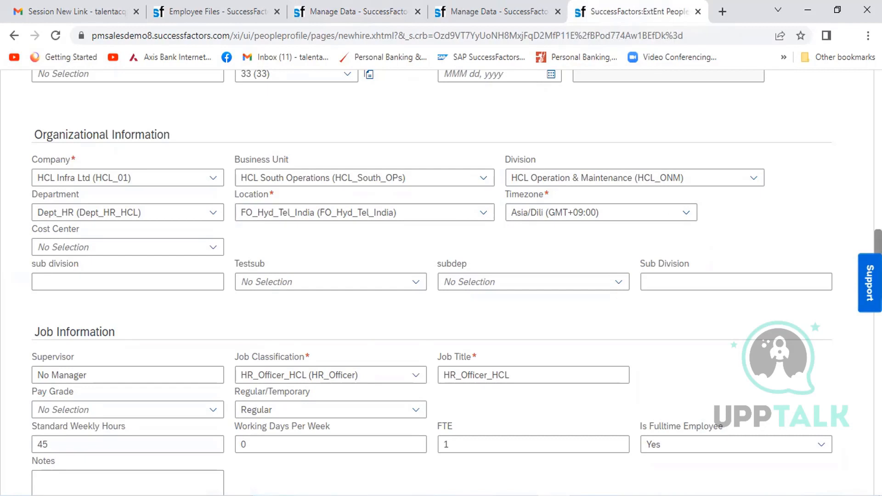
{"action": "scroll", "coordinate": [441, 275], "scroll_direction": "down", "scroll_amount": 15}
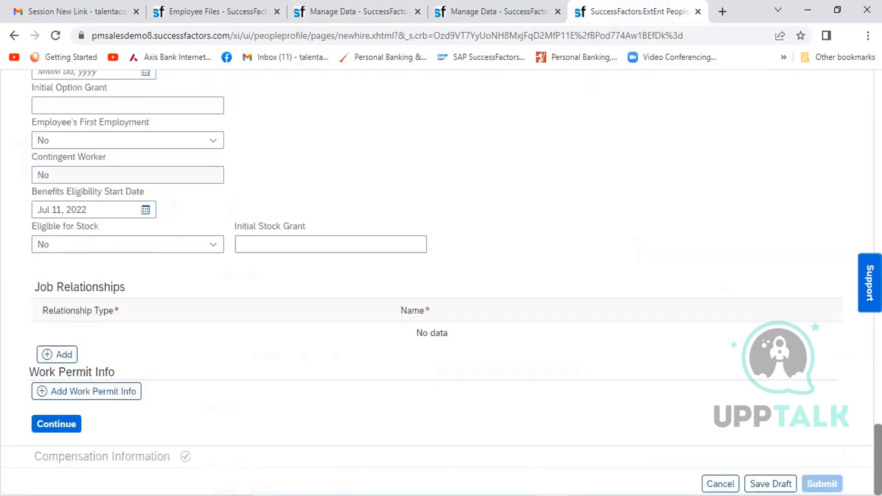
{"action": "left_click", "coordinate": [54, 424]}
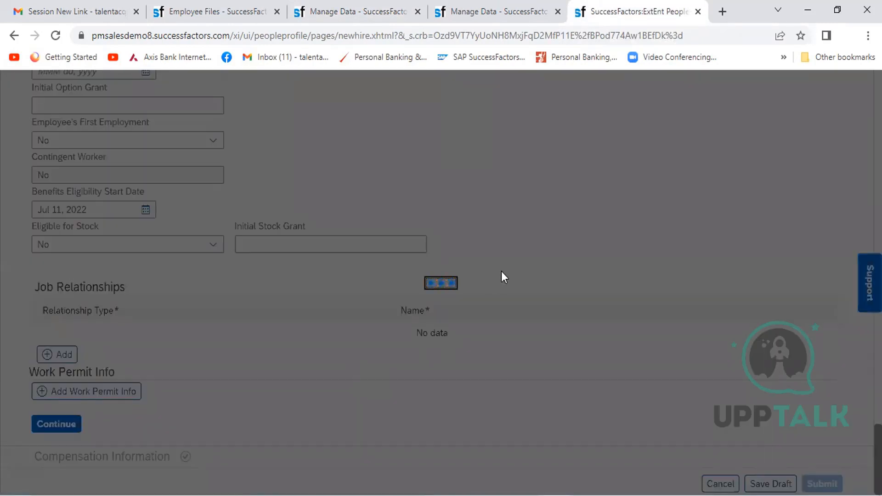
{"action": "left_click", "coordinate": [517, 313]}
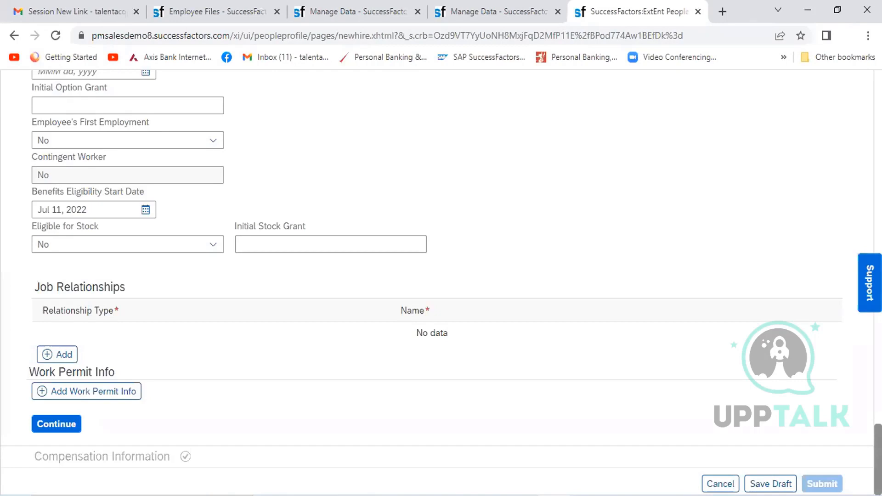
- Change the Location in Organizational Information to Mysore_India (FO_Mysore_India)
{"action": "scroll", "coordinate": [441, 282], "scroll_direction": "up", "scroll_amount": 7}
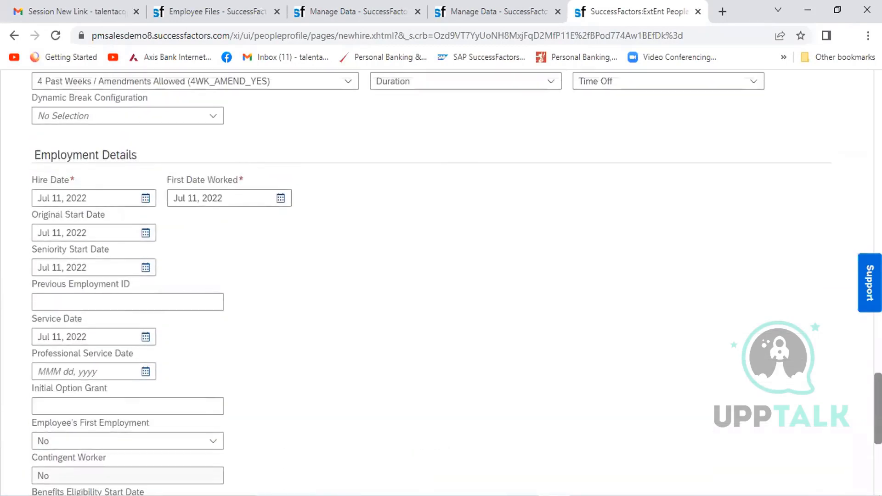
{"action": "scroll", "coordinate": [441, 283], "scroll_direction": "up", "scroll_amount": 12}
{"action": "scroll", "coordinate": [441, 282], "scroll_direction": "down", "scroll_amount": 5}
{"action": "scroll", "coordinate": [603, 191], "scroll_direction": "down", "scroll_amount": 1}
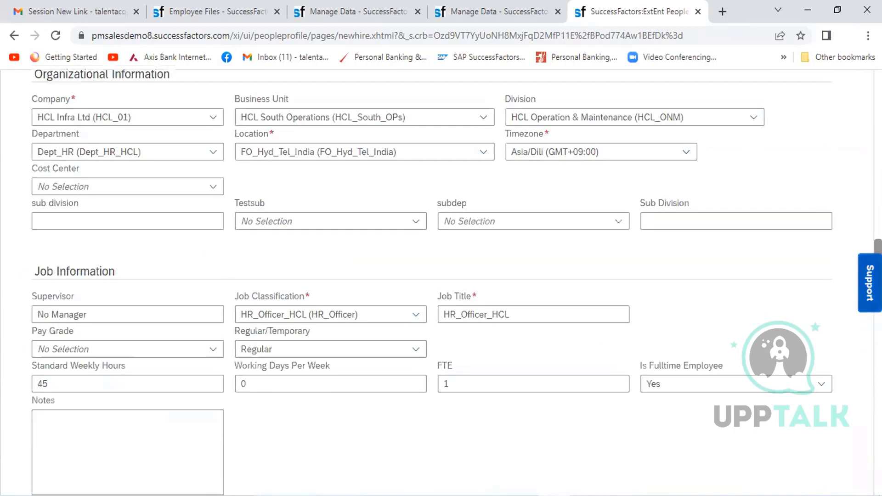
{"action": "left_click", "coordinate": [485, 153]}
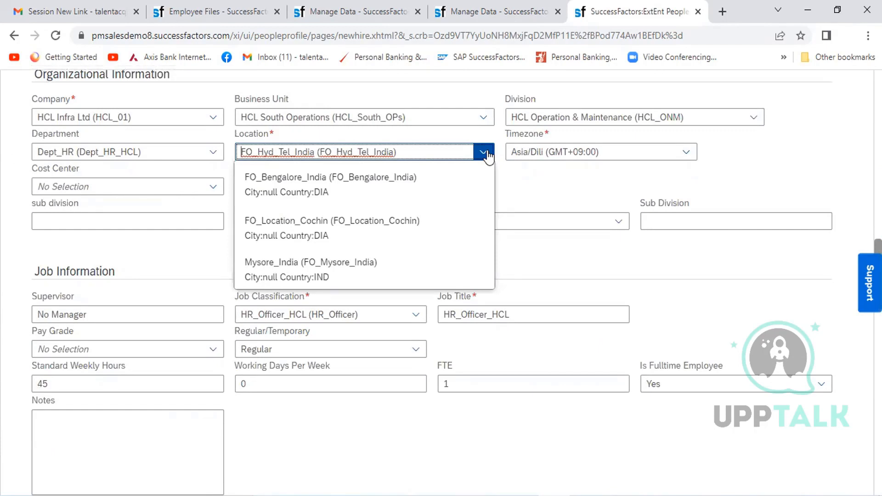
{"action": "left_click", "coordinate": [343, 266]}
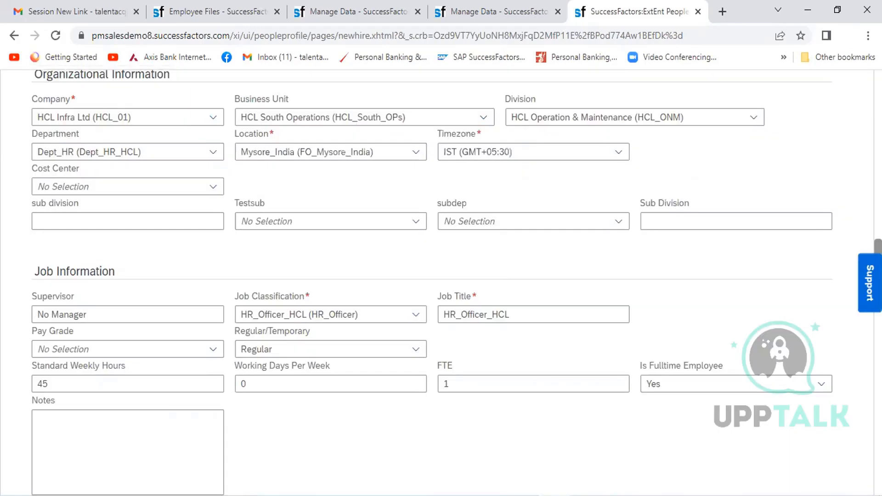
- Continue from the completed Job Information to the Compensation Information section
{"action": "scroll", "coordinate": [441, 282], "scroll_direction": "down", "scroll_amount": 8}
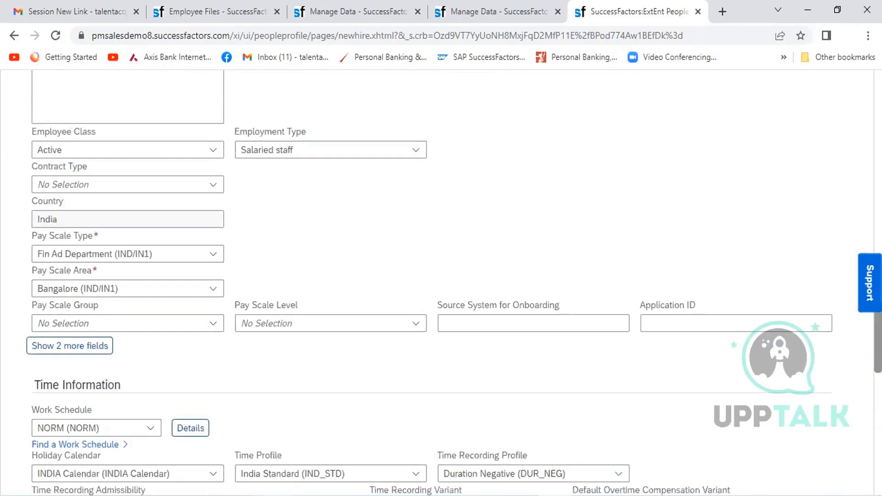
{"action": "scroll", "coordinate": [441, 283], "scroll_direction": "down", "scroll_amount": 8}
{"action": "scroll", "coordinate": [441, 283], "scroll_direction": "down", "scroll_amount": 8}
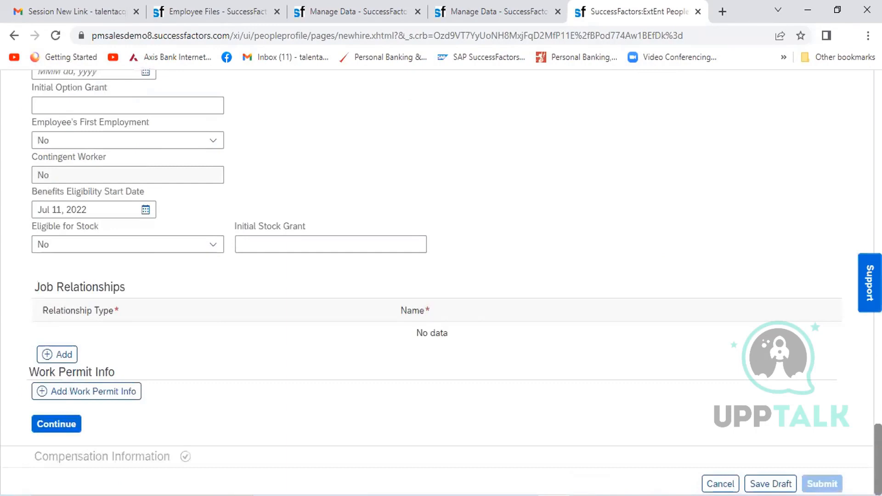
{"action": "left_click", "coordinate": [44, 425]}
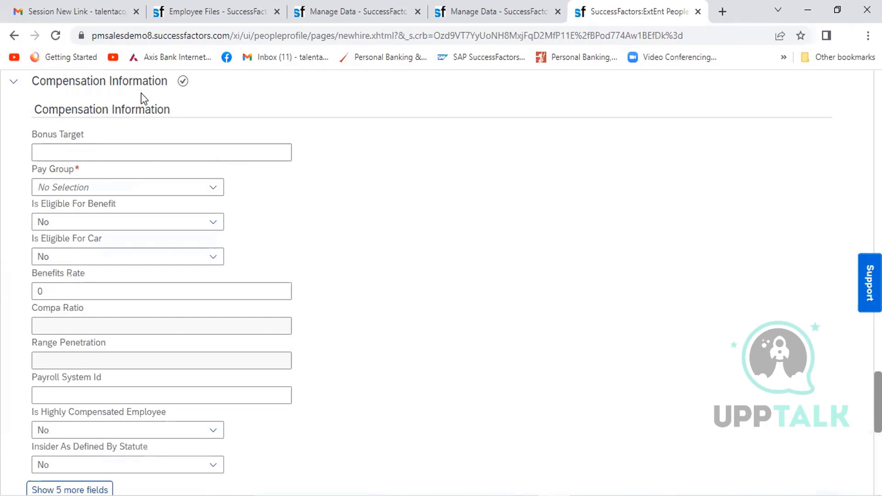
- Set Pay Group to India Monthly (N6) and expand the five additional fields in Compensation Information
{"action": "left_click", "coordinate": [186, 184]}
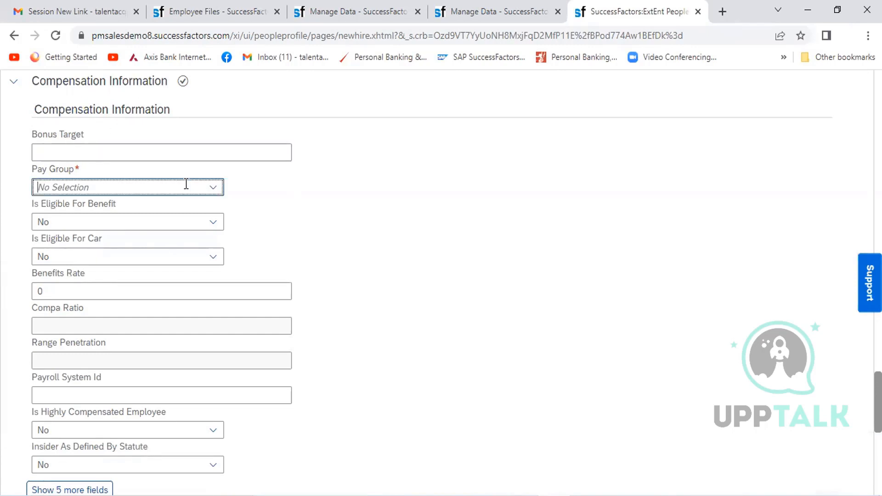
{"action": "type", "text": "N6"}
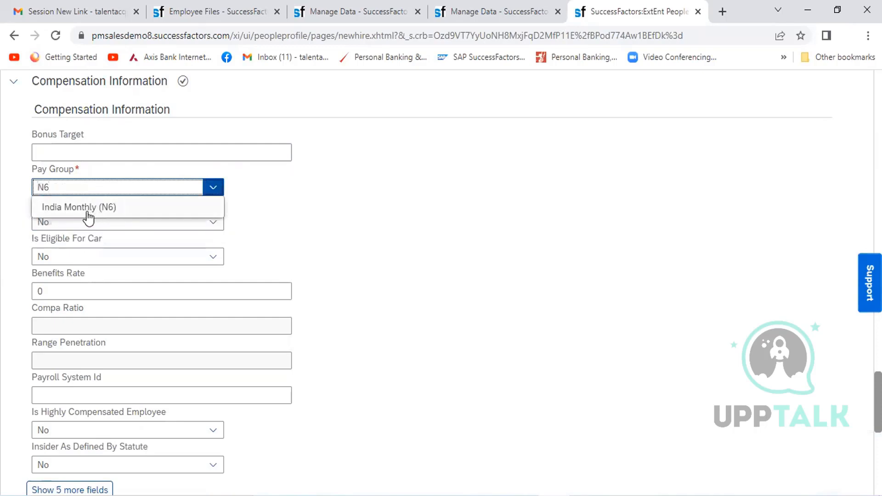
{"action": "left_click", "coordinate": [88, 216]}
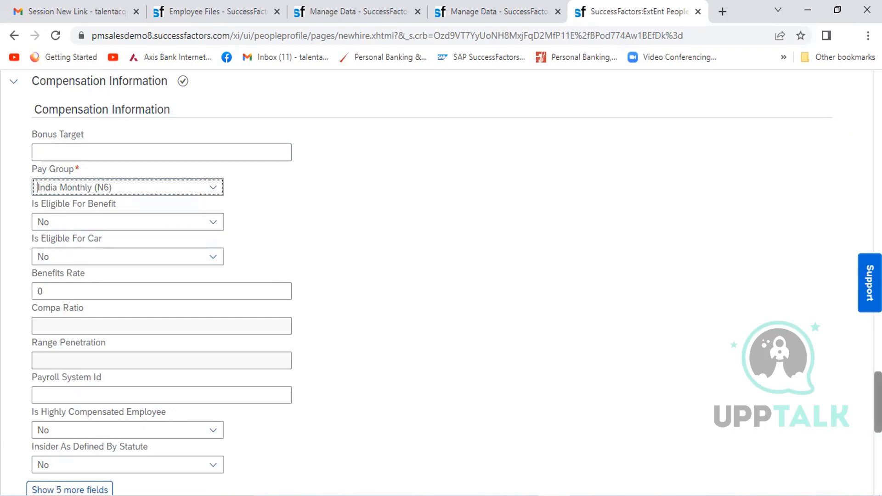
{"action": "scroll", "coordinate": [441, 282], "scroll_direction": "down", "scroll_amount": 4}
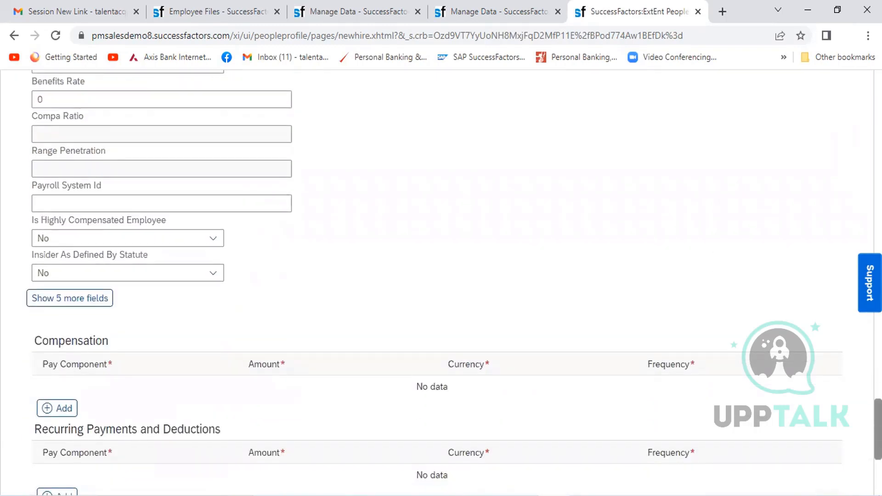
{"action": "left_click", "coordinate": [90, 301]}
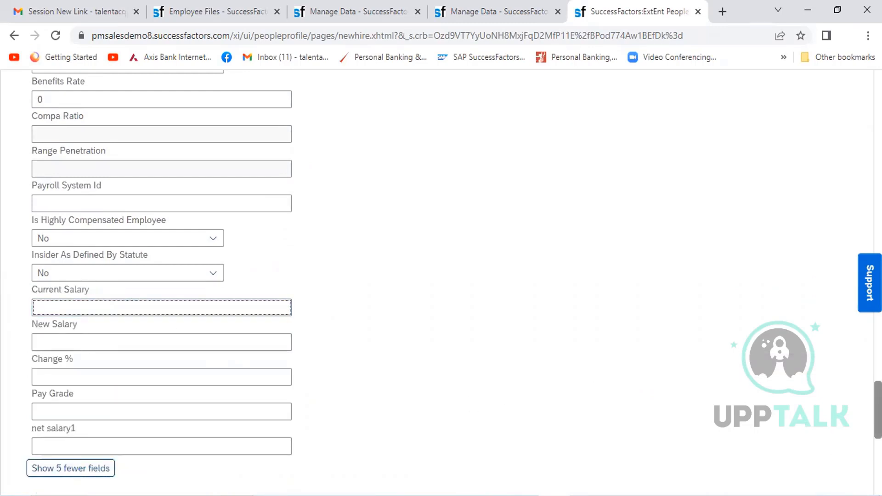
- Submit the completed new hire form and open the new employee's profile
{"action": "scroll", "coordinate": [441, 283], "scroll_direction": "down", "scroll_amount": 7}
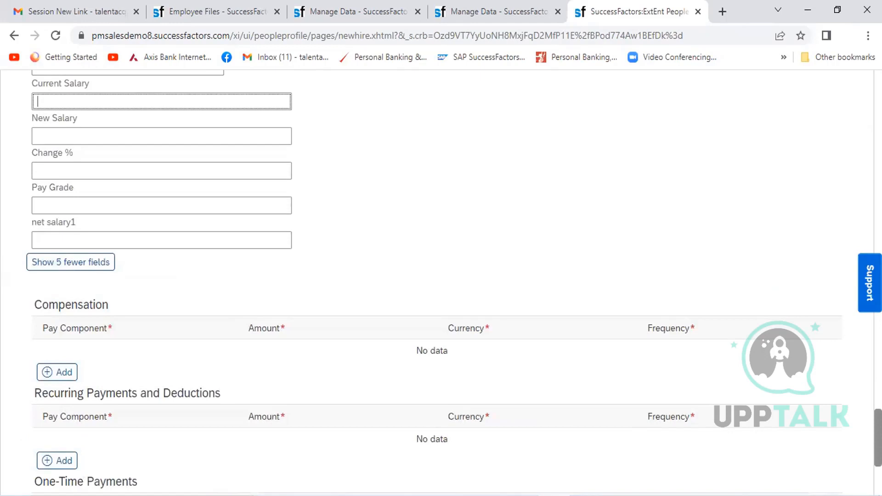
{"action": "scroll", "coordinate": [646, 429], "scroll_direction": "down", "scroll_amount": 2}
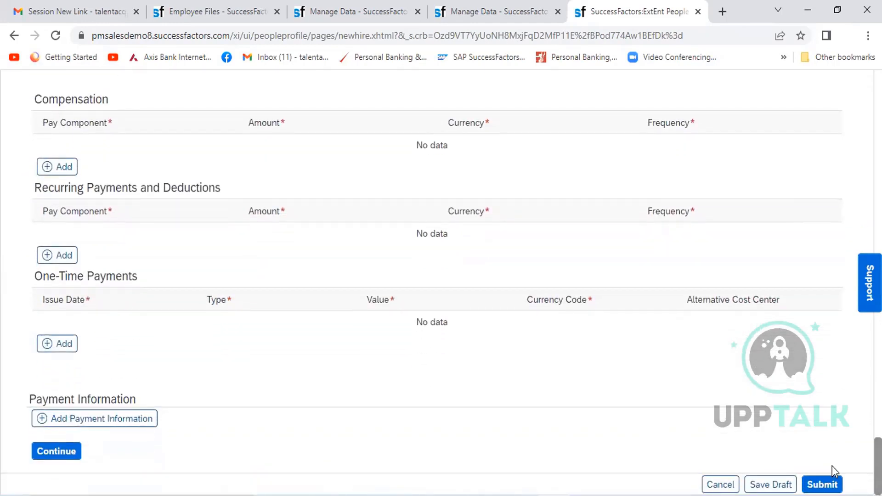
{"action": "left_click", "coordinate": [826, 486]}
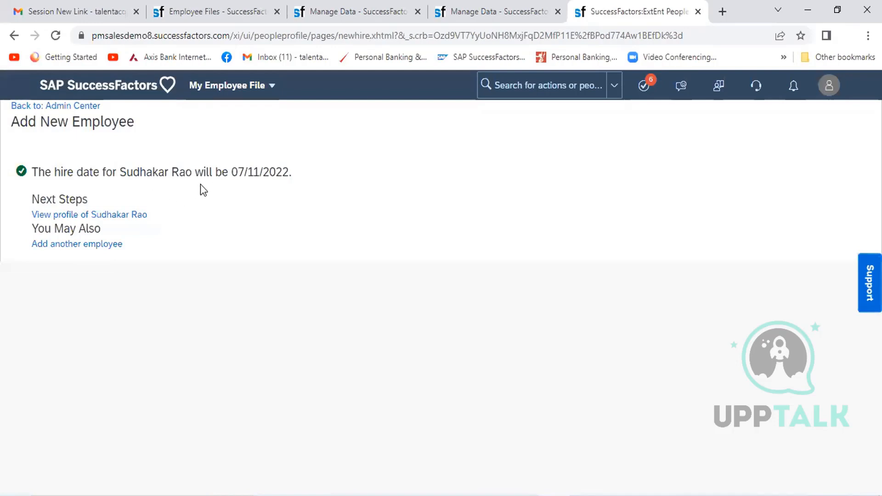
{"action": "left_click", "coordinate": [121, 216]}
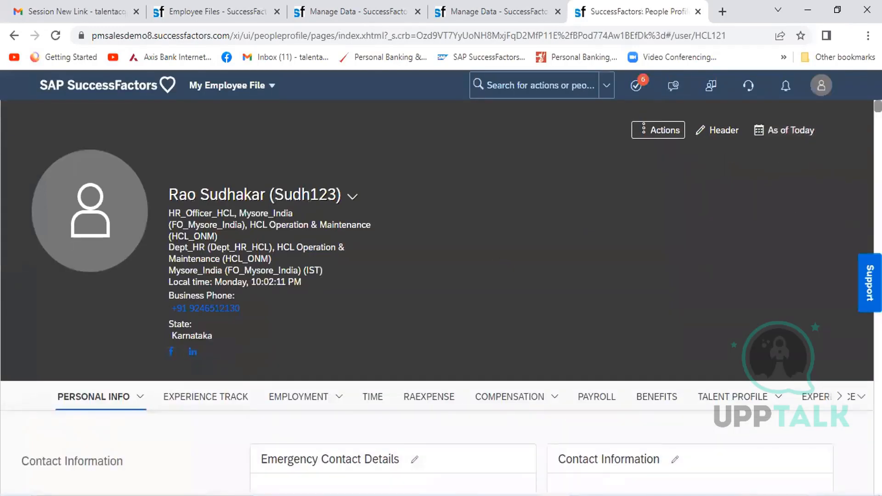
- Review the Addresses, Employment Details, Organization Information and Job Information sections of the new employee's profile
{"action": "scroll", "coordinate": [441, 229], "scroll_direction": "down", "scroll_amount": 5}
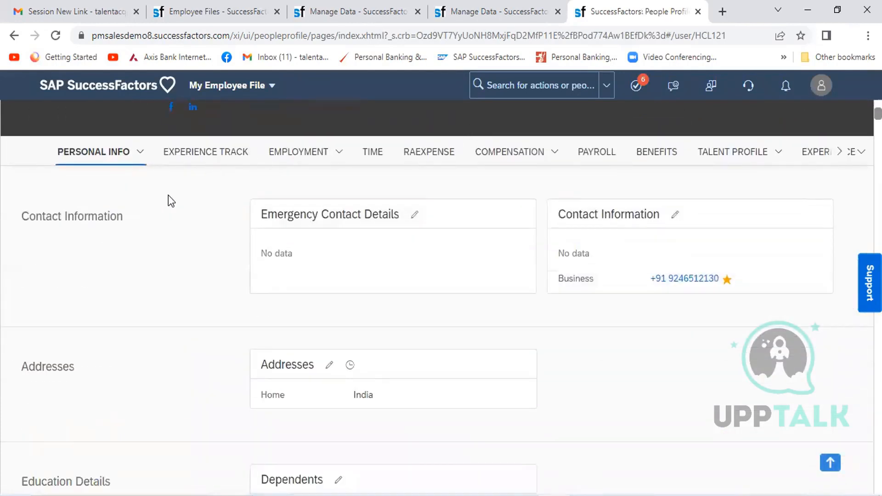
{"action": "left_click", "coordinate": [143, 157]}
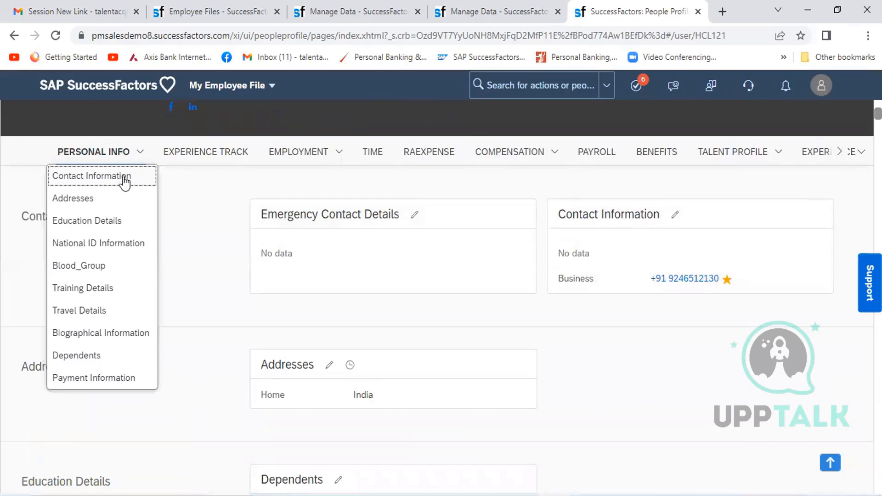
{"action": "left_click", "coordinate": [113, 198]}
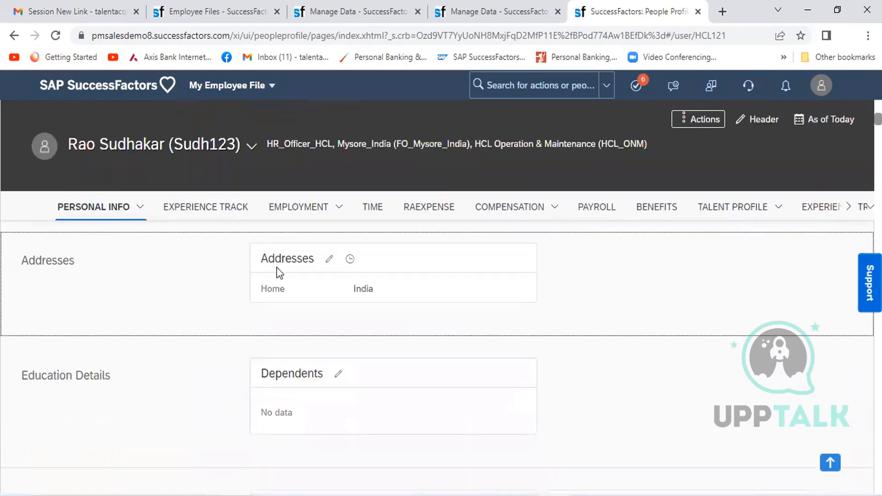
{"action": "left_click", "coordinate": [134, 211]}
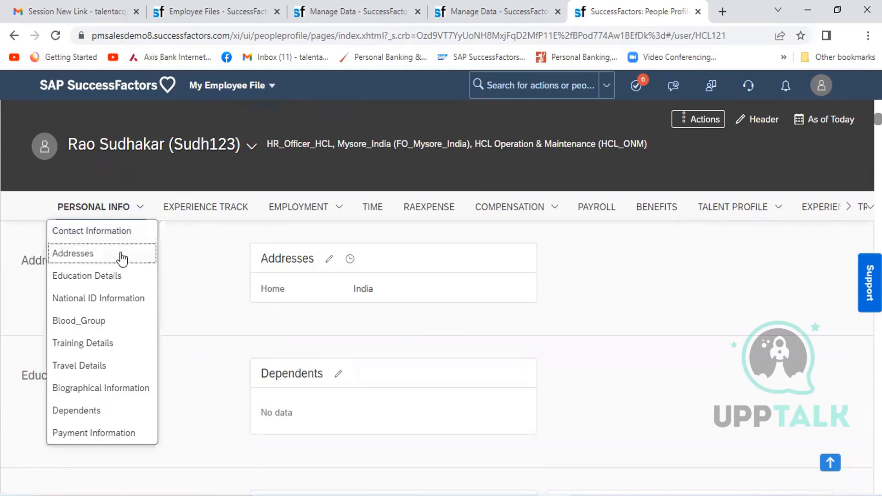
{"action": "left_click", "coordinate": [335, 213]}
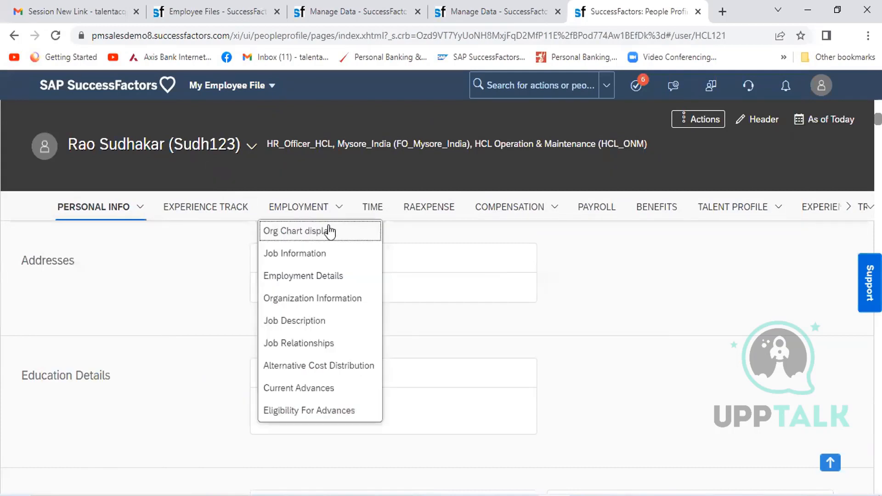
{"action": "left_click", "coordinate": [312, 277]}
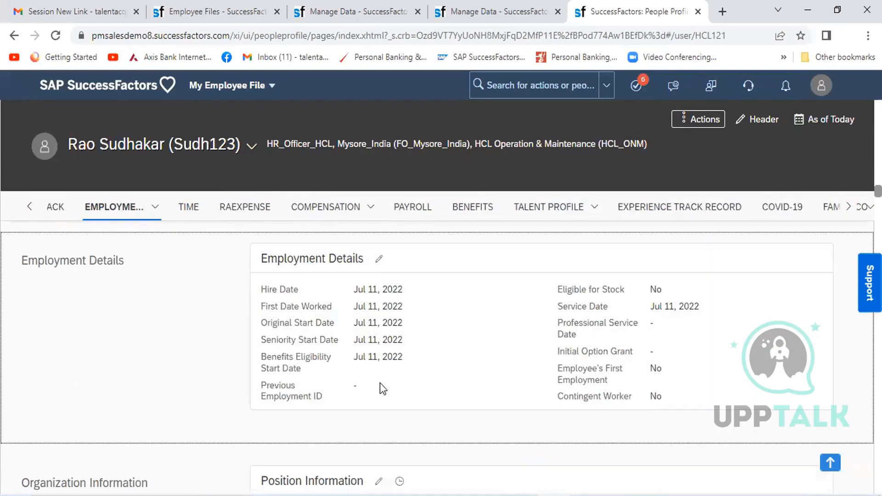
{"action": "left_click", "coordinate": [154, 208]}
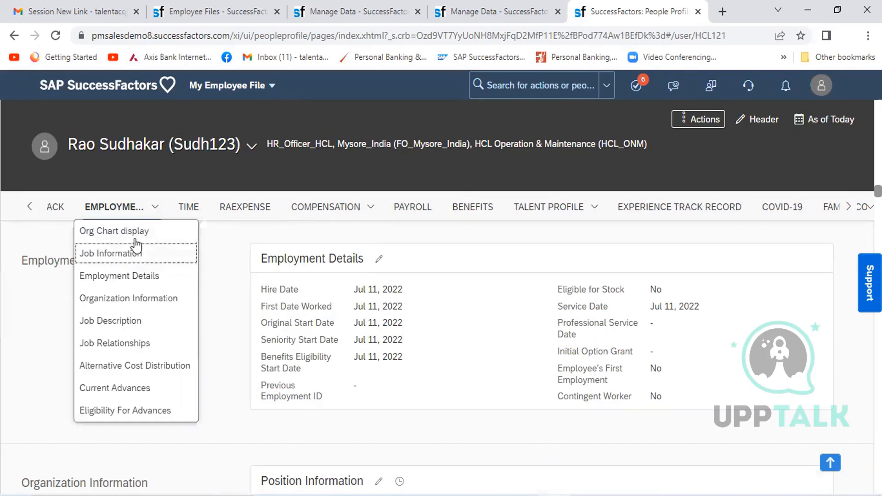
{"action": "left_click", "coordinate": [158, 300]}
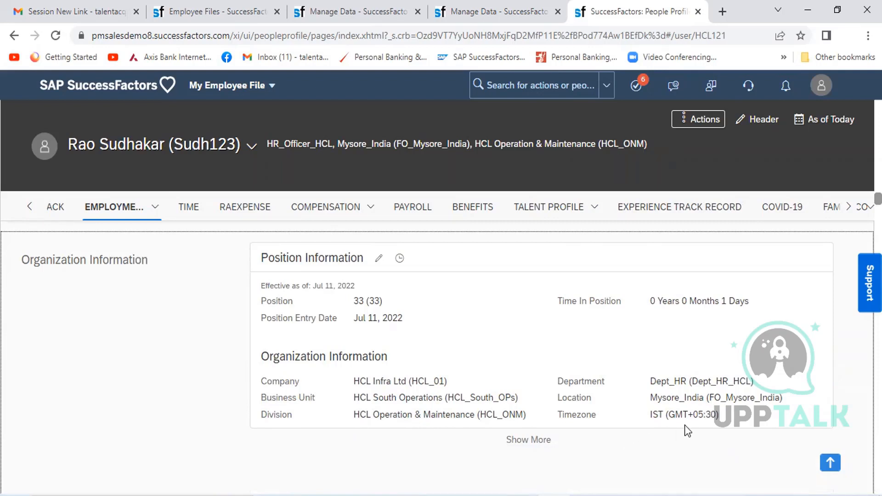
{"action": "left_click", "coordinate": [151, 213]}
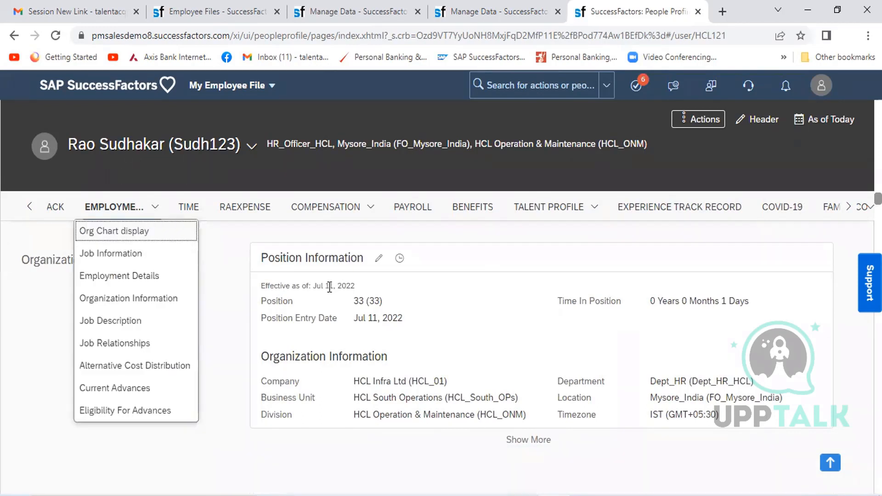
{"action": "scroll", "coordinate": [139, 250], "scroll_direction": "up", "scroll_amount": 3}
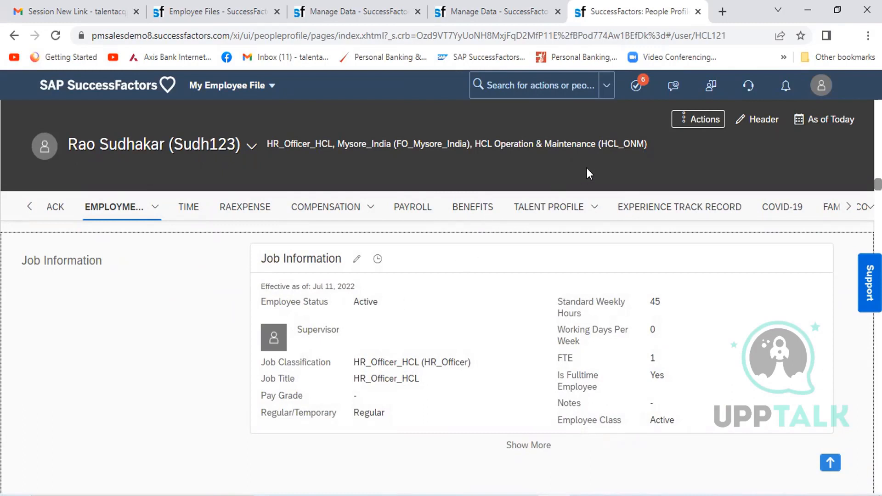
- Start a Change Job and Compensation Info action for Job Information, effective Jul 11, 2022
{"action": "left_click", "coordinate": [704, 121]}
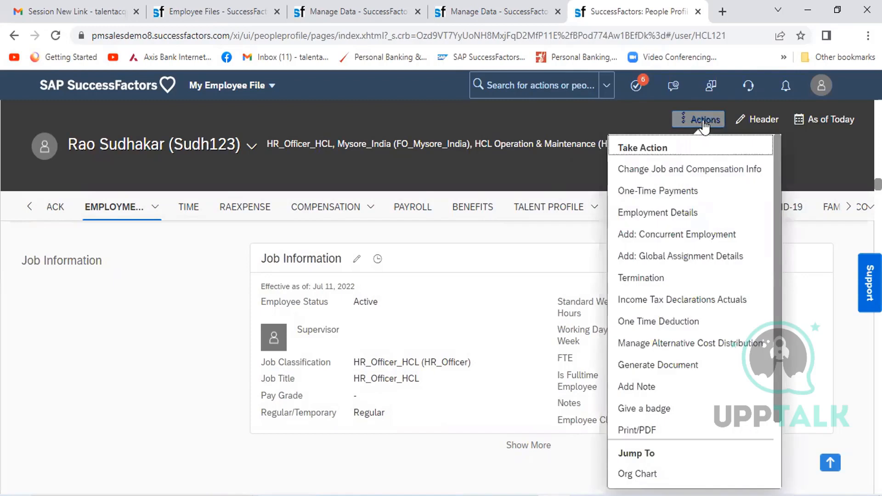
{"action": "left_click", "coordinate": [680, 172]}
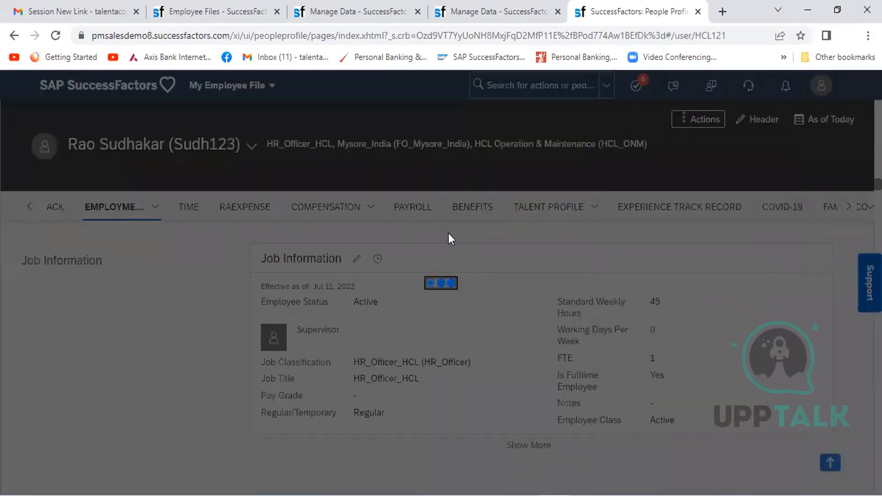
{"action": "left_click", "coordinate": [127, 168]}
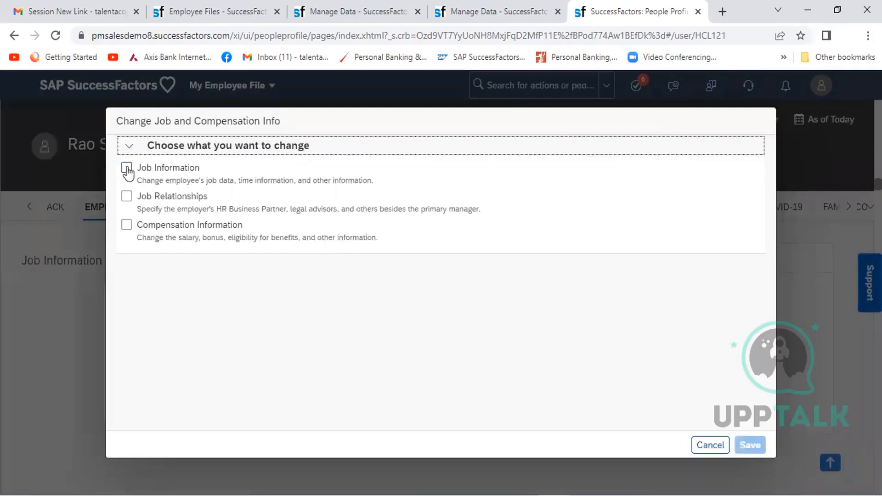
{"action": "left_click", "coordinate": [221, 294]}
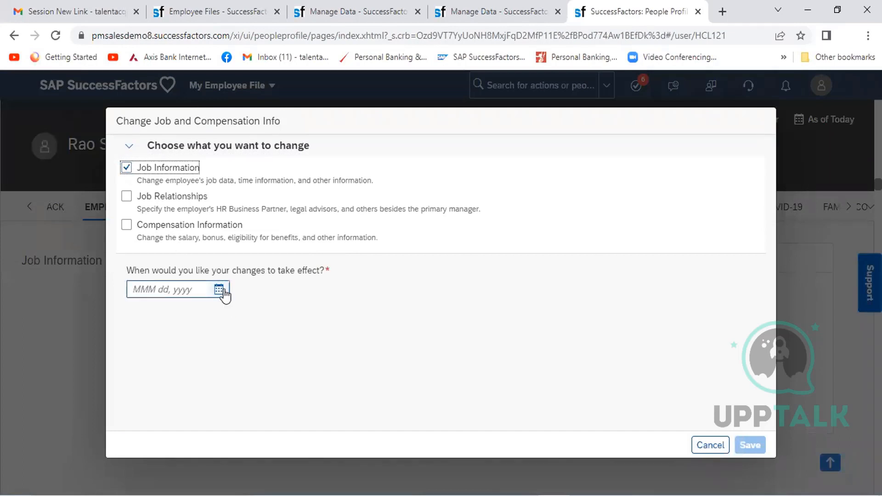
{"action": "left_click", "coordinate": [183, 402]}
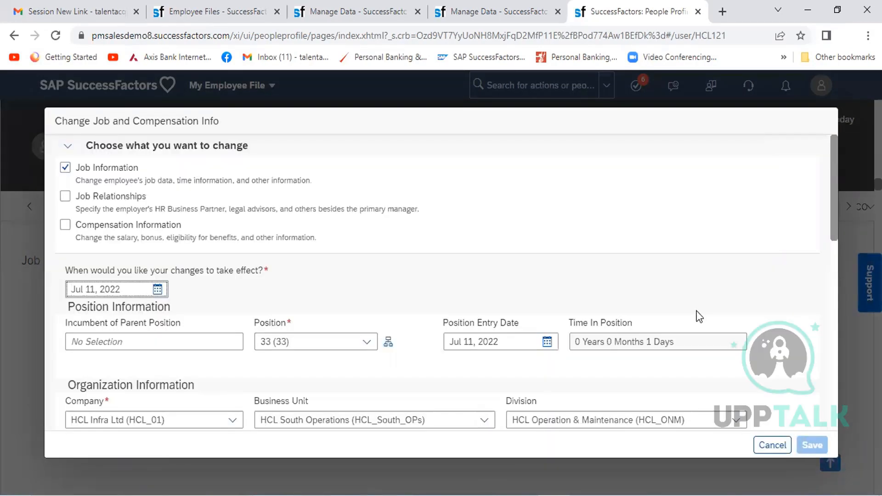
- Replace No Manager in the Supervisor field with the Head Operations employee found by first name
{"action": "left_click", "coordinate": [833, 290]}
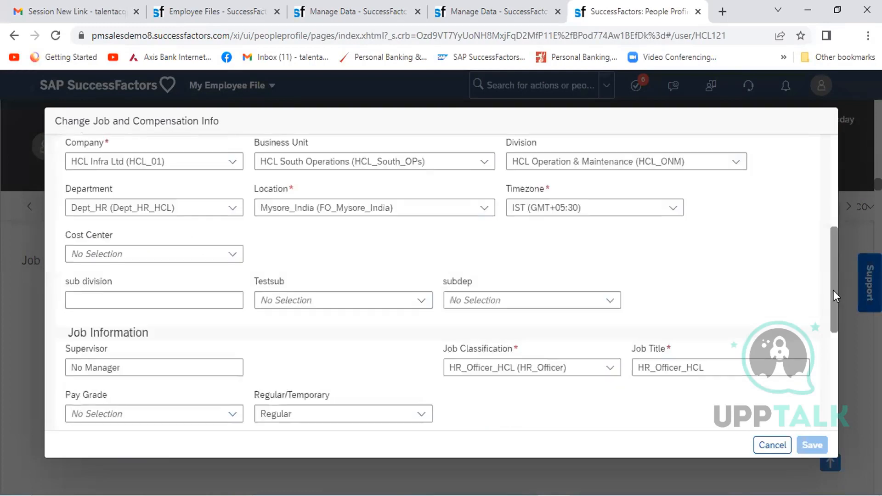
{"action": "left_click", "coordinate": [164, 368]}
{"action": "key", "text": "shift+Left"}
{"action": "key", "text": "shift+Left"}
{"action": "key", "text": "shift+Left"}
{"action": "key", "text": "shift+Left"}
{"action": "key", "text": "shift+Left"}
{"action": "key", "text": "shift+Left"}
{"action": "key", "text": "shift+Left"}
{"action": "key", "text": "shift+Left"}
{"action": "key", "text": "shift+Left"}
{"action": "key", "text": "shift+Left"}
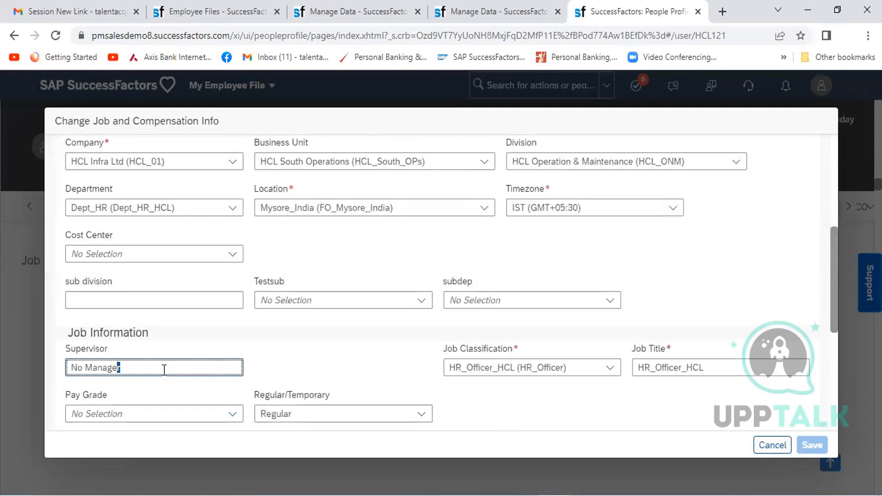
{"action": "type", "text": "Sanjay"}
{"action": "left_click", "coordinate": [165, 402]}
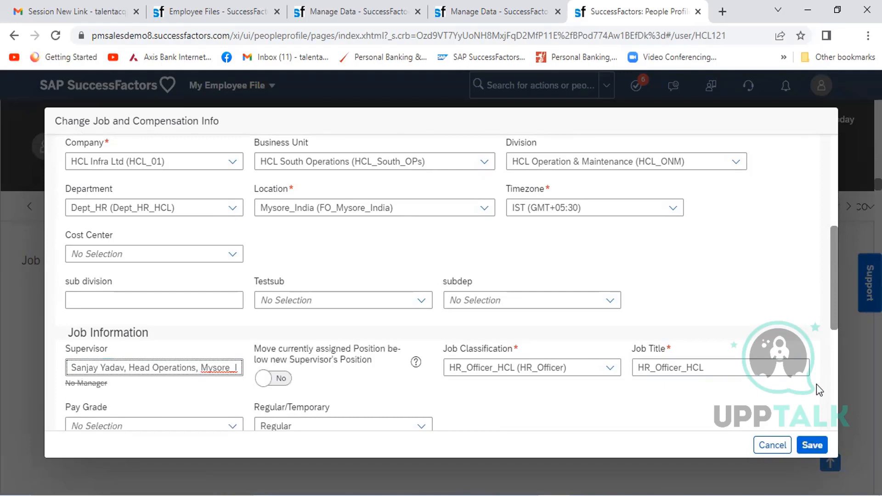
- Show the workflow participants for the supervisor change request, cancel the request and discard the unsaved job changes
{"action": "left_click", "coordinate": [813, 446]}
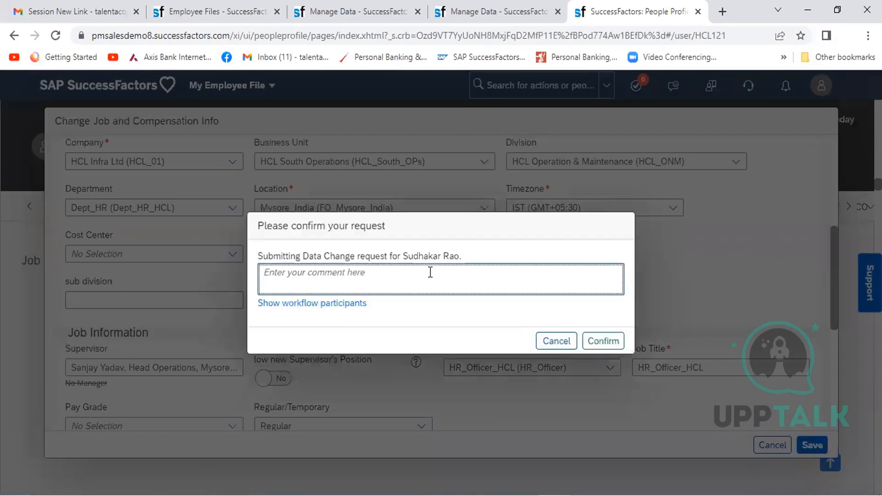
{"action": "left_click", "coordinate": [332, 305]}
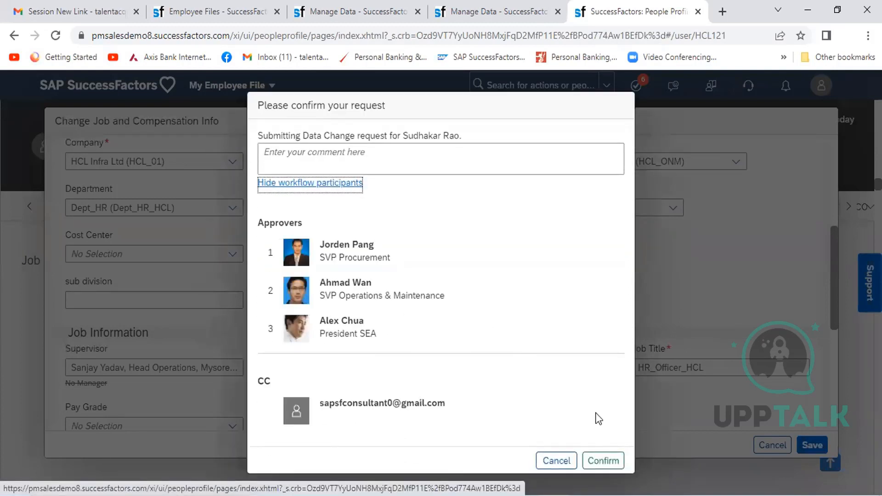
{"action": "left_click", "coordinate": [556, 461]}
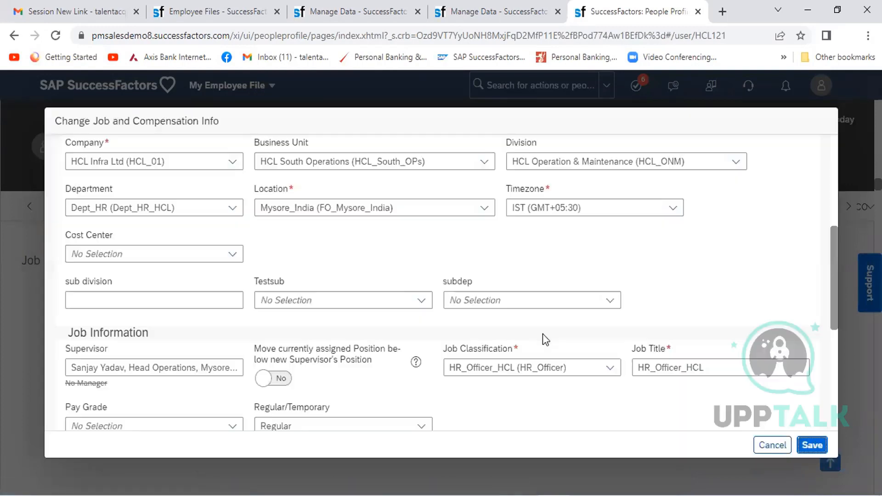
{"action": "left_click", "coordinate": [773, 444]}
{"action": "left_click", "coordinate": [478, 316]}
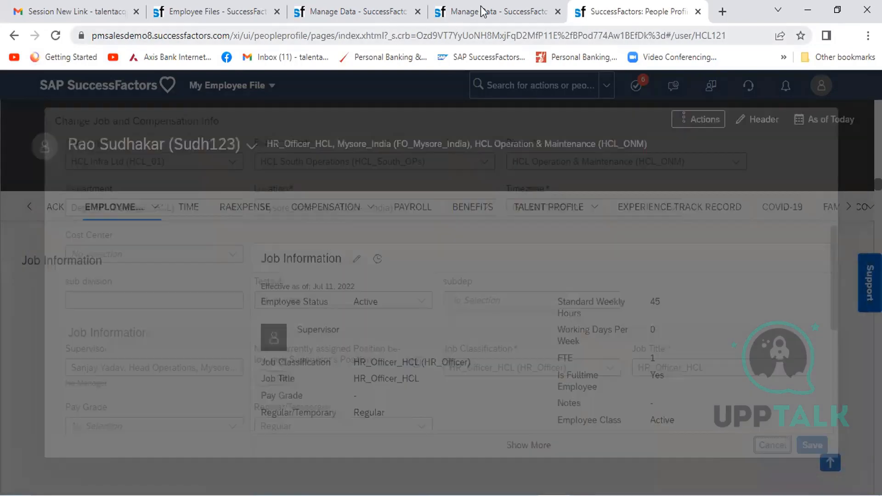
- Switch to the Manage Data page for position 33 and open Manage Business Configuration through the action search
{"action": "left_click", "coordinate": [482, 11]}
{"action": "left_click", "coordinate": [588, 87]}
{"action": "type", "text": "Manage b"}
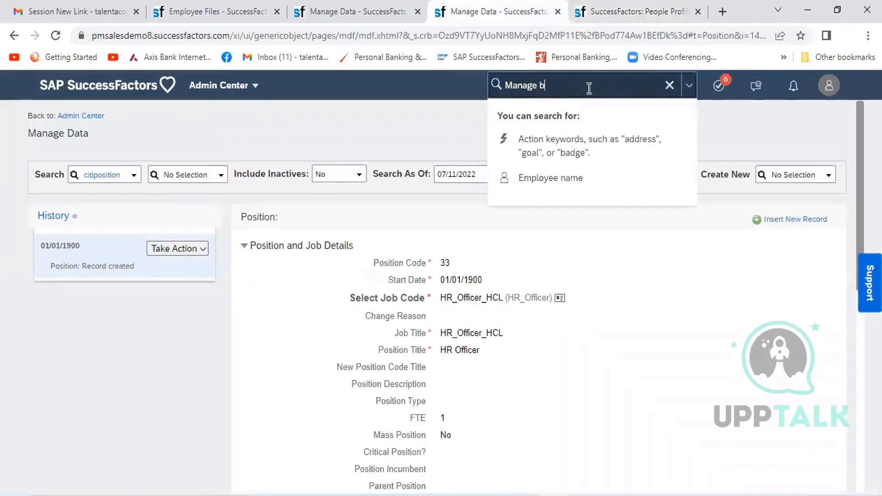
{"action": "type", "text": "usiness config"}
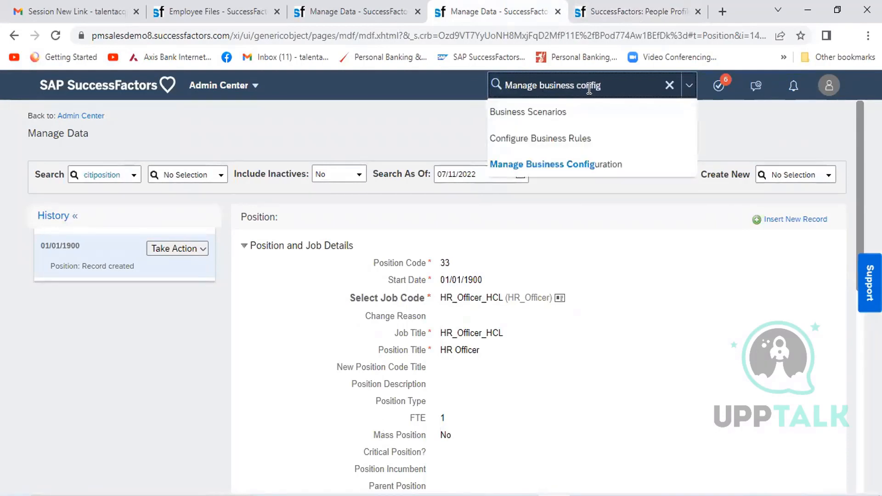
{"action": "left_click", "coordinate": [573, 166]}
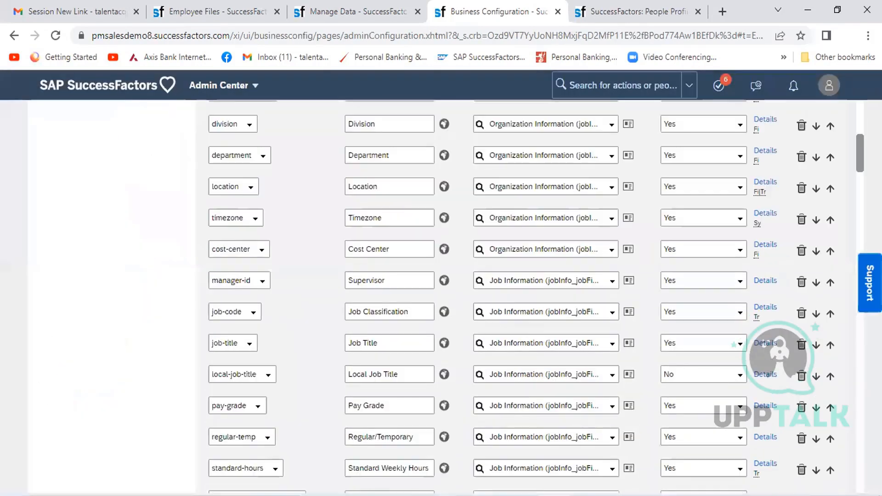
- Set the BR_location_Change onSave rule of the Job Information Model to No in the business configuration
{"action": "scroll", "coordinate": [856, 241], "scroll_direction": "down", "scroll_amount": 10}
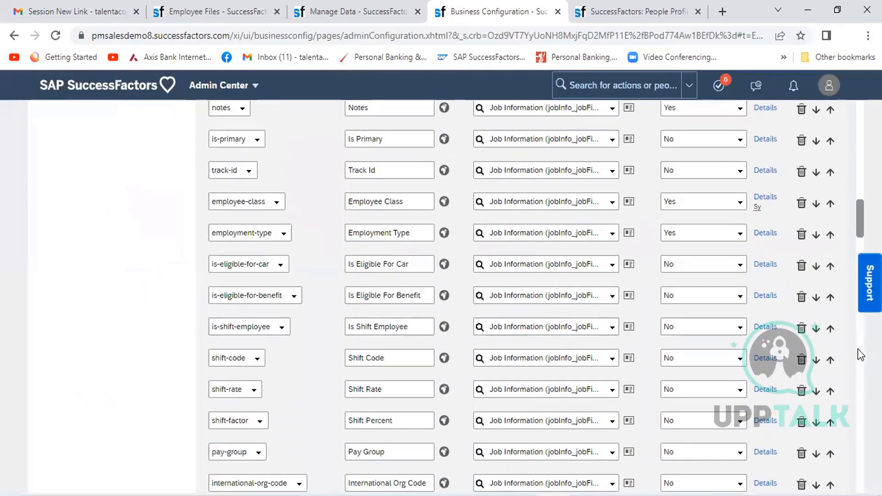
{"action": "scroll", "coordinate": [858, 348], "scroll_direction": "down", "scroll_amount": 15}
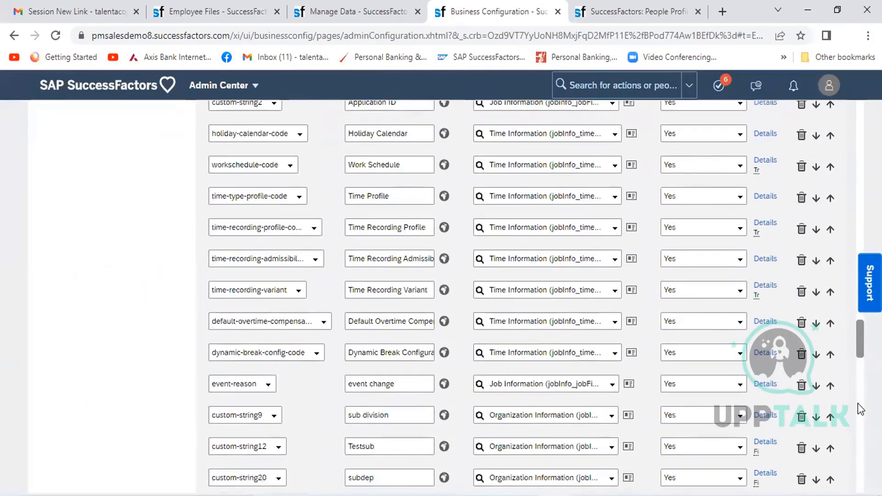
{"action": "scroll", "coordinate": [858, 403], "scroll_direction": "down", "scroll_amount": 10}
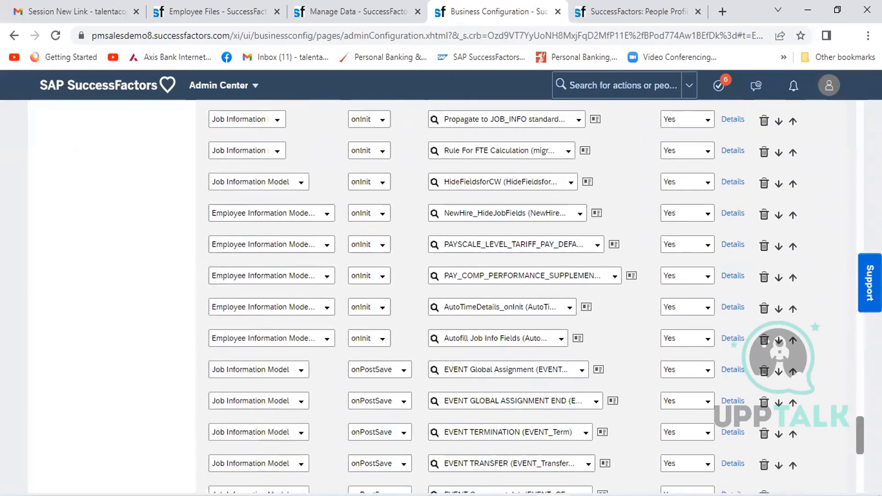
{"action": "scroll", "coordinate": [612, 430], "scroll_direction": "down", "scroll_amount": 7}
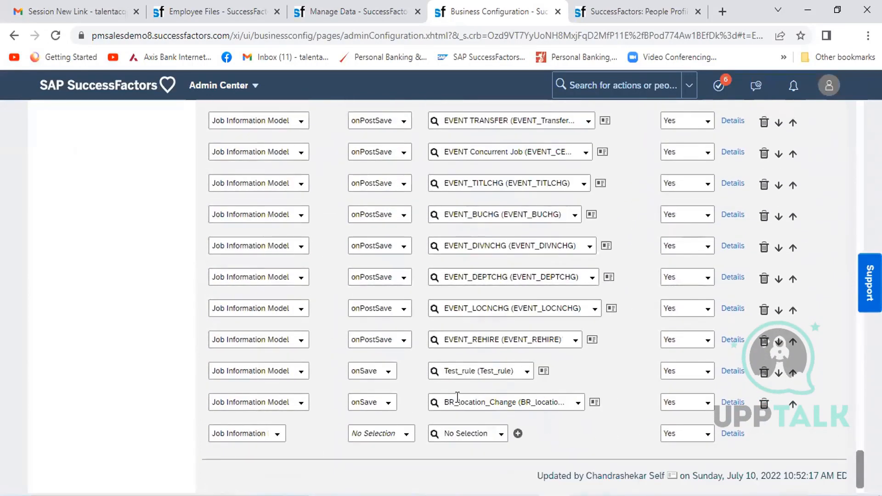
{"action": "left_click", "coordinate": [708, 403]}
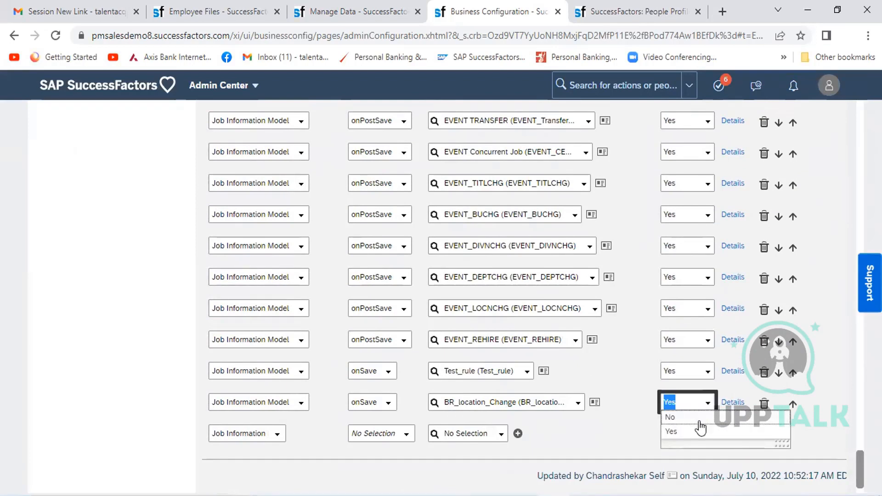
{"action": "left_click", "coordinate": [700, 419]}
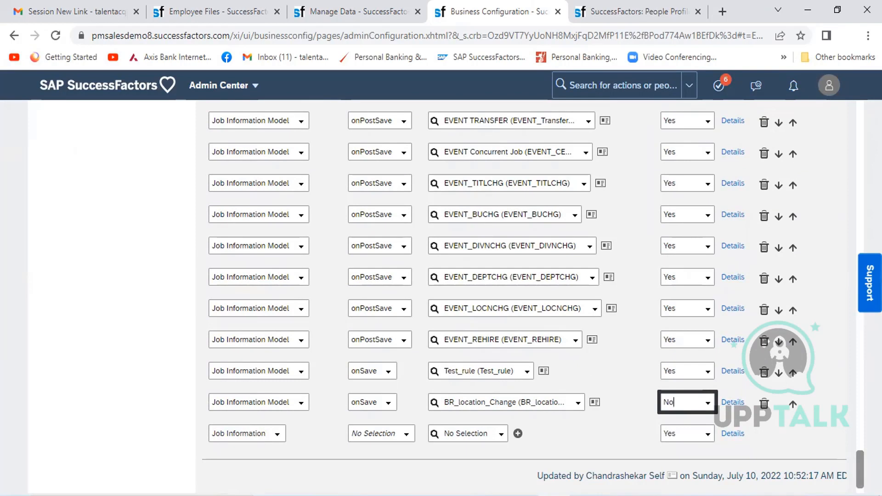
- Save the business configuration and accept the automatic setting of EENoticePeriod as picklist for the employee-notice-period field
{"action": "scroll", "coordinate": [829, 463], "scroll_direction": "down", "scroll_amount": 2}
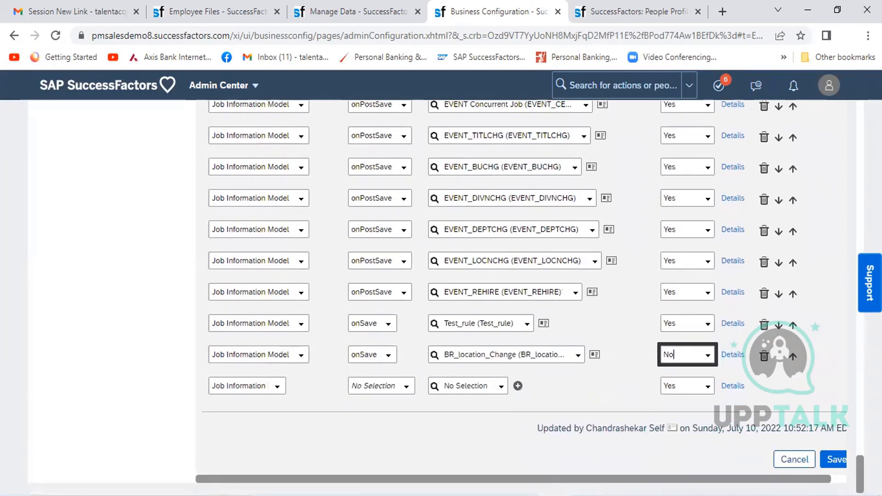
{"action": "left_click", "coordinate": [832, 459]}
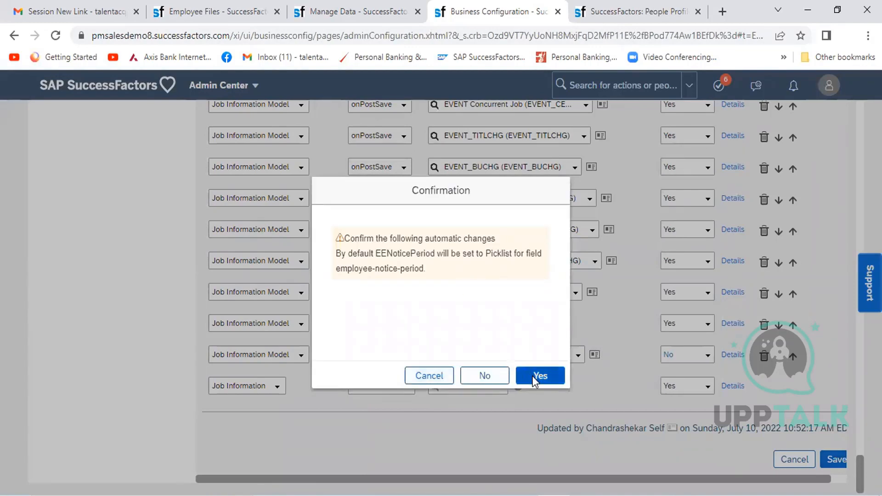
{"action": "left_click", "coordinate": [538, 376]}
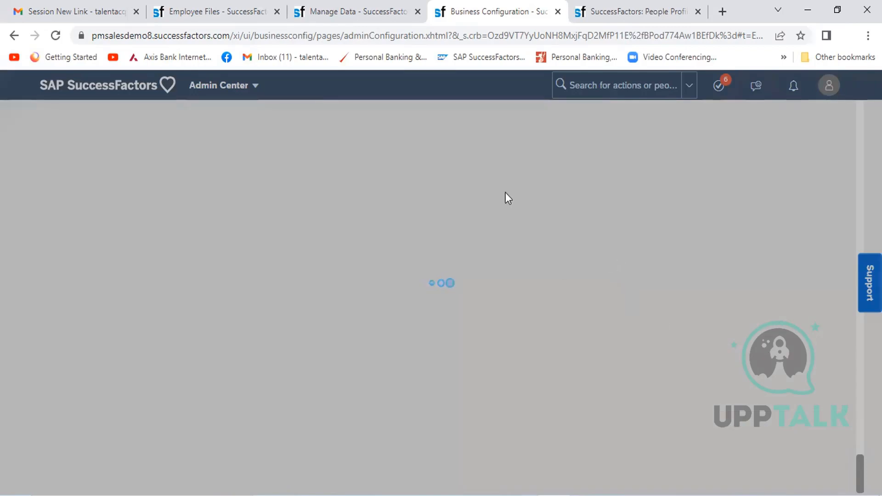
- Reload the employee's People Profile and start a Change Job and Compensation Info action for Job Information, effective Jul 11, 2022
{"action": "left_click", "coordinate": [620, 16]}
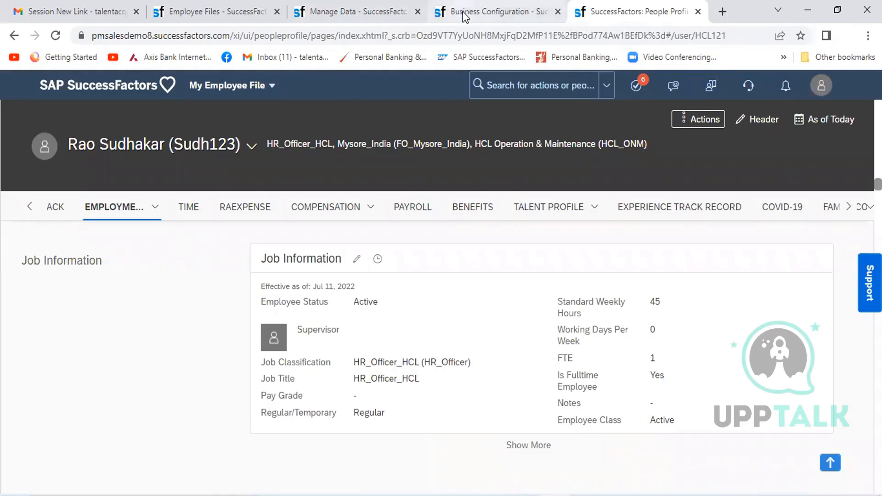
{"action": "left_click", "coordinate": [496, 11]}
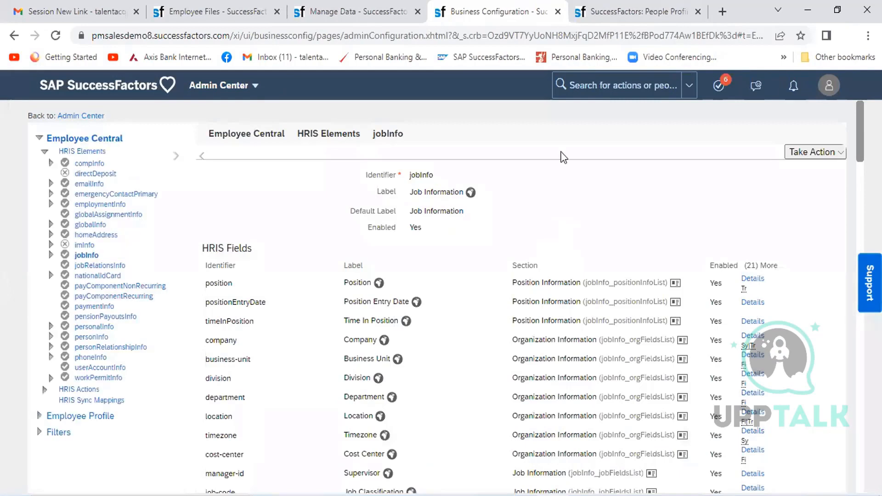
{"action": "left_click", "coordinate": [658, 6]}
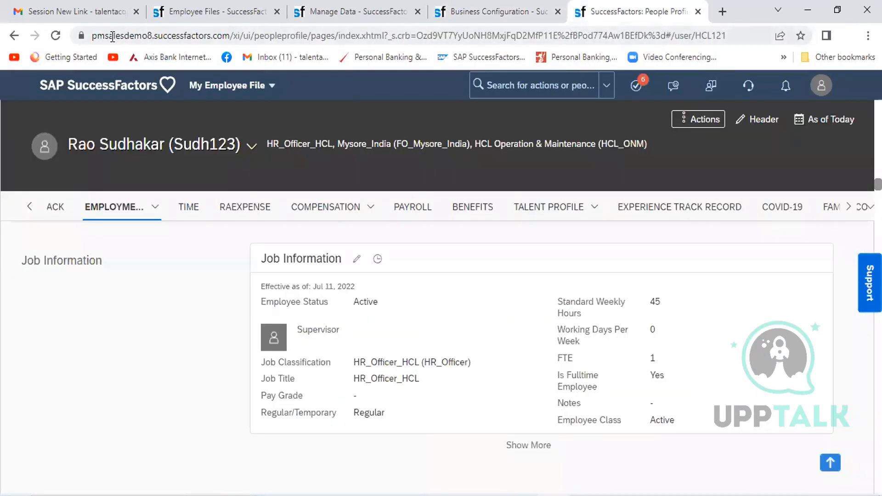
{"action": "left_click", "coordinate": [56, 36]}
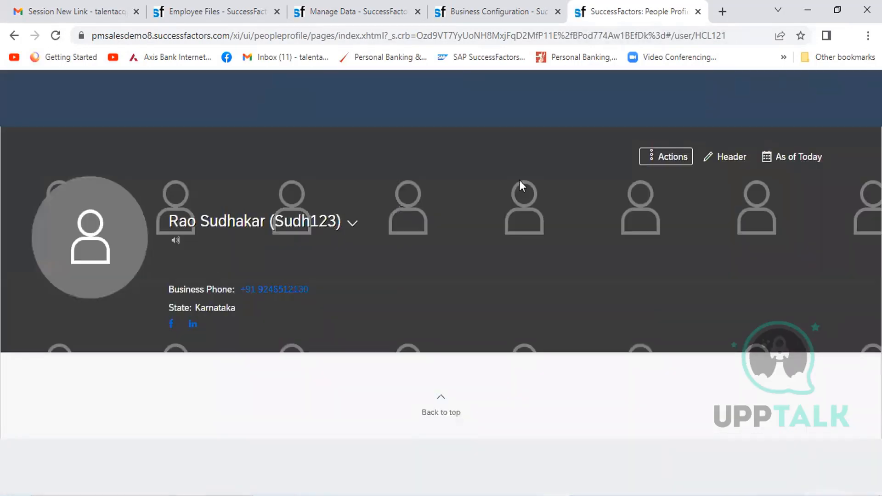
{"action": "left_click", "coordinate": [670, 158]}
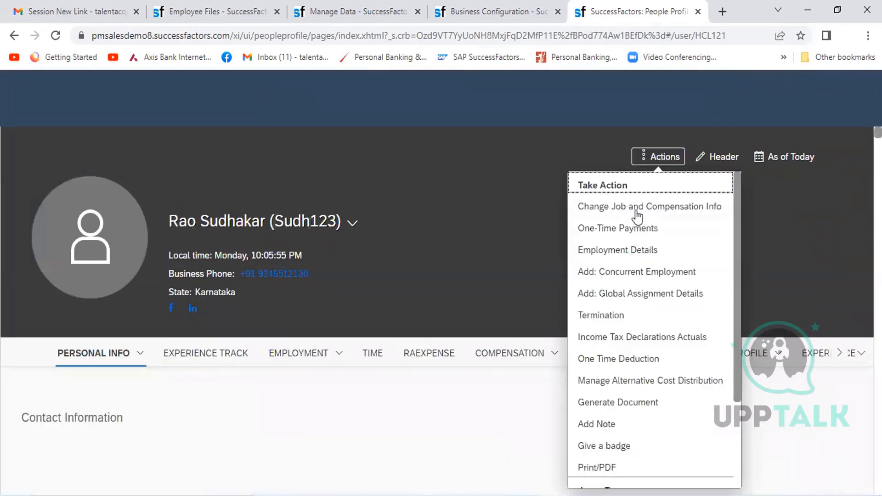
{"action": "left_click", "coordinate": [636, 211]}
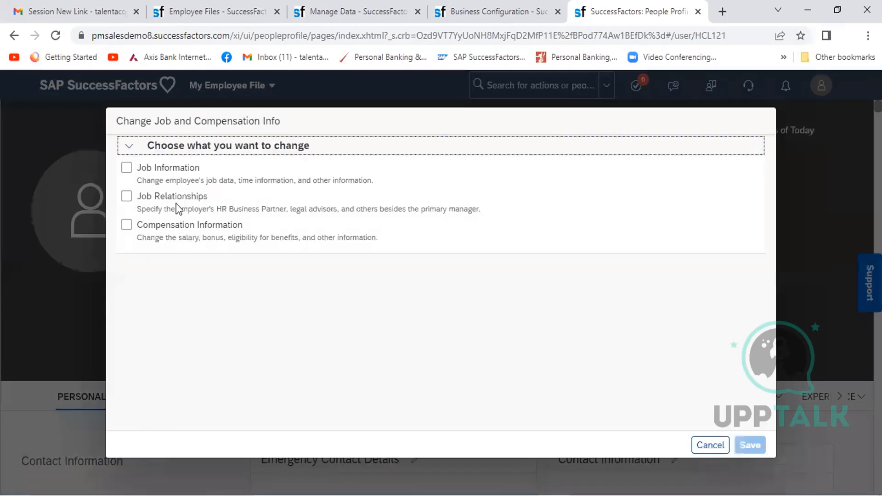
{"action": "left_click", "coordinate": [161, 167]}
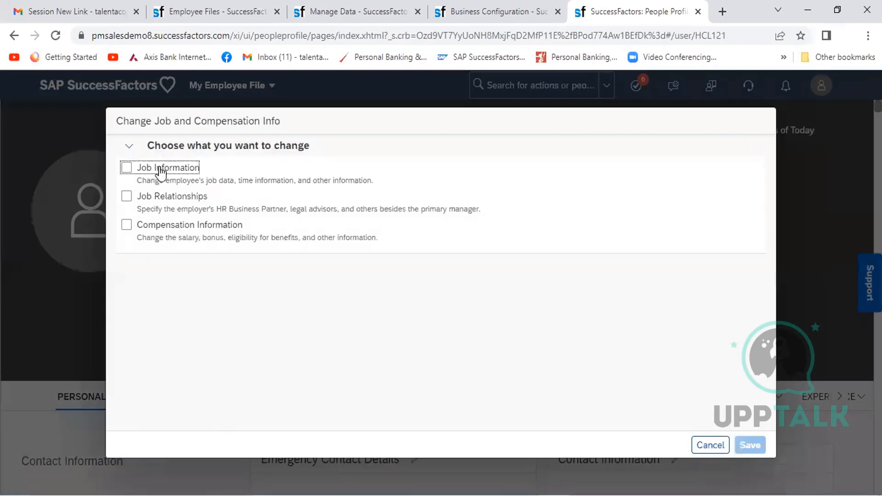
{"action": "left_click", "coordinate": [219, 290]}
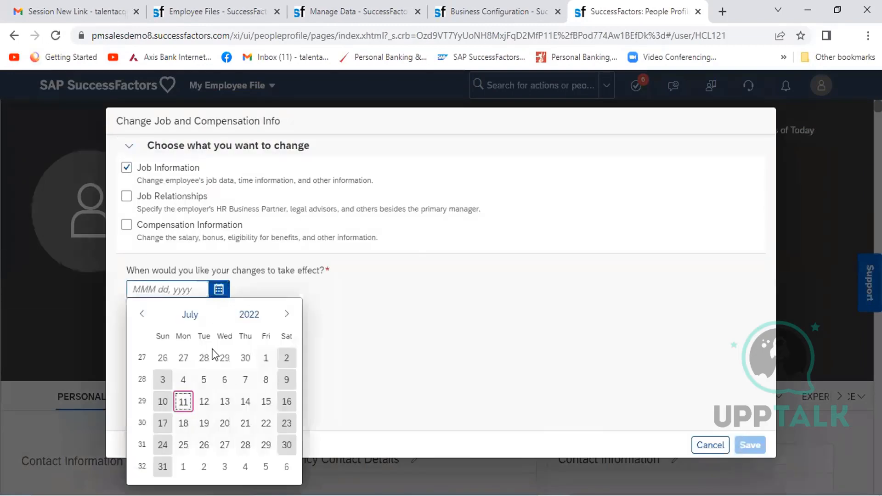
{"action": "left_click", "coordinate": [183, 402]}
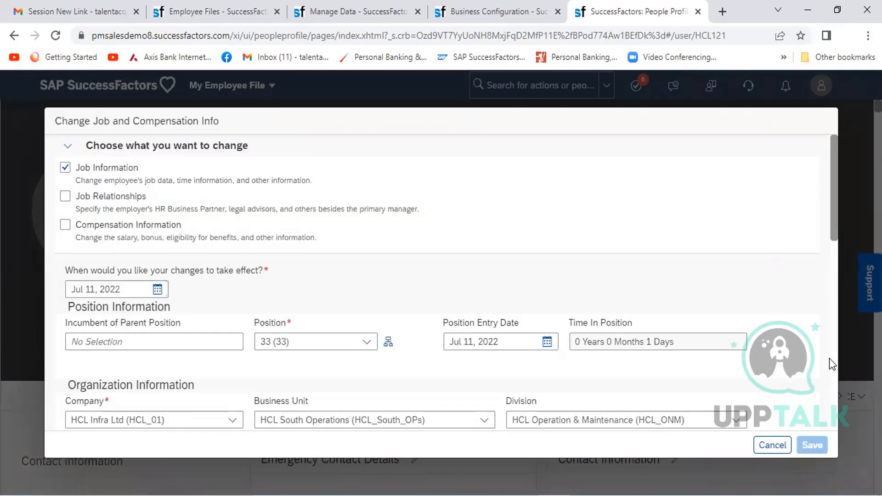
- Replace No Manager in the Supervisor field with the Head Operations employee from Mysore_India
{"action": "scroll", "coordinate": [833, 364], "scroll_direction": "down", "scroll_amount": 5}
{"action": "left_click", "coordinate": [145, 368]}
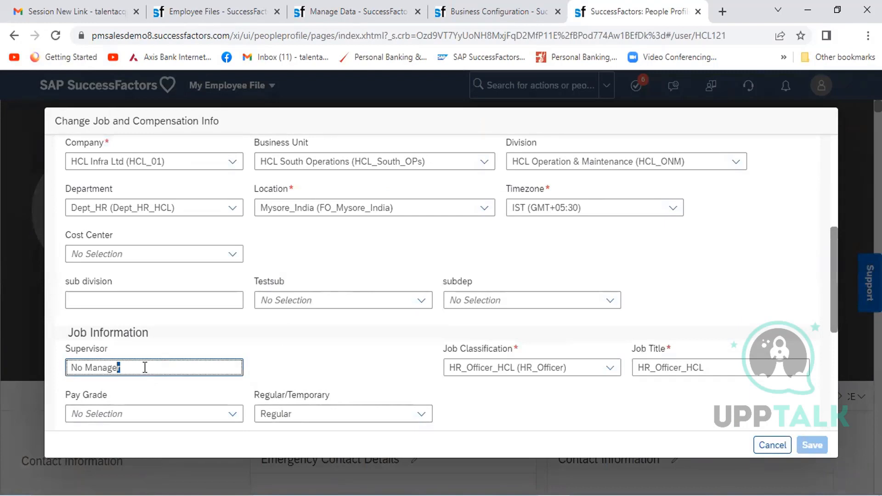
{"action": "triple_click", "coordinate": [145, 367]}
{"action": "type", "text": "Sanjay"}
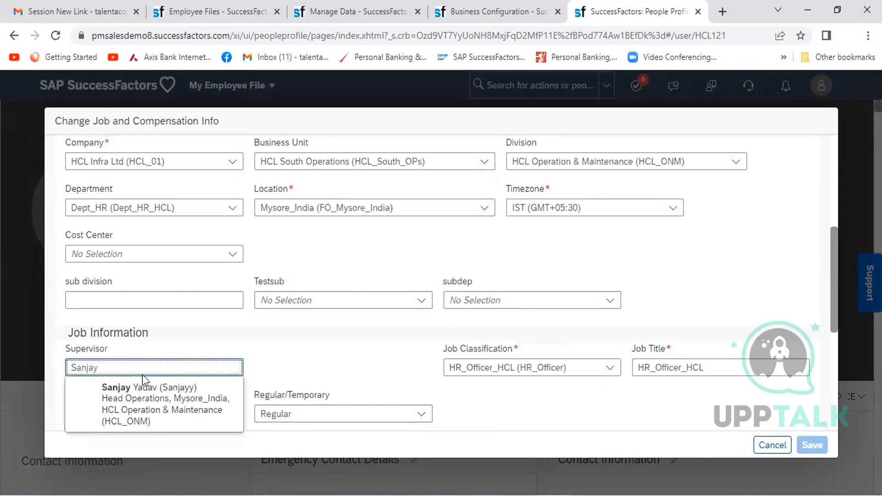
{"action": "left_click", "coordinate": [145, 395]}
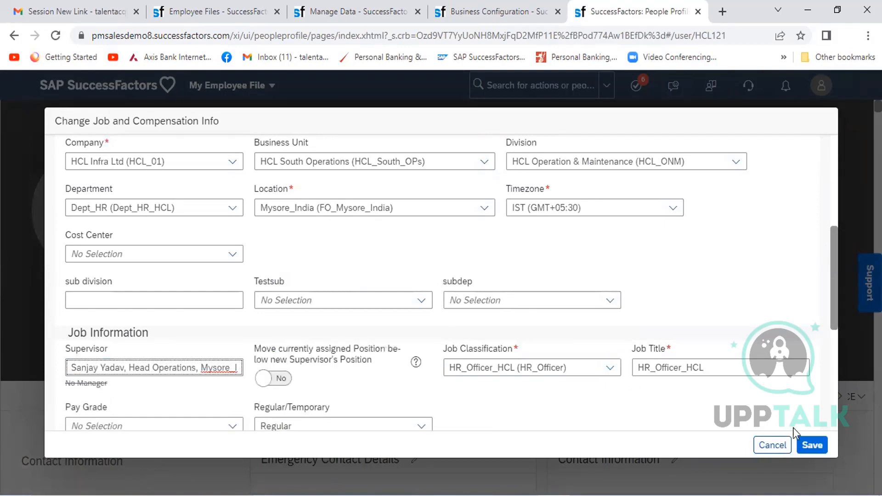
- Save the job change to view the request's workflow participants, and cancel the confirmation to return to the form
{"action": "left_click", "coordinate": [809, 445]}
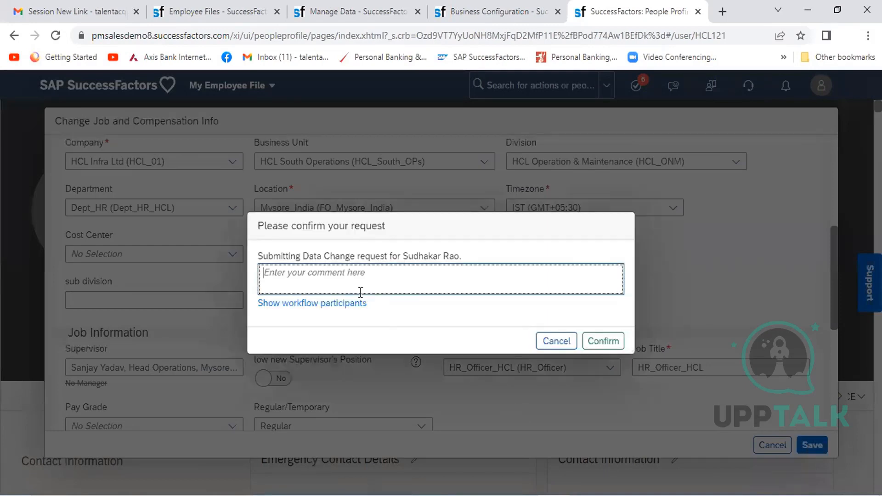
{"action": "left_click", "coordinate": [338, 303]}
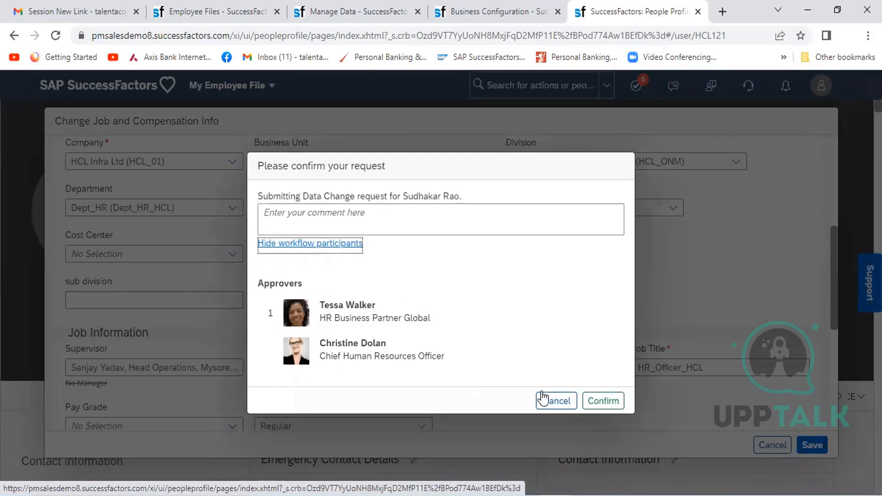
{"action": "left_click", "coordinate": [556, 401]}
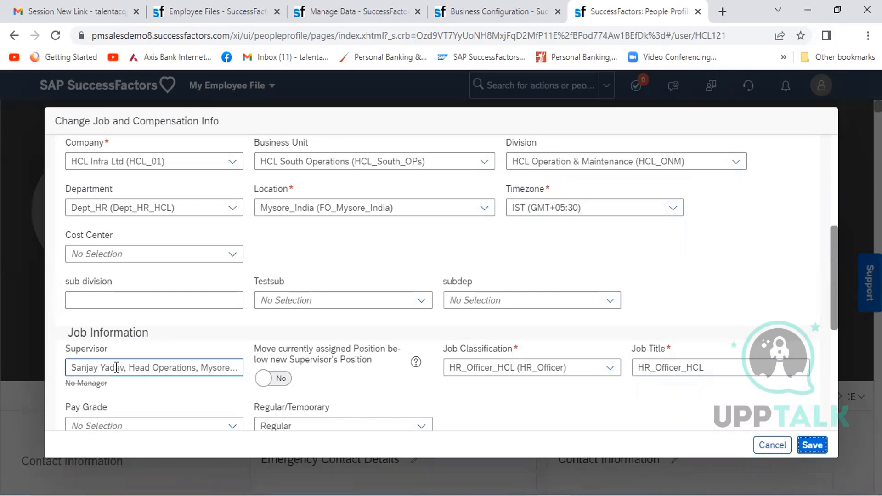
- Examine the condition and workflow assignment of the onSave Test_rule from the jobInfo business configuration, and close the rule window
{"action": "left_click", "coordinate": [445, 14]}
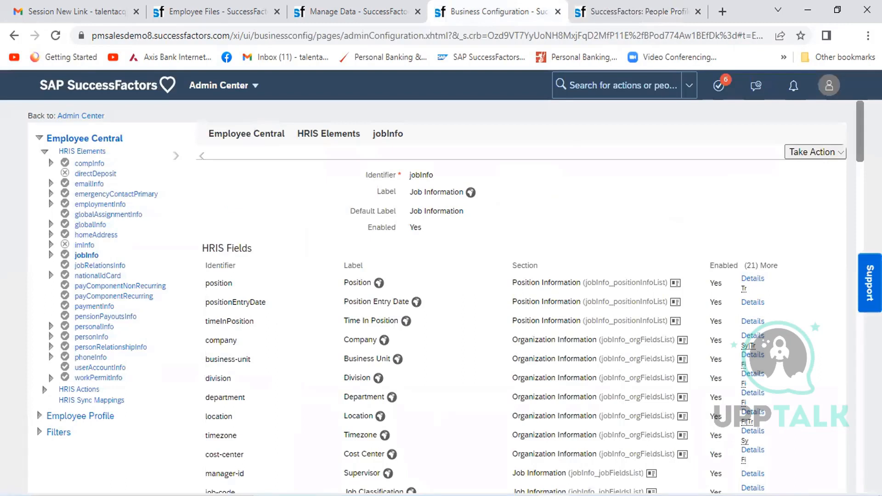
{"action": "scroll", "coordinate": [459, 294], "scroll_direction": "down", "scroll_amount": 20}
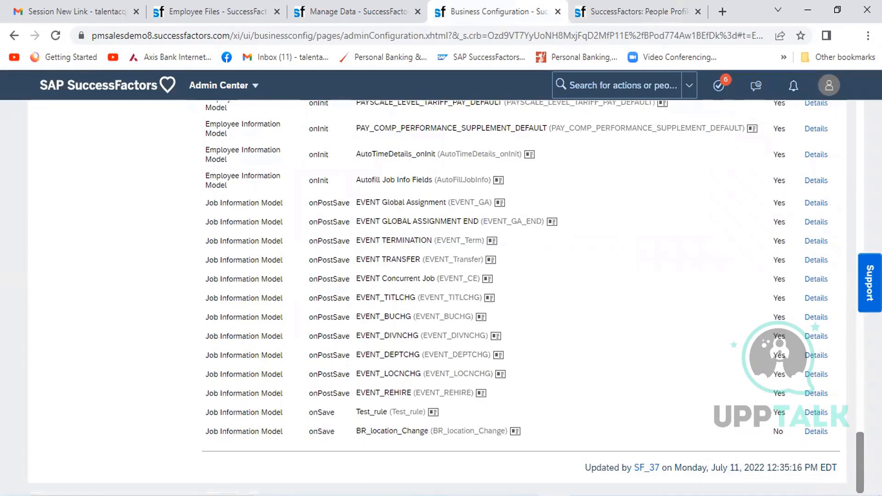
{"action": "left_click", "coordinate": [433, 412]}
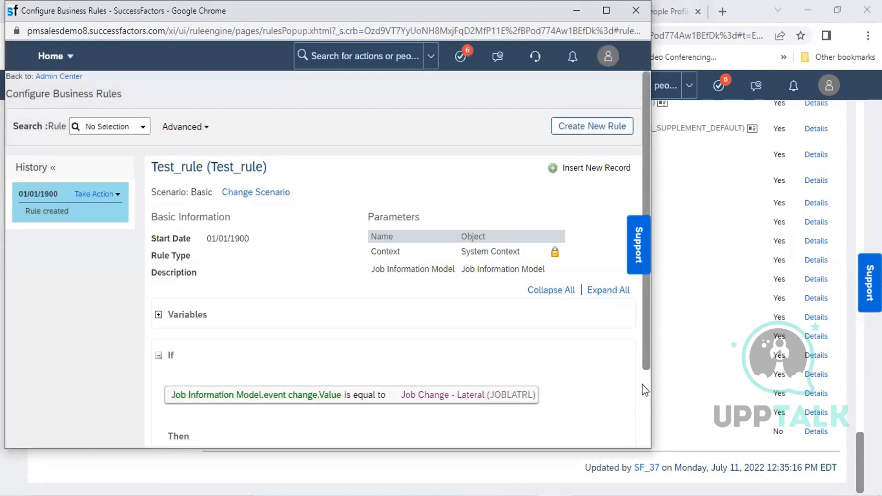
{"action": "scroll", "coordinate": [646, 406], "scroll_direction": "down", "scroll_amount": 3}
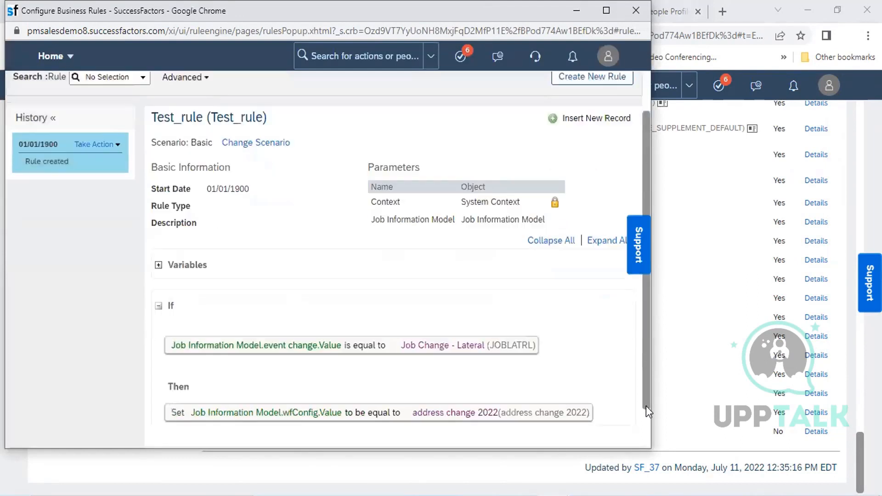
{"action": "left_click", "coordinate": [635, 10]}
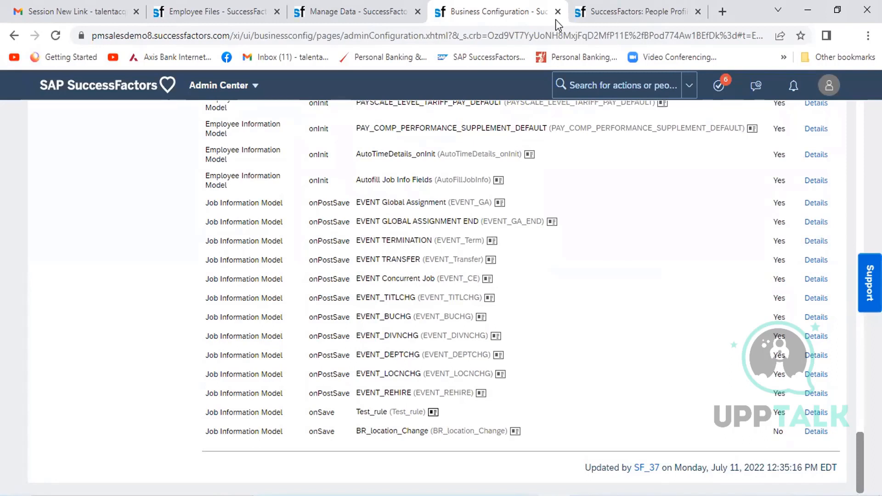
- Return to the employee's open job change form, save the new supervisor and show the request's workflow participants
{"action": "left_click", "coordinate": [617, 11]}
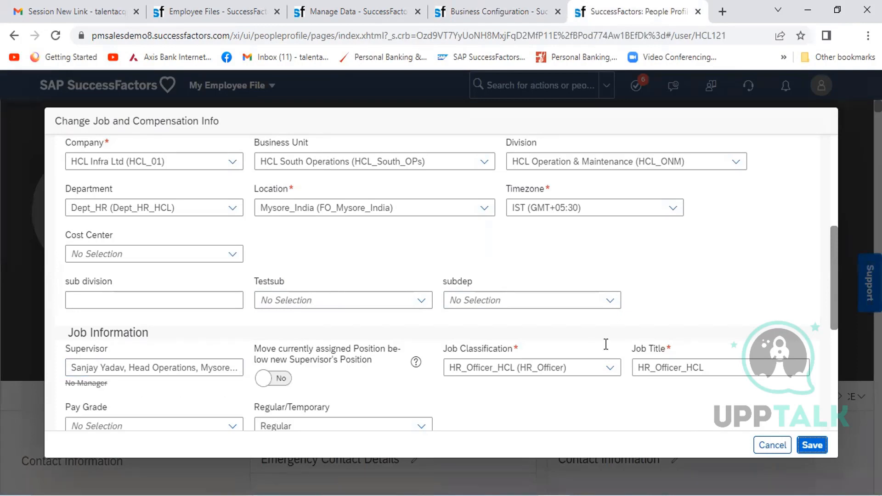
{"action": "left_click", "coordinate": [812, 445]}
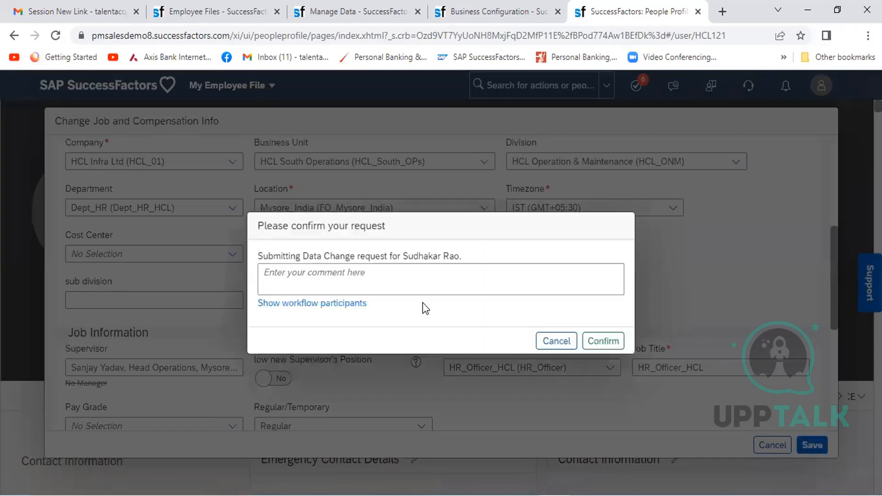
{"action": "left_click", "coordinate": [349, 304]}
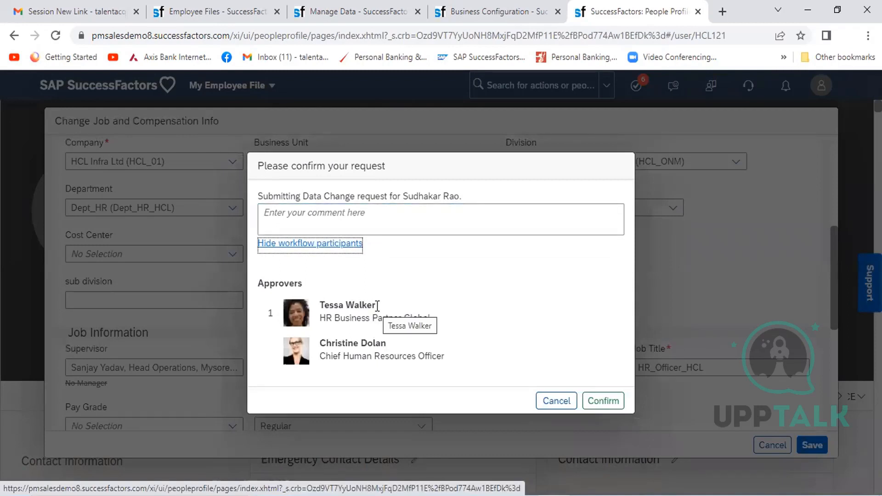
- Enter "test" as the request comment, copy the HR Business Partner Global approver's name and confirm the data change request
{"action": "left_click", "coordinate": [360, 223]}
{"action": "type", "text": "Test"}
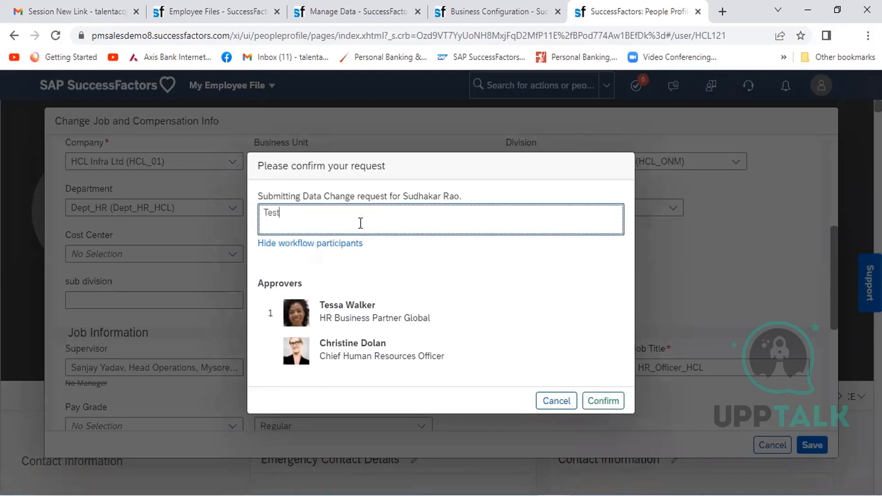
{"action": "key", "text": "BackSpace"}
{"action": "key", "text": "BackSpace"}
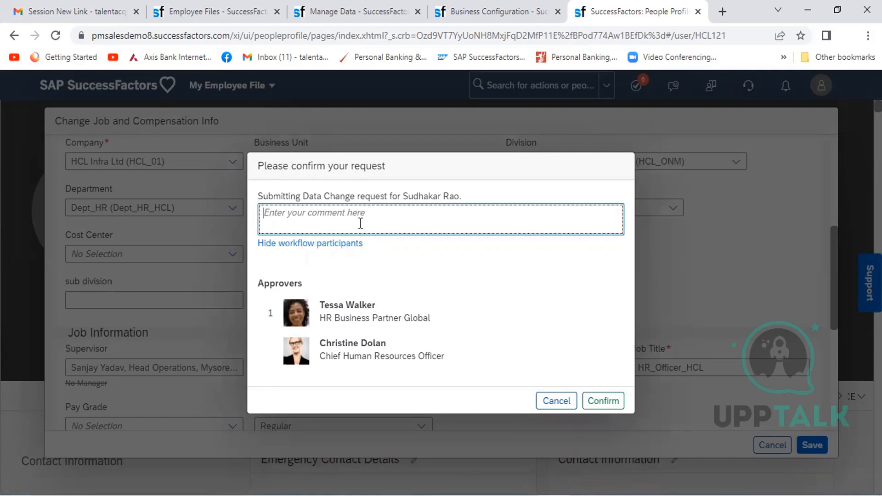
{"action": "type", "text": "test"}
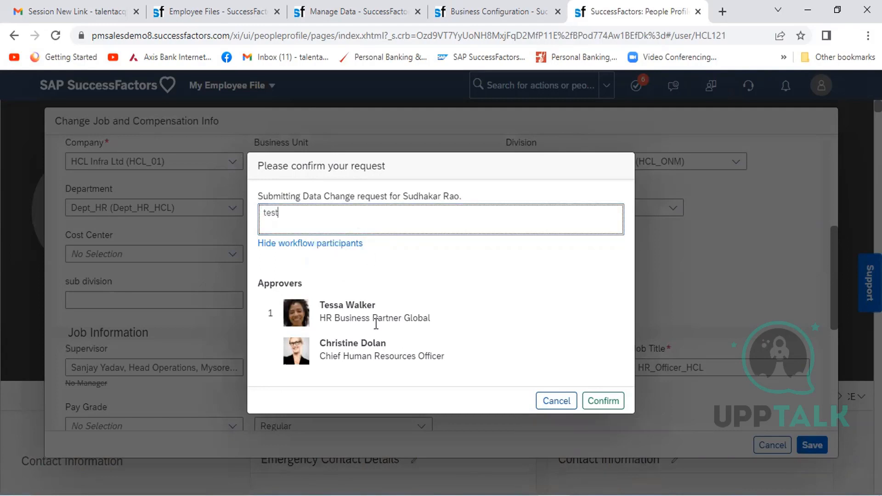
{"action": "left_click_drag", "start_coordinate": [381, 307], "coordinate": [322, 307]}
{"action": "key", "text": "ctrl+c"}
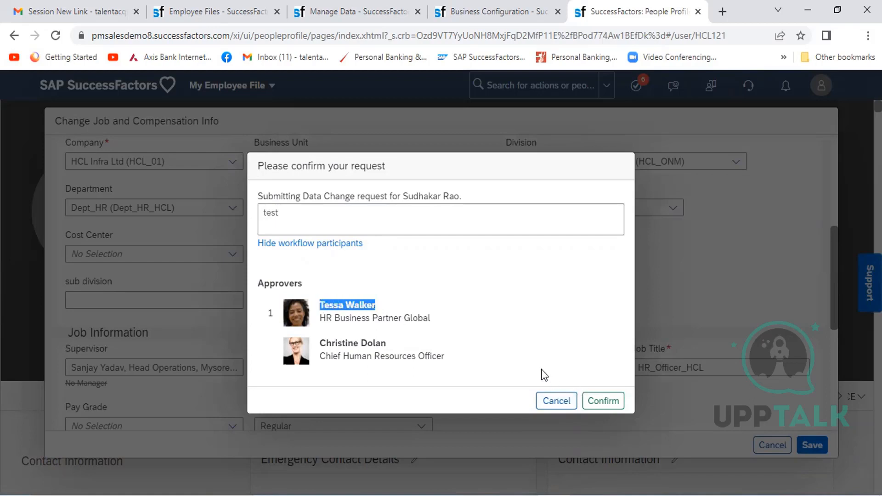
{"action": "left_click", "coordinate": [603, 401]}
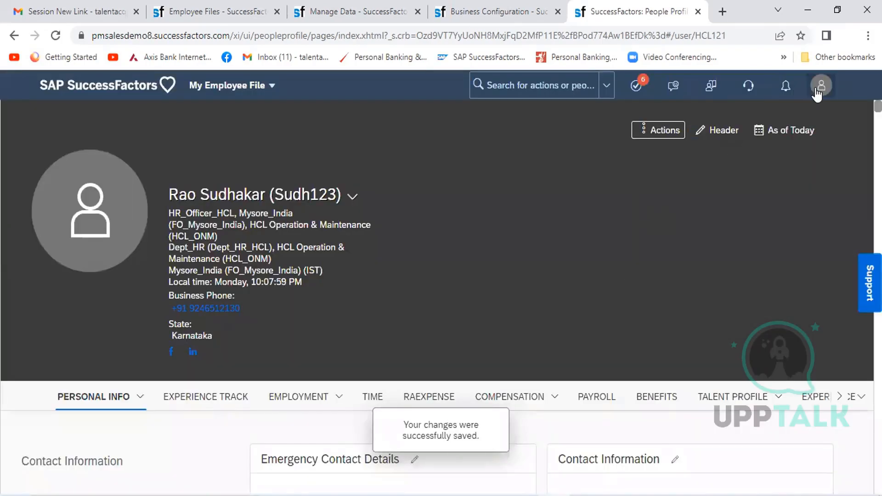
- Proxy as the HR Business Partner Global approver, using the copied name as the target user
{"action": "left_click", "coordinate": [820, 87]}
{"action": "left_click", "coordinate": [782, 154]}
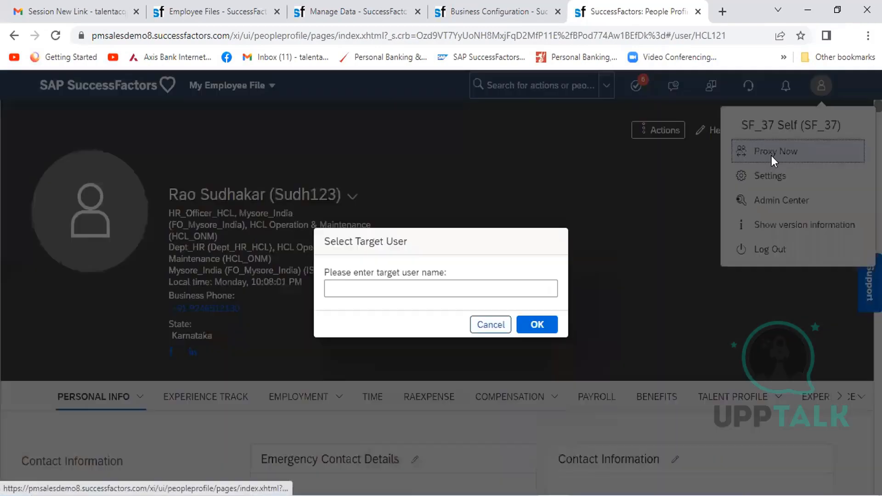
{"action": "key", "text": "ctrl+v"}
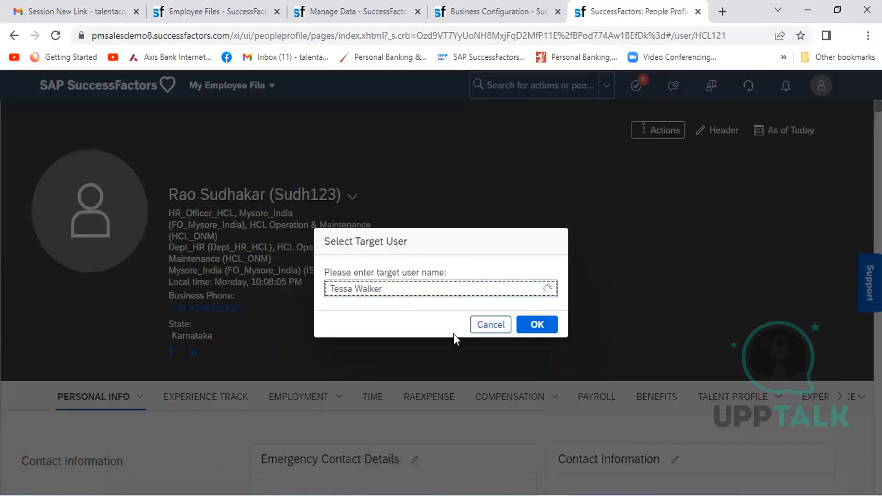
{"action": "left_click", "coordinate": [427, 315]}
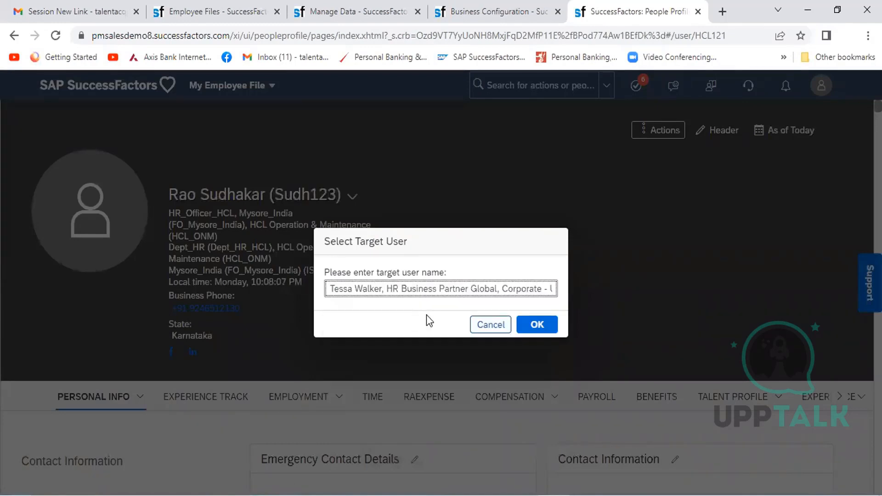
{"action": "left_click", "coordinate": [537, 325]}
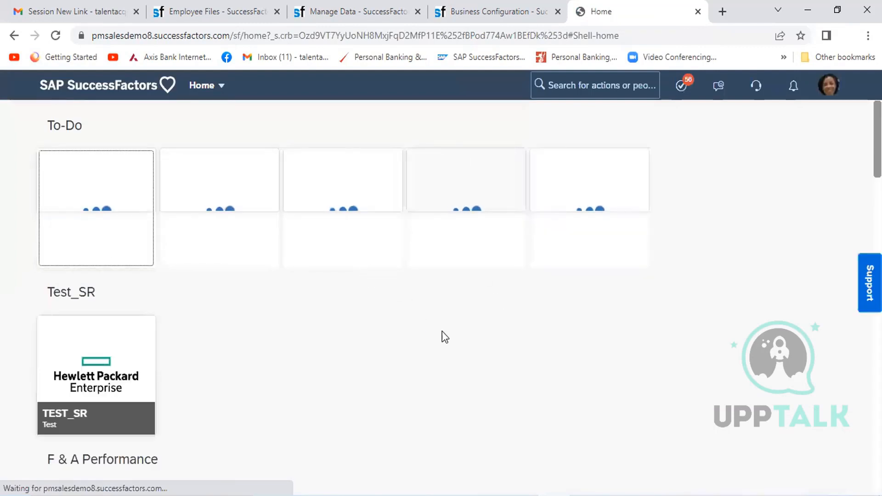
- Open the HR_Officer_HCL employee's data change request from the pending workflow requests and approve it
{"action": "left_click", "coordinate": [578, 184]}
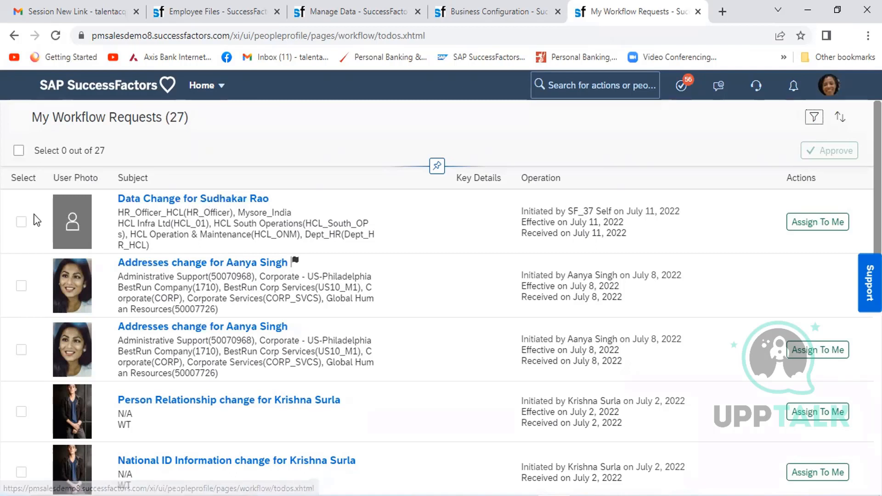
{"action": "left_click", "coordinate": [21, 228]}
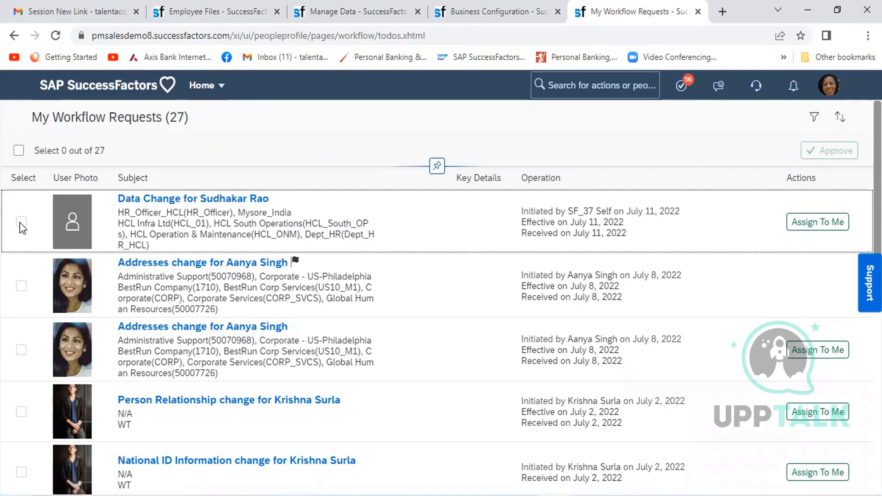
{"action": "left_click", "coordinate": [19, 152]}
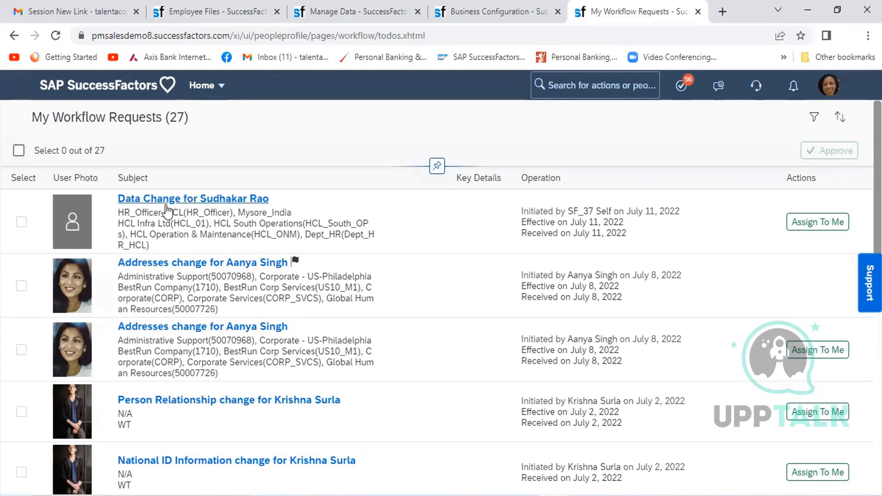
{"action": "left_click", "coordinate": [223, 200]}
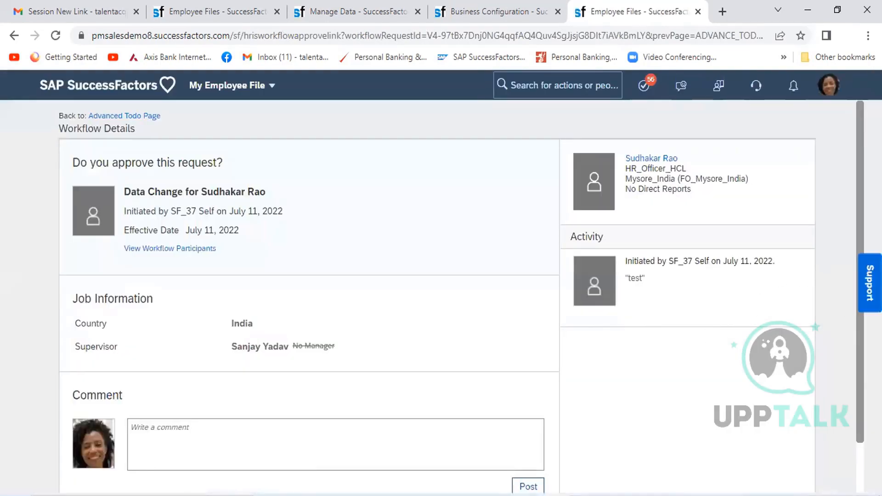
{"action": "scroll", "coordinate": [437, 294], "scroll_direction": "down", "scroll_amount": 1}
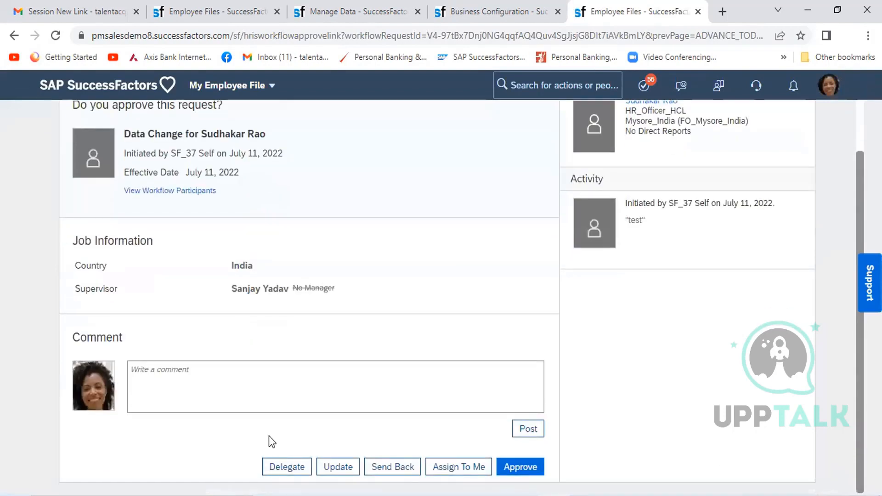
{"action": "left_click", "coordinate": [523, 467]}
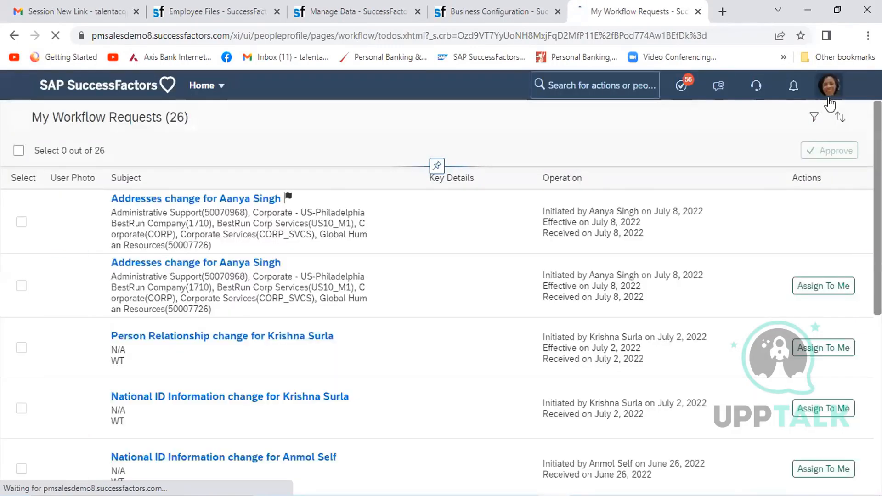
- Proxy as the Chief Human Resources Officer, searching for the target user by last name
{"action": "left_click", "coordinate": [830, 99]}
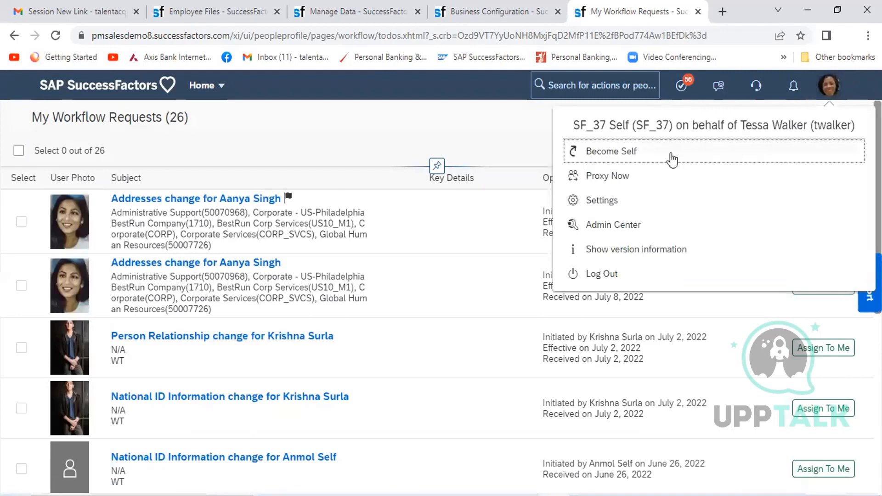
{"action": "left_click", "coordinate": [636, 174]}
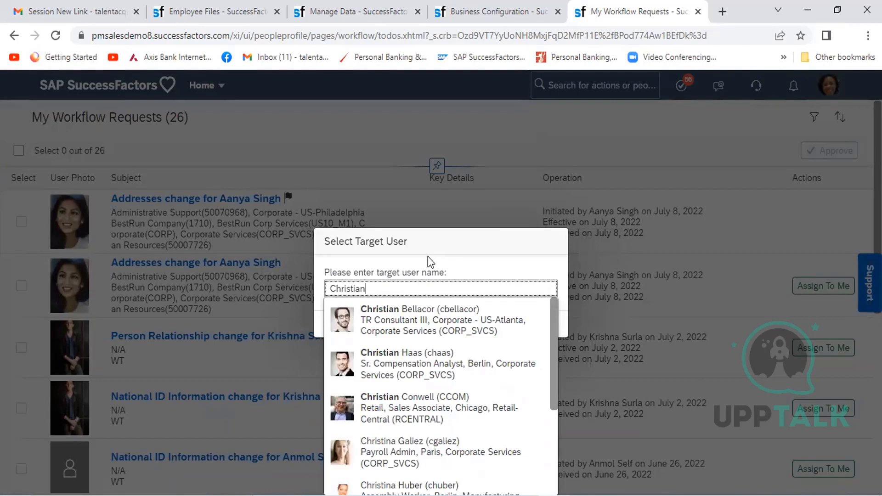
{"action": "left_click", "coordinate": [554, 456]}
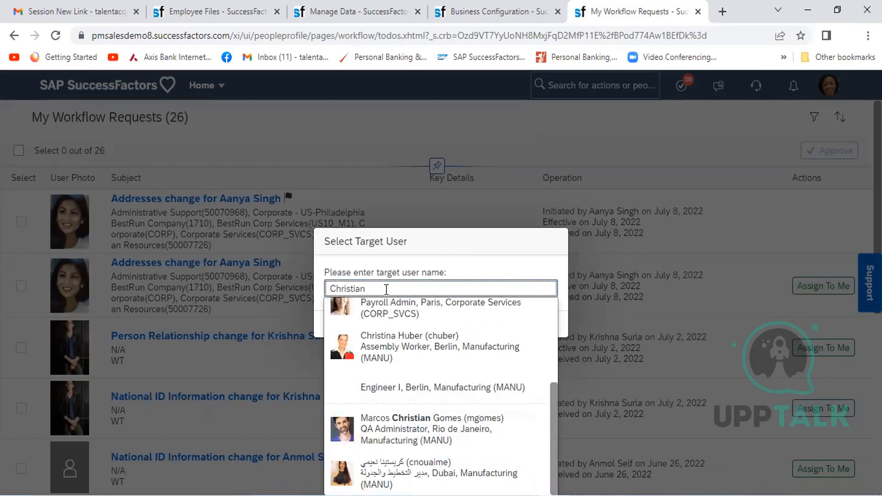
{"action": "key", "text": "shift+Left"}
{"action": "key", "text": "shift+Left"}
{"action": "key", "text": "shift+Left"}
{"action": "key", "text": "shift+Left"}
{"action": "key", "text": "shift+Left"}
{"action": "key", "text": "shift+Left"}
{"action": "key", "text": "shift+Left"}
{"action": "key", "text": "shift+Left"}
{"action": "key", "text": "shift+Left"}
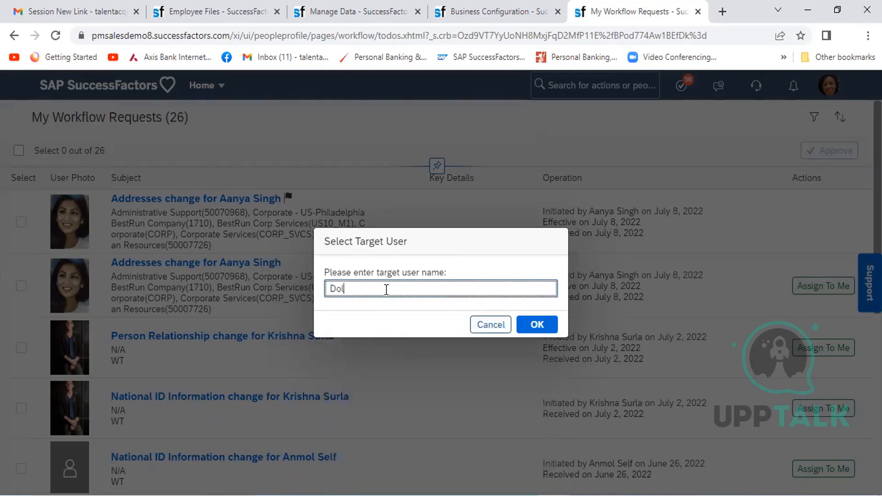
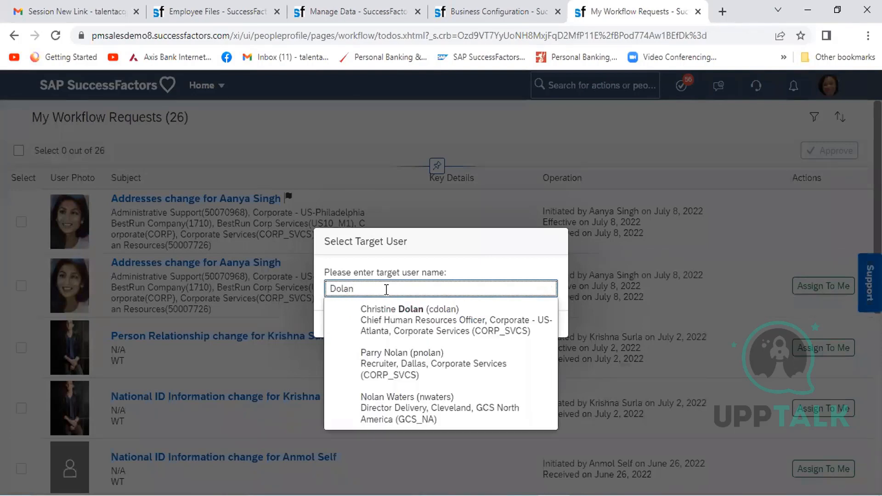
{"action": "left_click", "coordinate": [404, 318]}
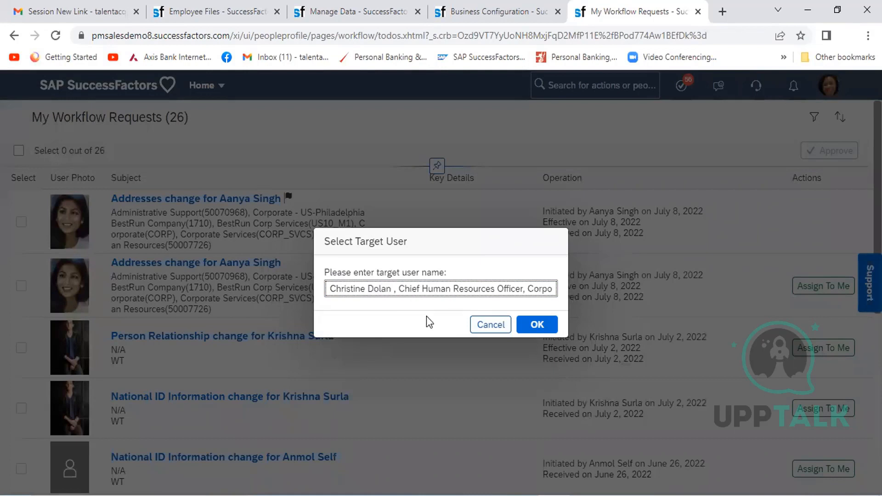
{"action": "left_click", "coordinate": [537, 325]}
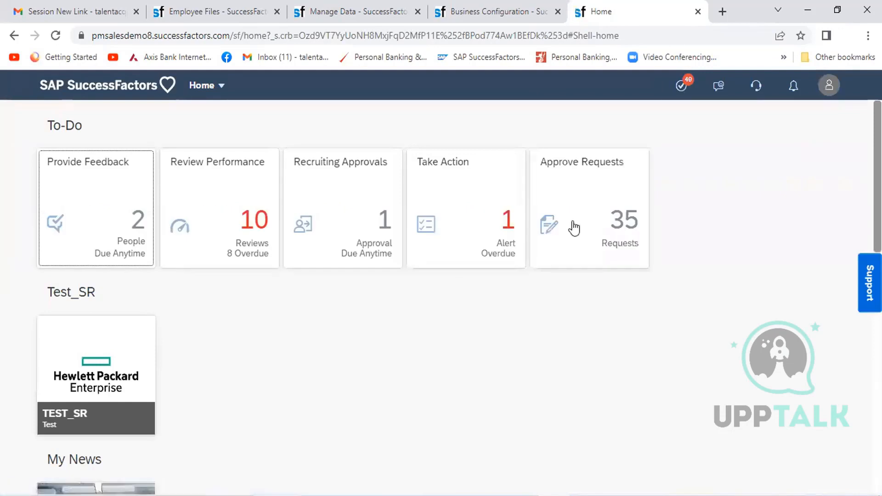
- Look through the officer's pending approval requests for the employee's data change and close the list
{"action": "left_click", "coordinate": [596, 192]}
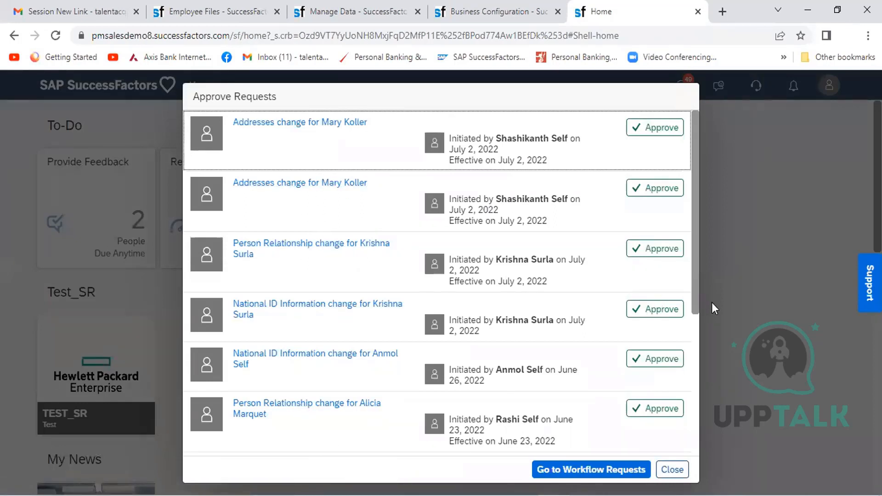
{"action": "left_click_drag", "start_coordinate": [695, 282], "coordinate": [703, 362]}
{"action": "scroll", "coordinate": [697, 347], "scroll_direction": "up", "scroll_amount": 6}
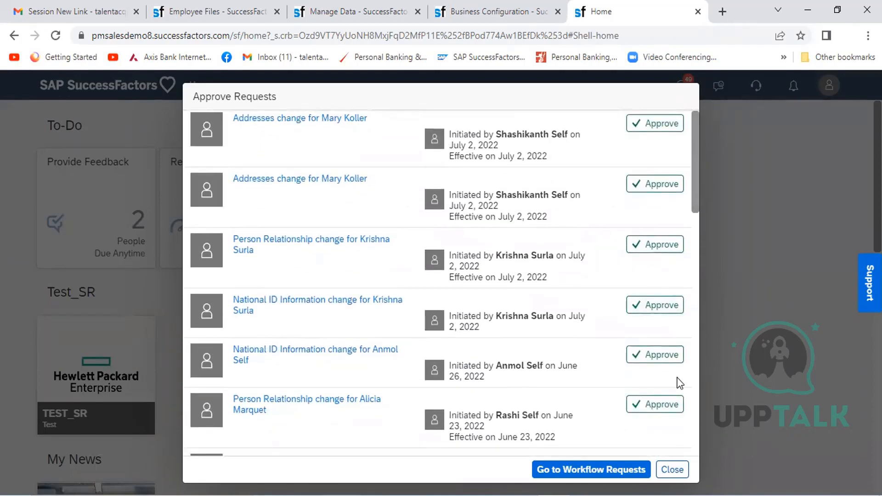
{"action": "left_click", "coordinate": [671, 469]}
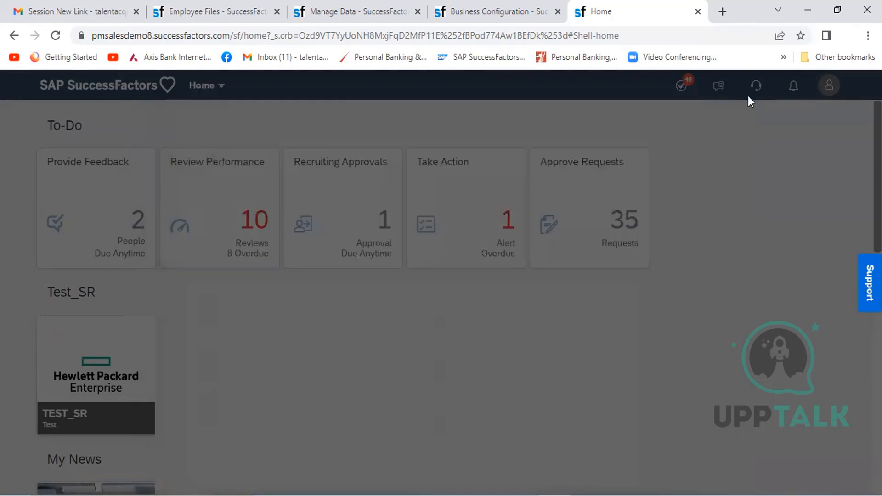
- End the proxy by becoming self again, and find and open the HR_Officer_HCL employee's profile
{"action": "left_click", "coordinate": [825, 92]}
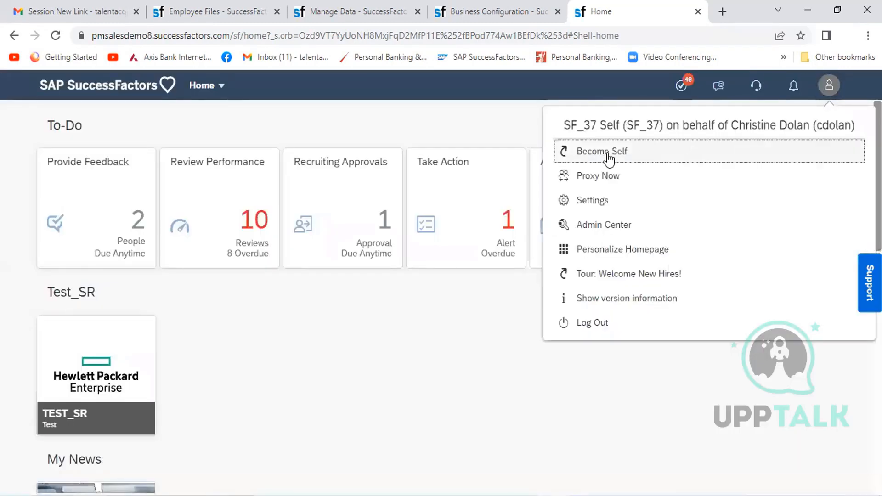
{"action": "left_click", "coordinate": [609, 98]}
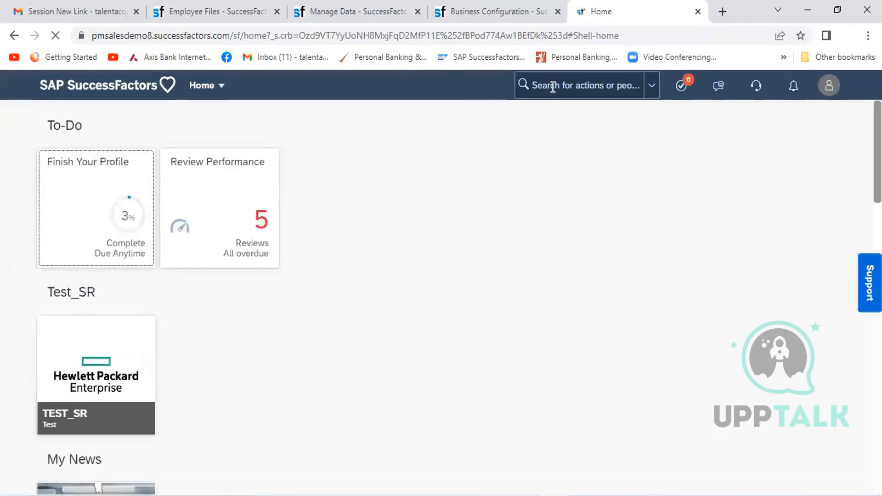
{"action": "left_click", "coordinate": [571, 85]}
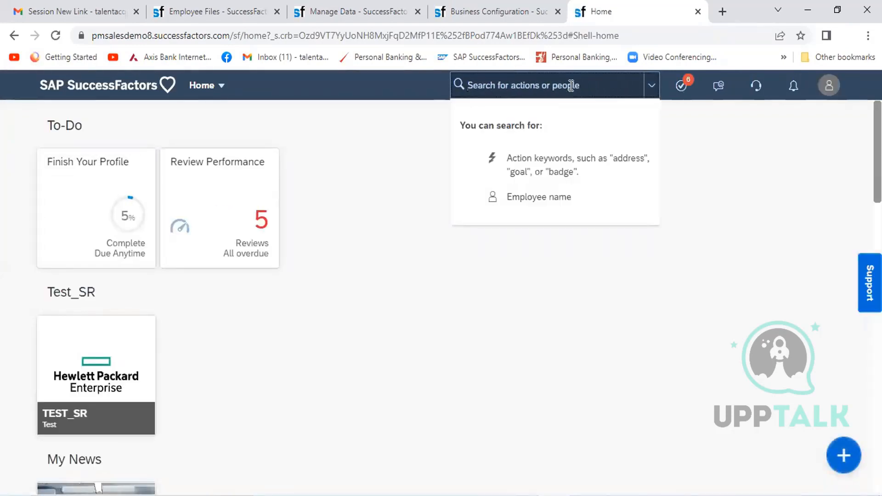
{"action": "type", "text": "Sudha"}
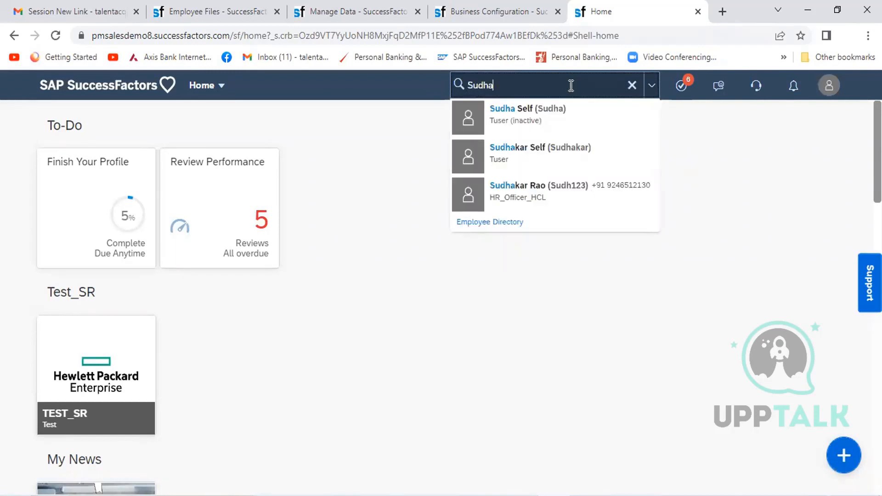
{"action": "mouse_move", "coordinate": [538, 189]}
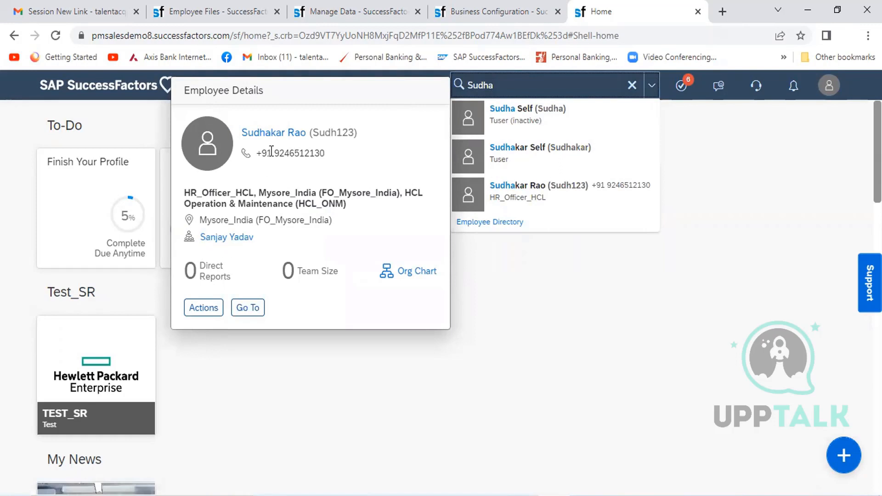
{"action": "left_click", "coordinate": [268, 137]}
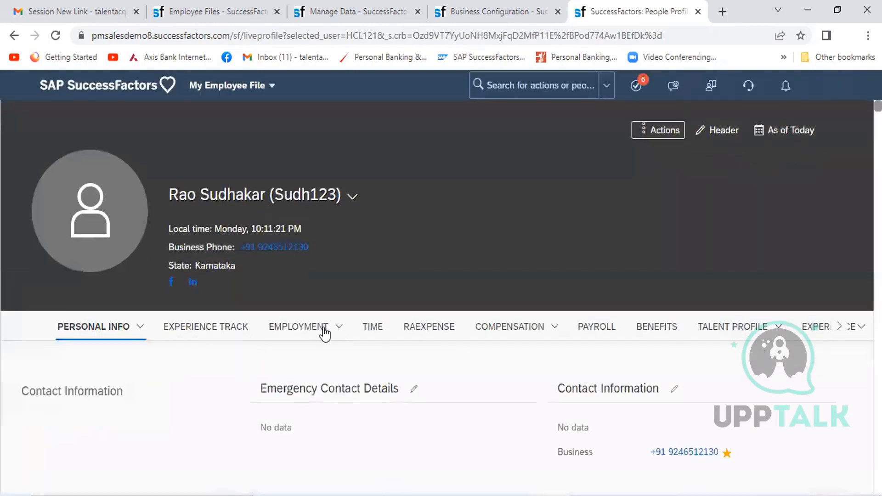
- Examine the change history of the employee's Job Information for the supervisor data change, and close it
{"action": "left_click", "coordinate": [338, 400]}
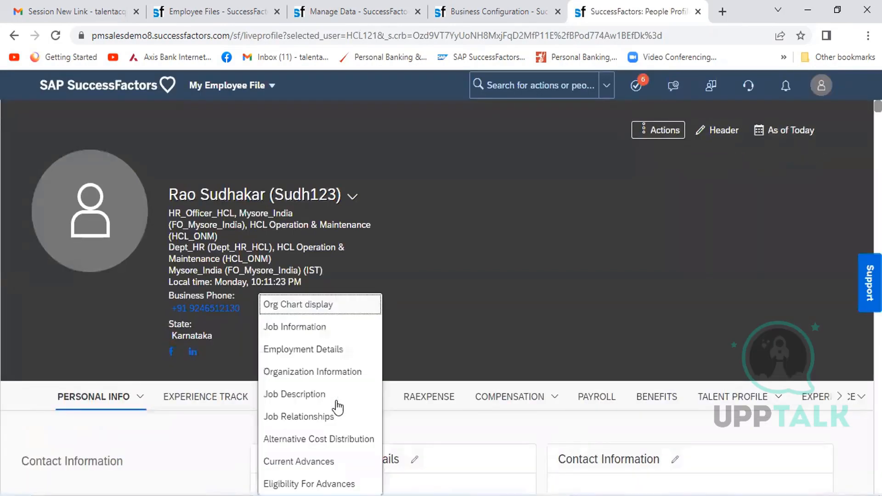
{"action": "left_click", "coordinate": [287, 327]}
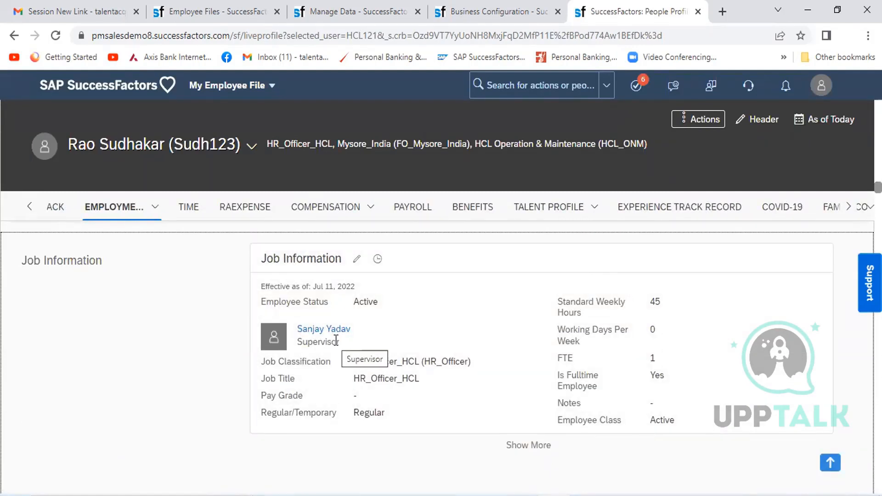
{"action": "left_click", "coordinate": [378, 260]}
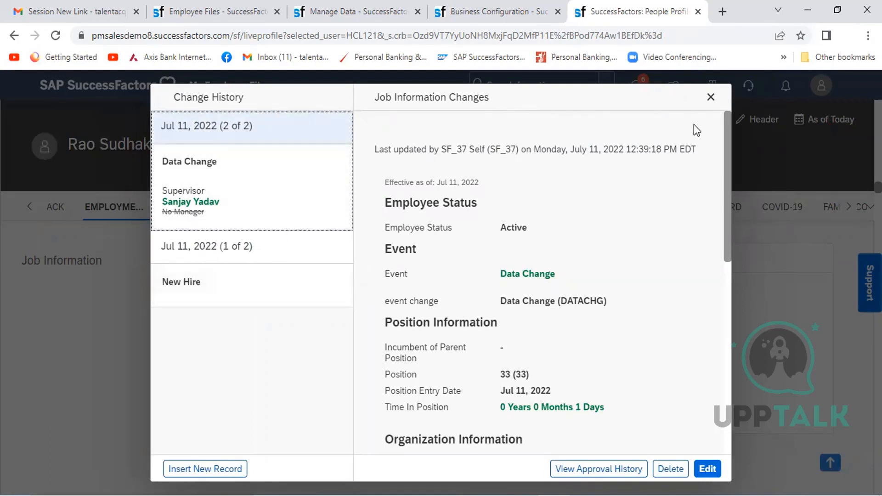
{"action": "left_click", "coordinate": [710, 97]}
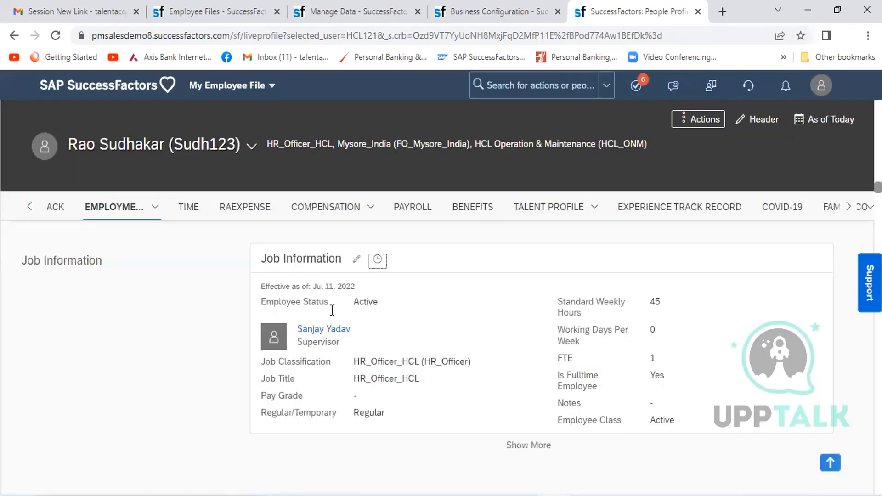